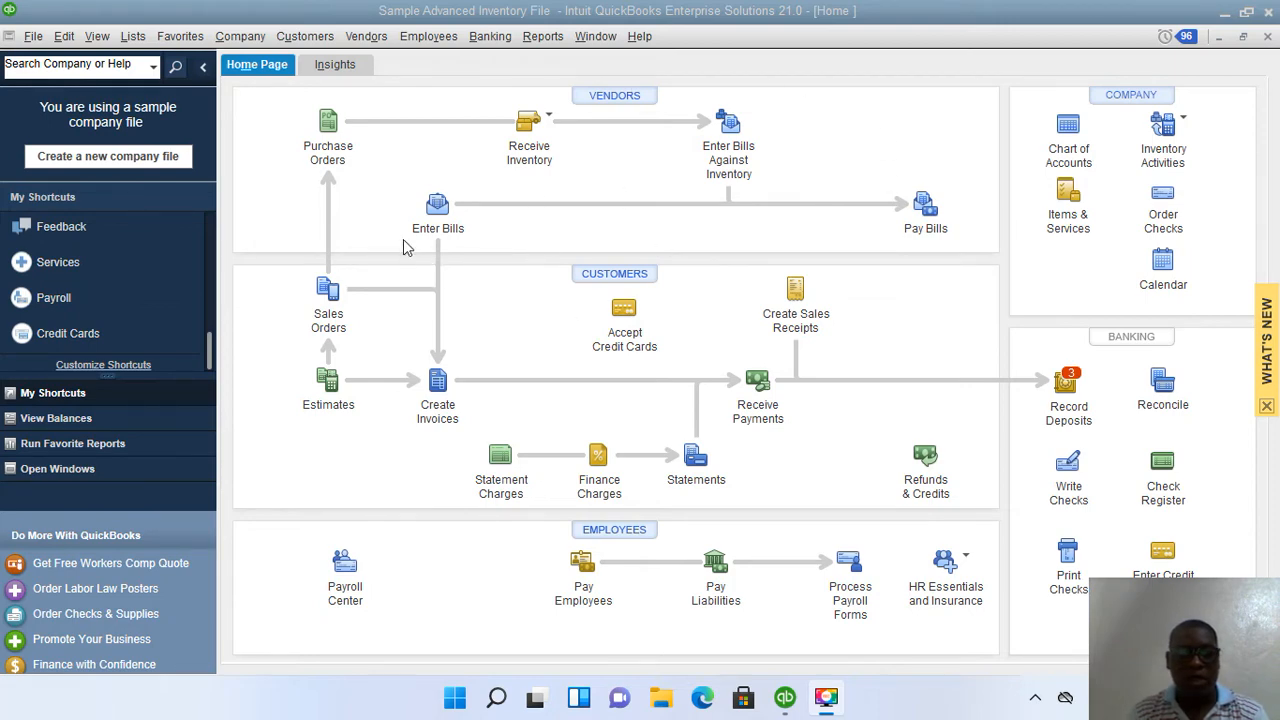
Open the chart of accounts and check where else it is offered among the list and company commands
left_click(1071, 144)
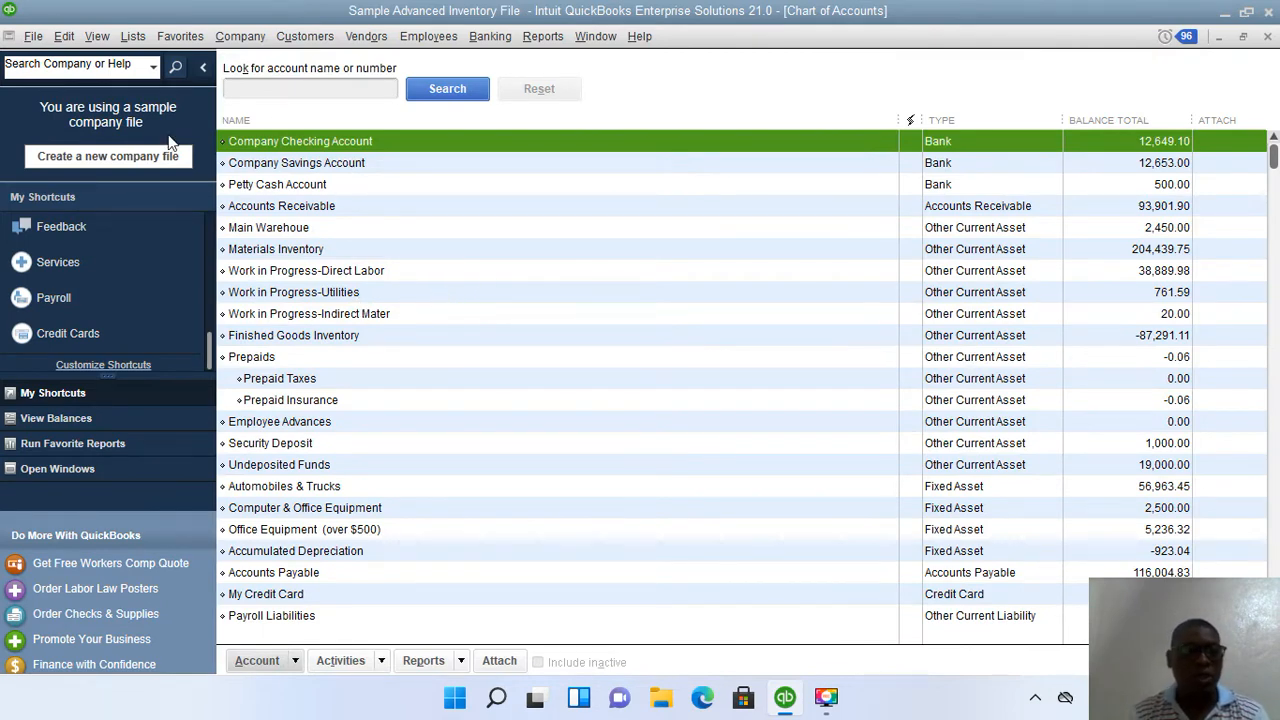
left_click(141, 37)
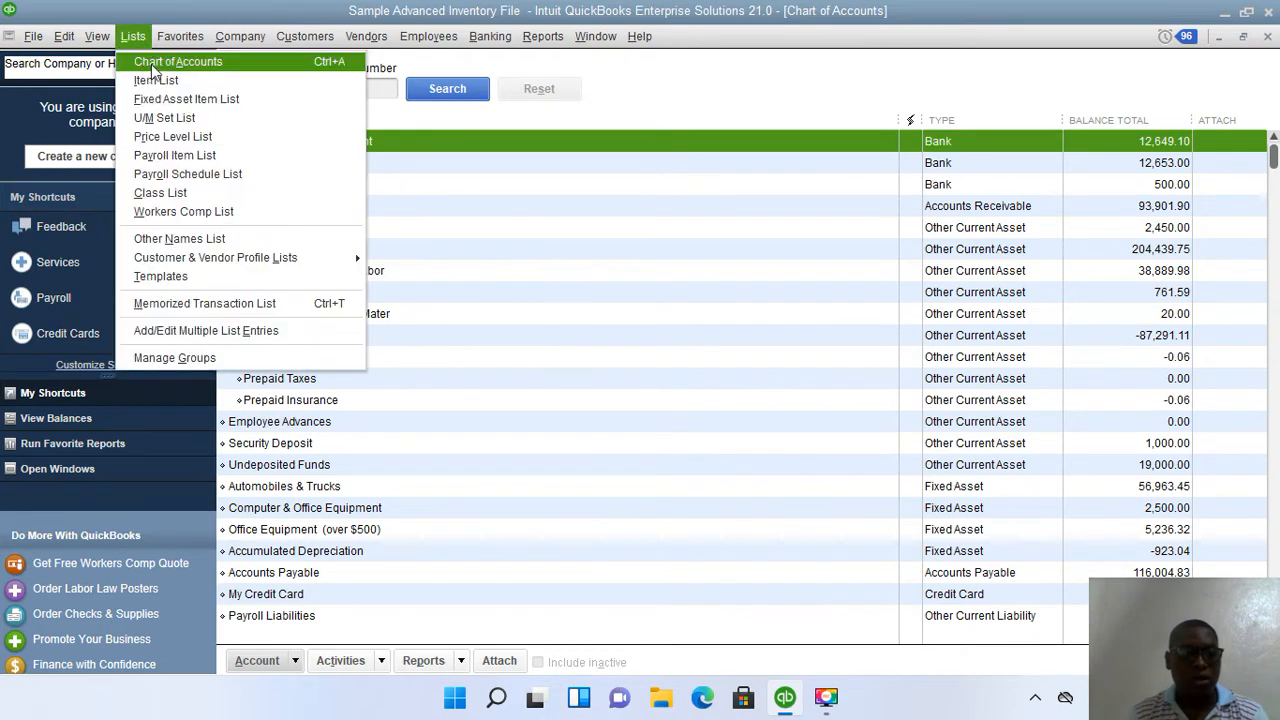
left_click(596, 272)
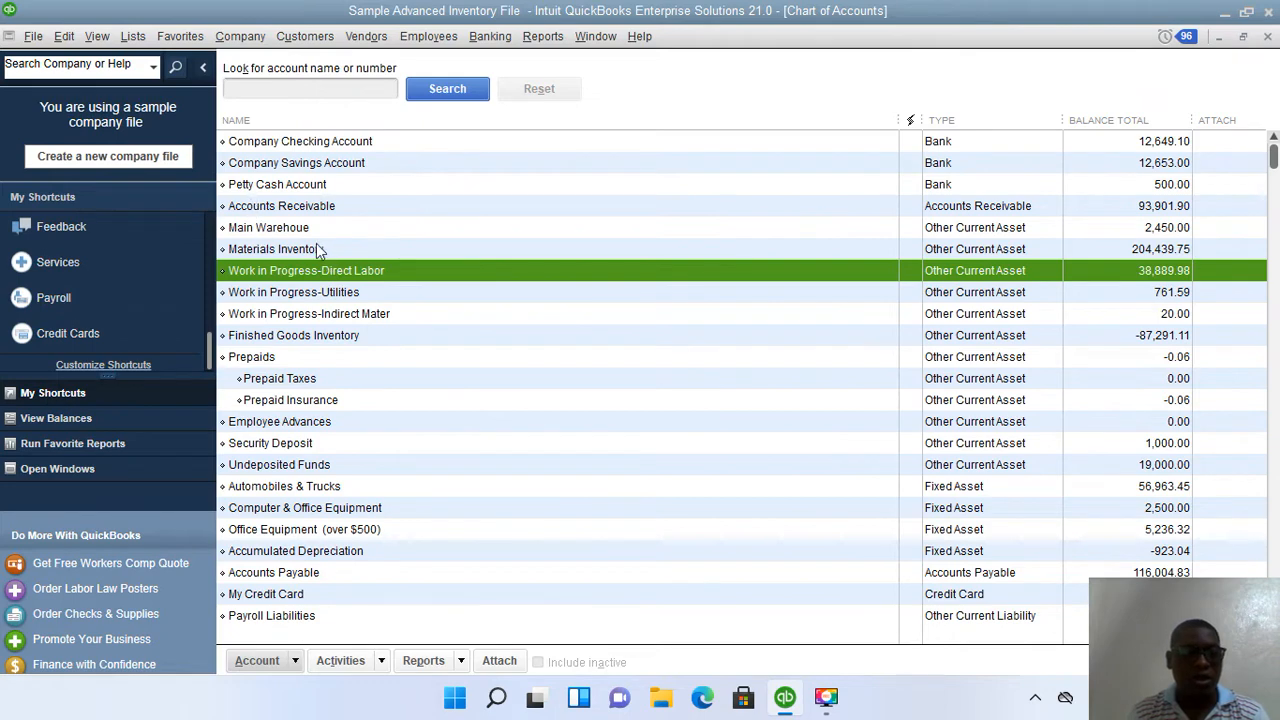
left_click(246, 40)
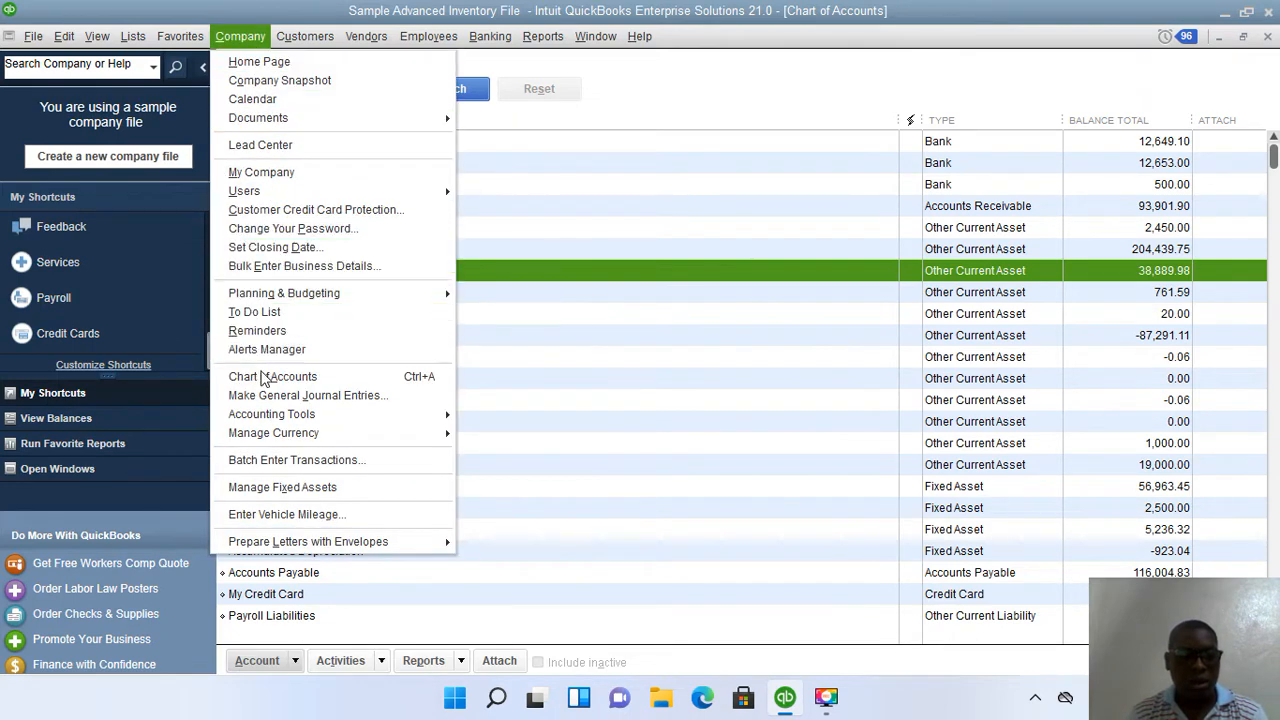
left_click(614, 358)
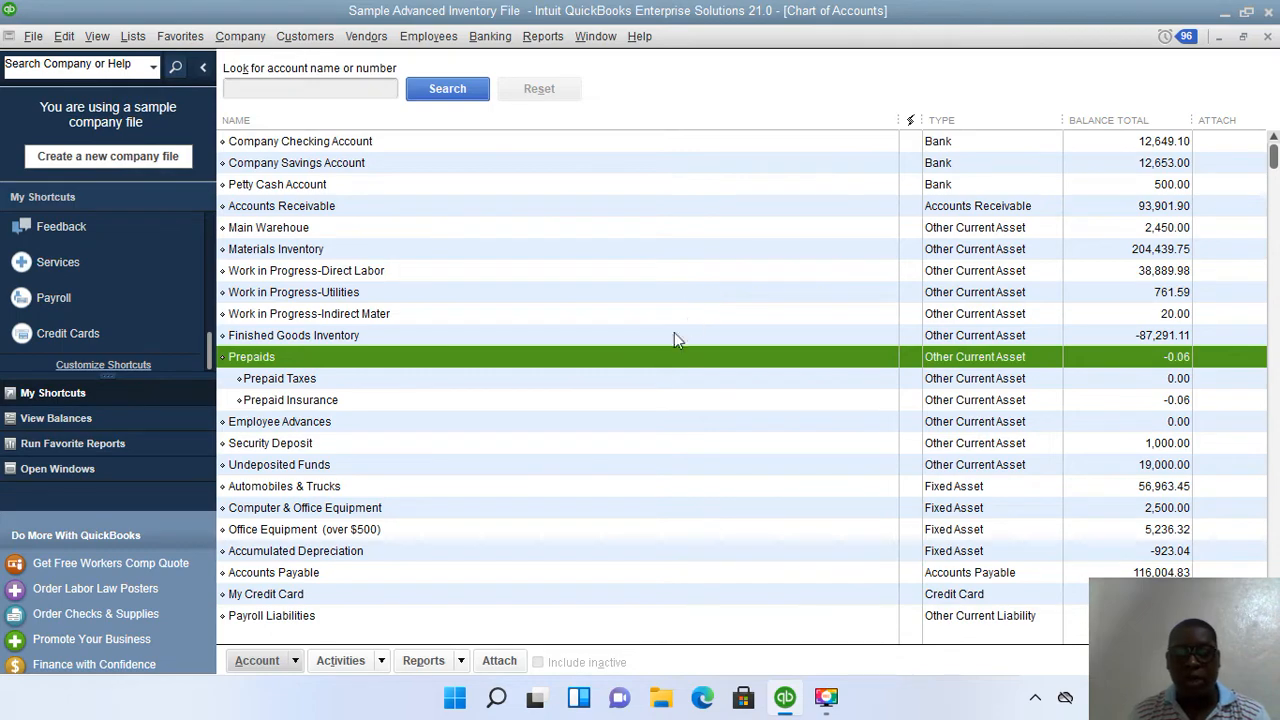
Look through the asset, liability and equity accounts in the chart of accounts, starting from the bank accounts
scroll(659, 367, "down", 6)
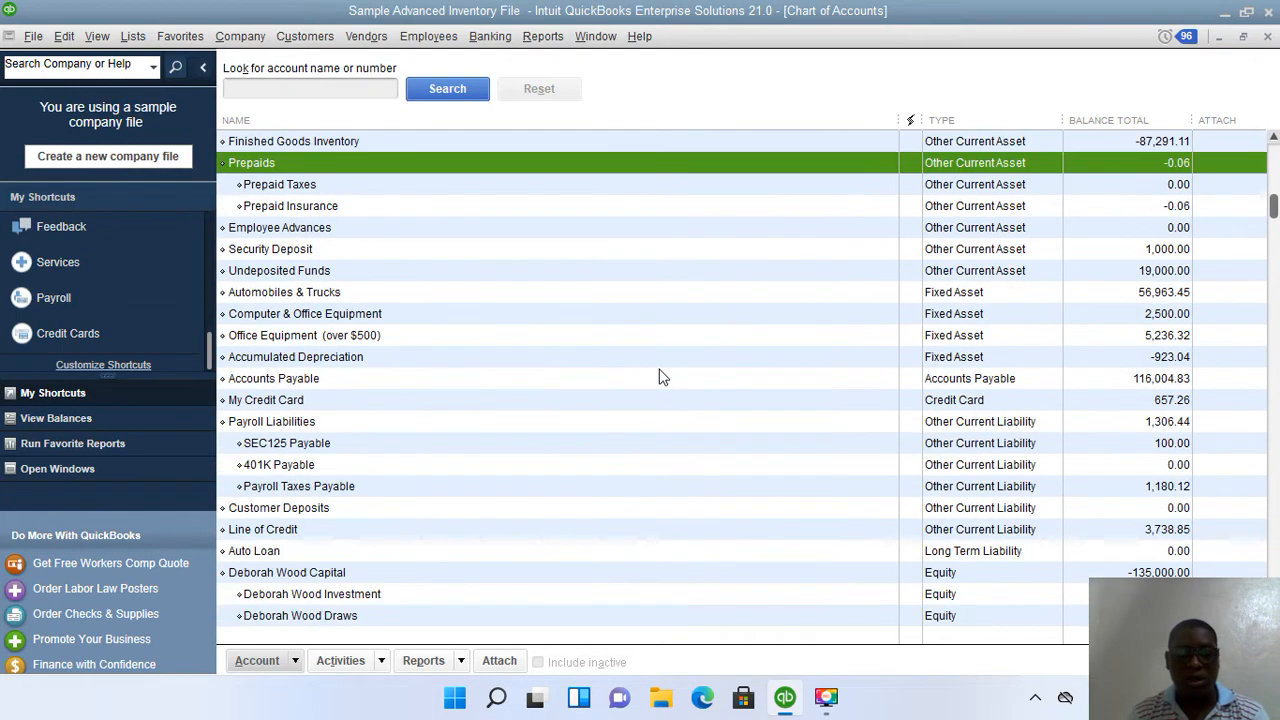
scroll(659, 377, "down", 2)
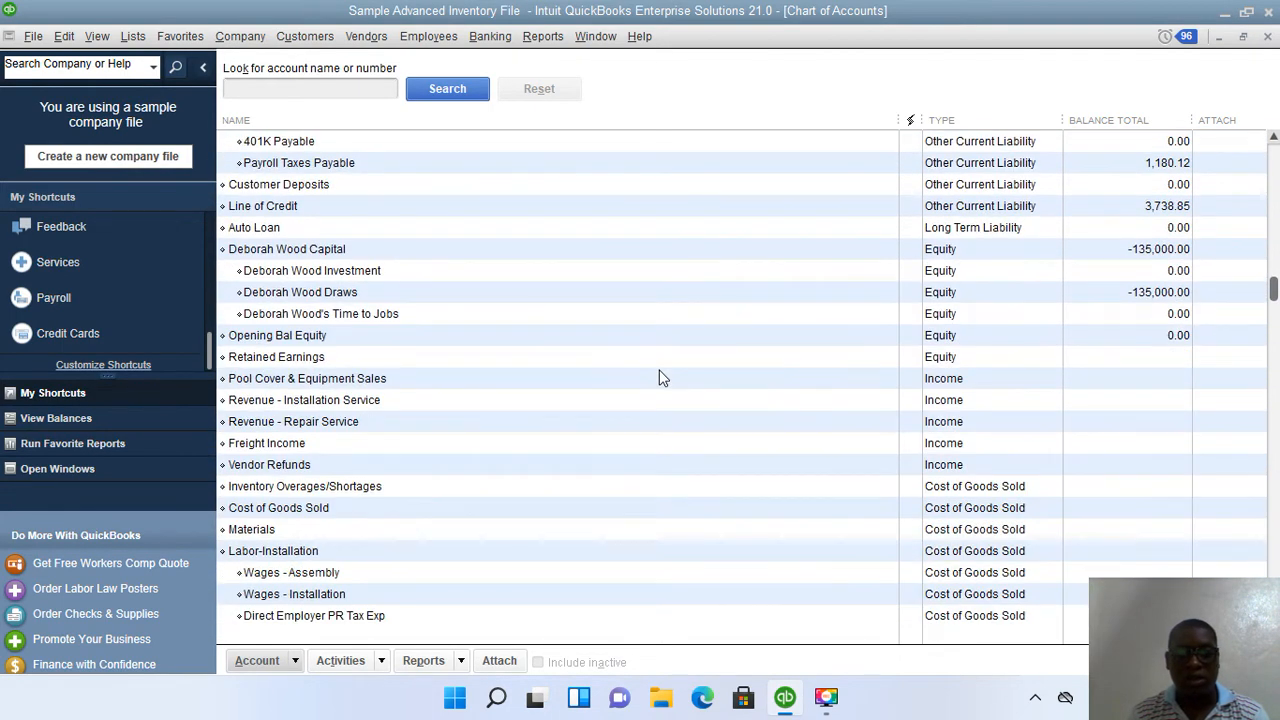
scroll(563, 437, "up", 8)
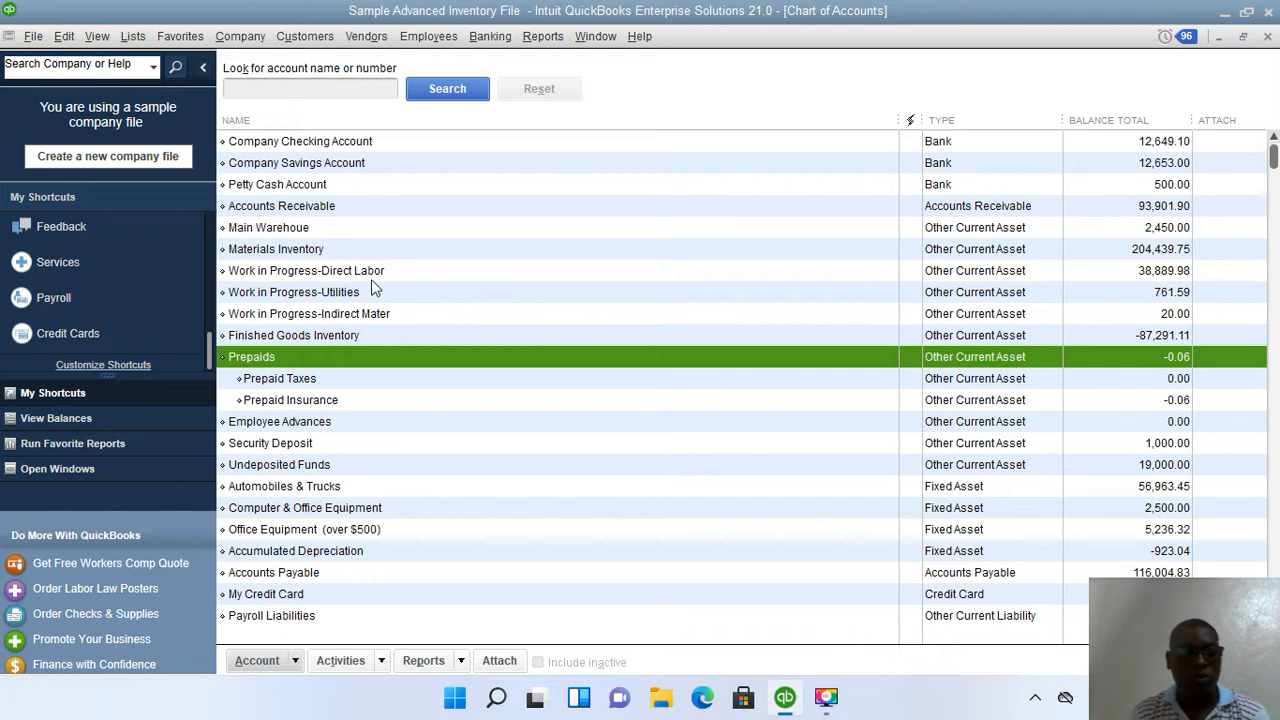
left_click(392, 148)
scroll(487, 265, "down", 2)
scroll(487, 265, "down", 4)
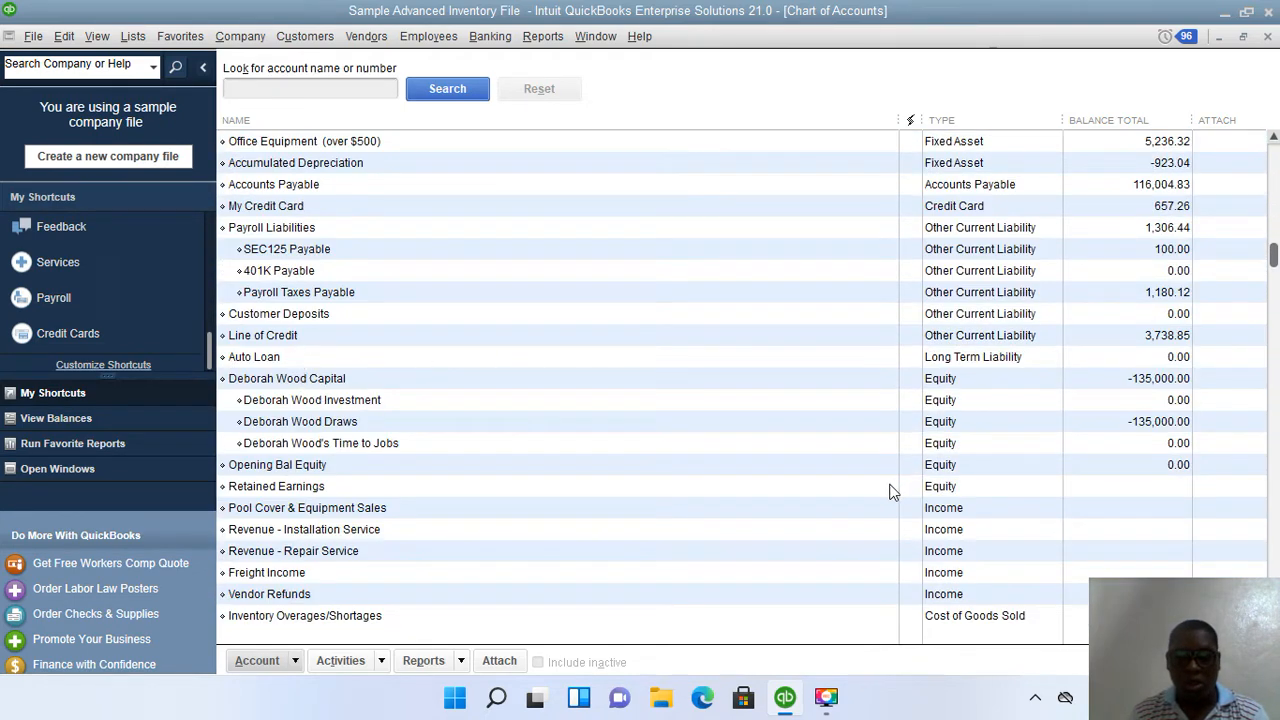
Examine the accounts from Retained Earnings through income, cost of goods sold and expenses to the end of the list
left_click(303, 488)
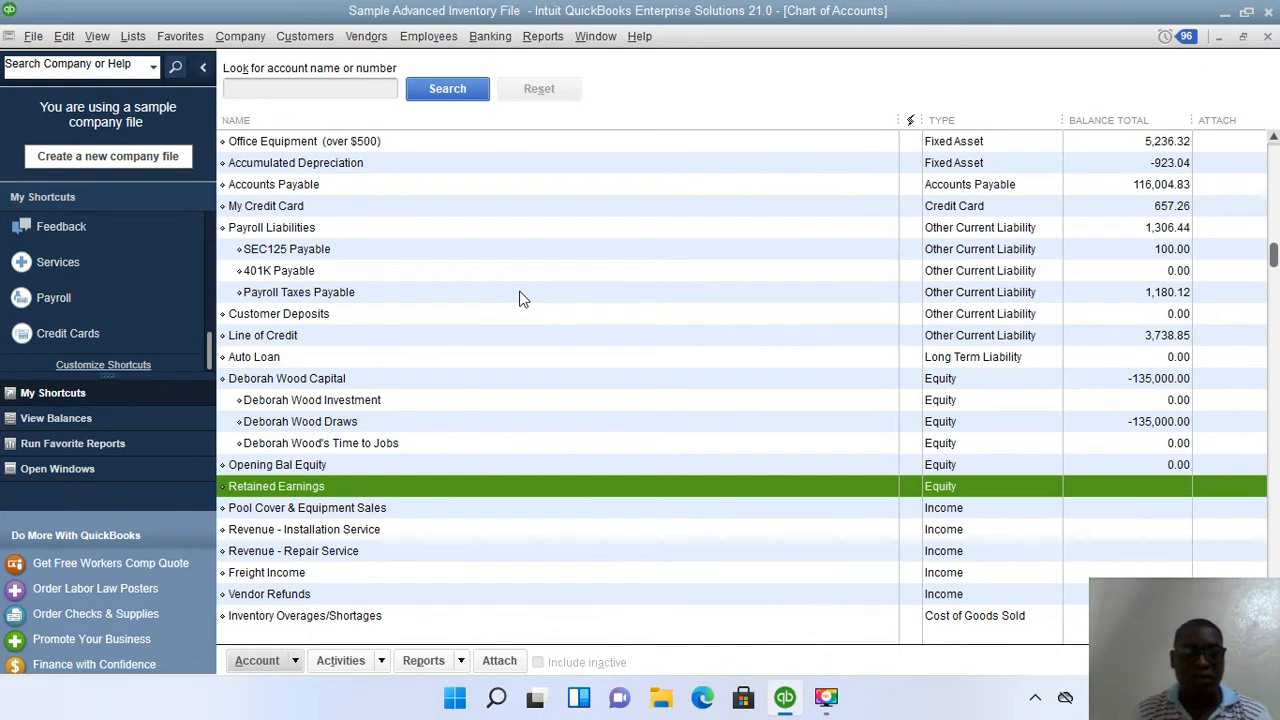
scroll(366, 486, "down", 1)
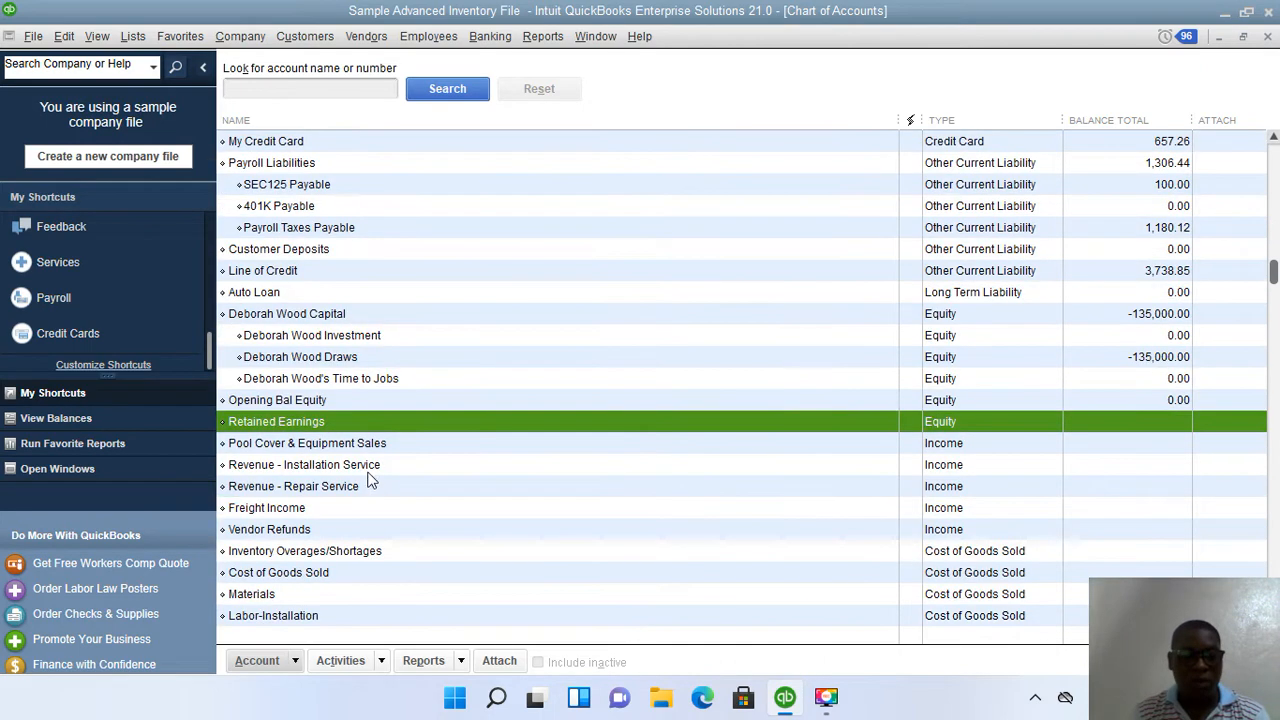
left_click(274, 446)
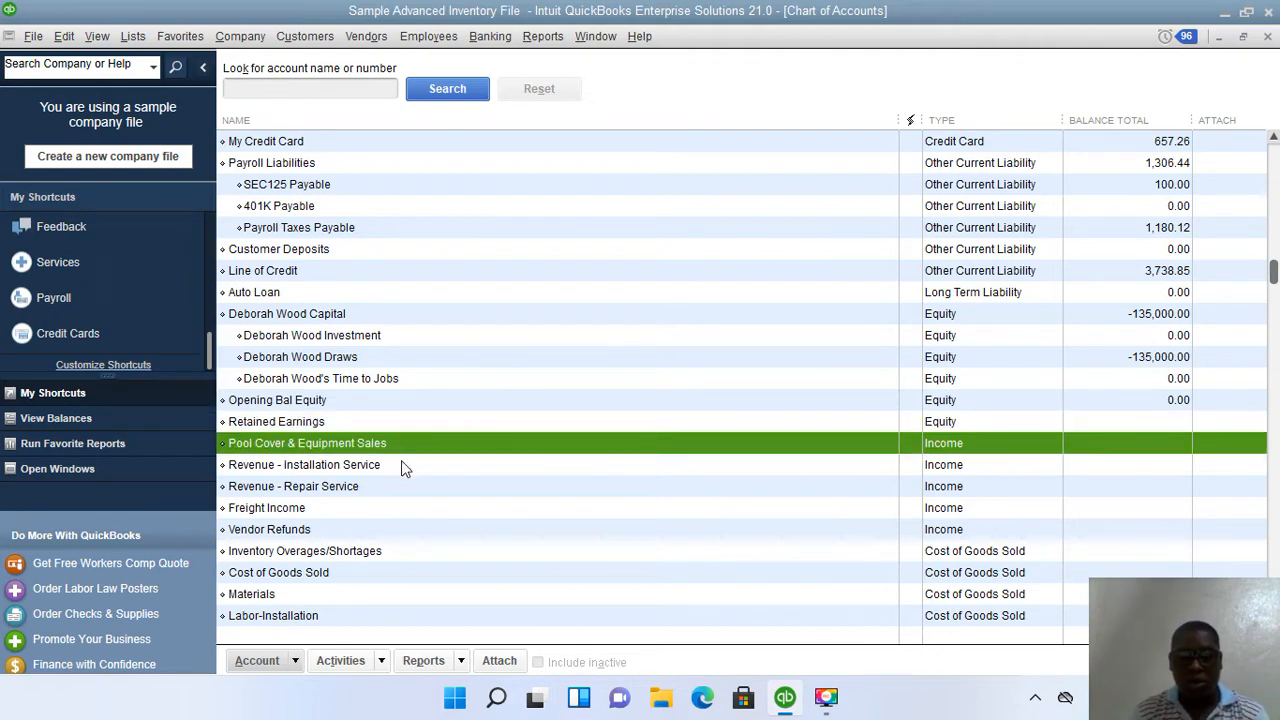
scroll(378, 455, "down", 5)
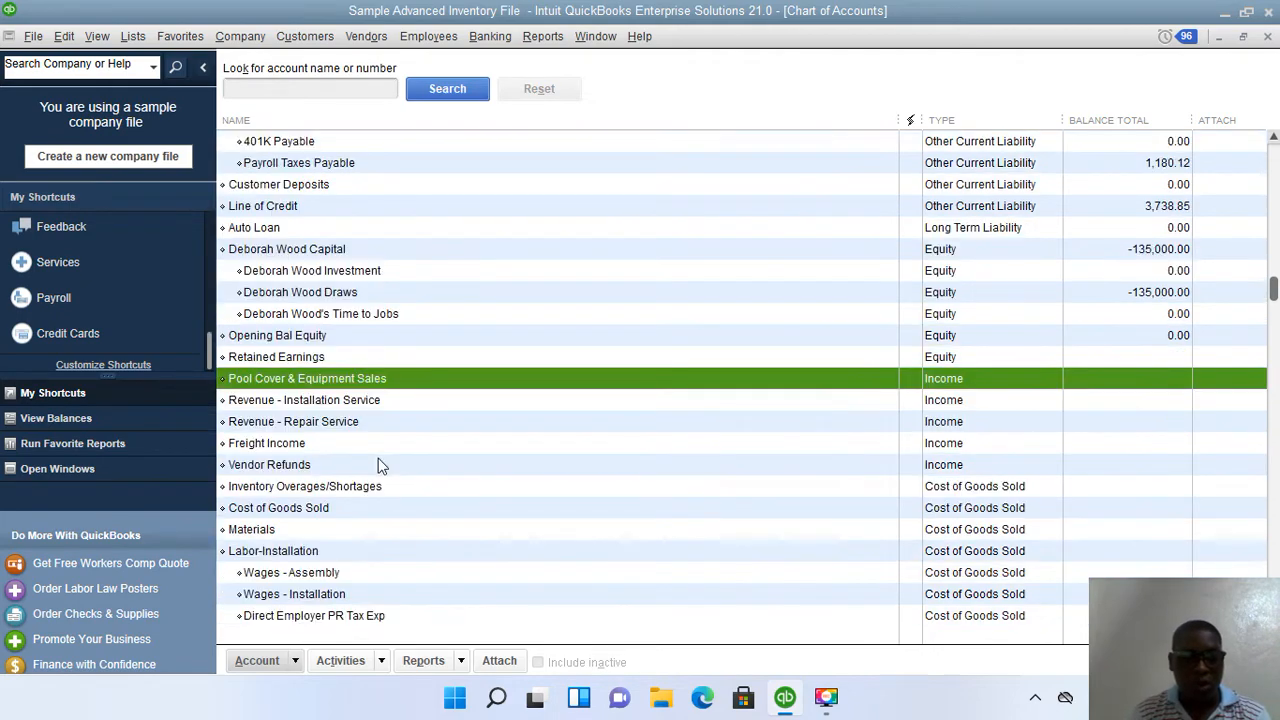
scroll(380, 475, "down", 10)
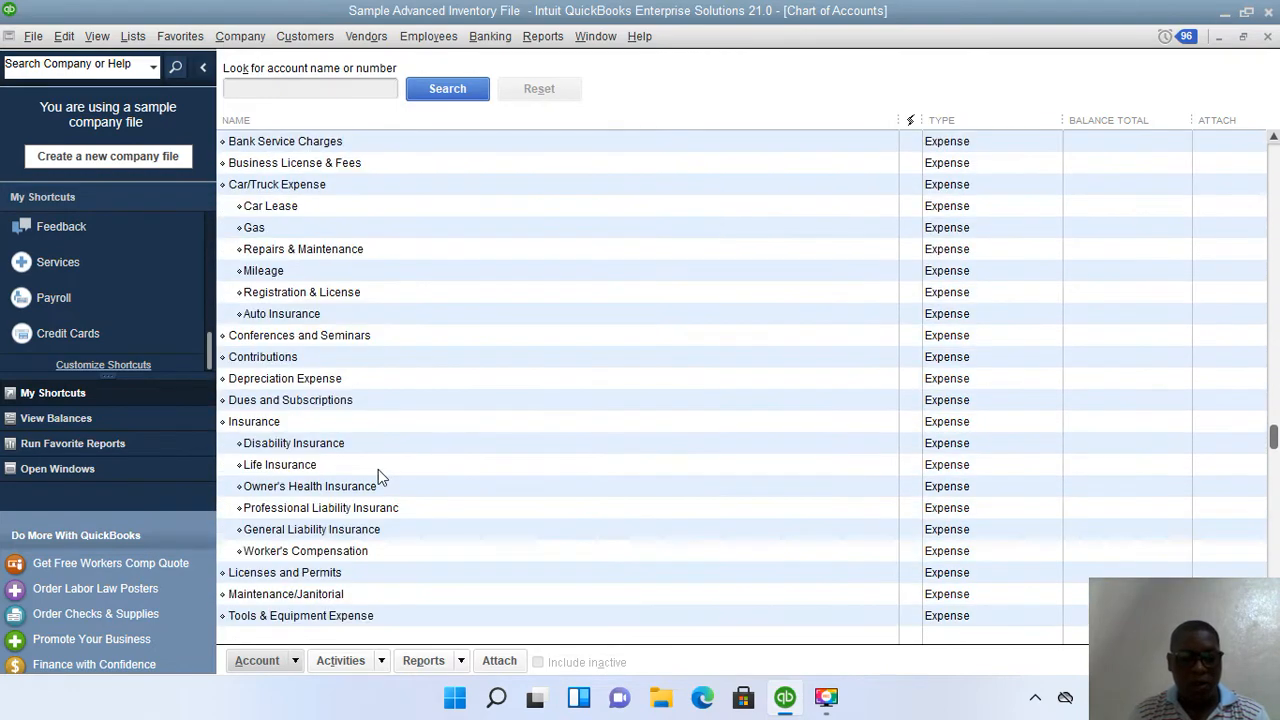
scroll(378, 480, "down", 6)
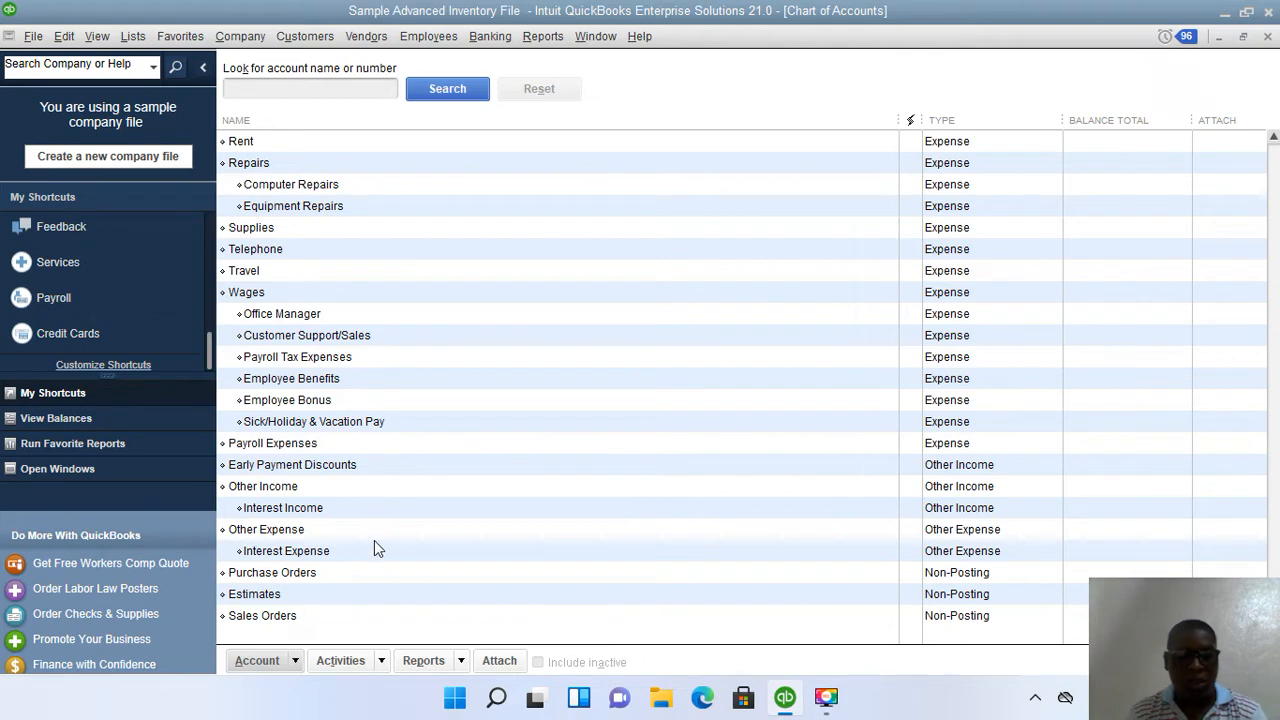
Review the chart of accounts in reverse, from the expense accounts back up to the bank accounts
scroll(470, 518, "up", 1)
scroll(466, 514, "up", 3)
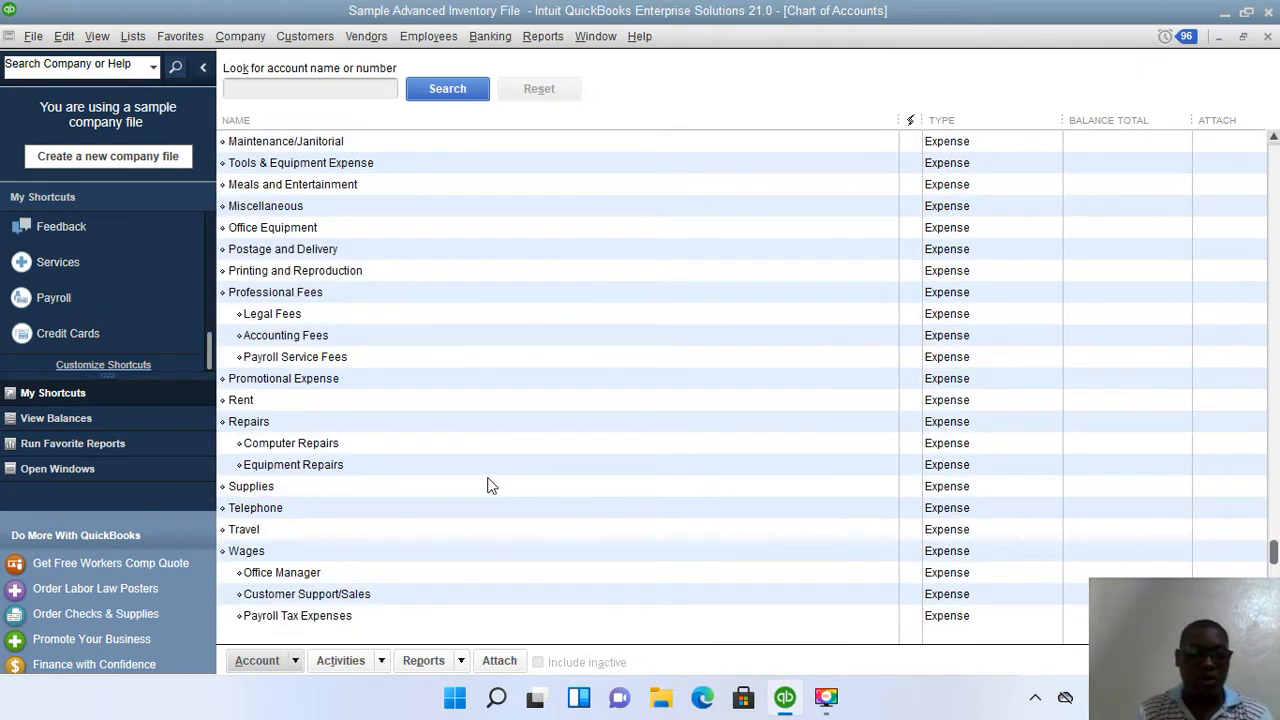
scroll(490, 485, "up", 5)
scroll(490, 487, "up", 5)
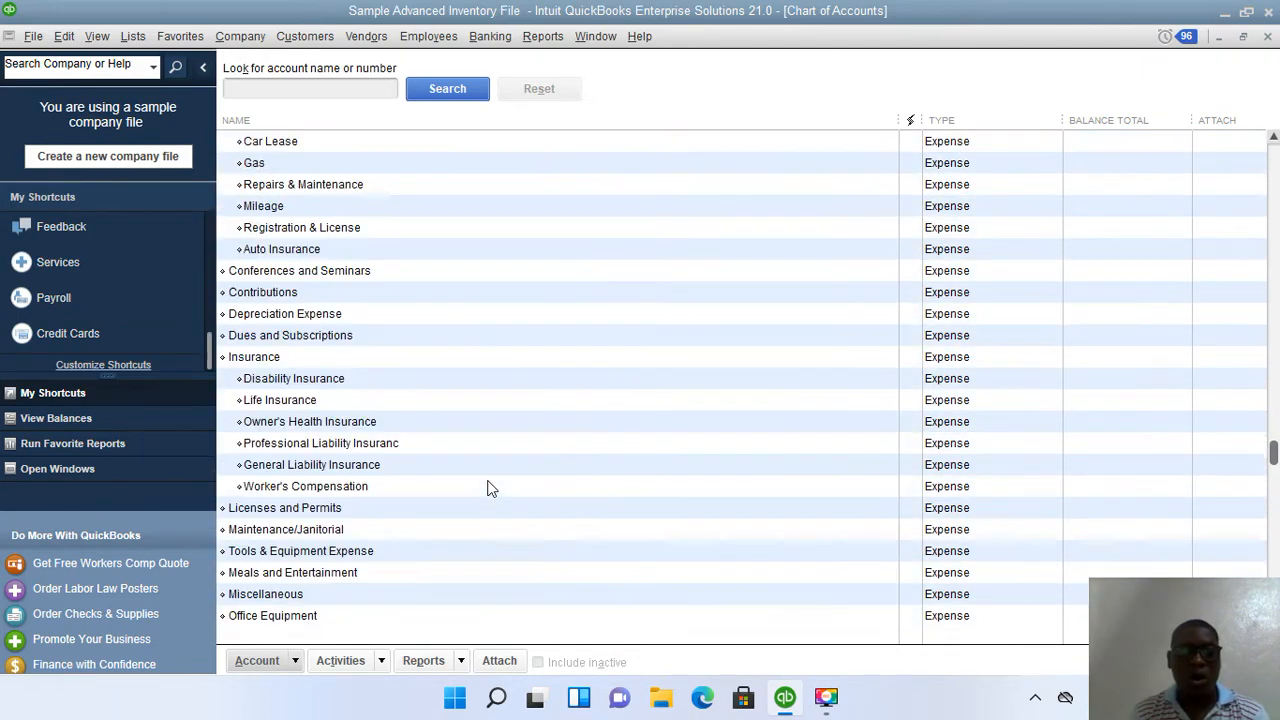
scroll(490, 491, "up", 3)
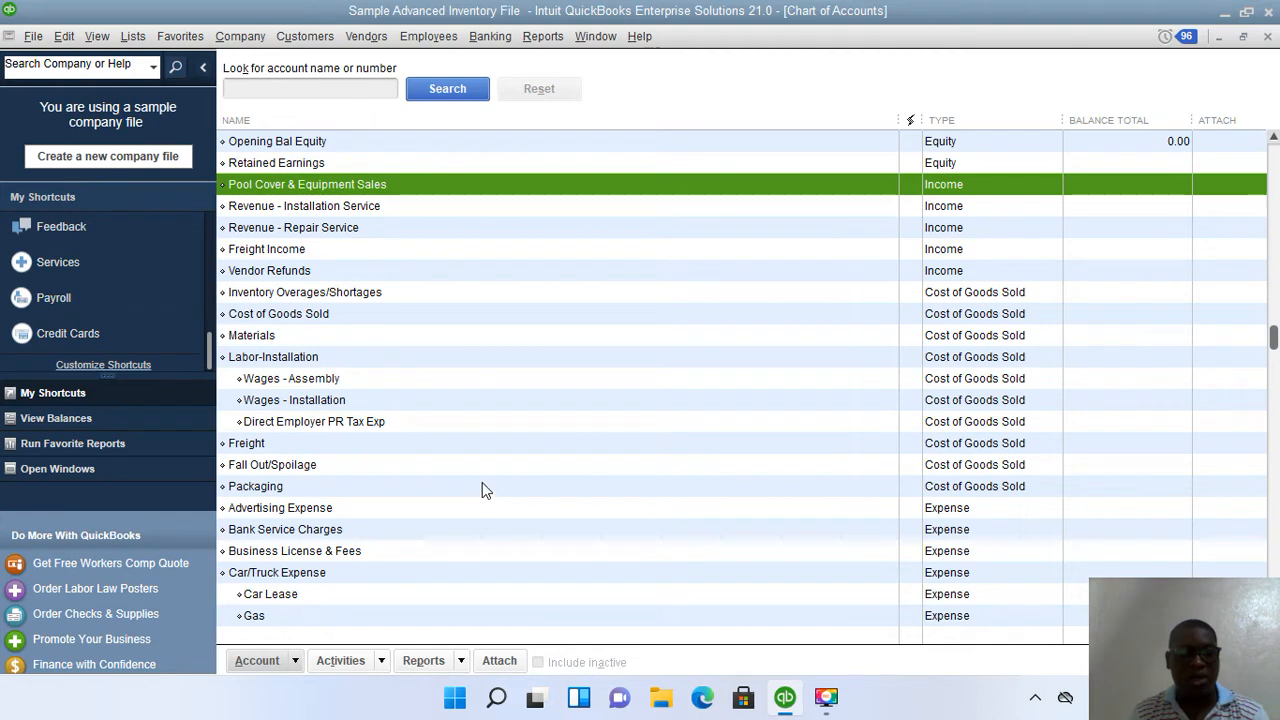
scroll(500, 470, "up", 3)
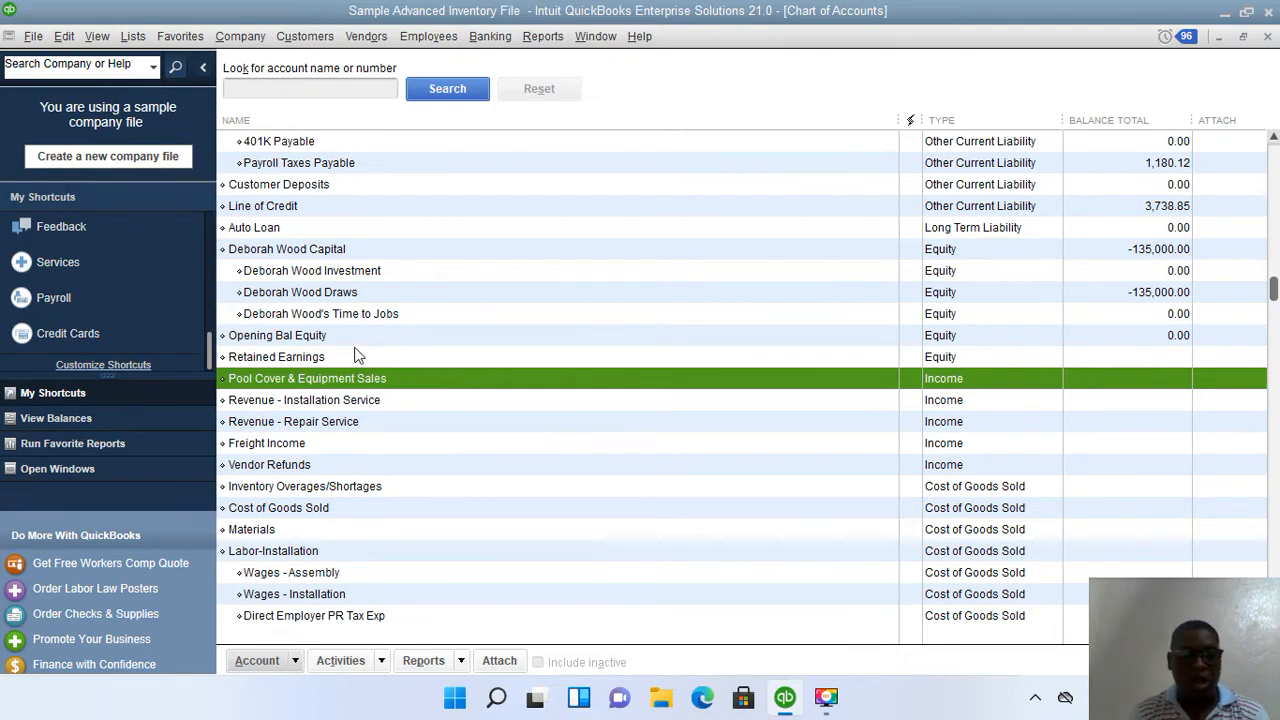
scroll(508, 356, "up", 7)
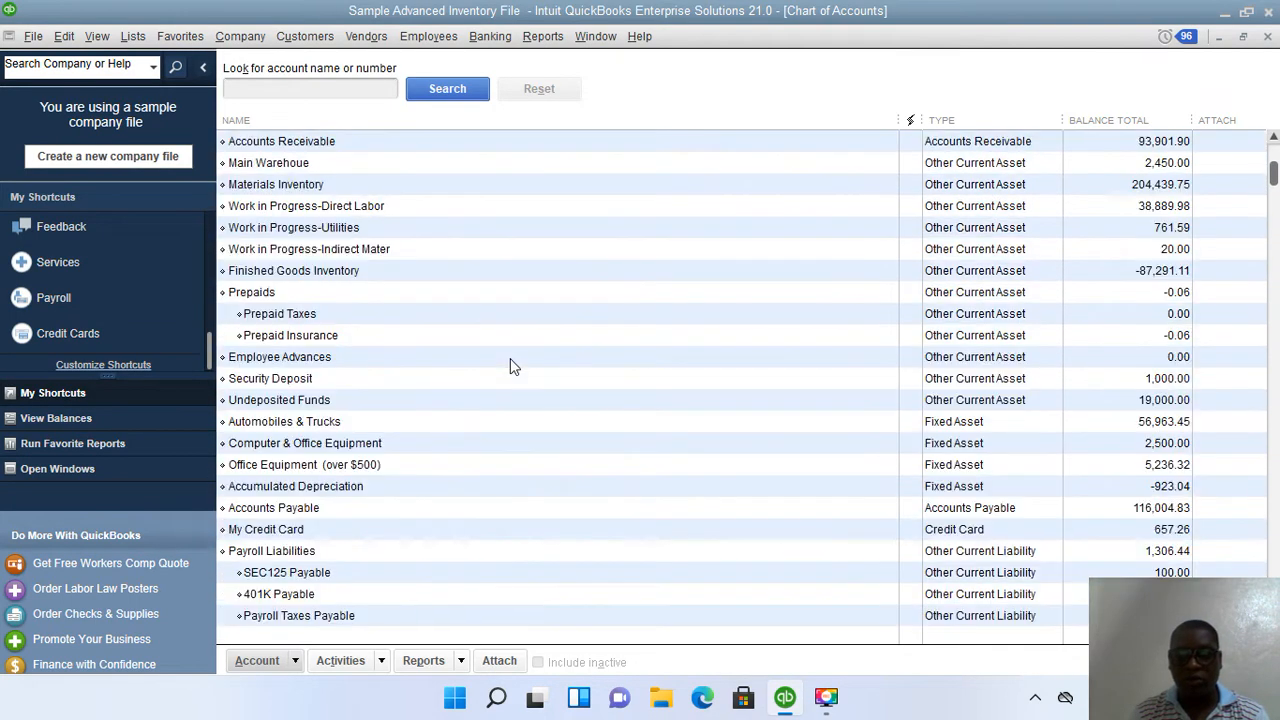
scroll(510, 358, "up", 1)
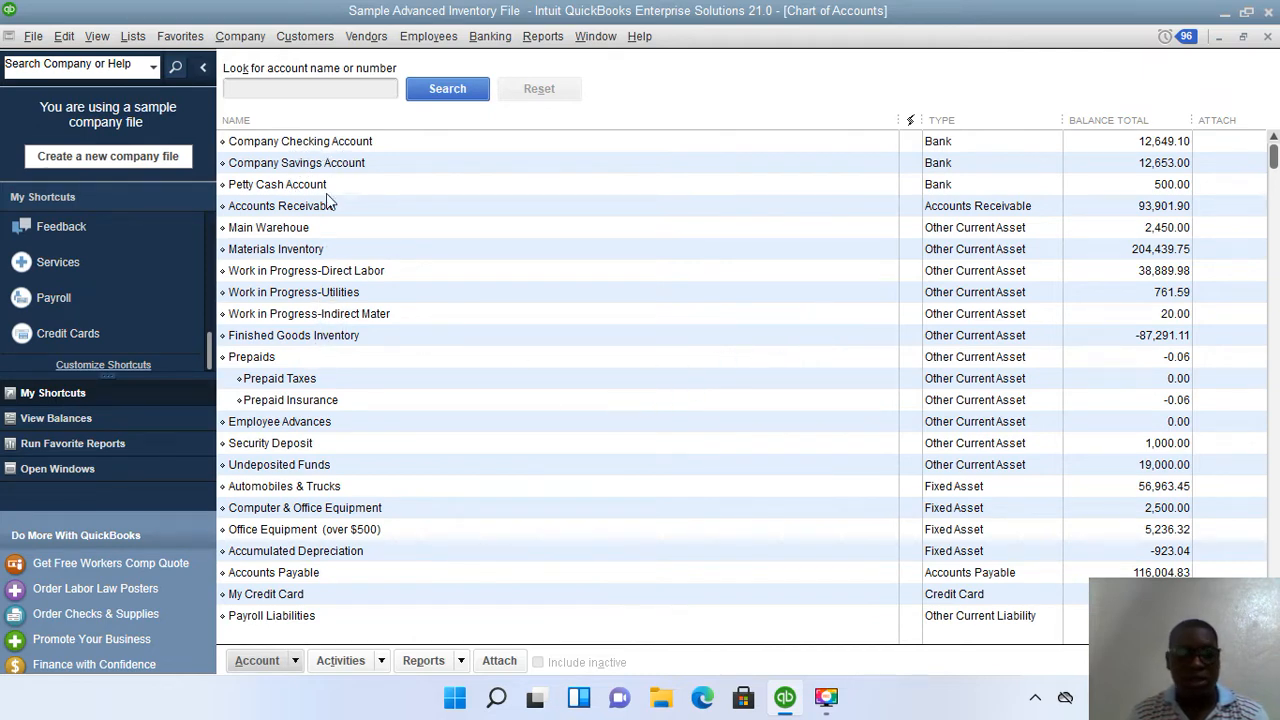
View the Payroll Service Co. check dated 12/27/2025 from the Company Checking Account register, then return to the chart of accounts
left_click(300, 146)
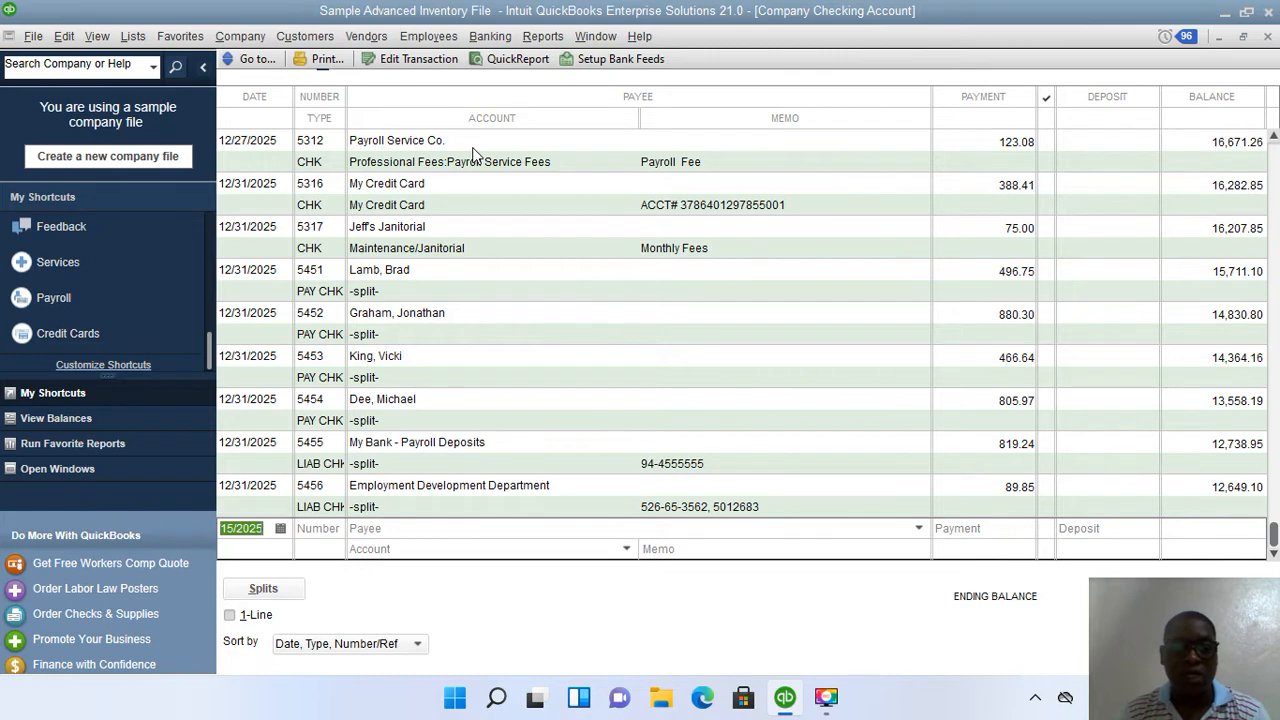
left_click(271, 142)
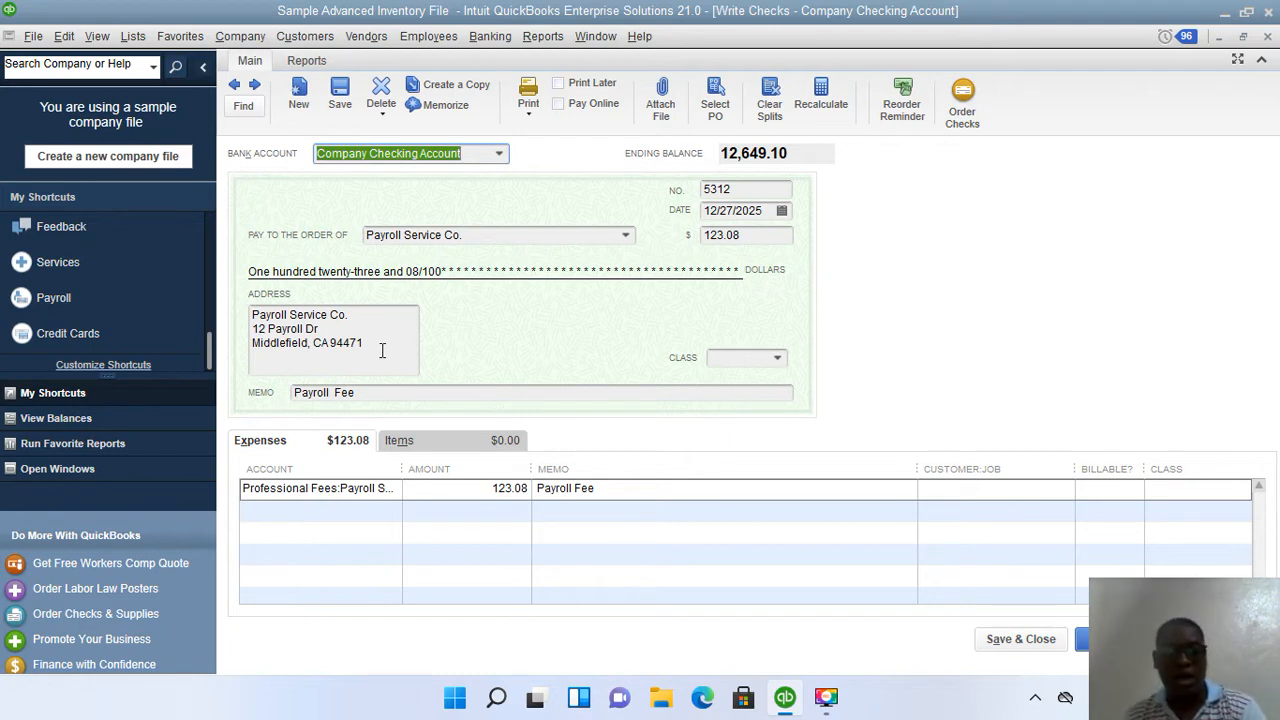
left_click(1005, 639)
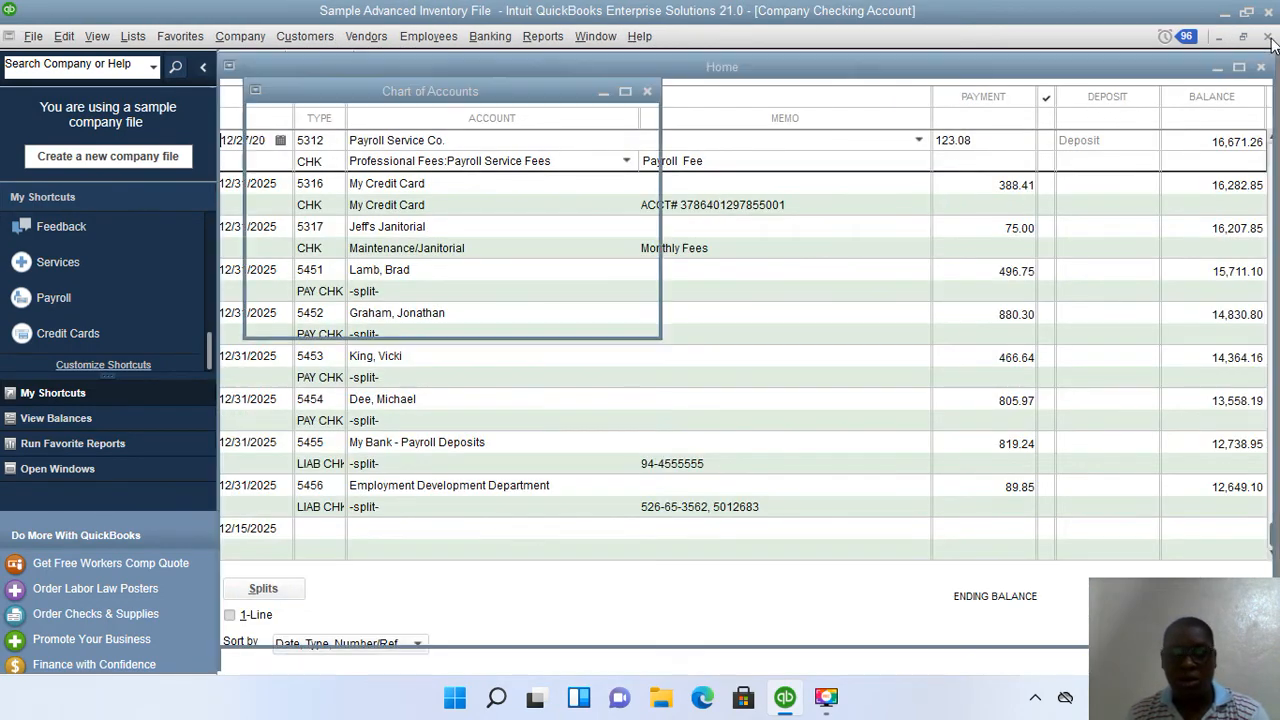
left_click(1268, 37)
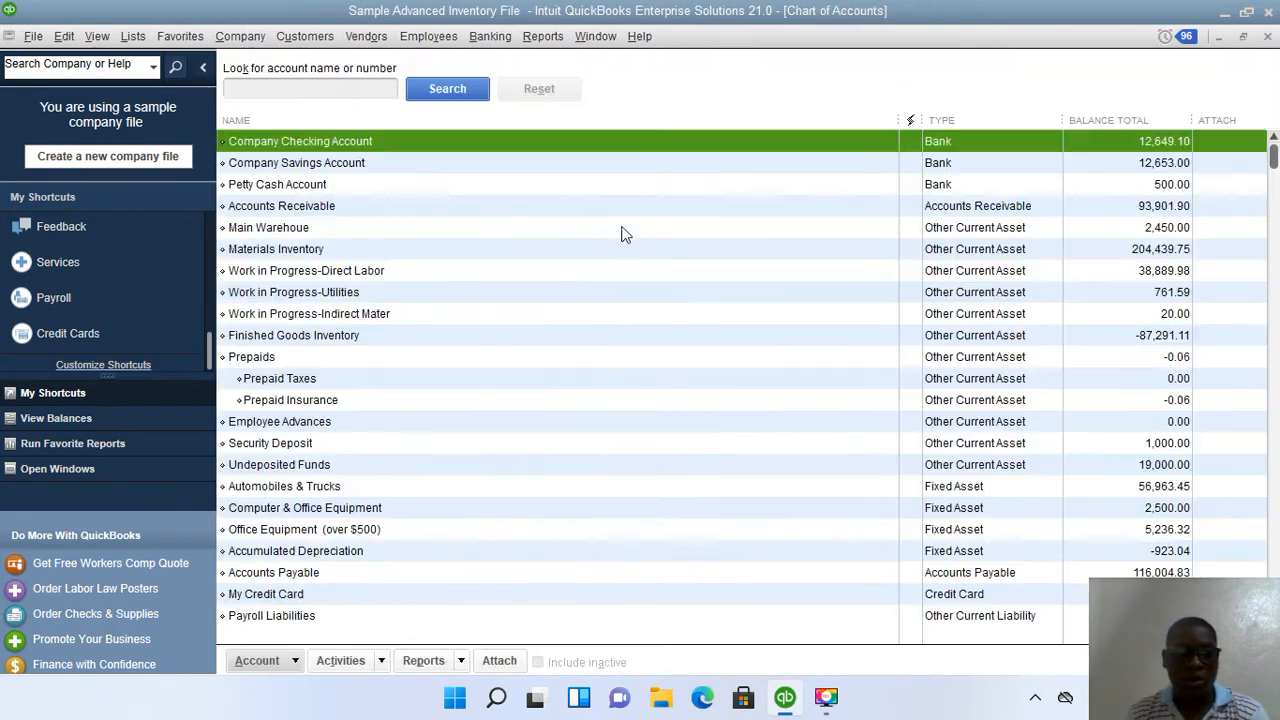
View the invoice dated 12/14/2025 from the Accounts Receivable register, then close both to return to the chart of accounts
double_click(352, 208)
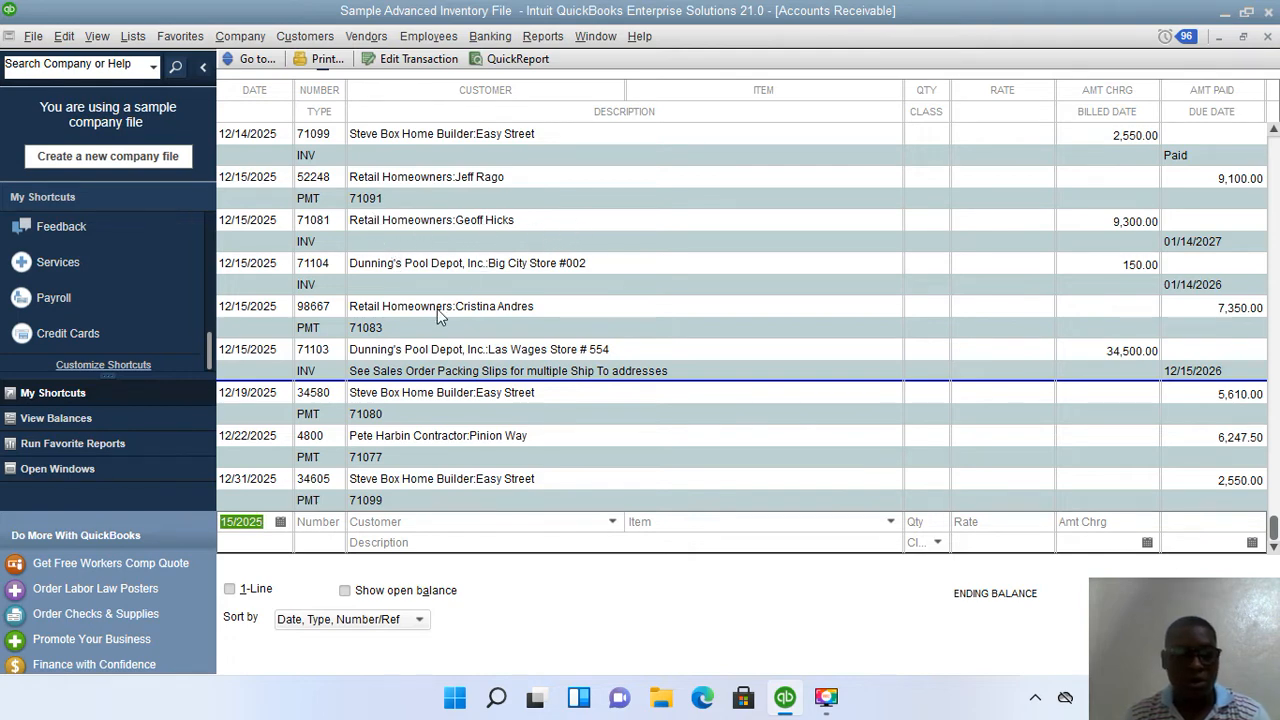
left_click(256, 139)
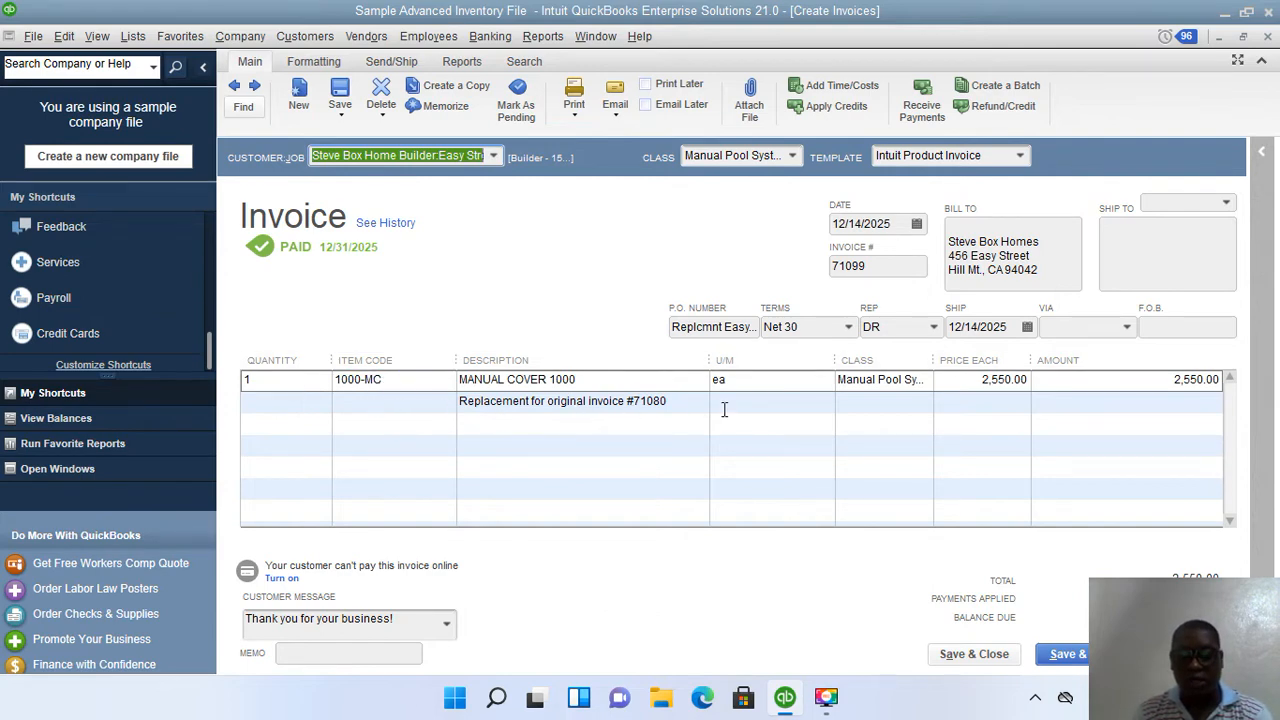
left_click(1269, 38)
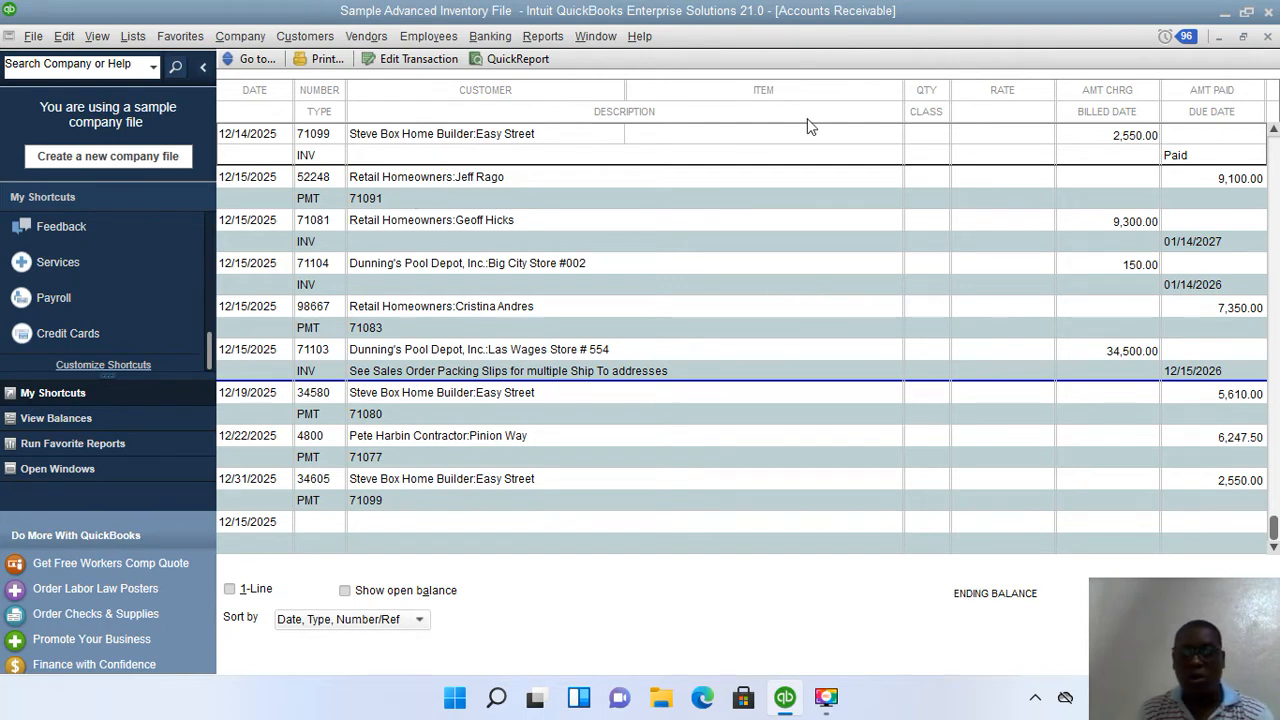
left_click(1267, 38)
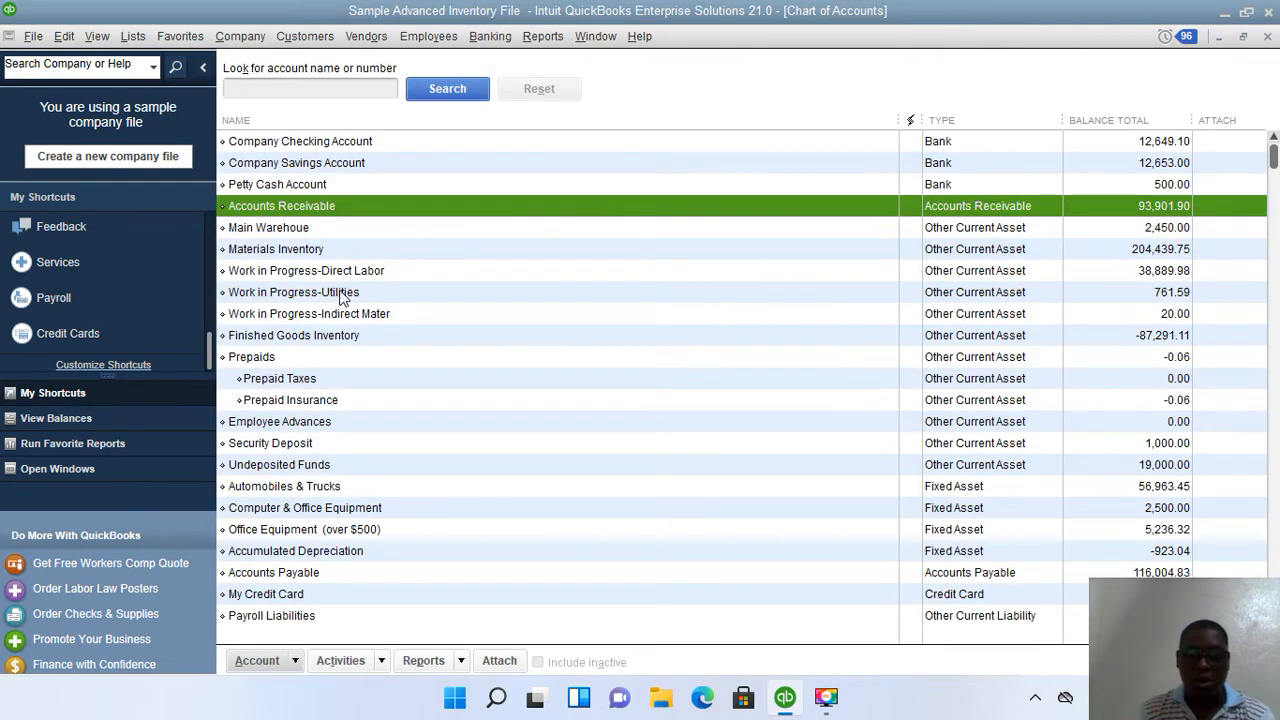
Examine the Main Warehouse and Materials Inventory accounts, followed by the other current asset, fixed asset and liability accounts
scroll(340, 295, "down", 1)
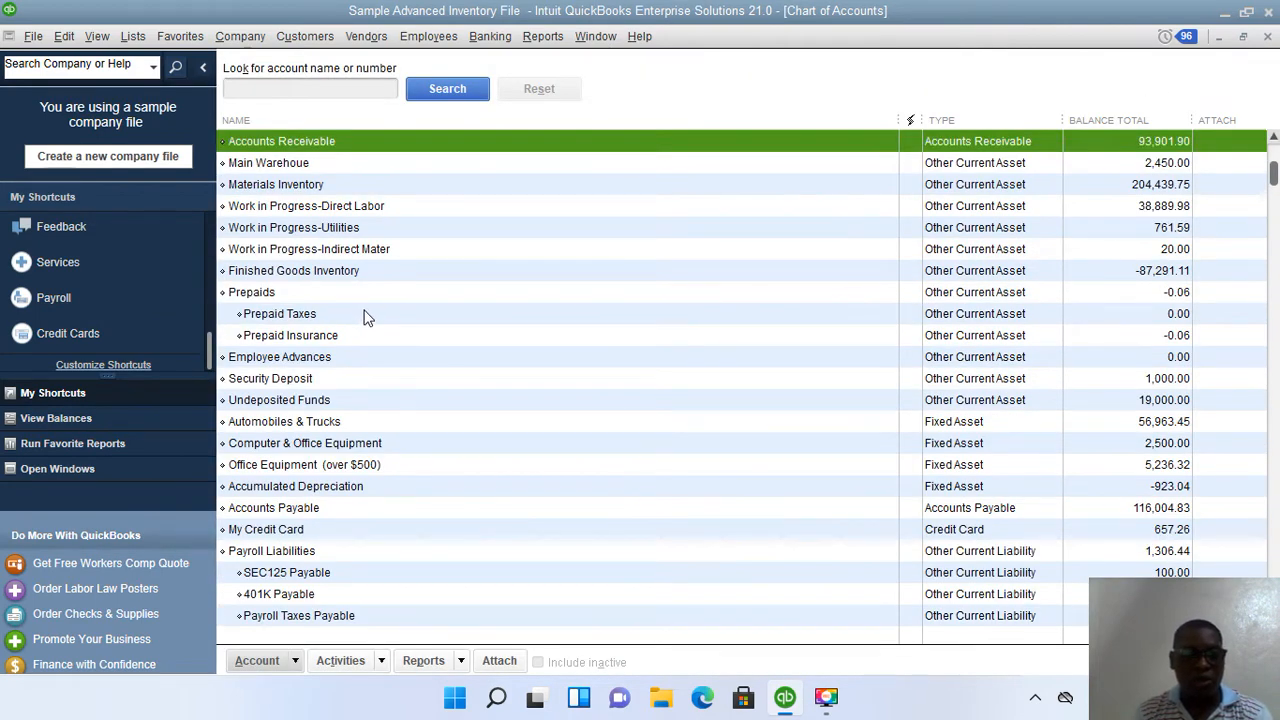
scroll(366, 323, "up", 1)
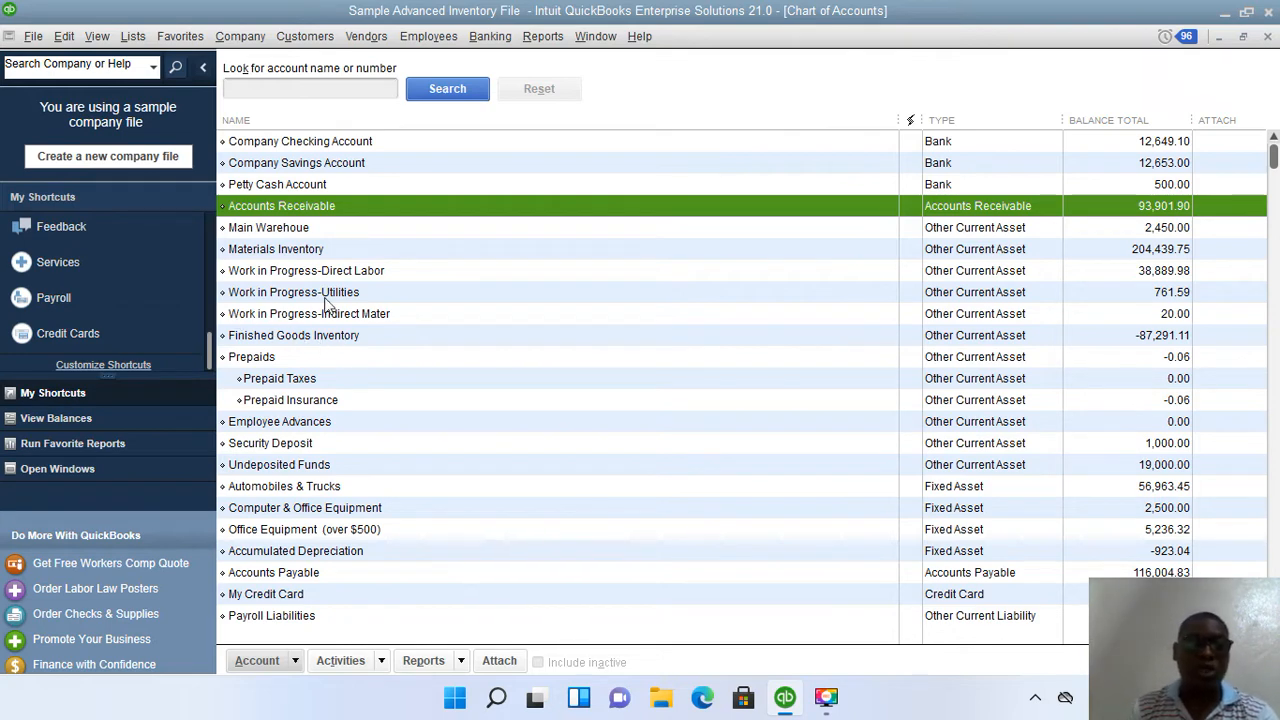
left_click(313, 233)
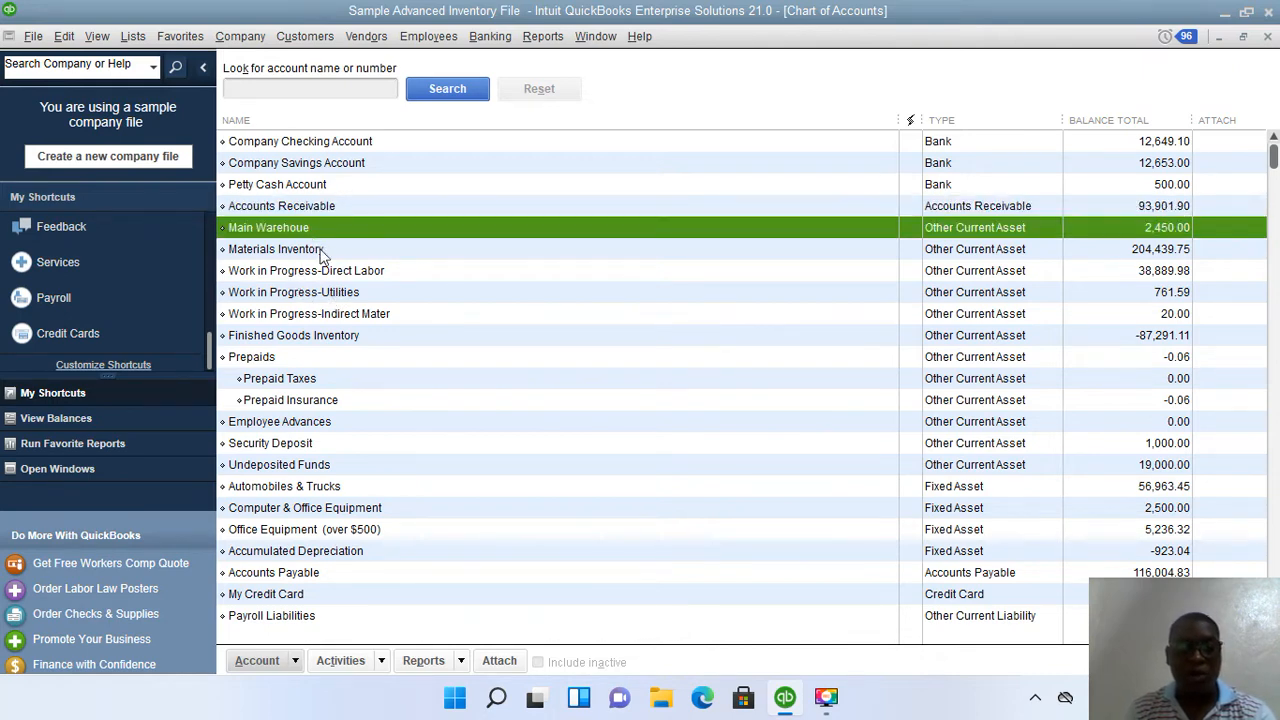
left_click(327, 252)
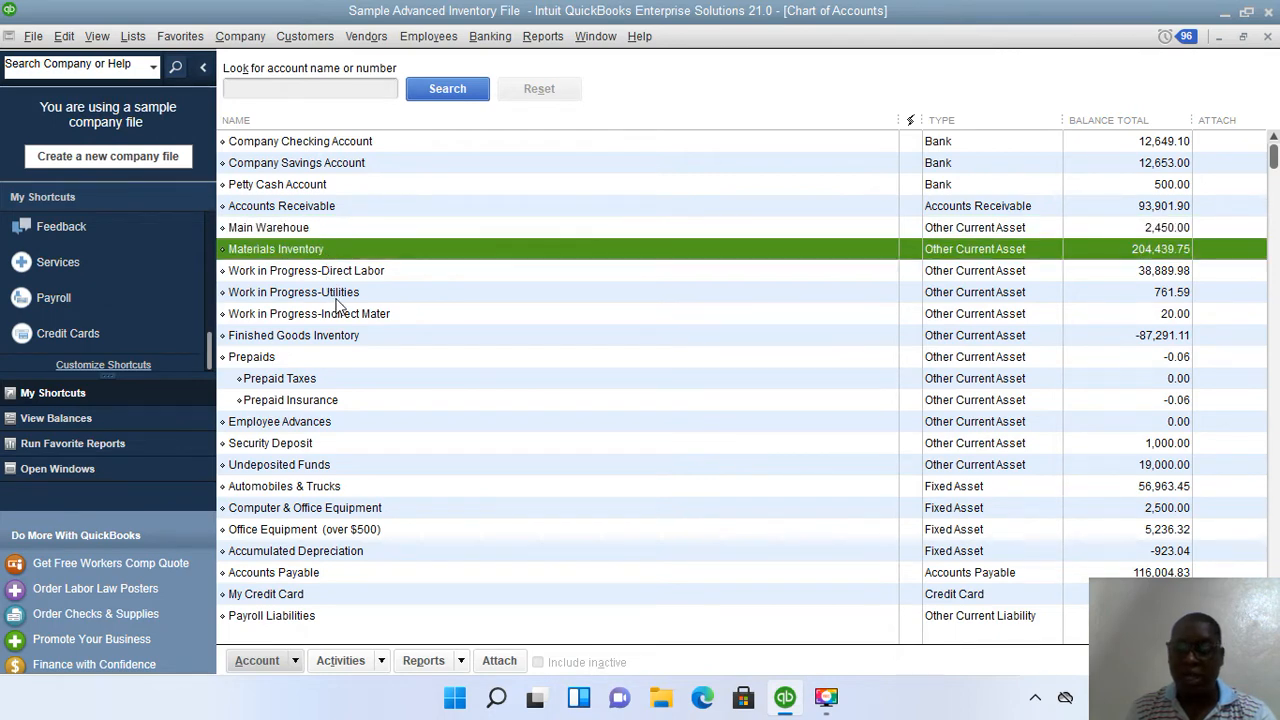
scroll(337, 322, "down", 2)
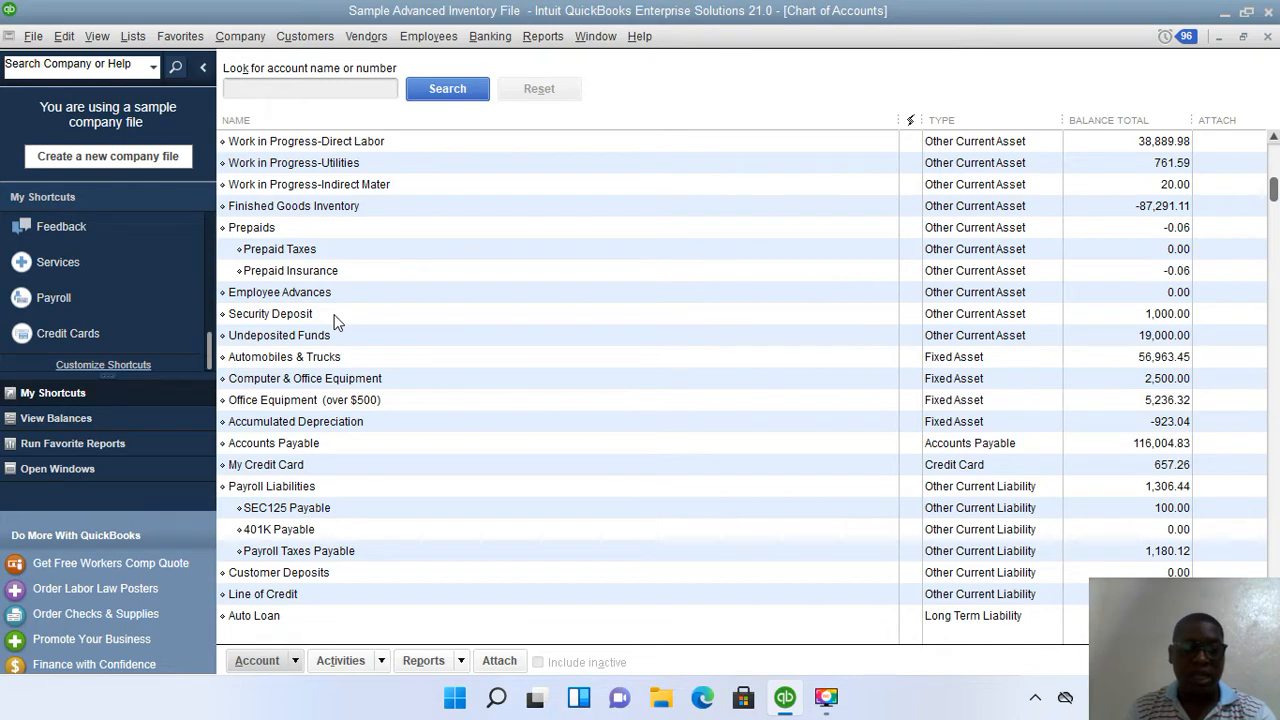
scroll(337, 322, "down", 3)
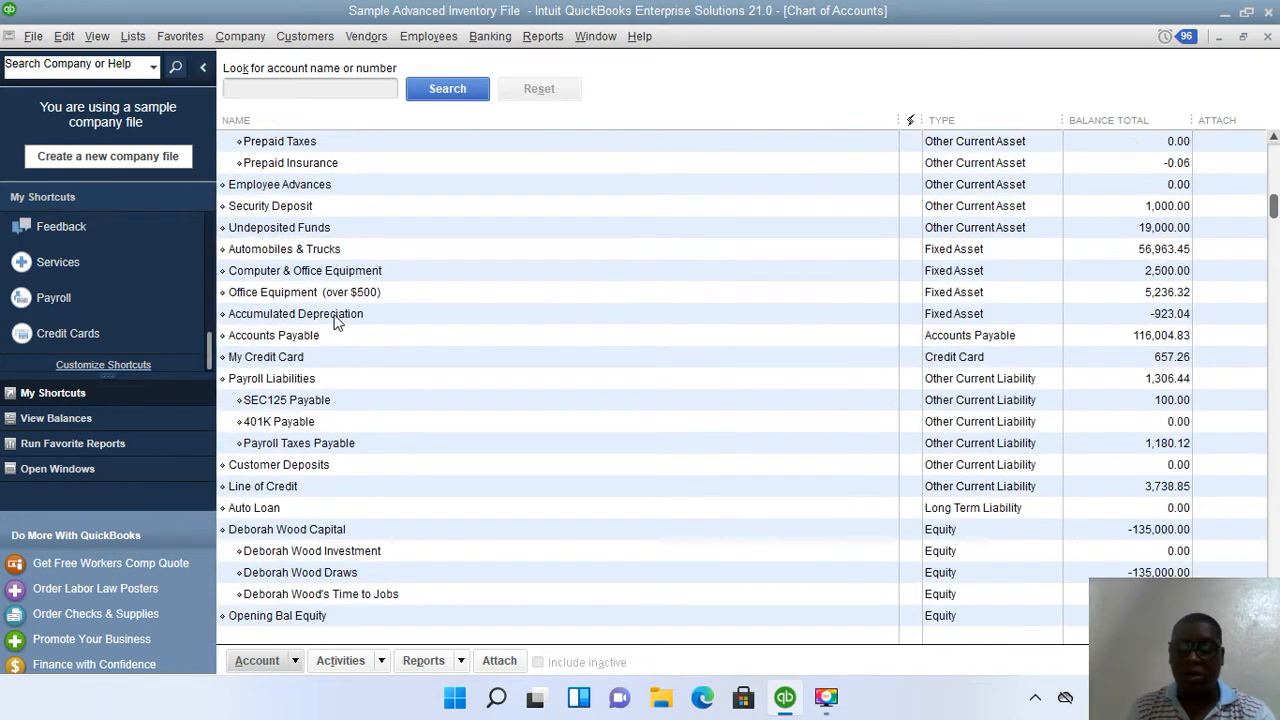
Start adding a new account from the chart of accounts and examine the choices under other account types
scroll(337, 322, "up", 5)
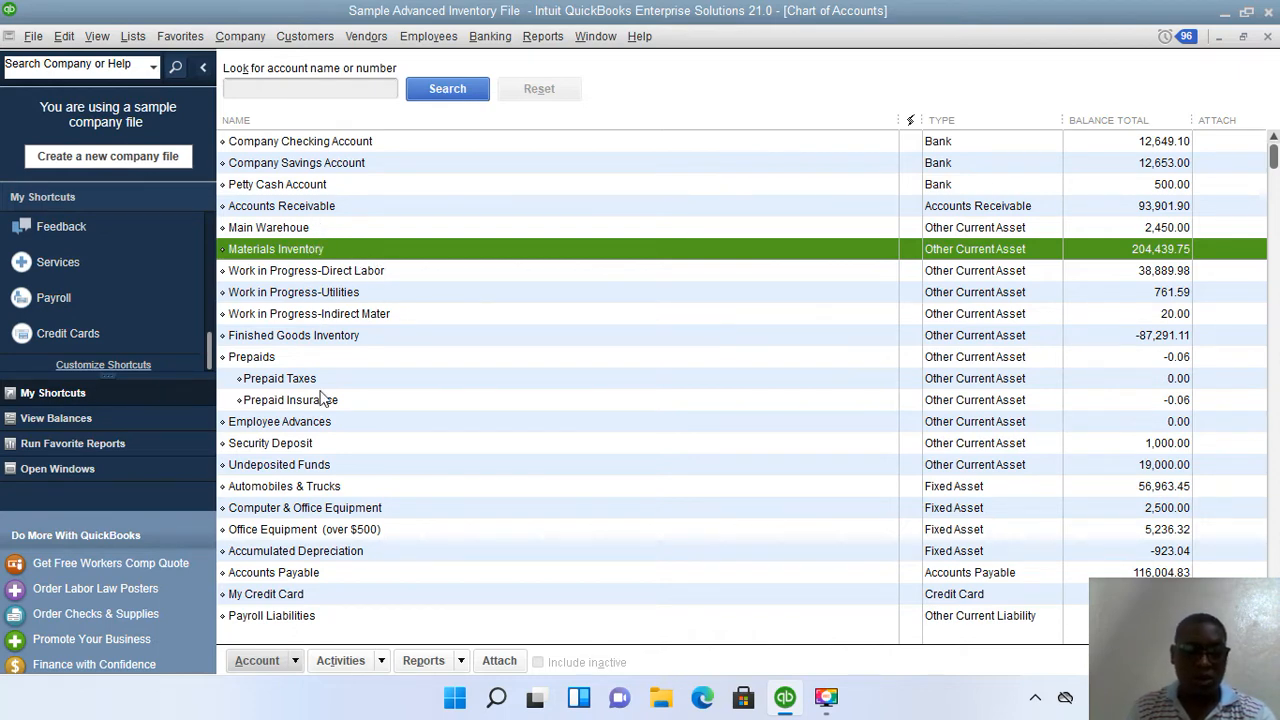
left_click(296, 662)
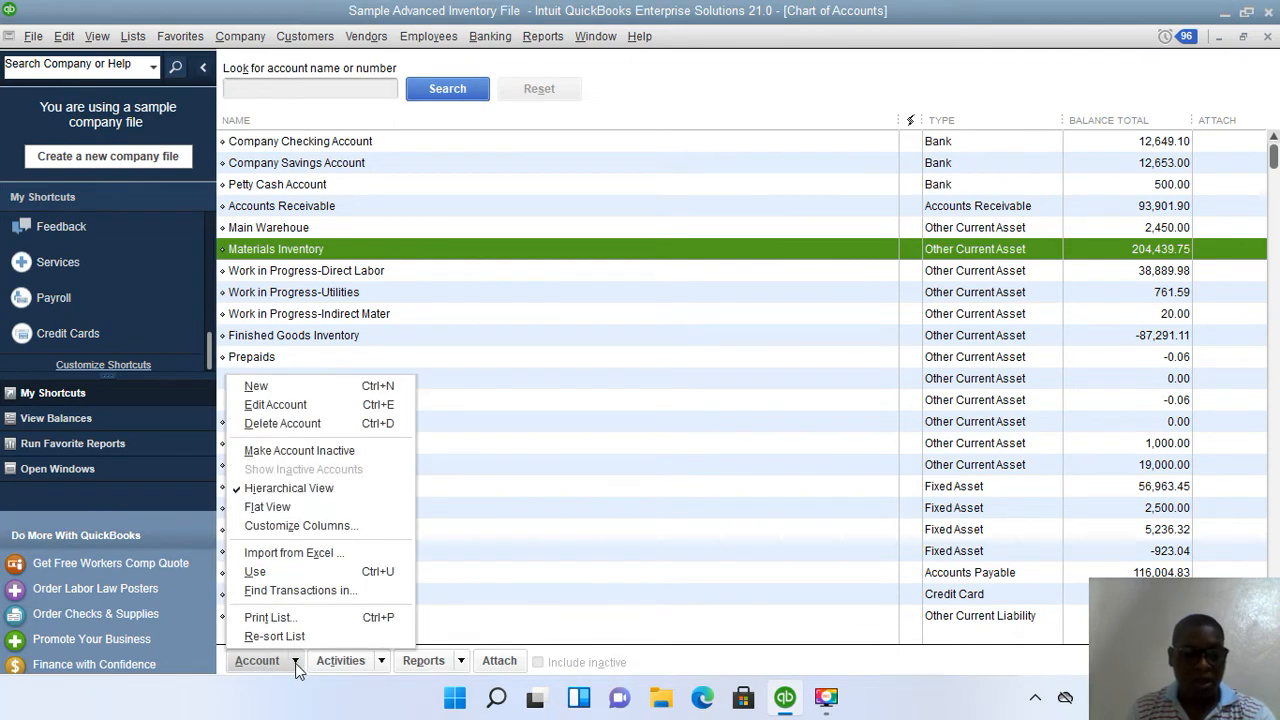
left_click(324, 396)
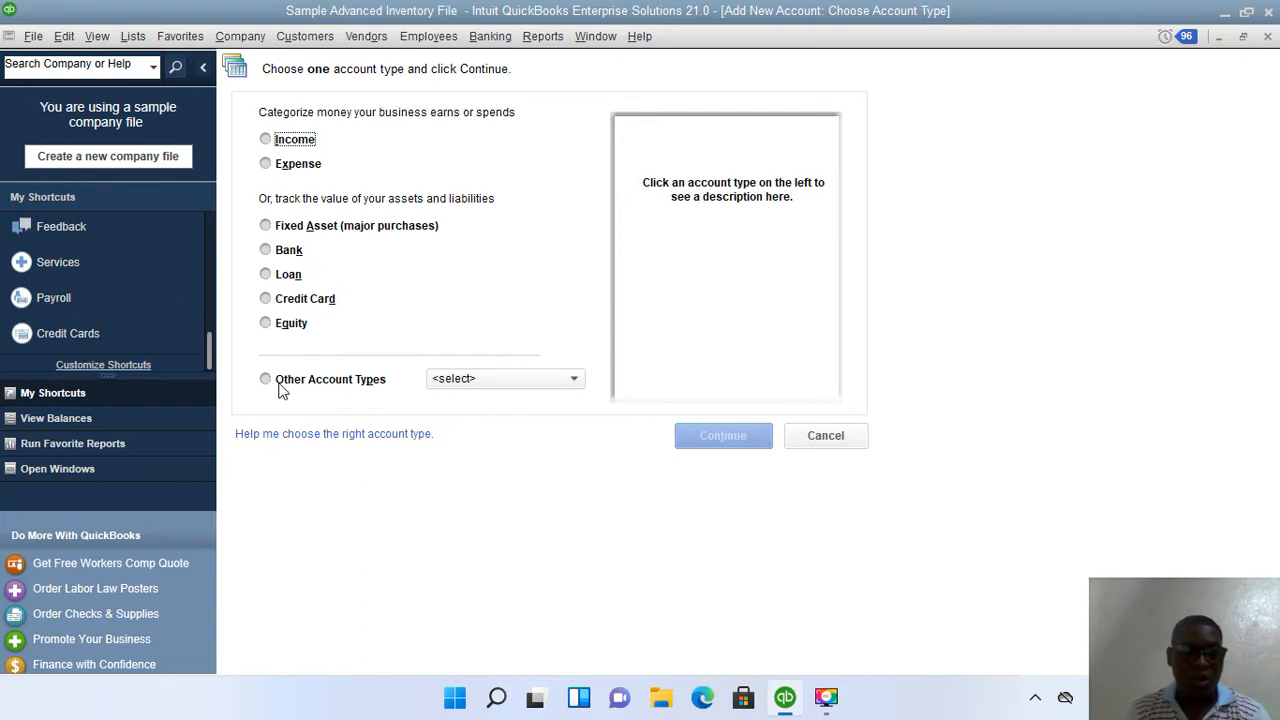
left_click(487, 385)
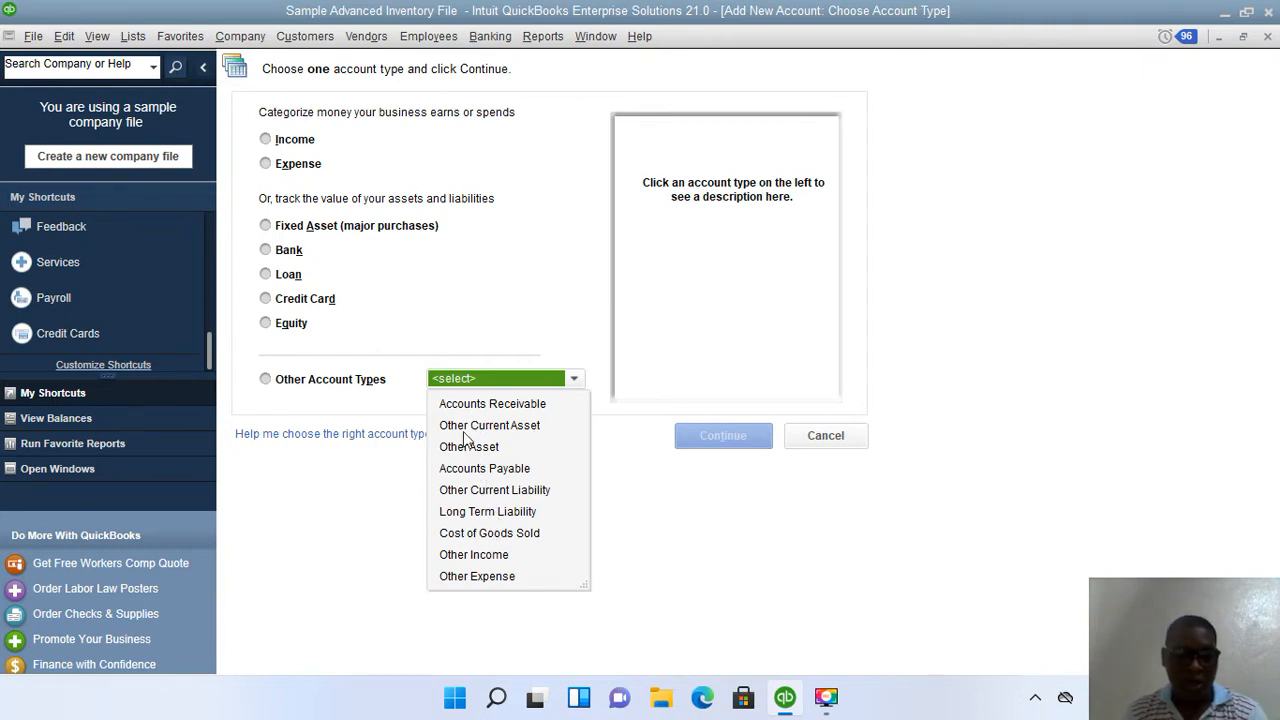
left_click(463, 299)
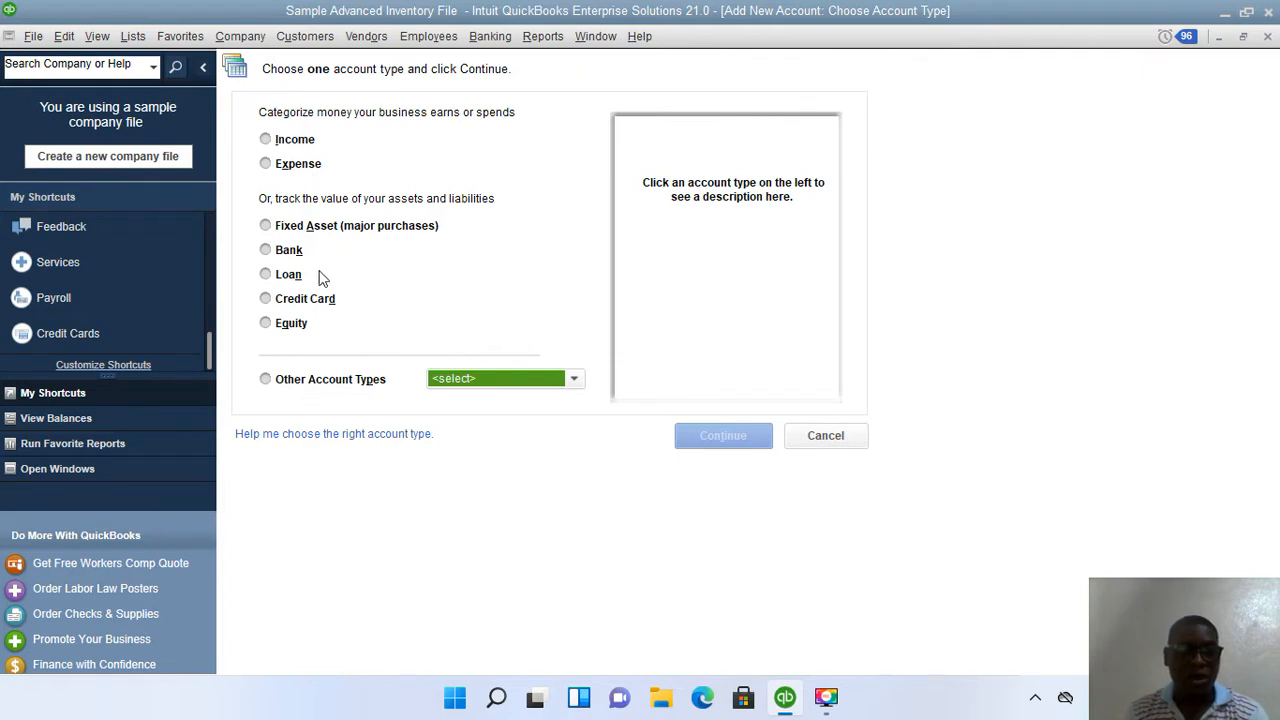
Create an Income account named Miscellaneous Income, save it, and dismiss the blank form for another account
left_click(272, 142)
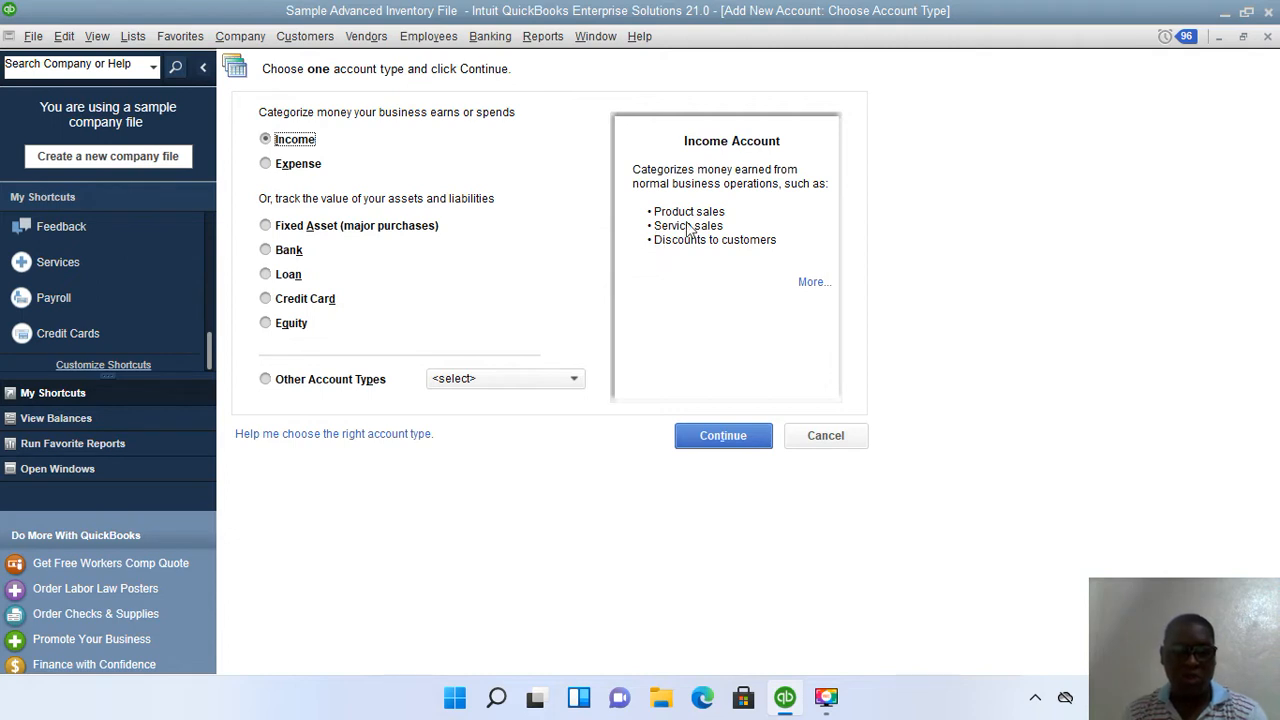
left_click(720, 436)
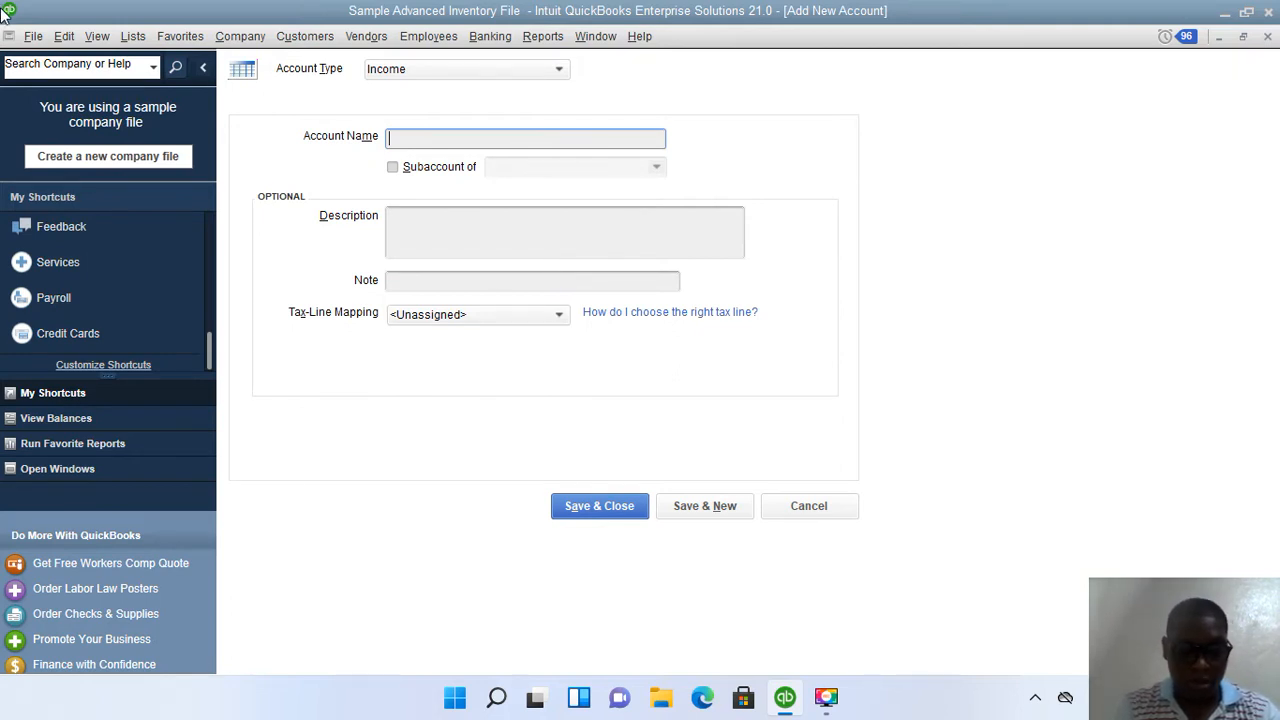
type("Miscel")
type("lan")
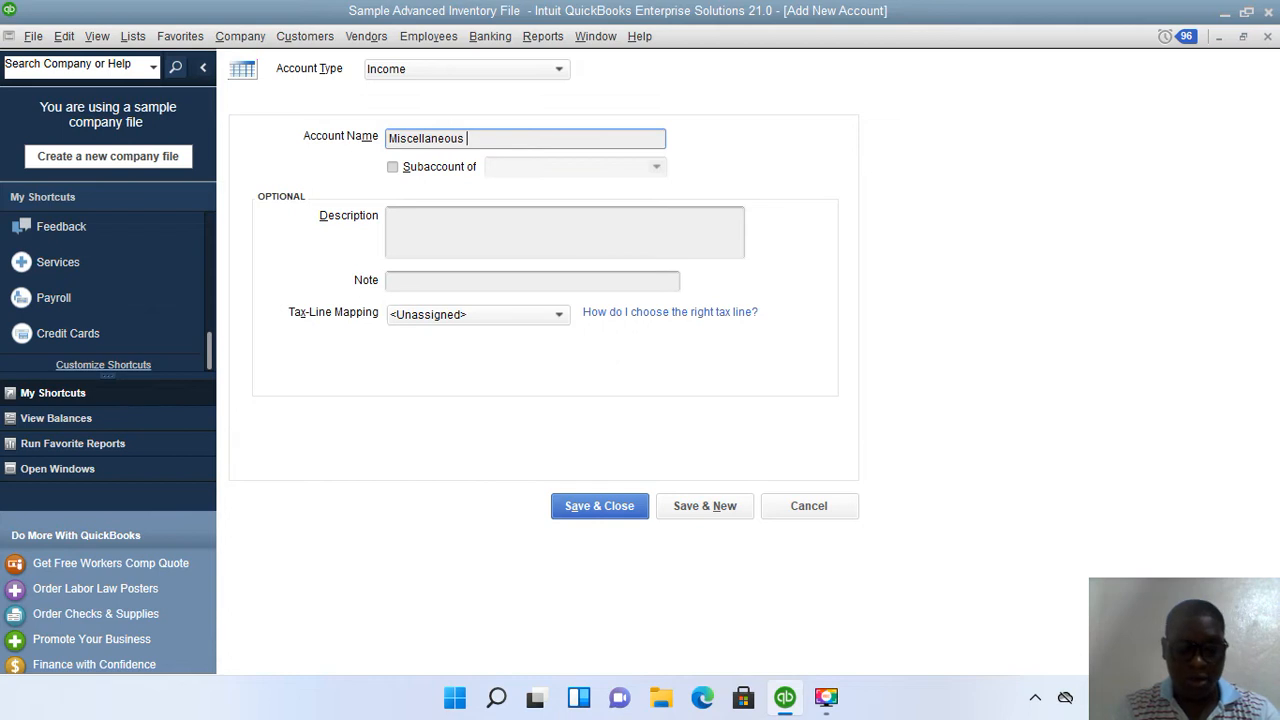
type("eous Income")
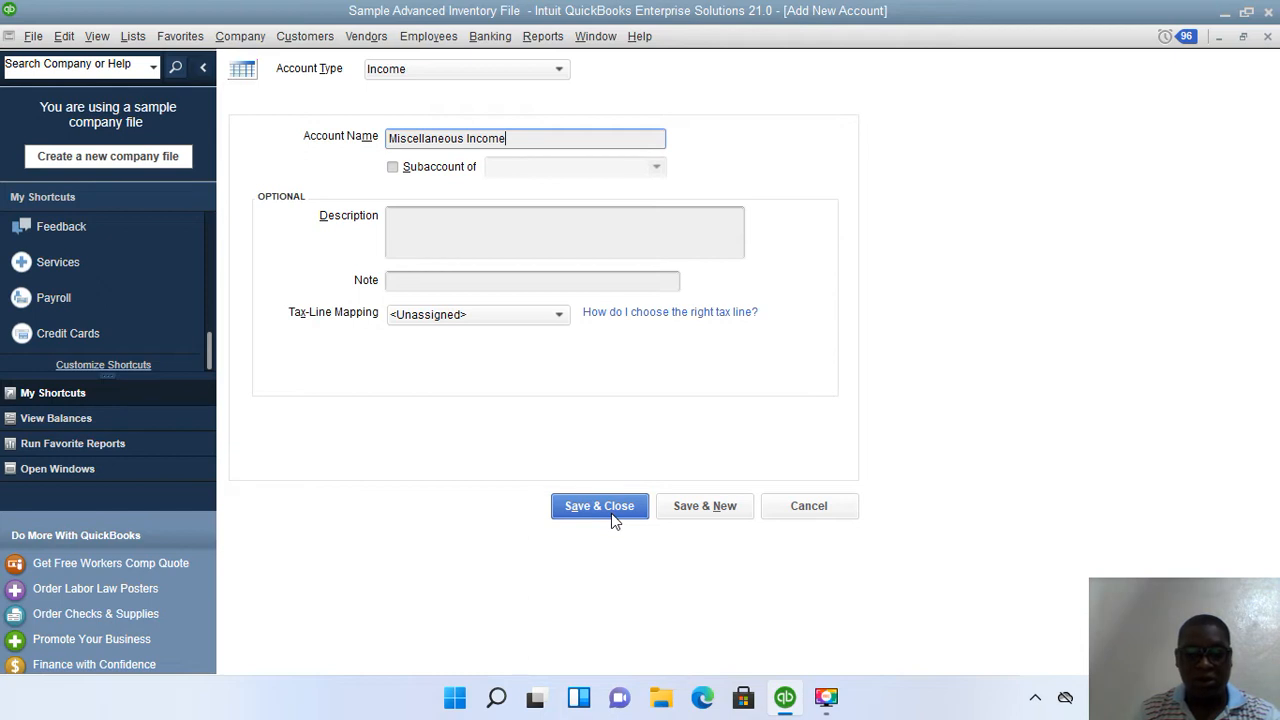
left_click(701, 506)
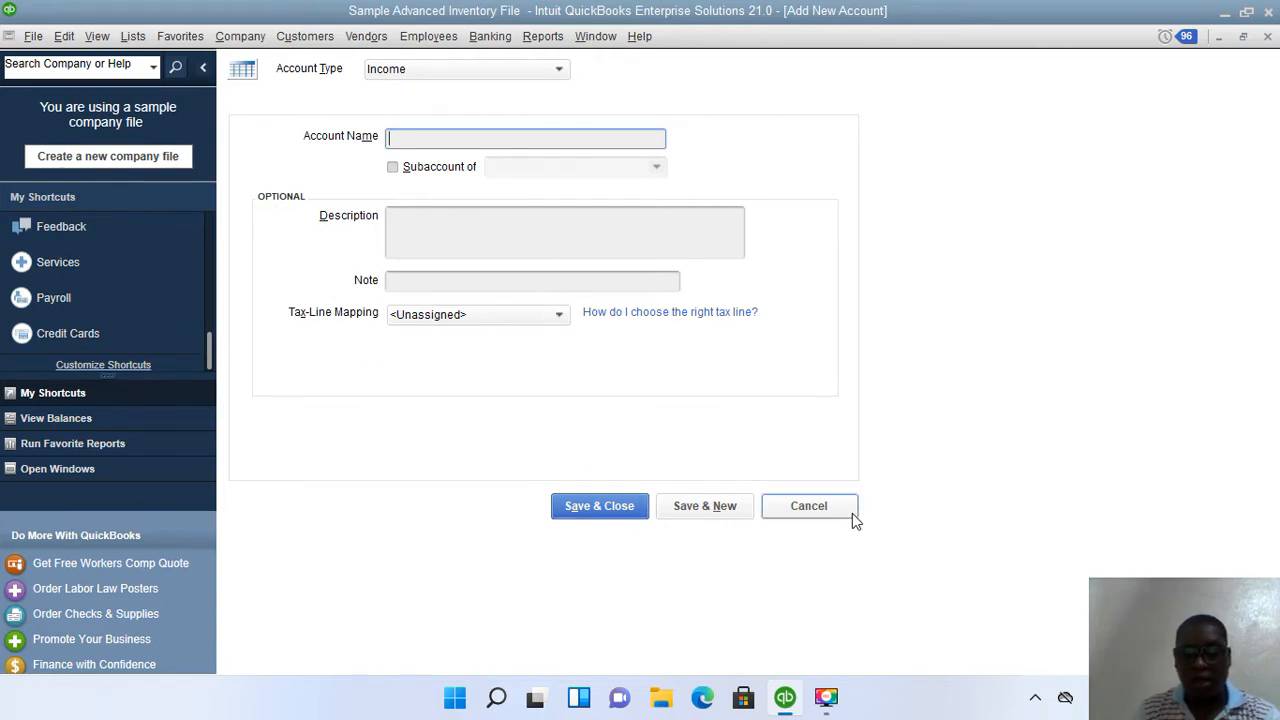
left_click(812, 505)
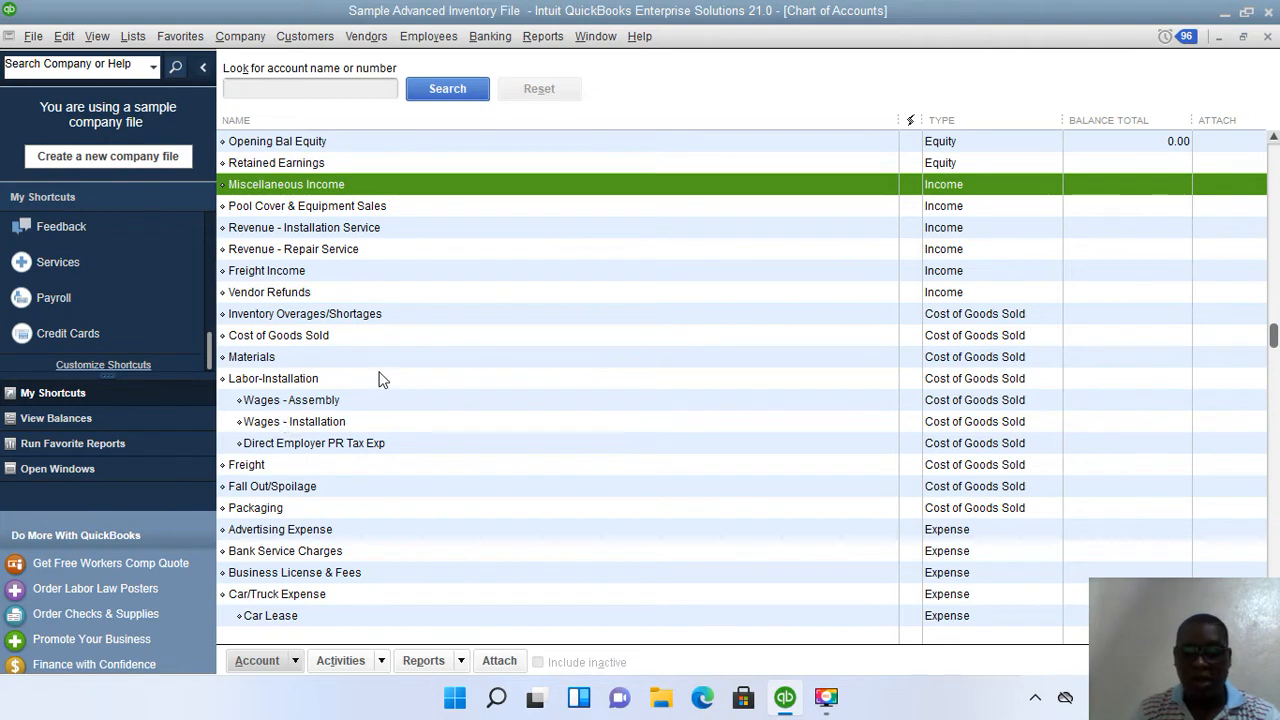
scroll(380, 379, "down", 2)
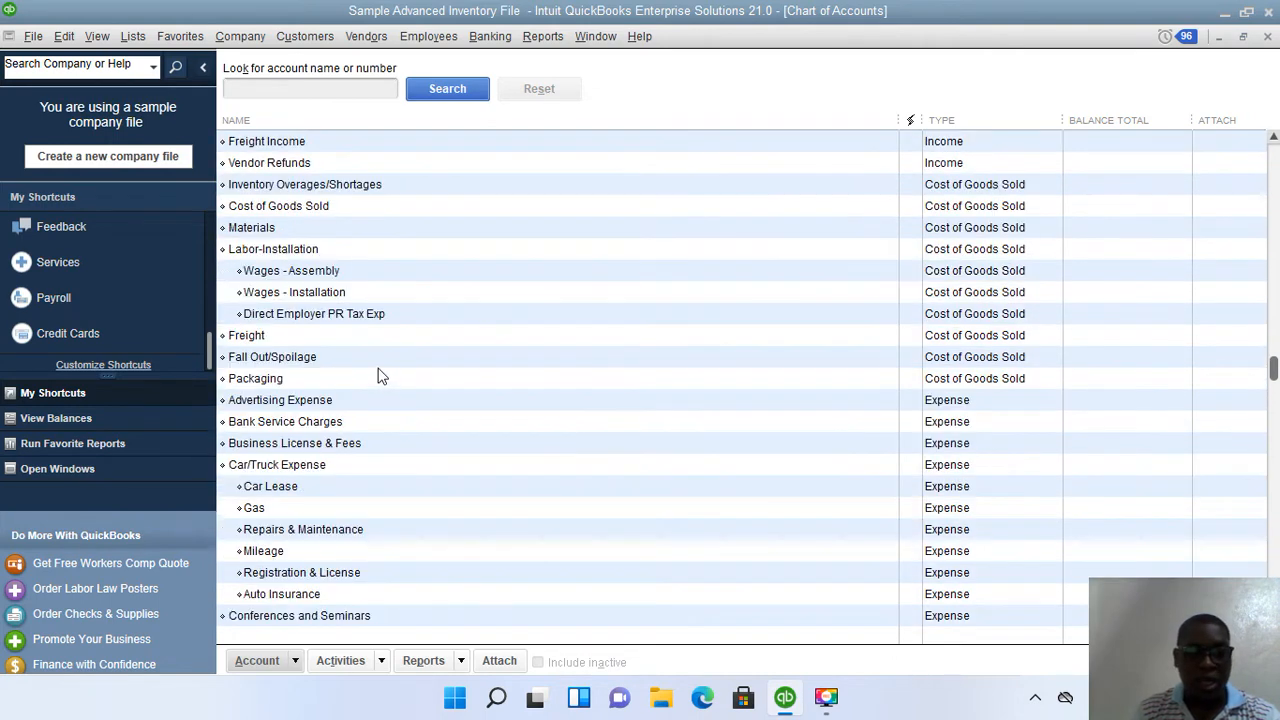
scroll(380, 376, "down", 2)
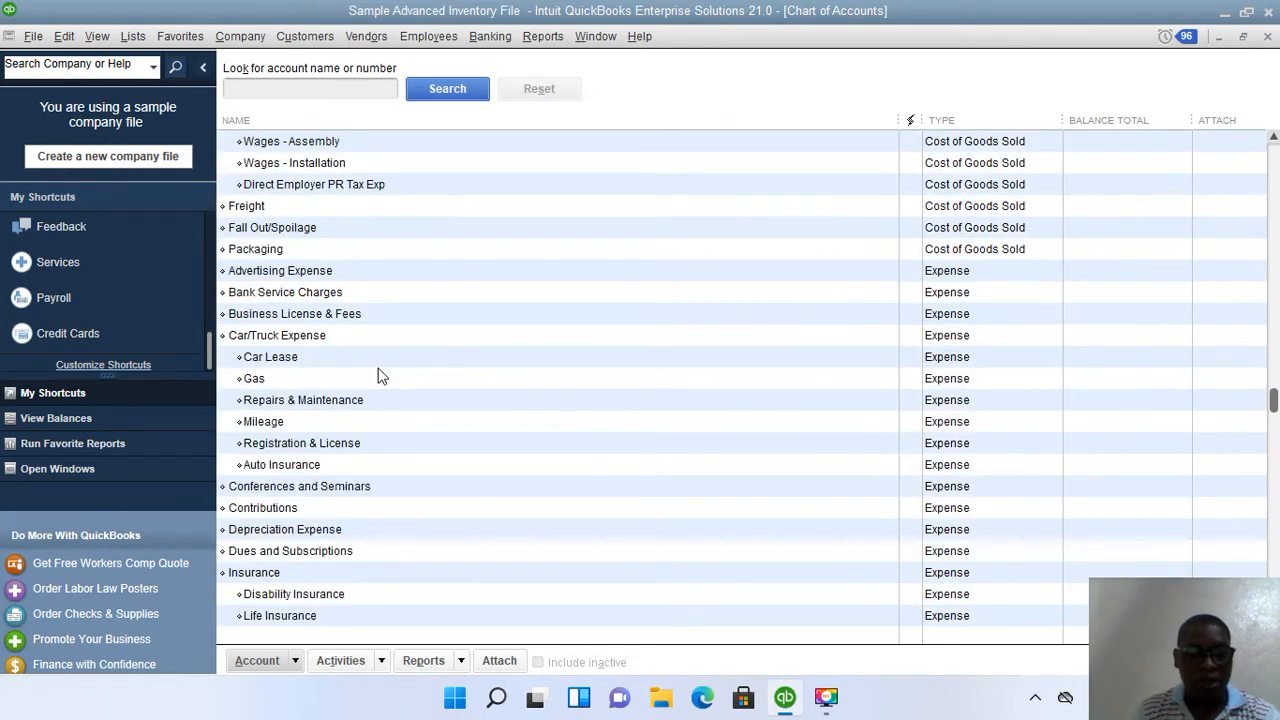
scroll(380, 376, "down", 2)
scroll(380, 376, "down", 1)
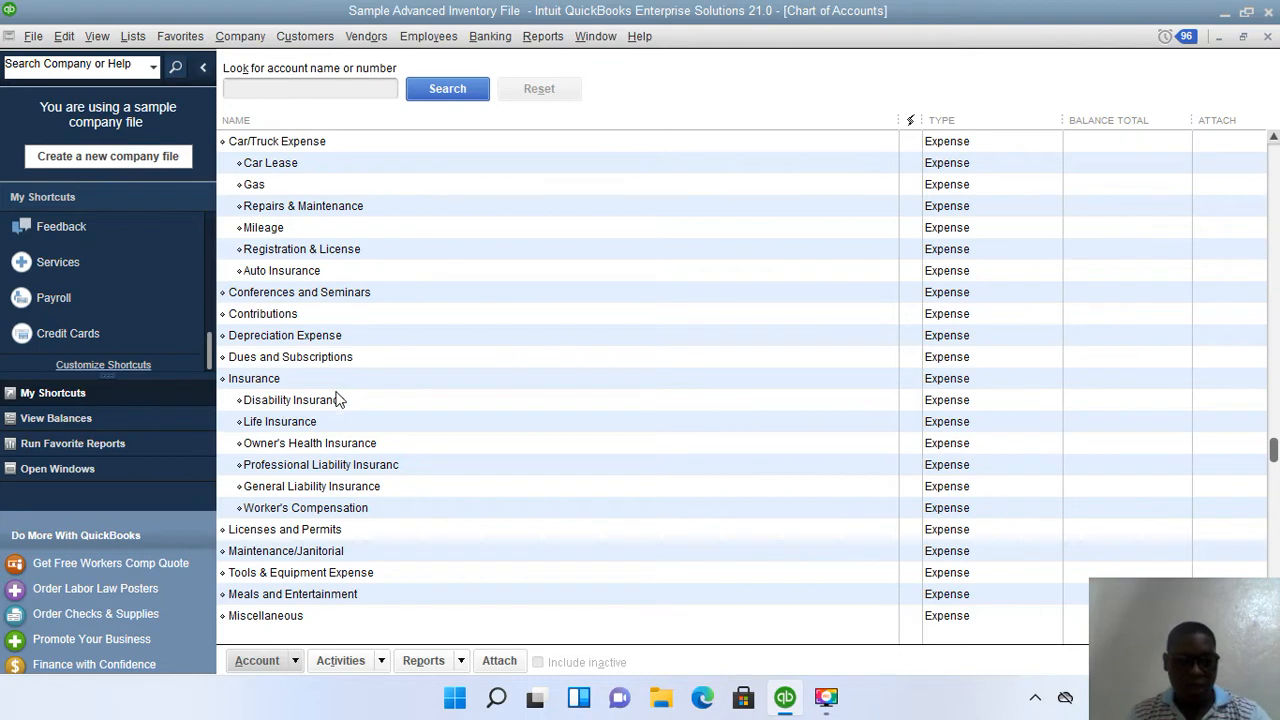
left_click(265, 672)
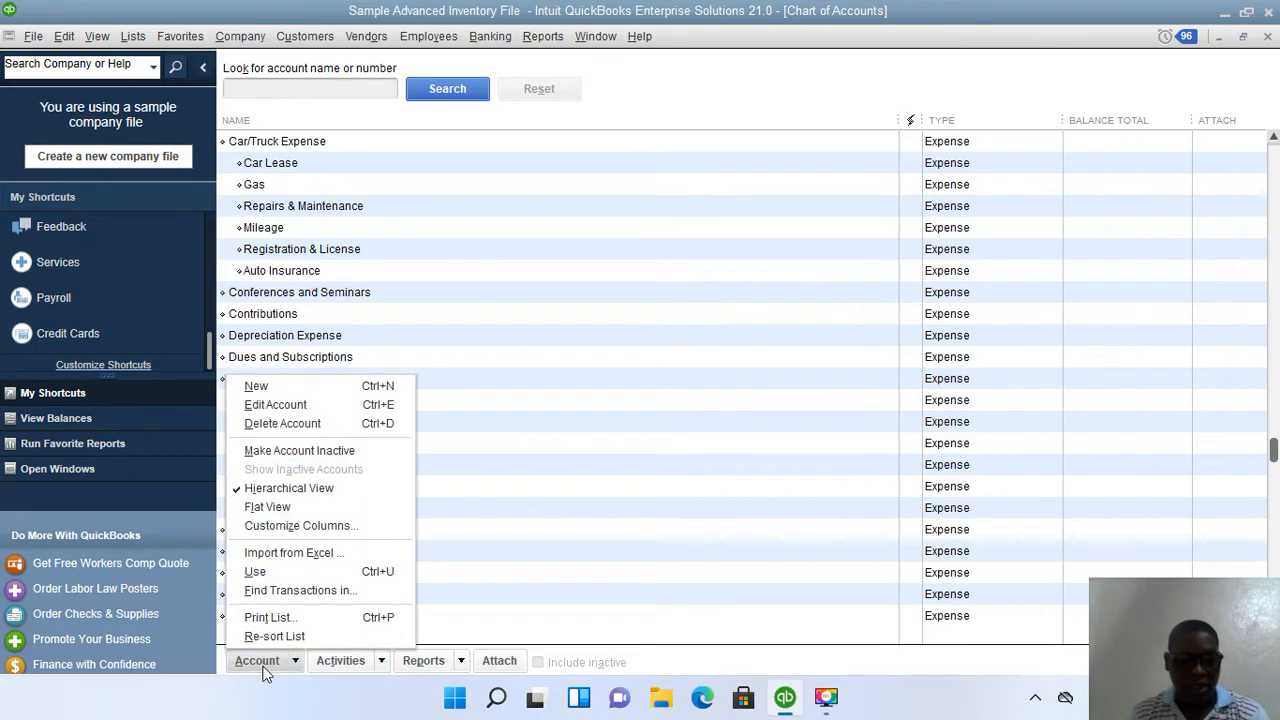
left_click(322, 392)
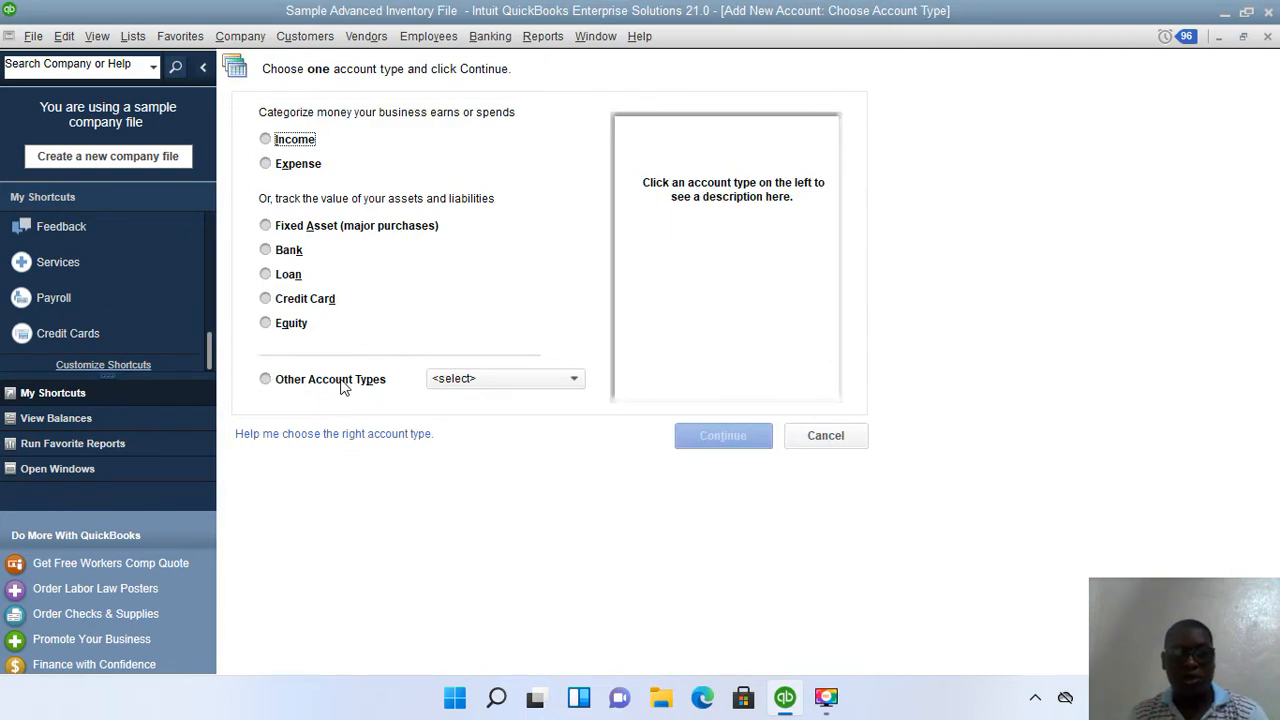
left_click(1243, 36)
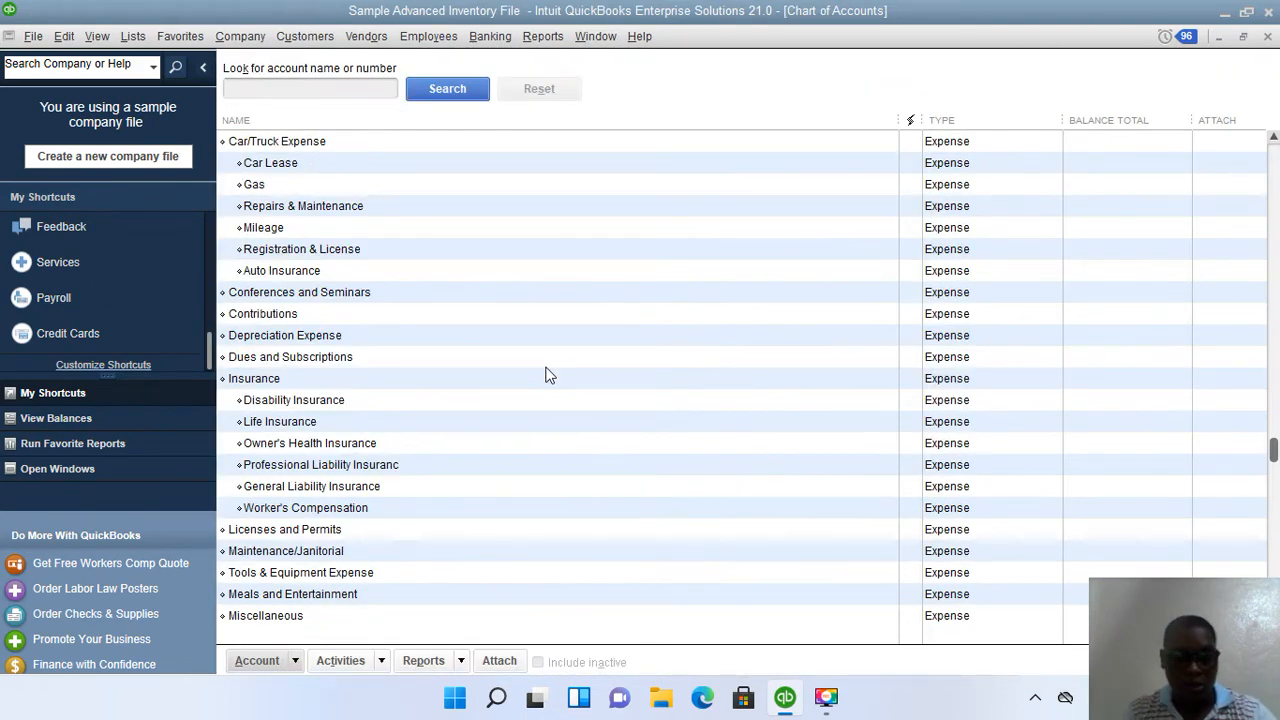
Create a new Expense account named Insurance expense and save it to the chart of accounts
key("ctrl+n")
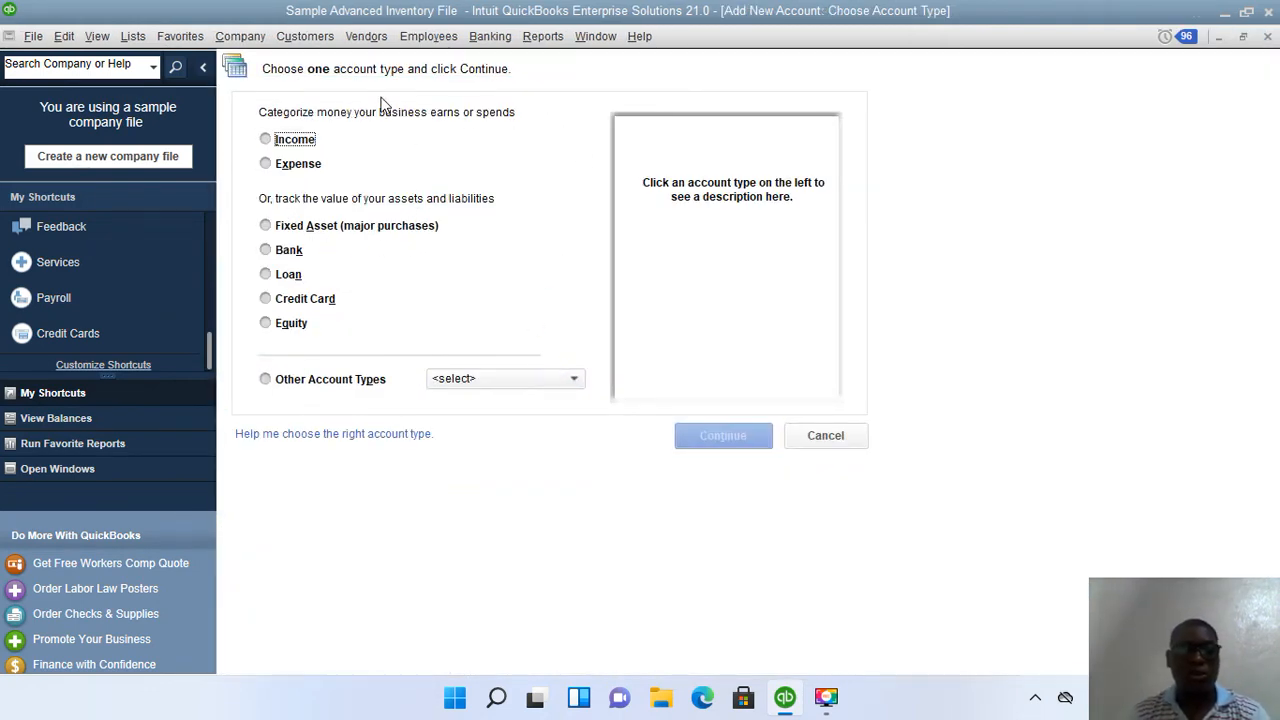
left_click(268, 166)
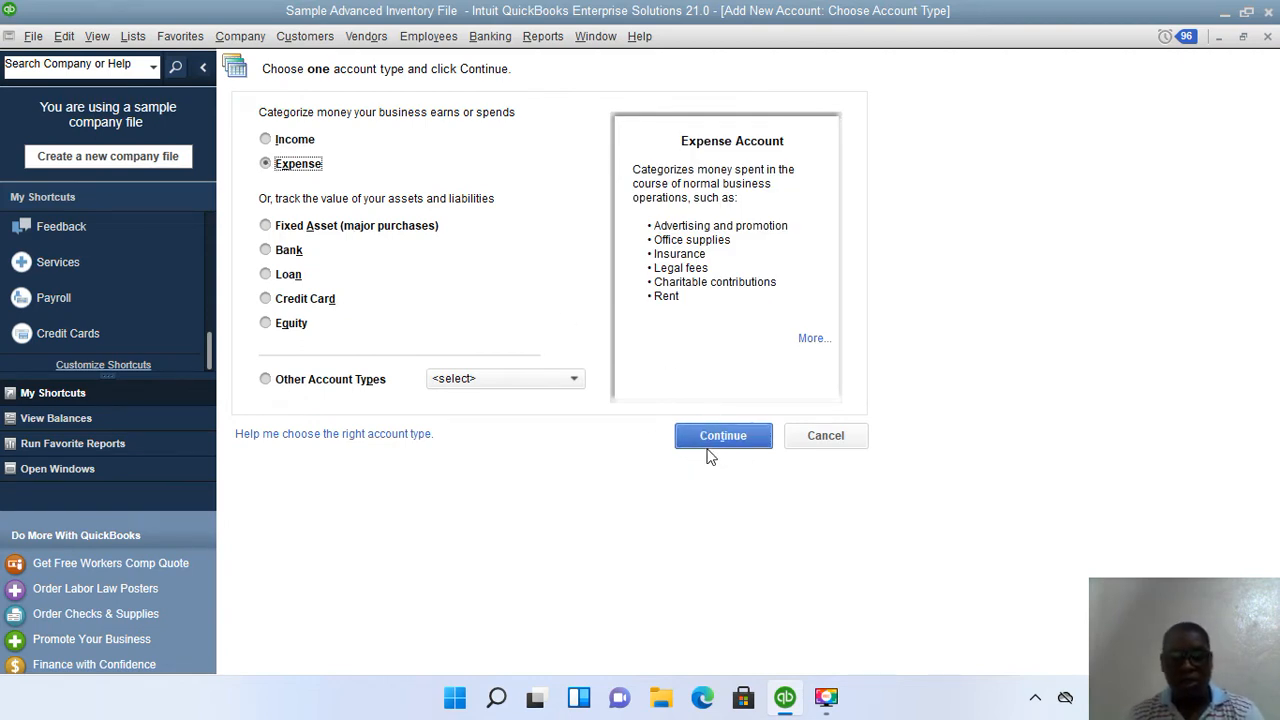
left_click(720, 437)
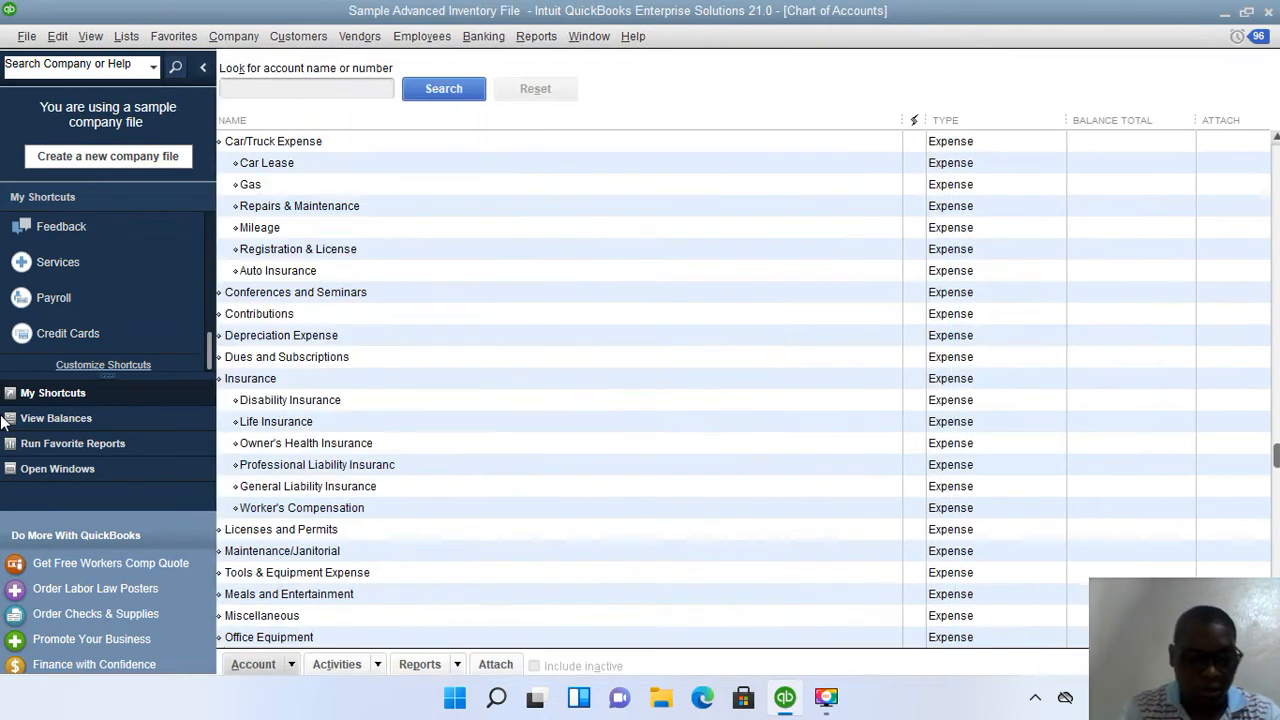
type("In")
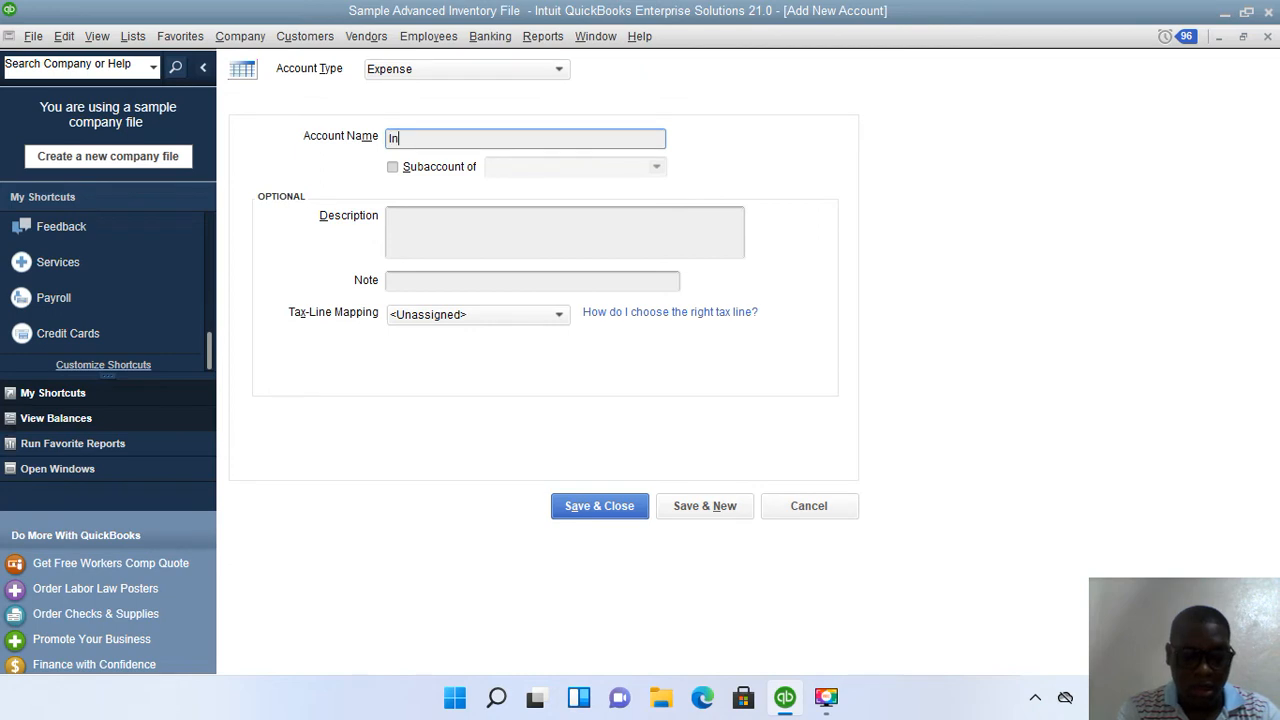
type("surance")
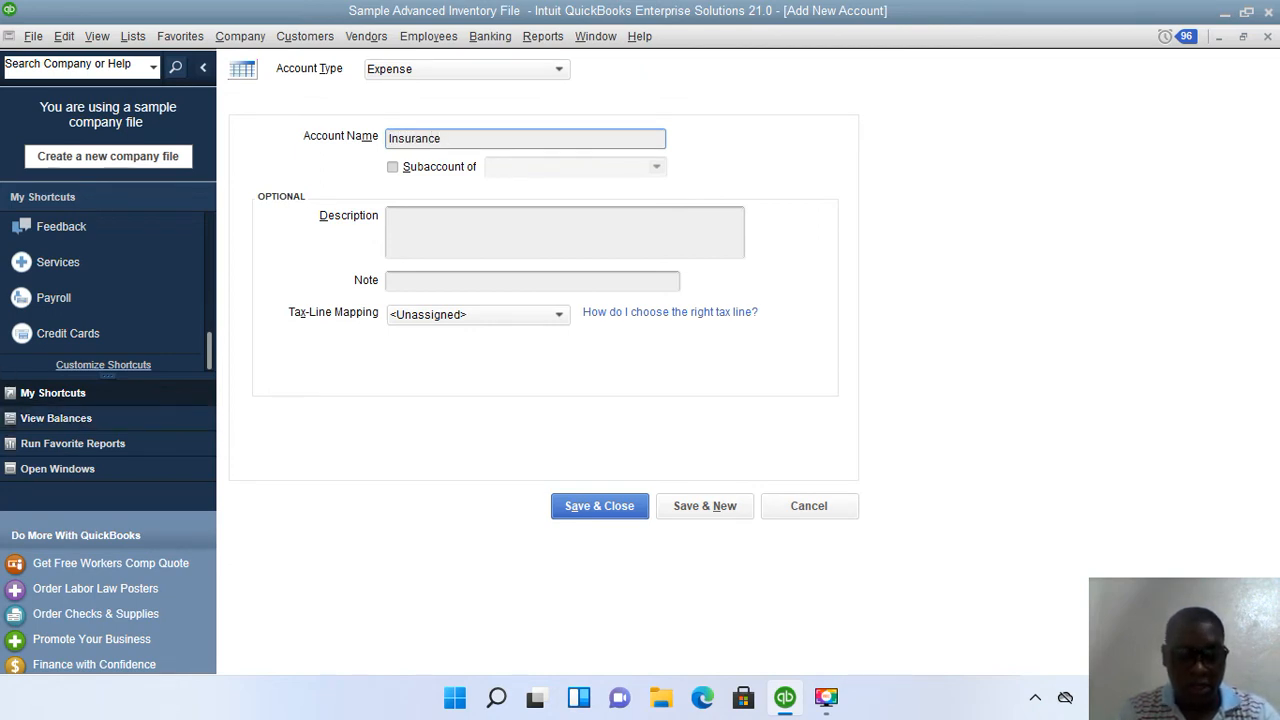
type(" expense")
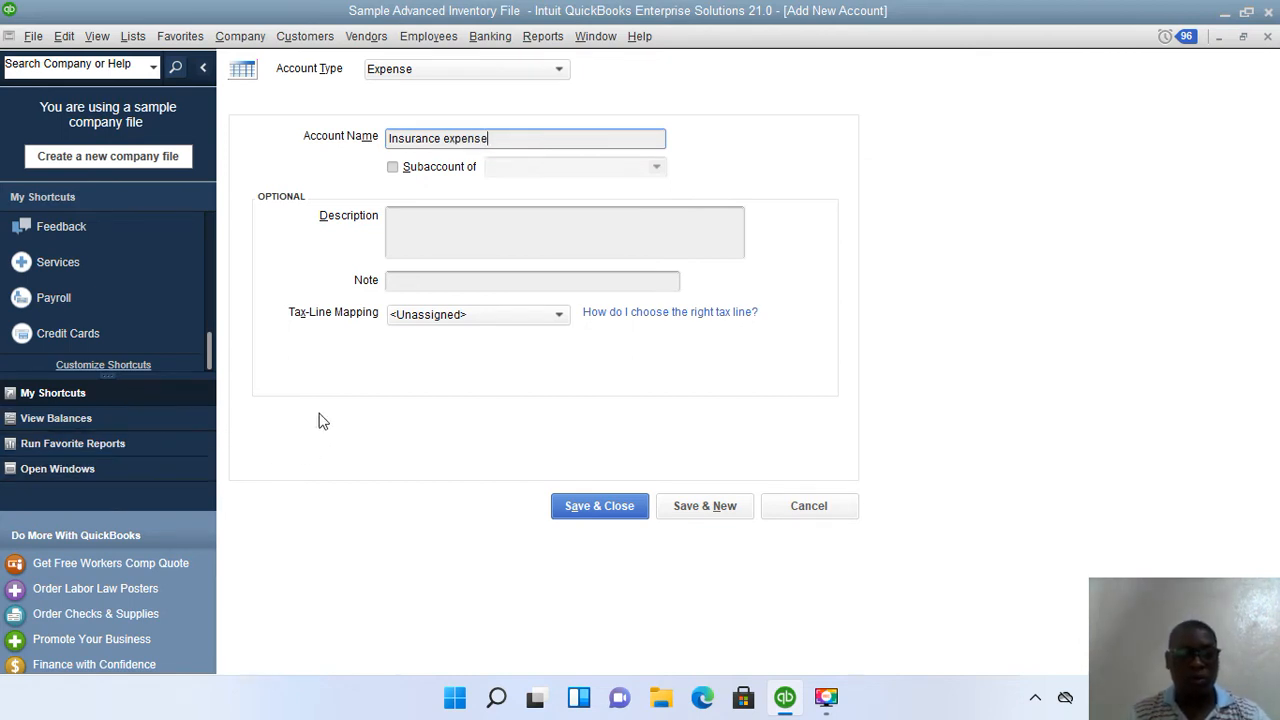
left_click(603, 507)
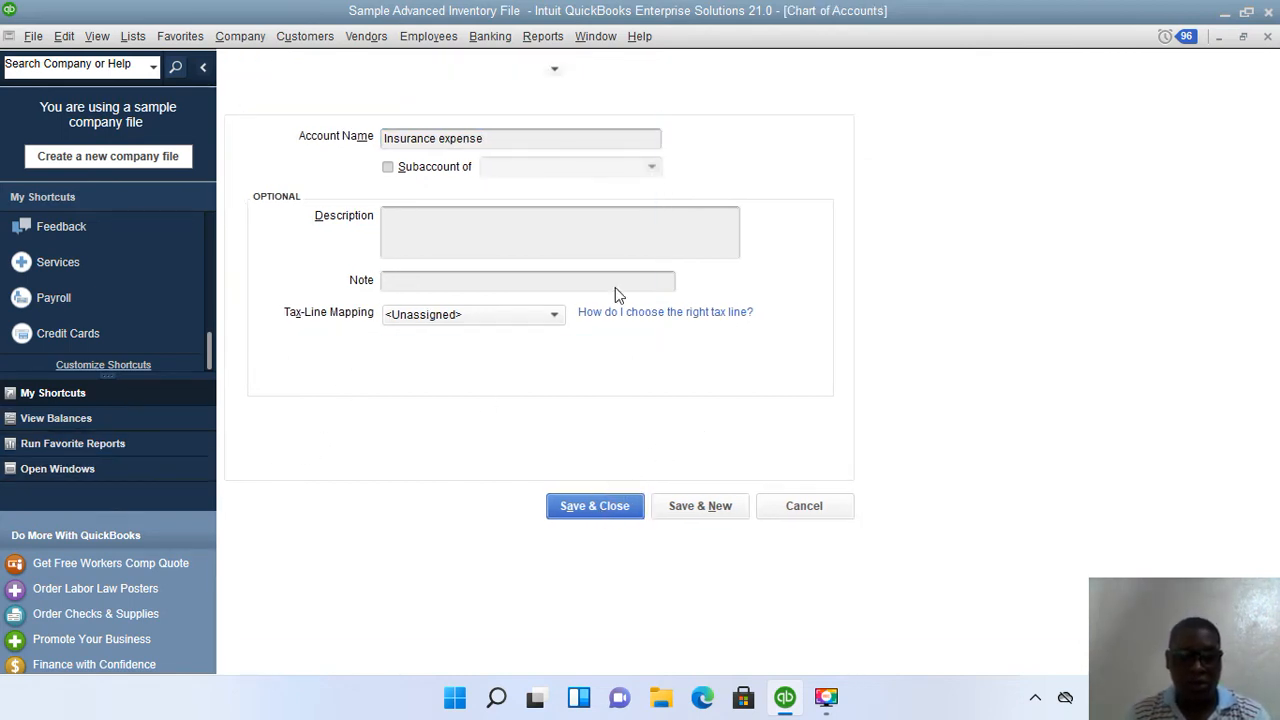
Look through the expense, other income and non-posting accounts to locate the new Insurance expense account
scroll(464, 410, "down", 6)
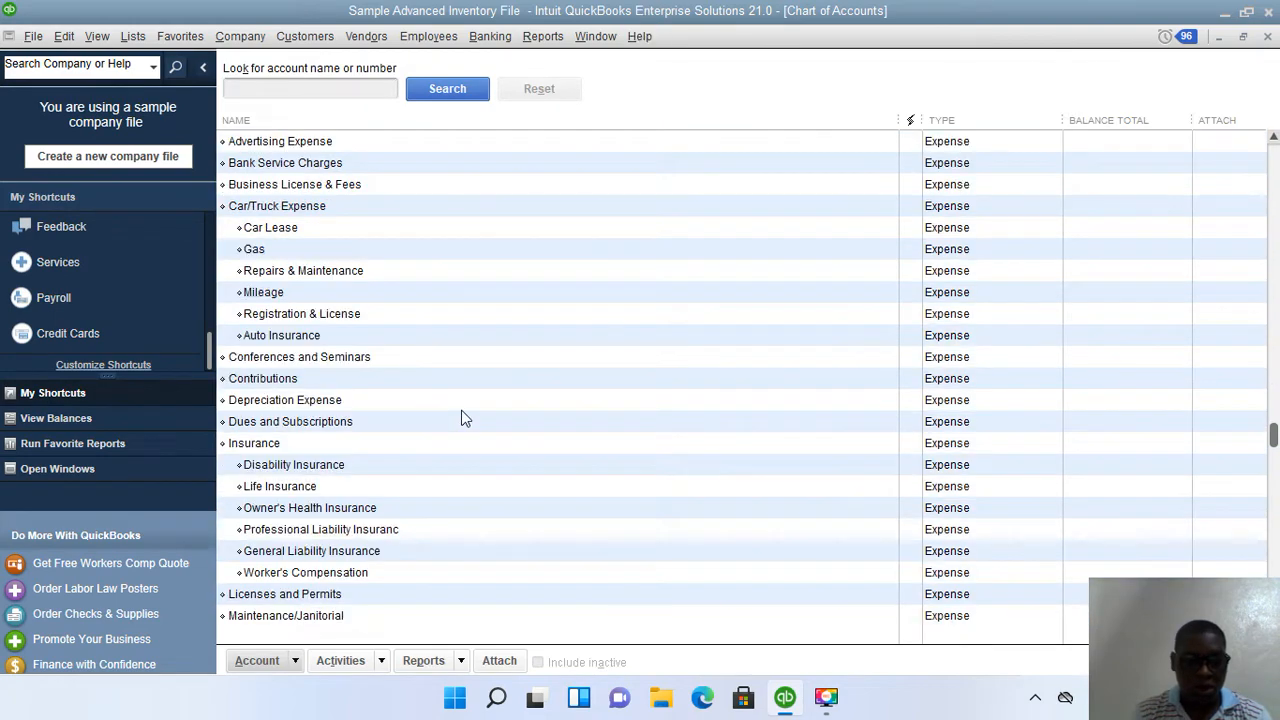
scroll(464, 412, "down", 3)
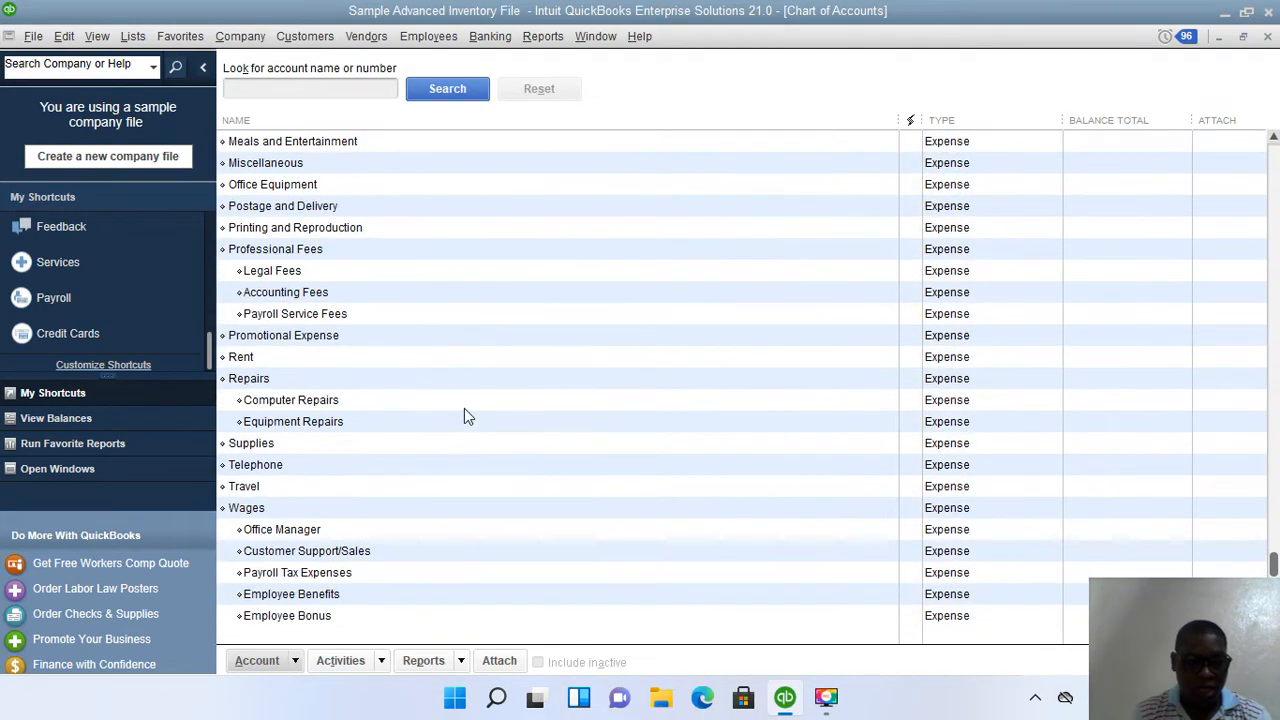
scroll(463, 412, "down", 3)
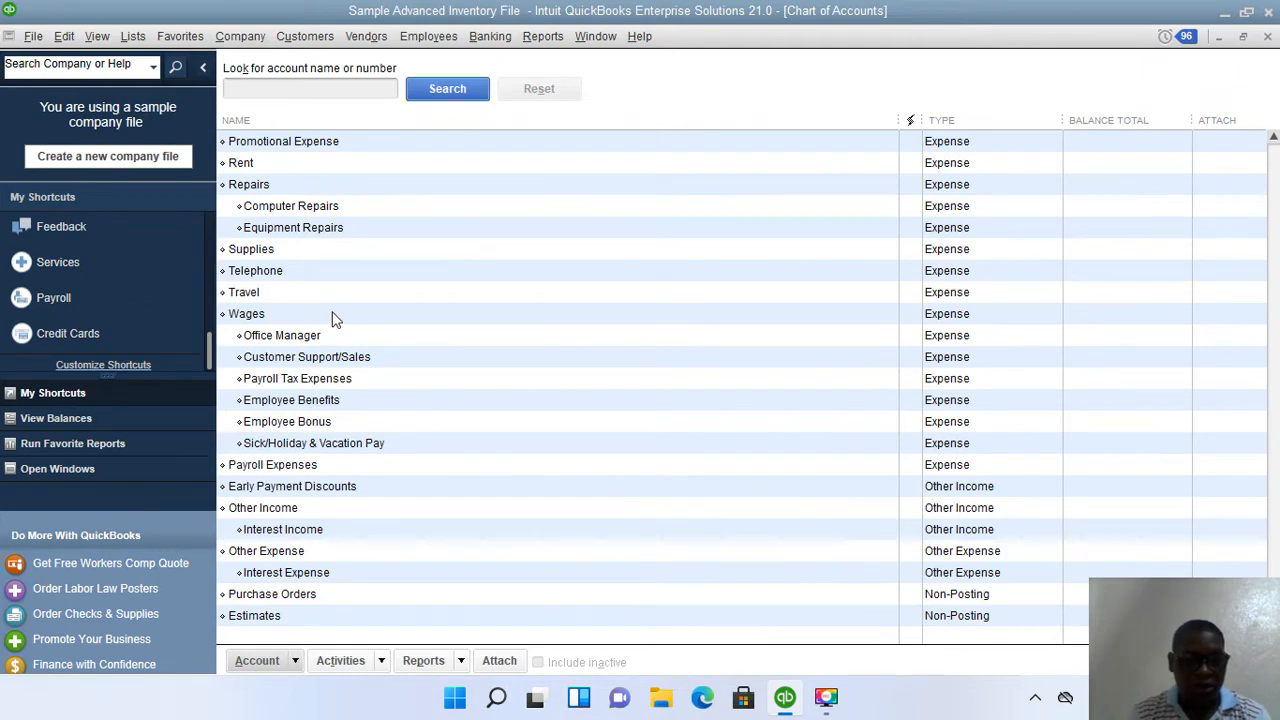
scroll(400, 335, "down", 1)
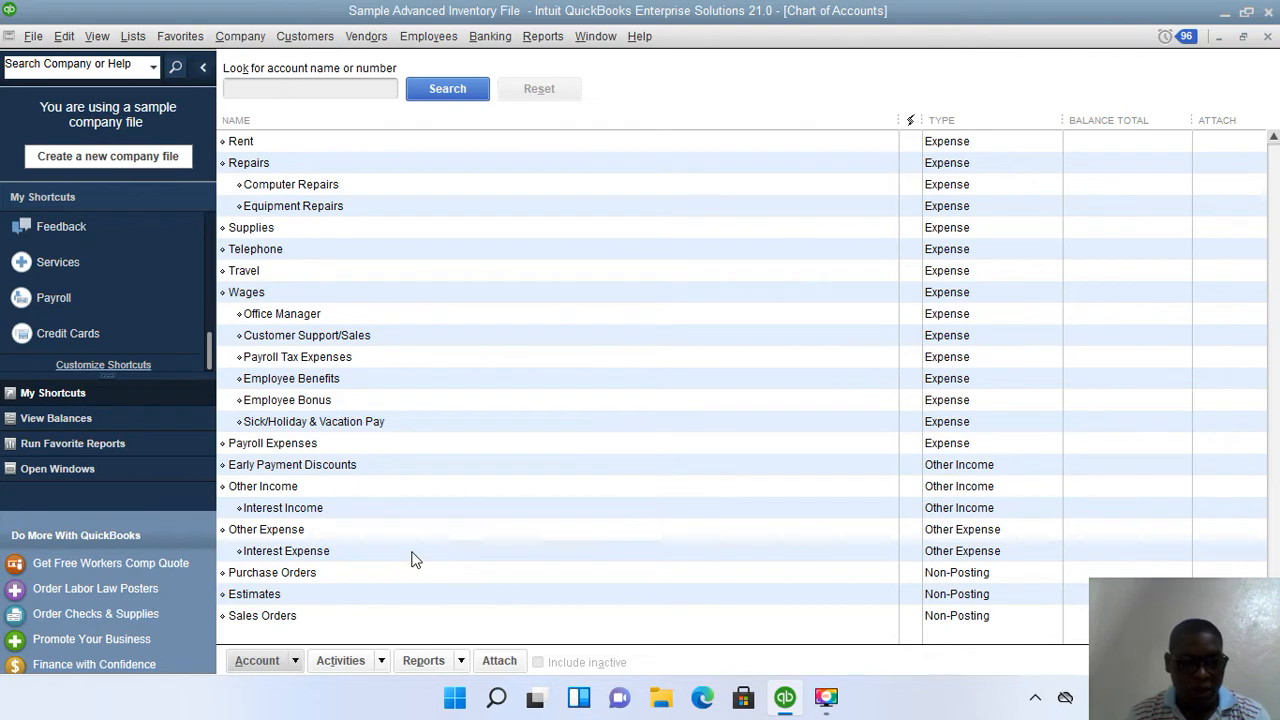
scroll(412, 558, "up", 2)
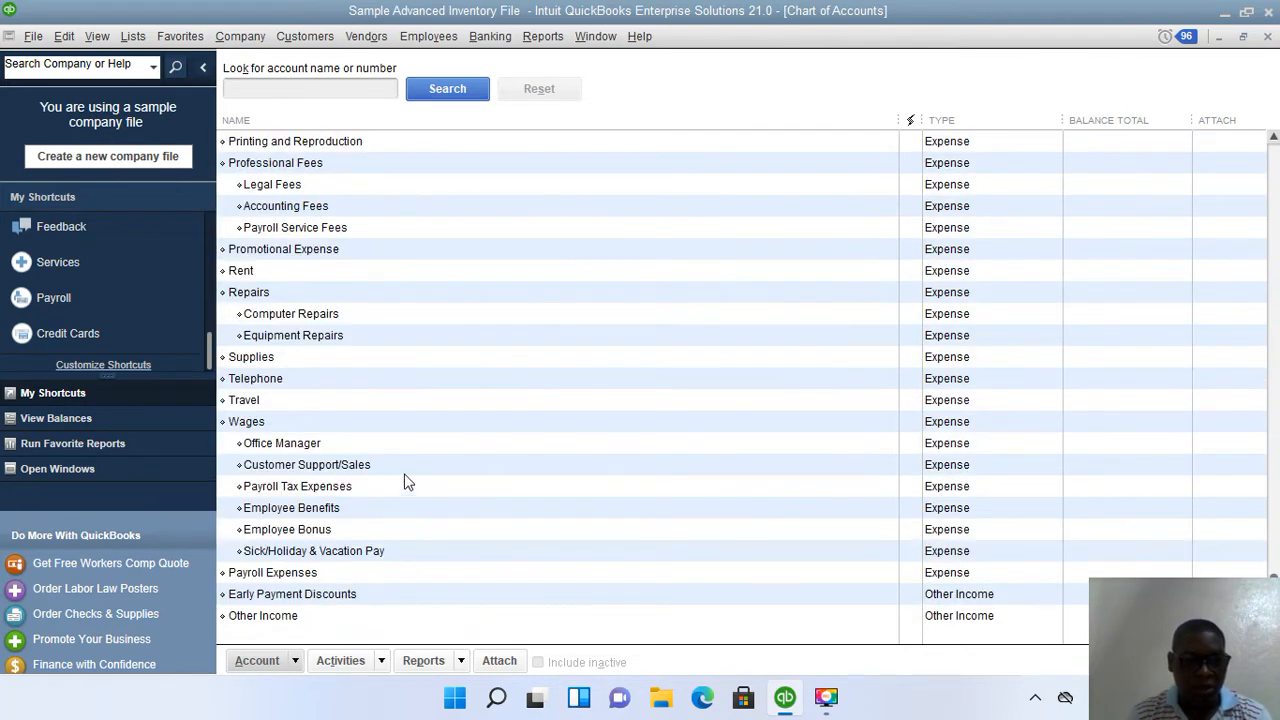
scroll(408, 482, "up", 1)
scroll(407, 482, "up", 1)
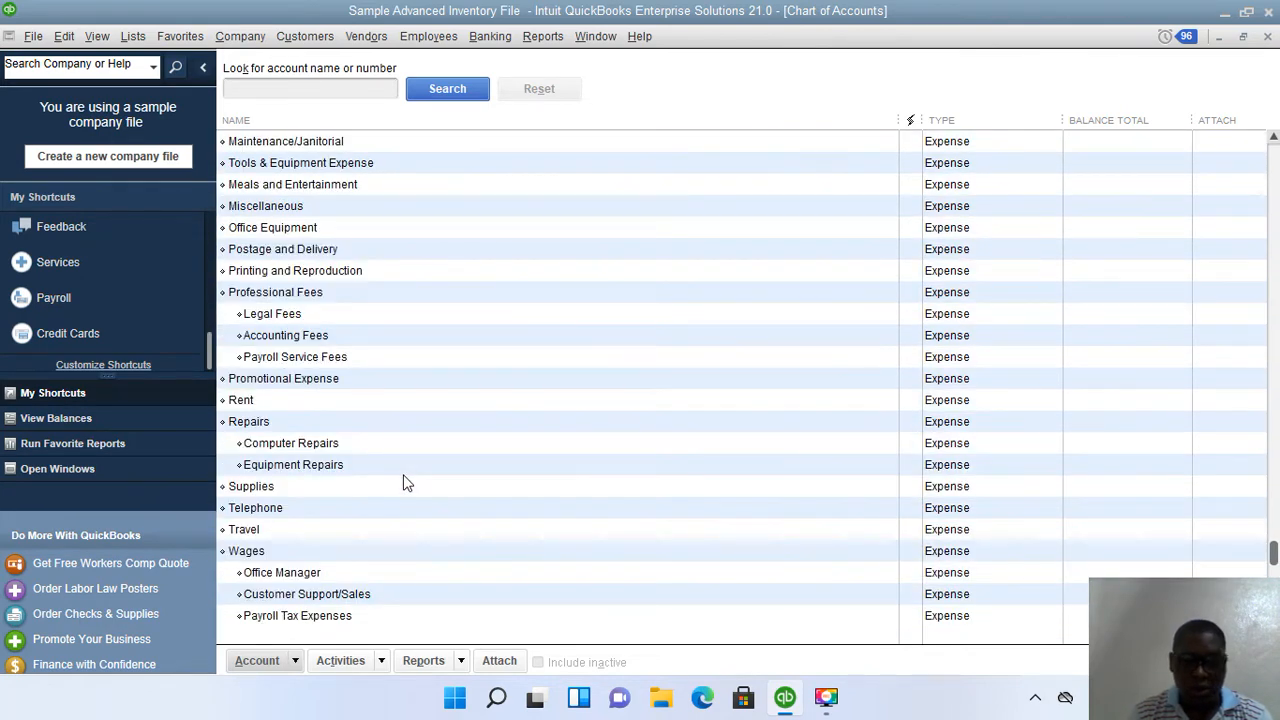
scroll(356, 484, "up", 1)
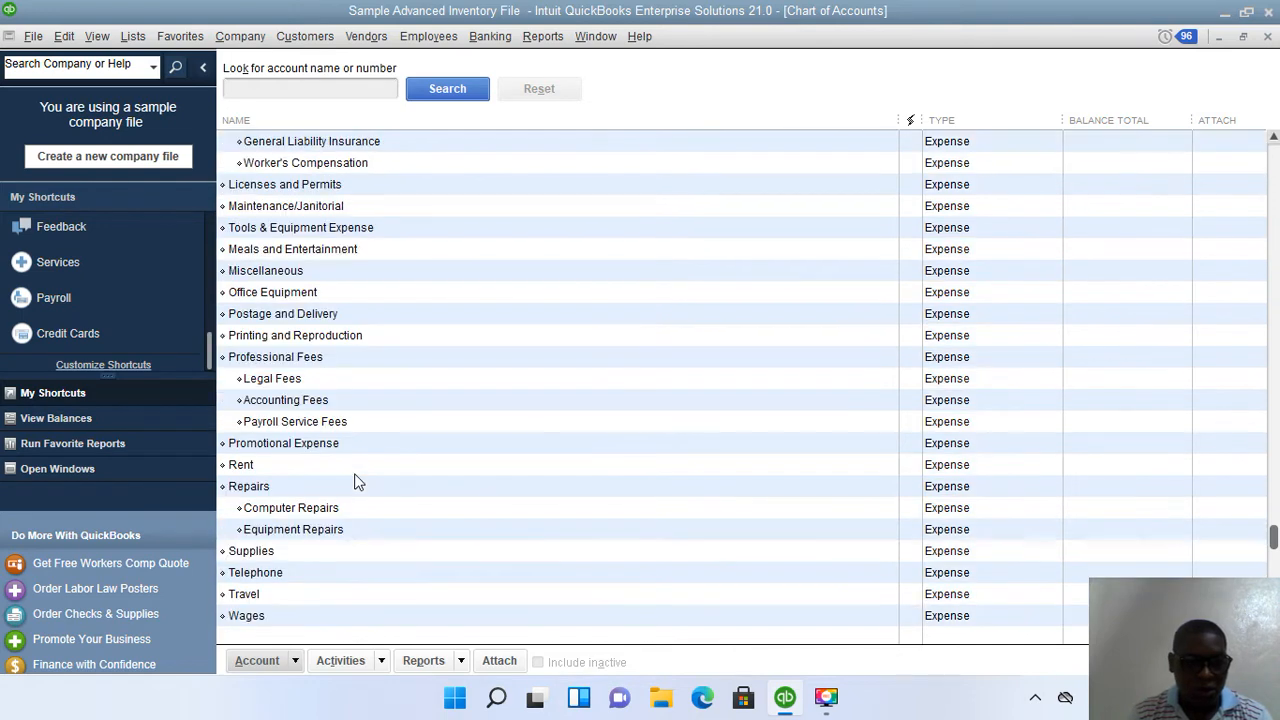
scroll(357, 487, "up", 1)
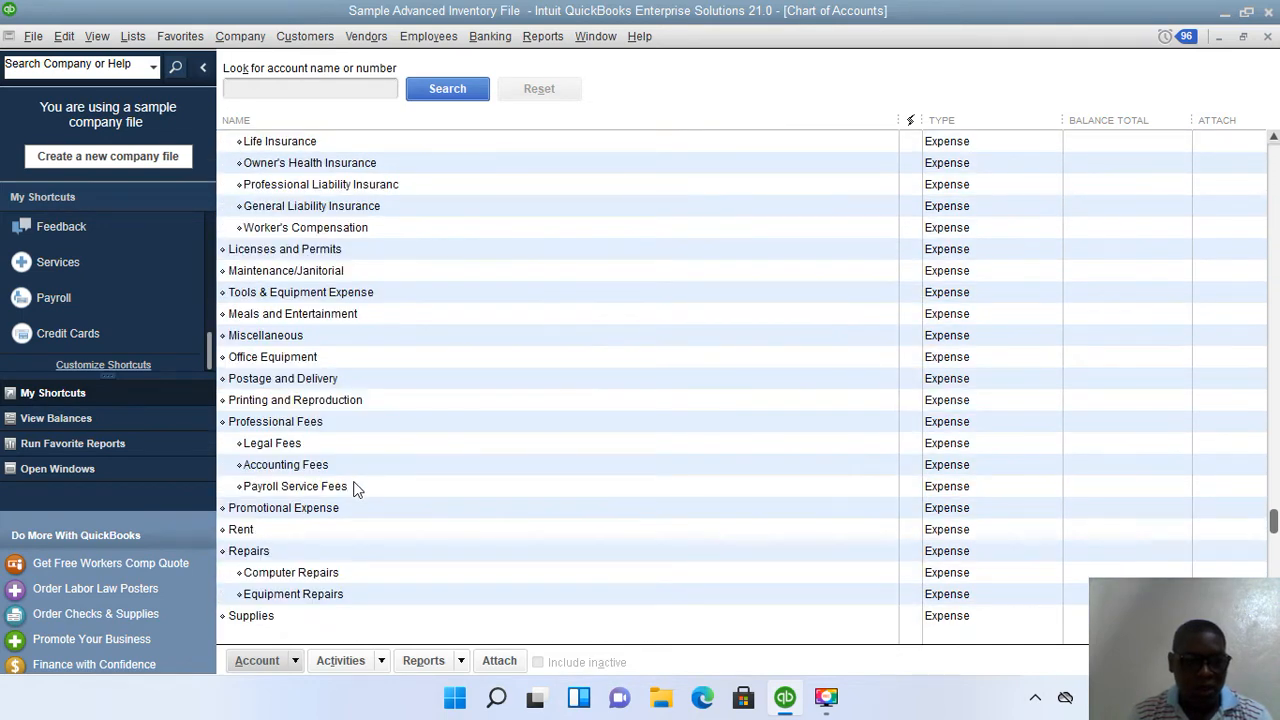
scroll(357, 488, "up", 1)
scroll(357, 489, "up", 2)
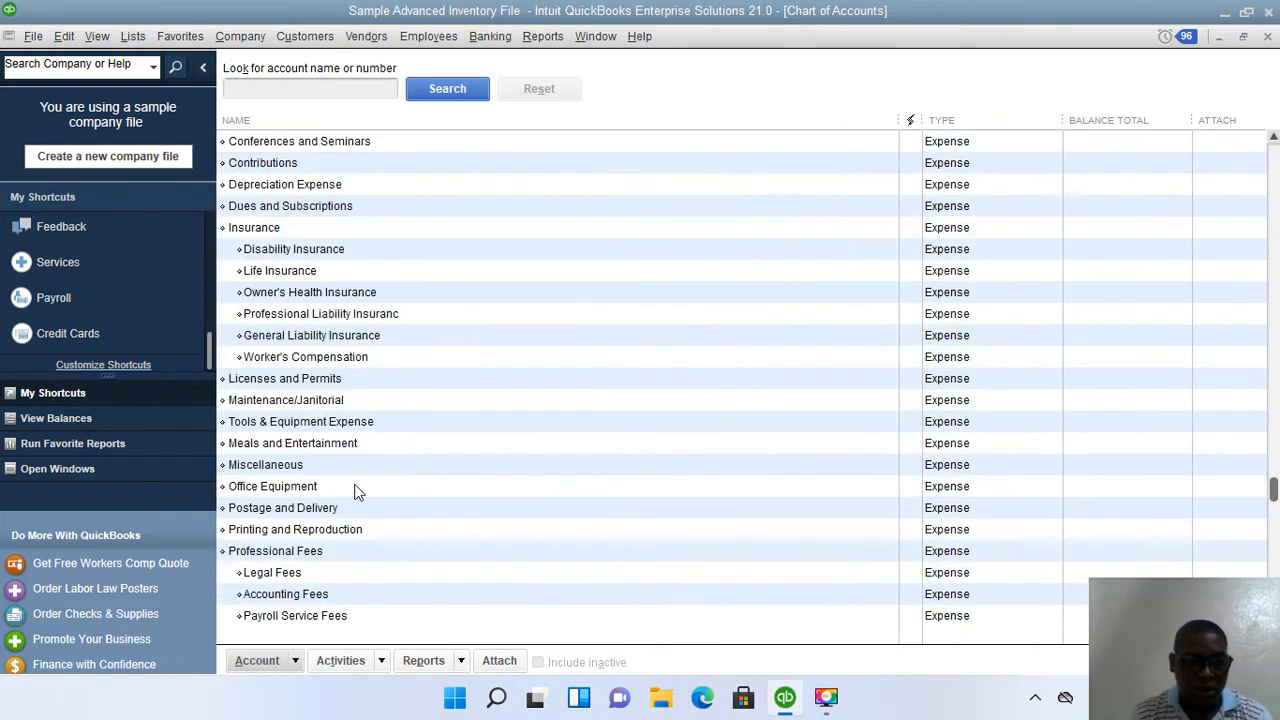
scroll(357, 488, "up", 3)
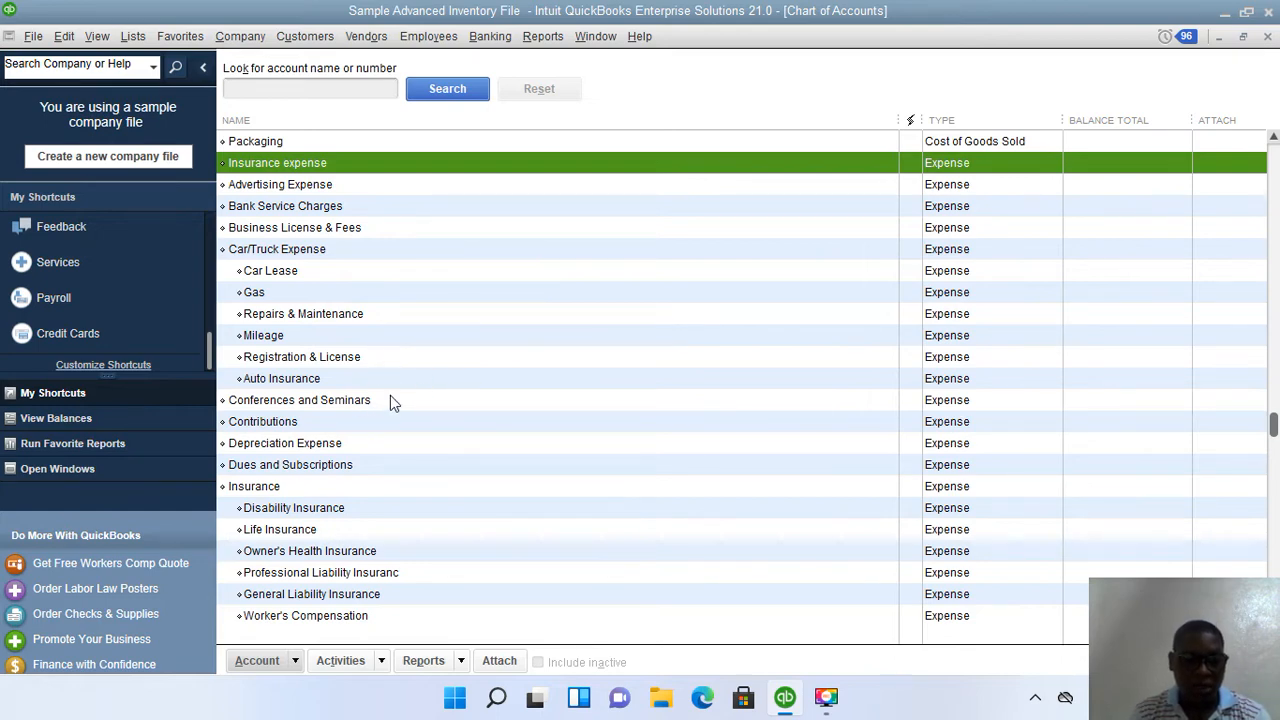
Open the Insurance expense account for editing to view its details, and close it without saving
left_click(257, 661)
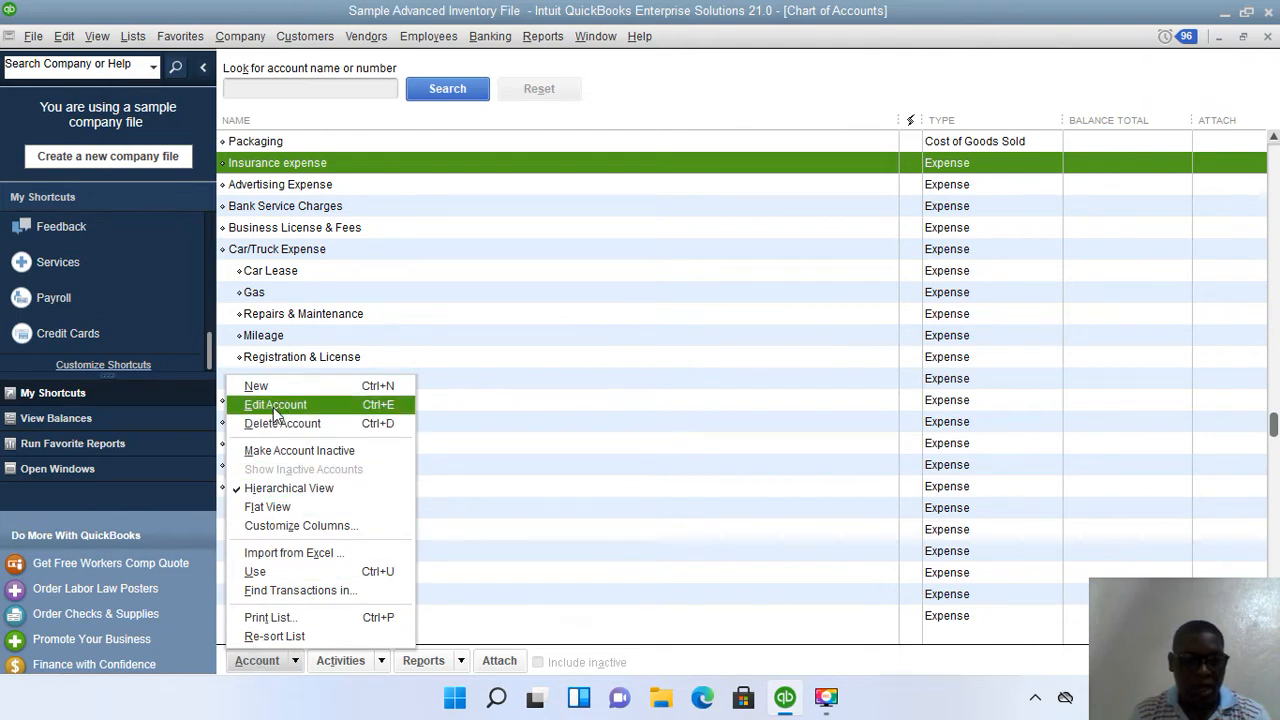
left_click(275, 410)
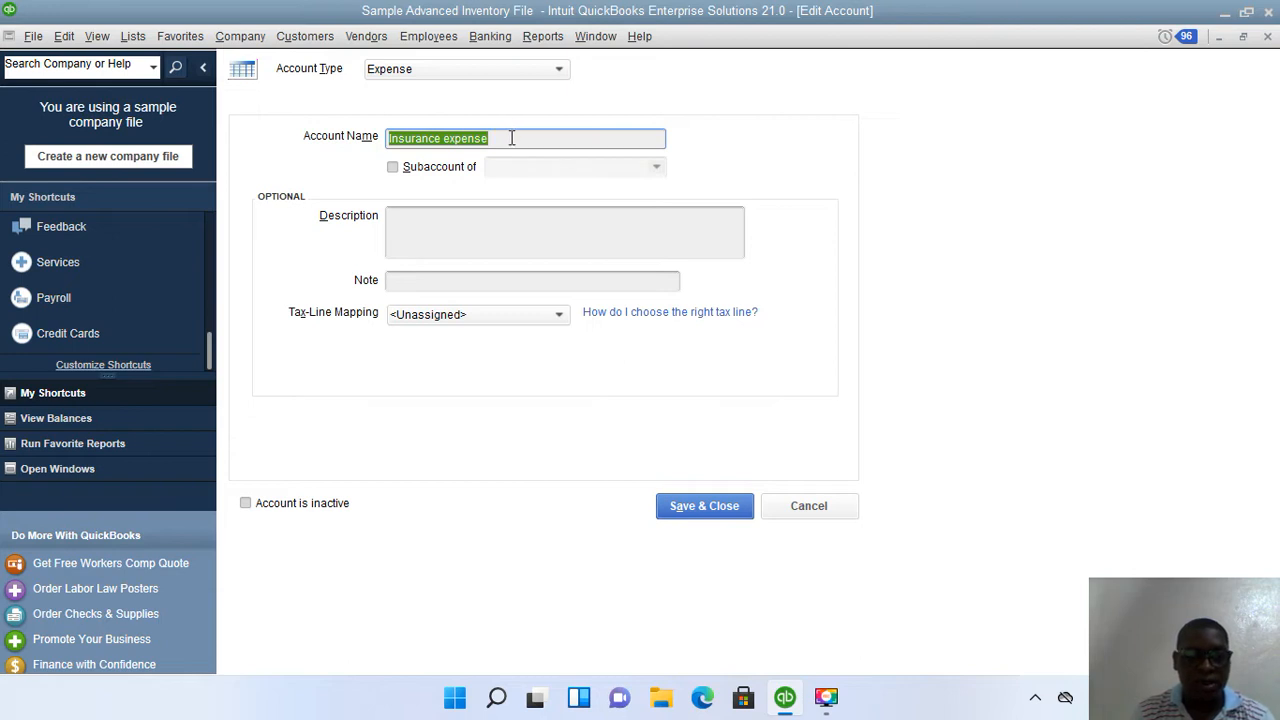
key("BackSpace")
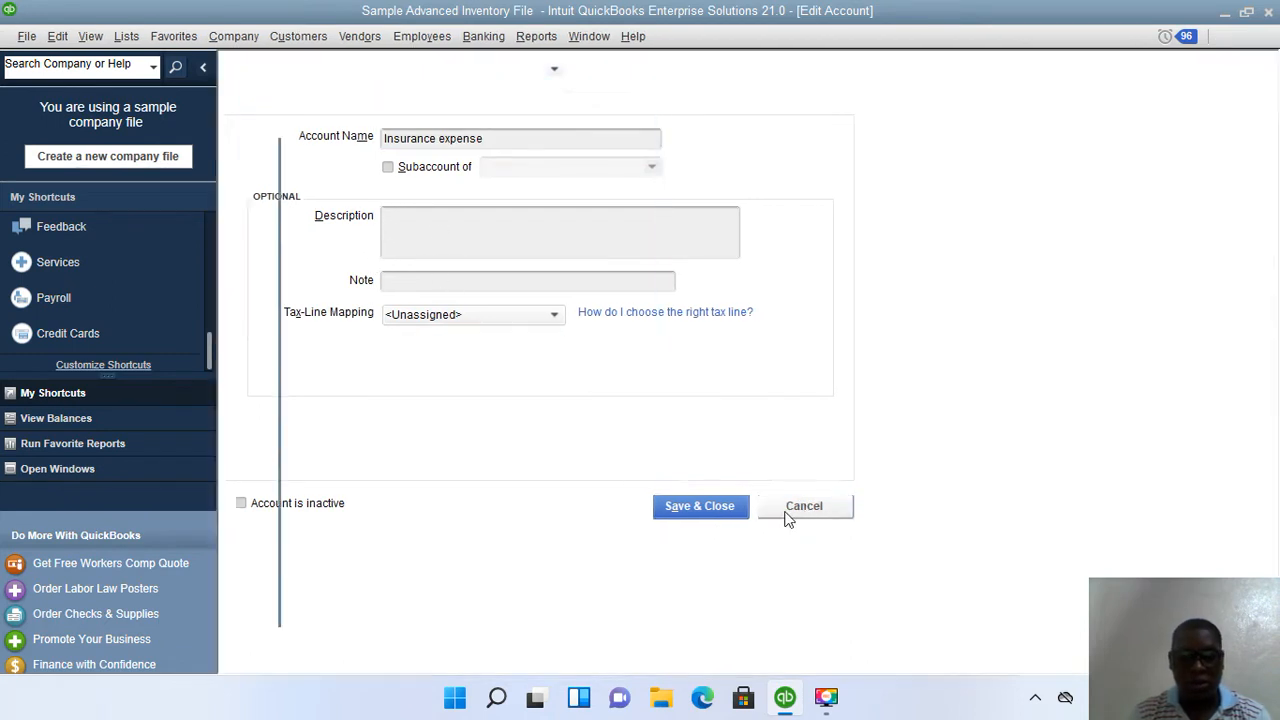
left_click(786, 512)
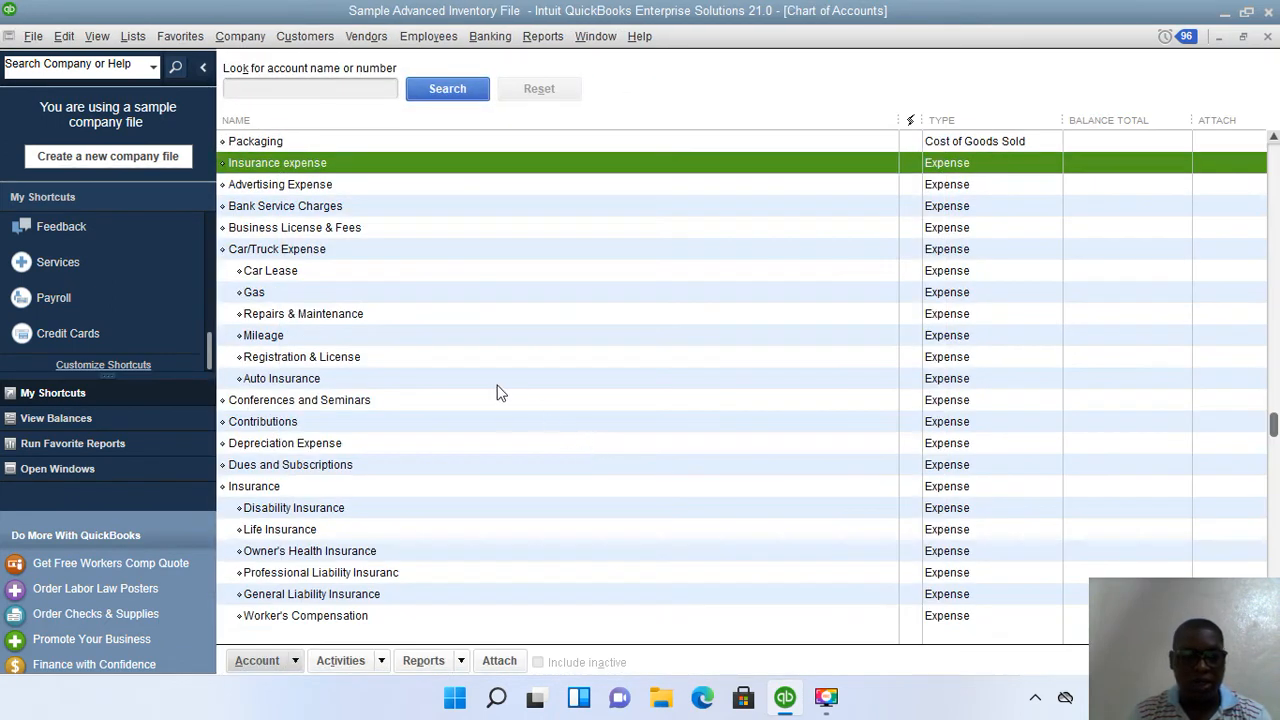
Start a new Fixed Asset account in the chart of accounts and name it Vehicles
scroll(507, 447, "down", 1)
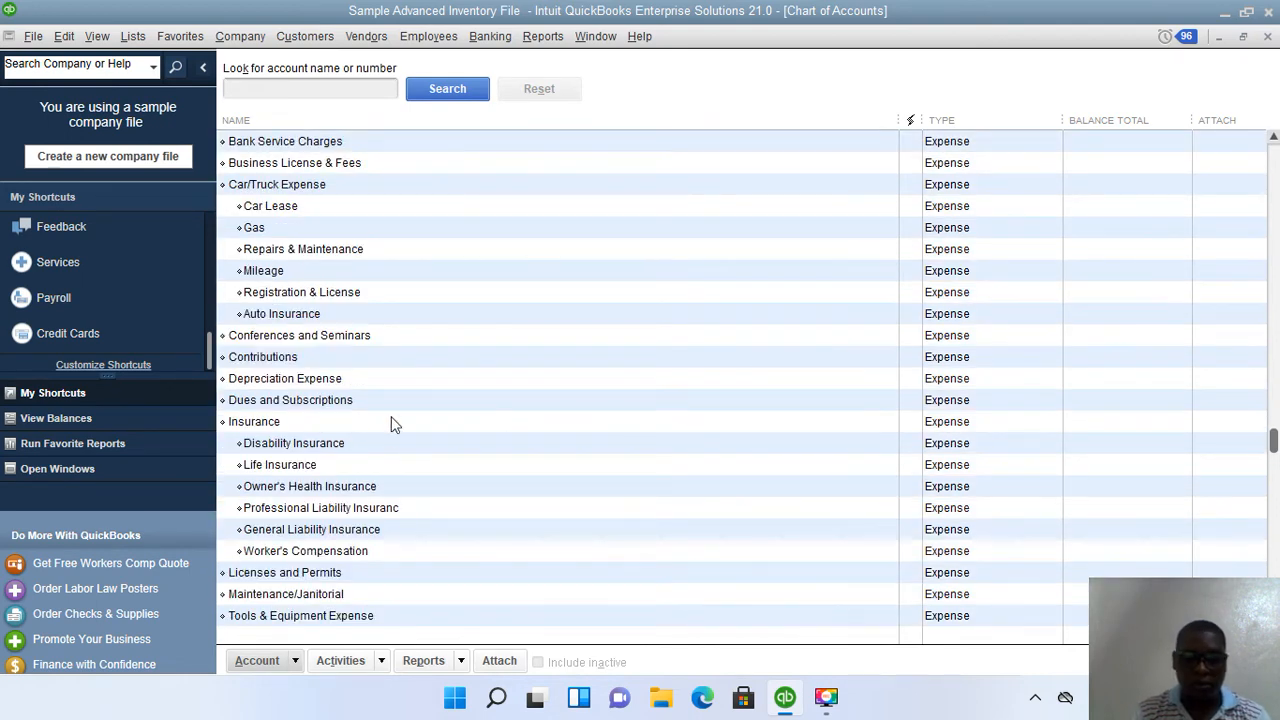
scroll(418, 428, "down", 2)
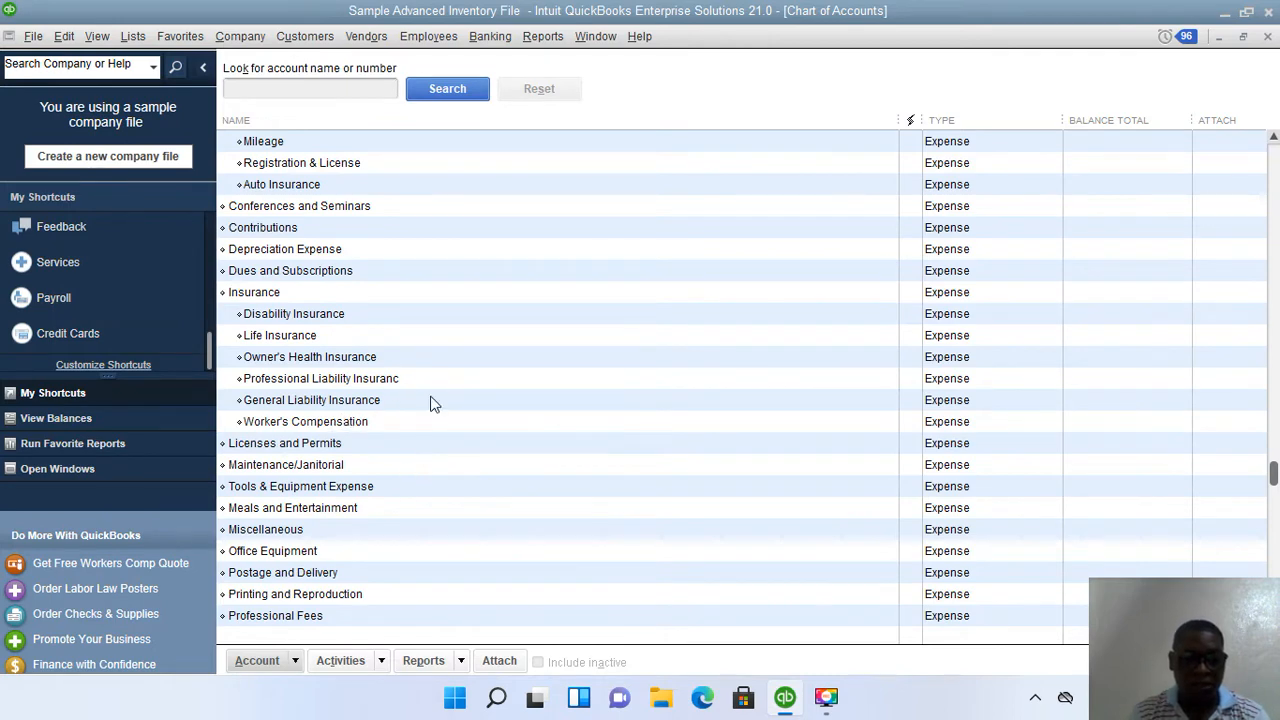
scroll(430, 420, "down", 1)
left_click(295, 663)
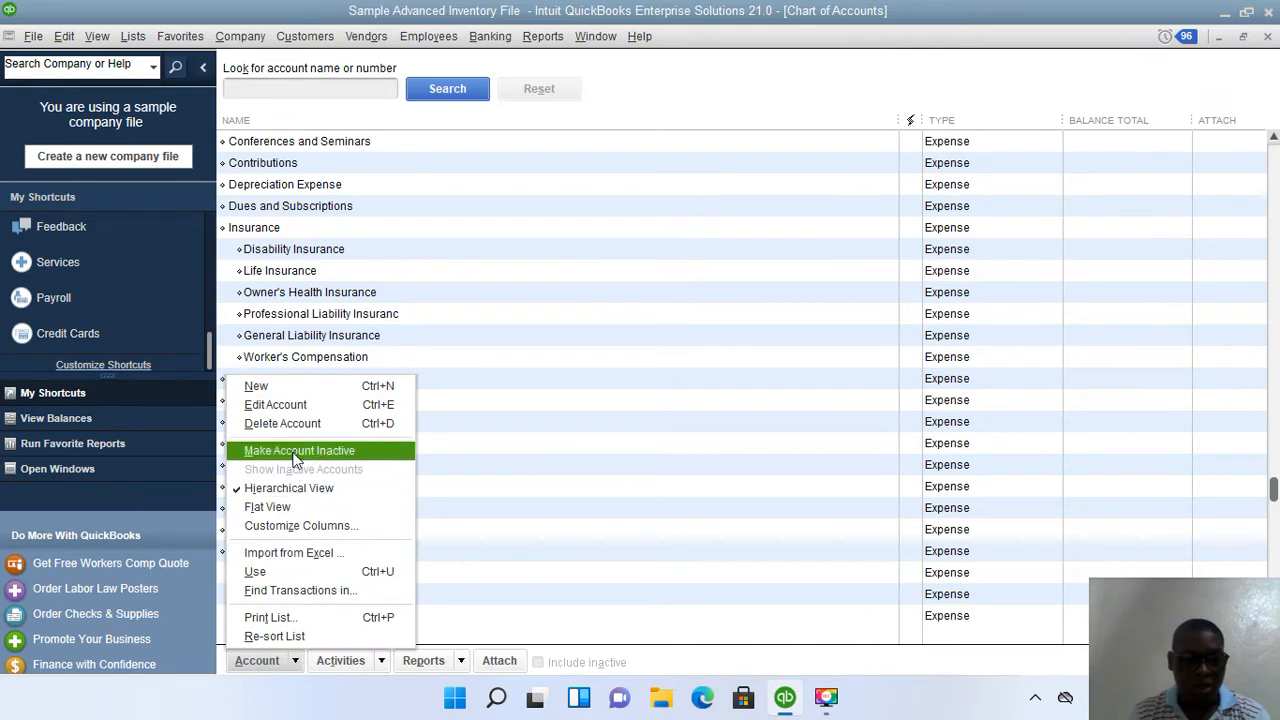
left_click(298, 390)
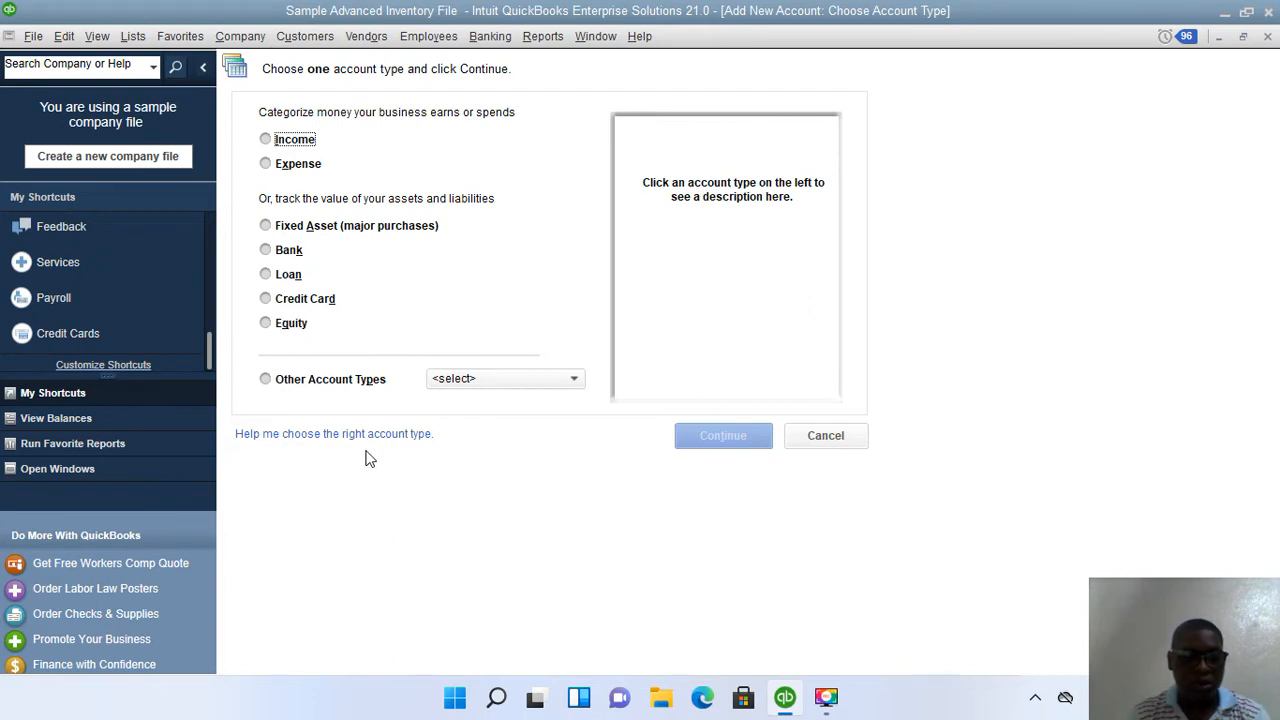
left_click(268, 227)
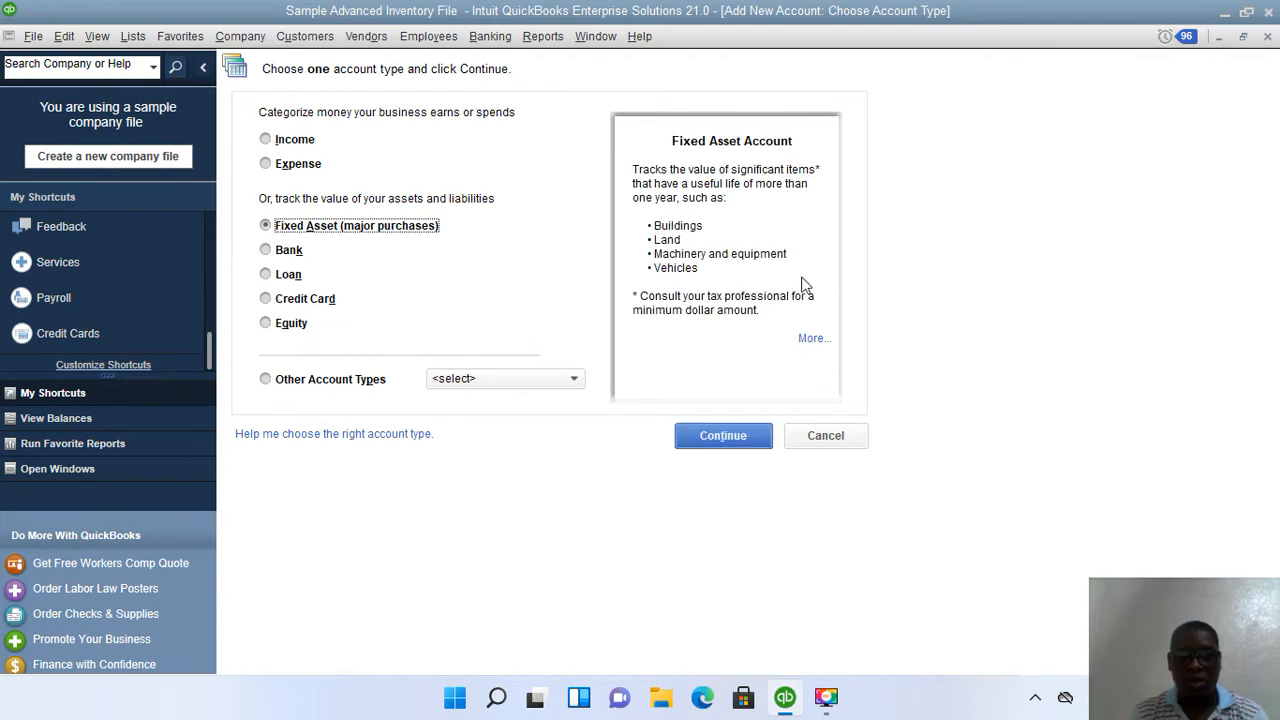
left_click(722, 436)
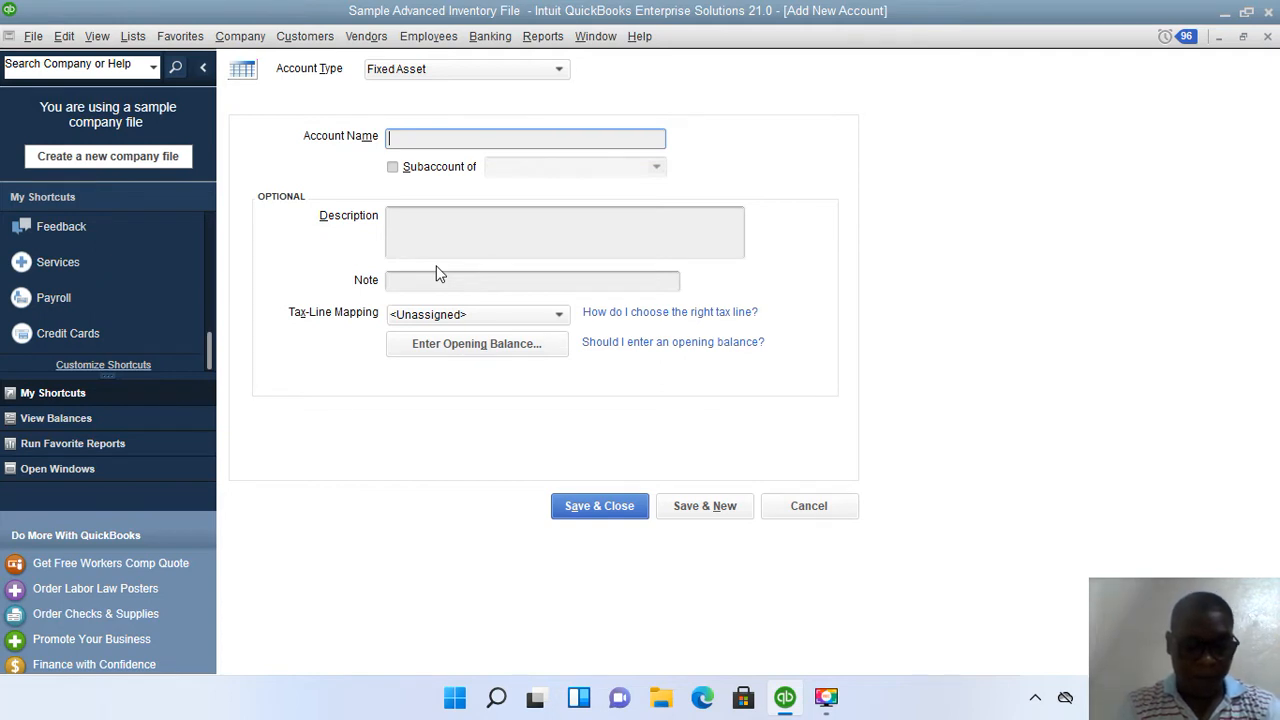
type("Ve")
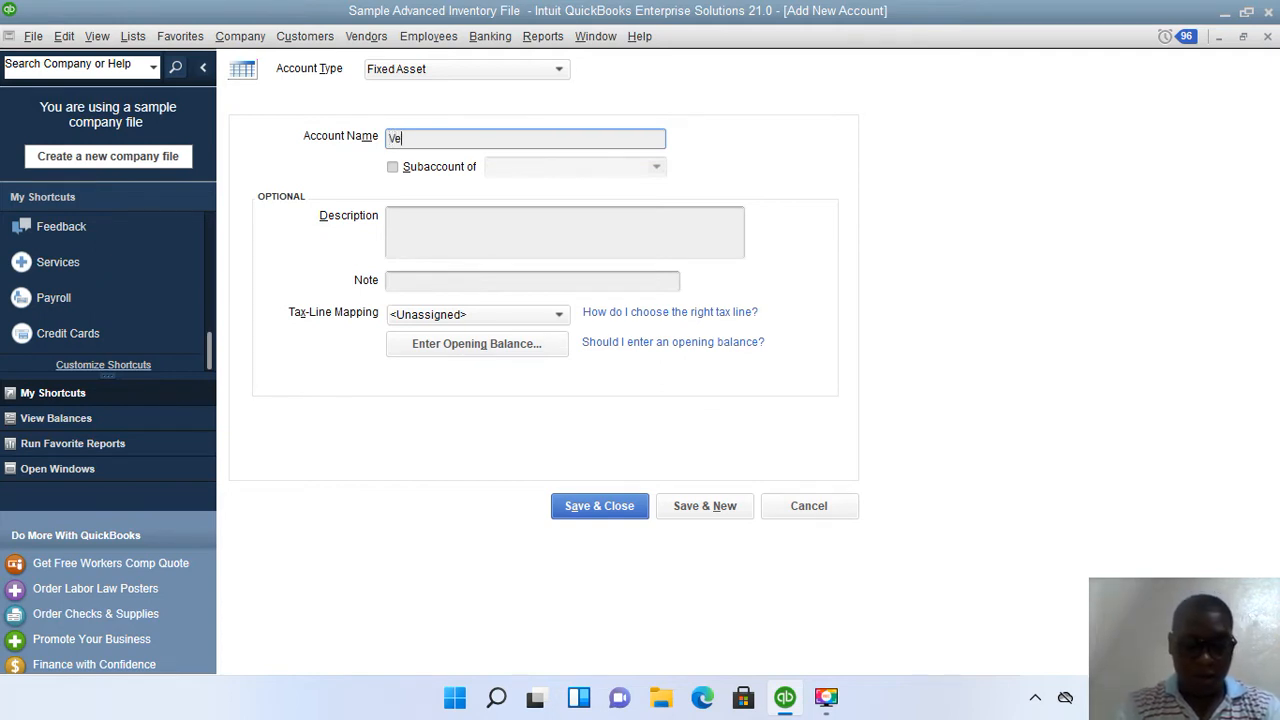
type("hicles")
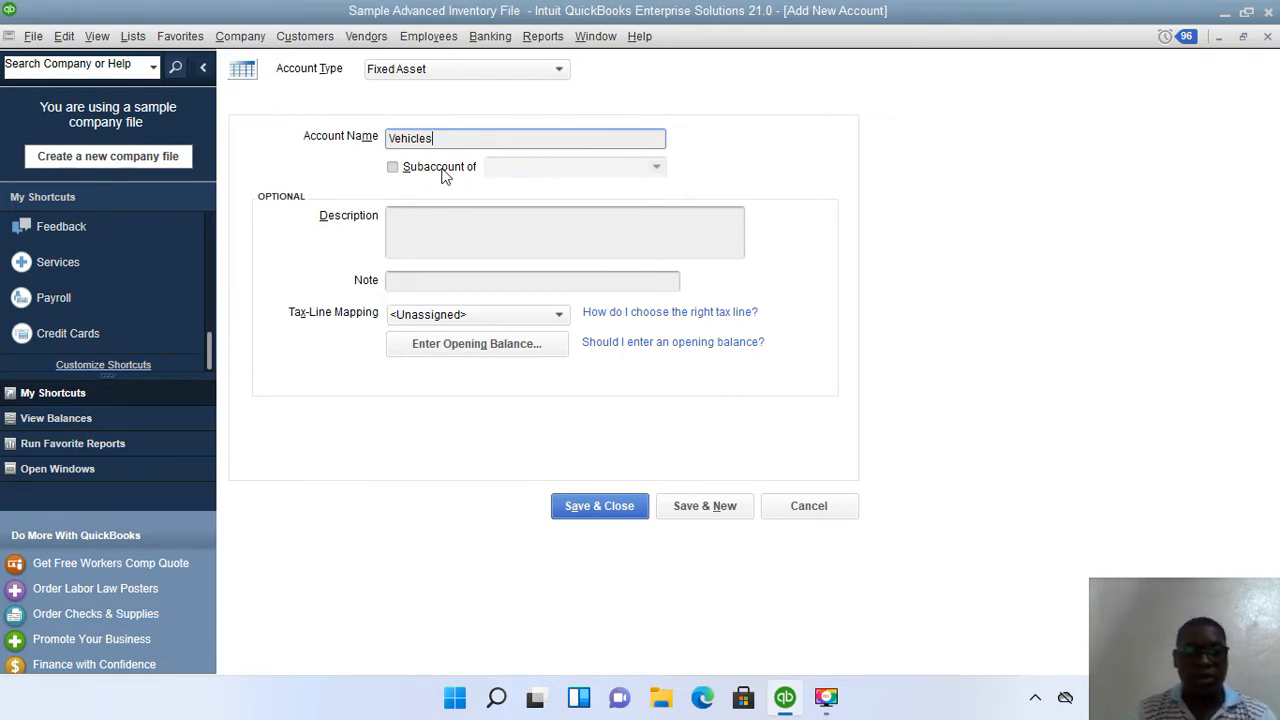
left_click(421, 240)
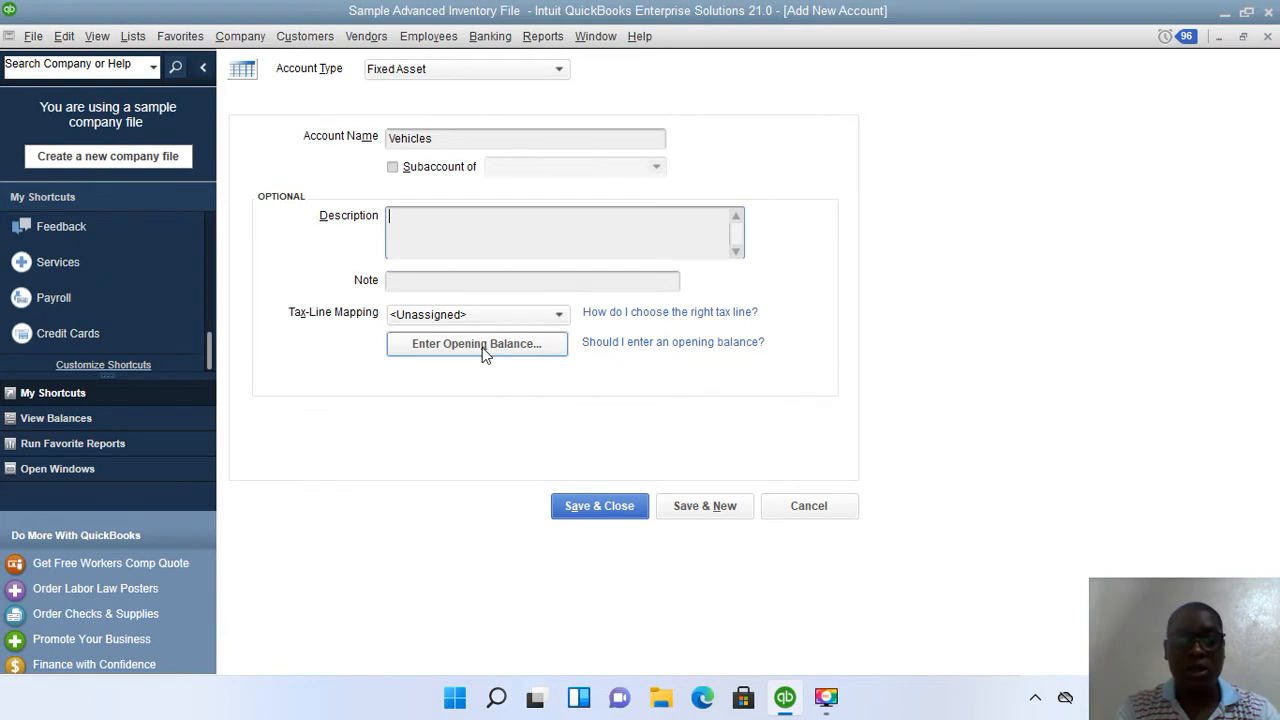
left_click(477, 344)
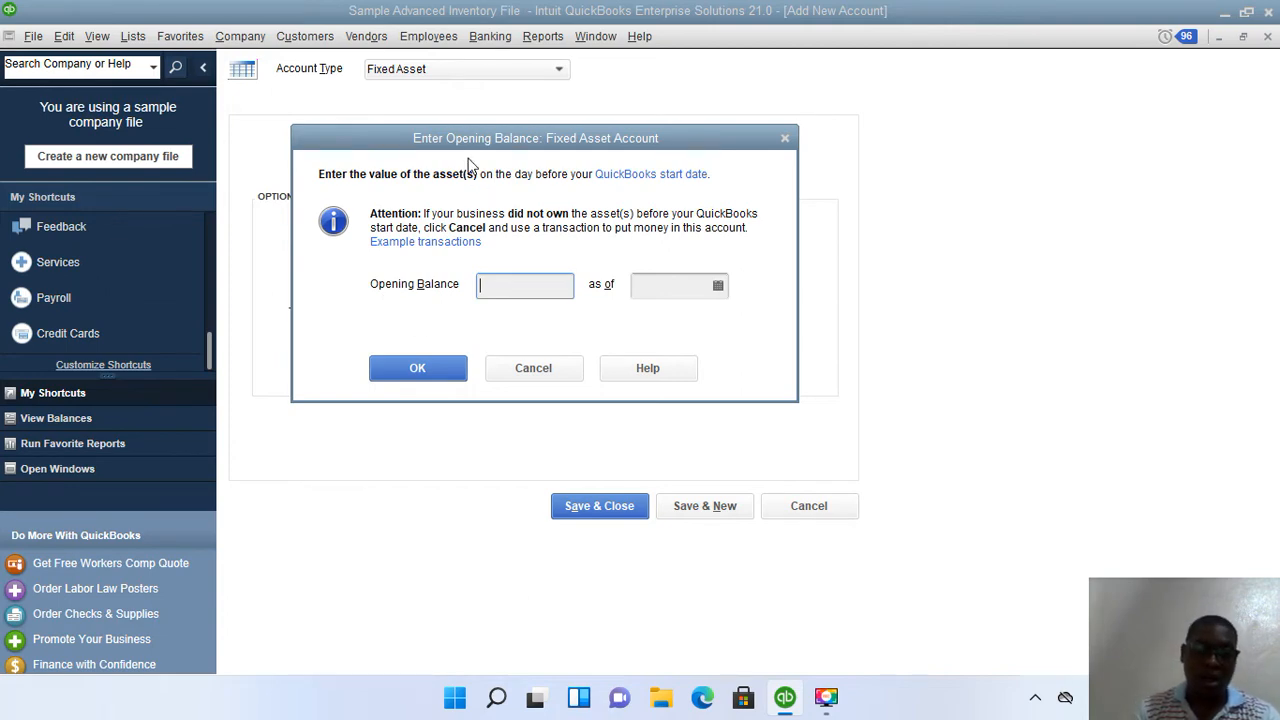
left_click_drag(477, 145, 493, 125)
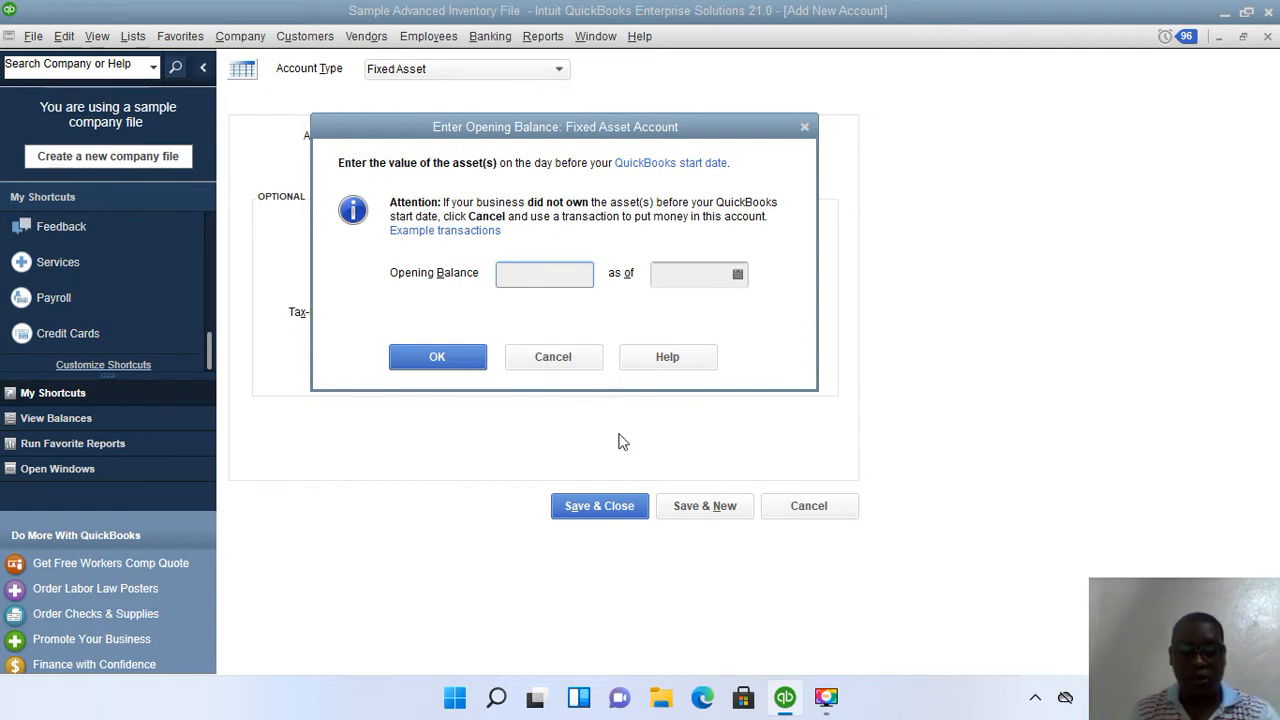
left_click(579, 365)
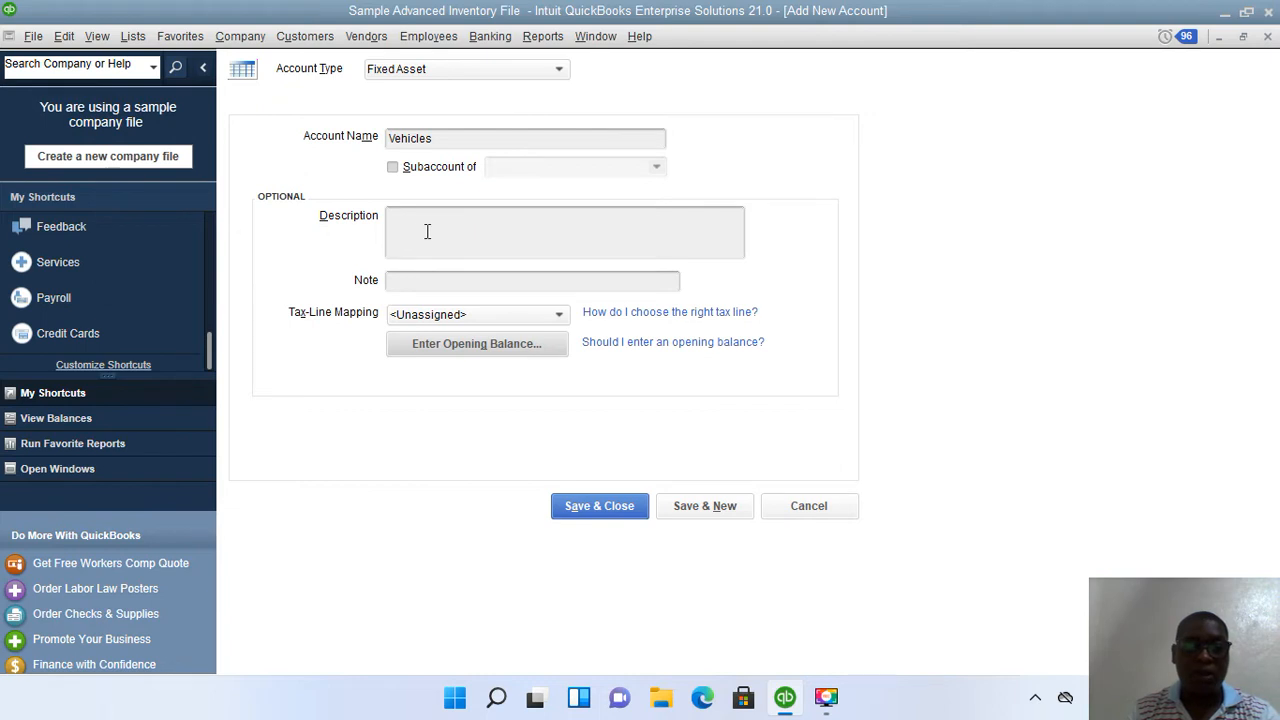
Give the Vehicles account an opening balance of 5,000.00 as of 10/01/2025 and save it, accepting the change to the closed period
left_click(456, 350)
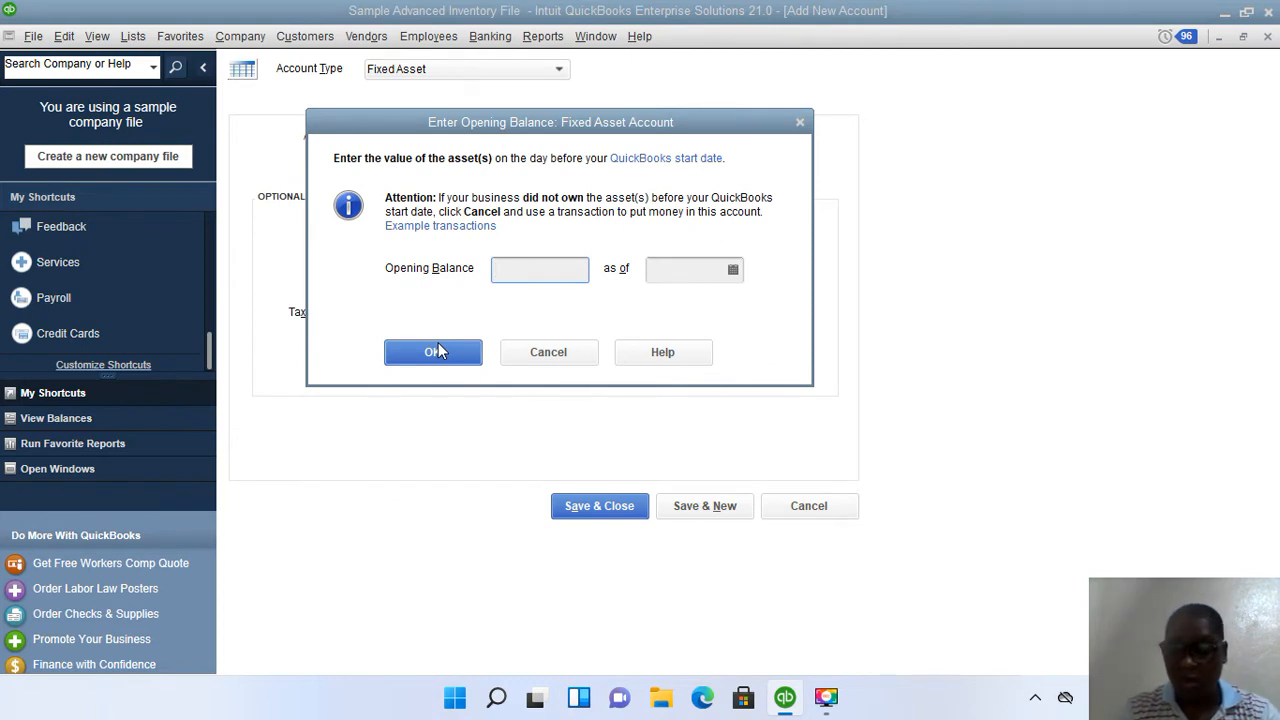
type("5000")
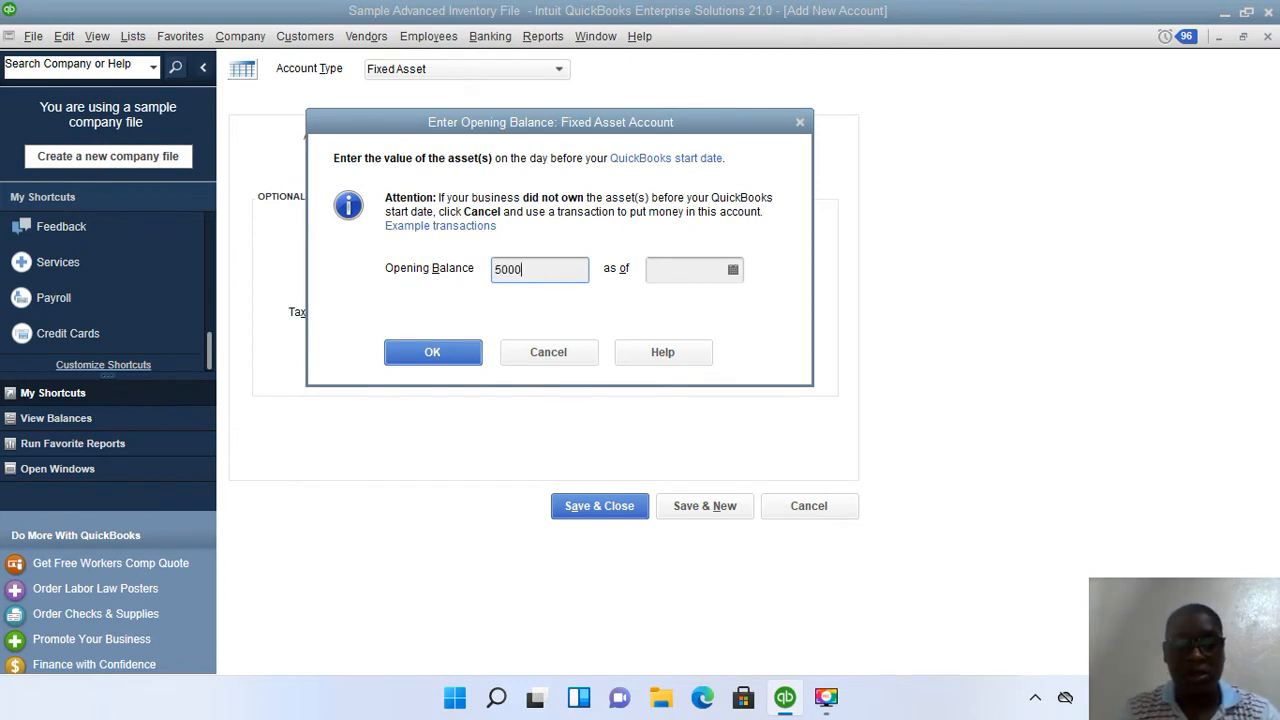
left_click(733, 269)
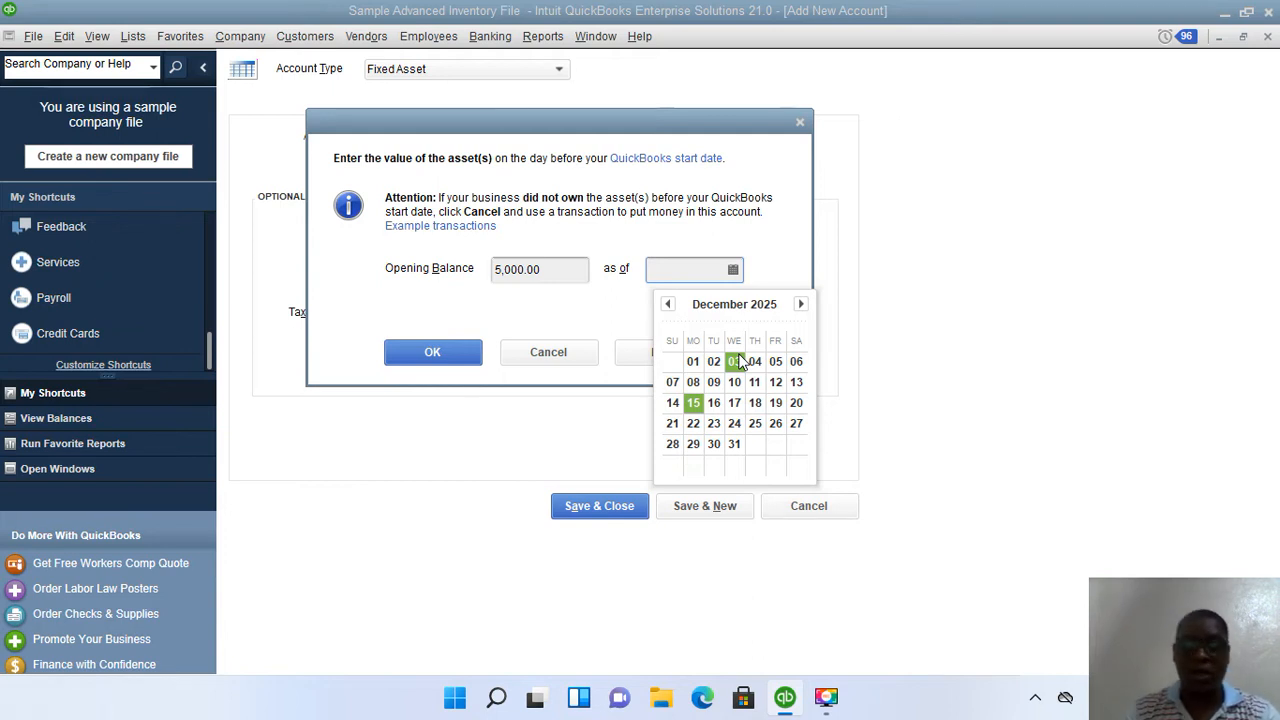
left_click(668, 306)
left_click(668, 306)
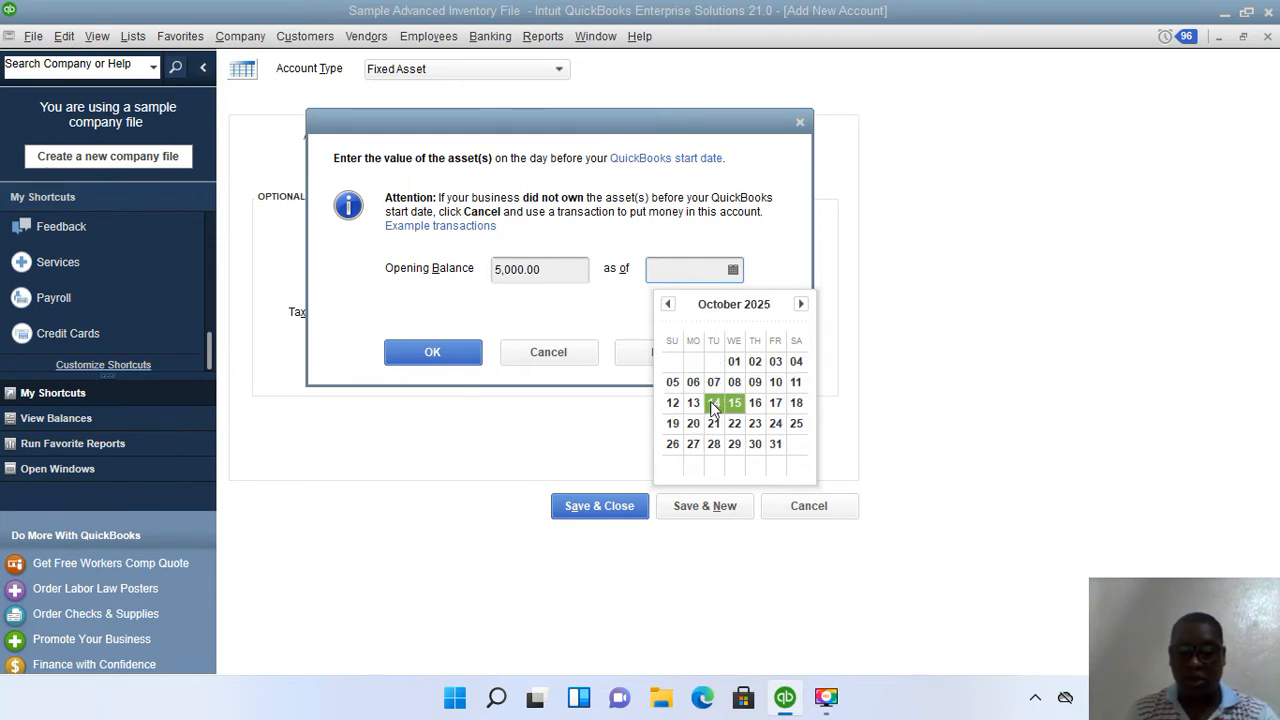
left_click(734, 361)
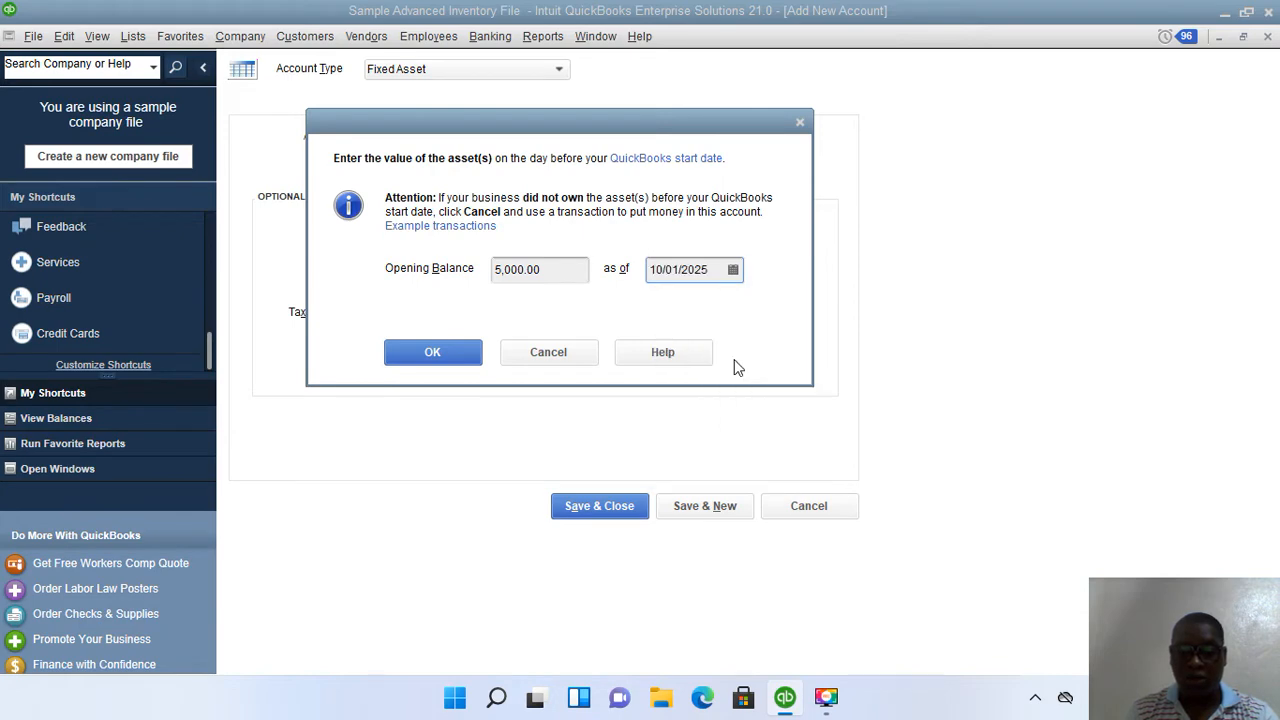
left_click(432, 356)
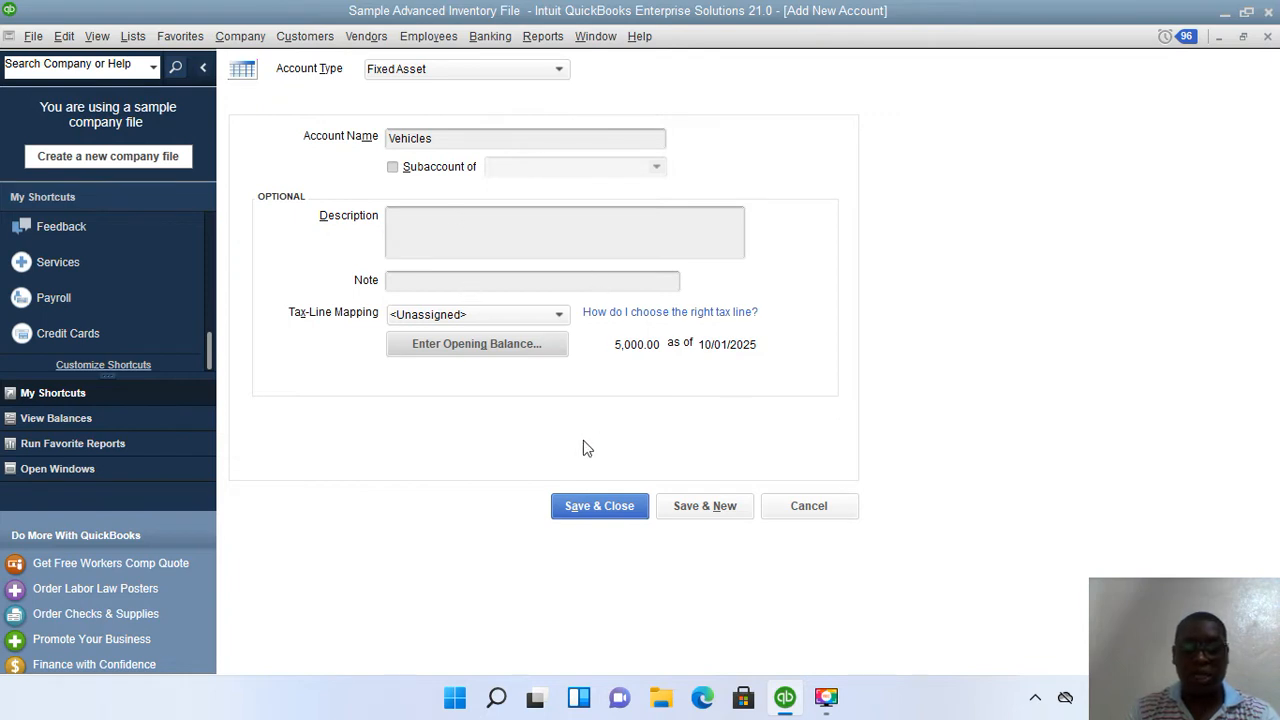
left_click(613, 511)
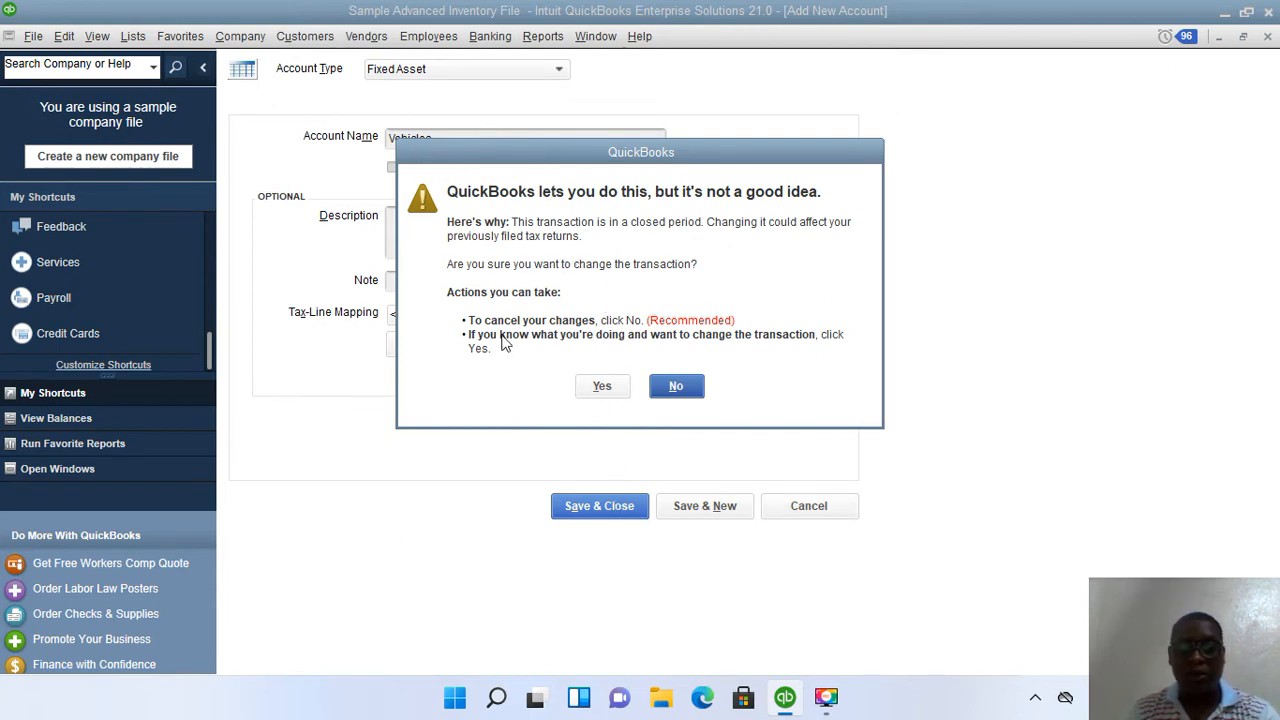
left_click(604, 388)
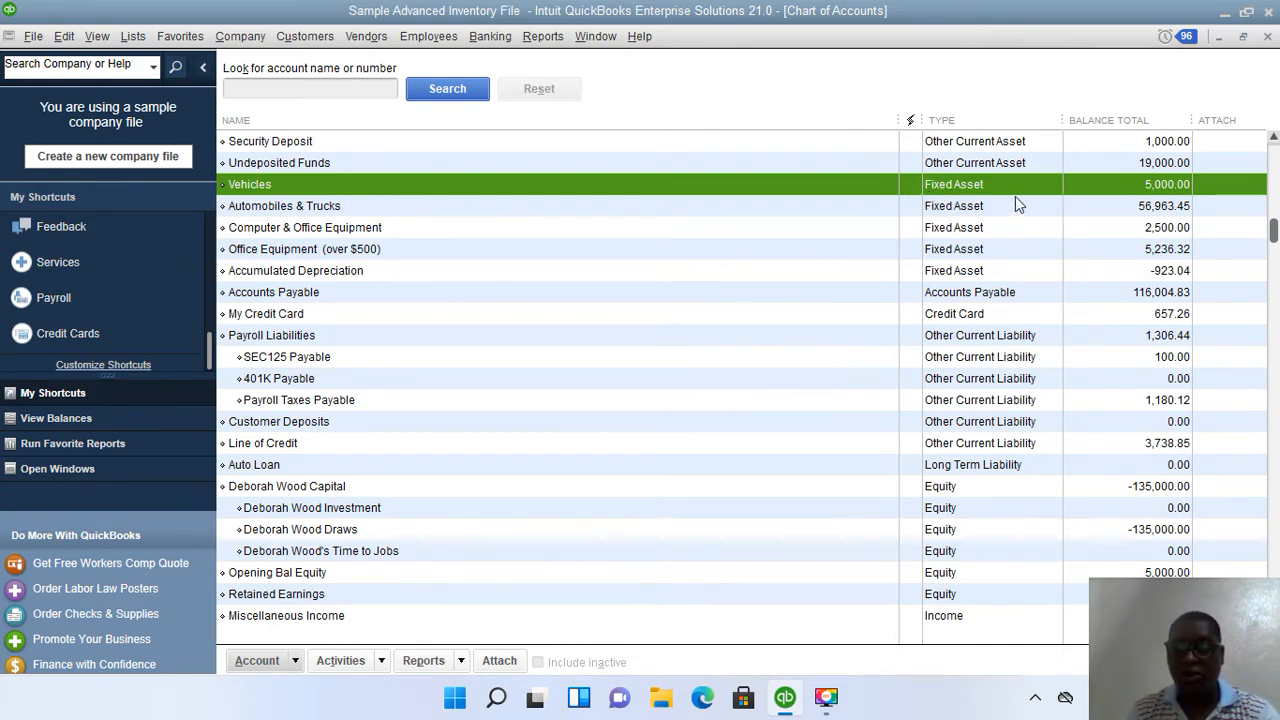
Run the Balance Sheet Standard report and locate the Vehicles account under Fixed Assets
scroll(932, 262, "up", 1)
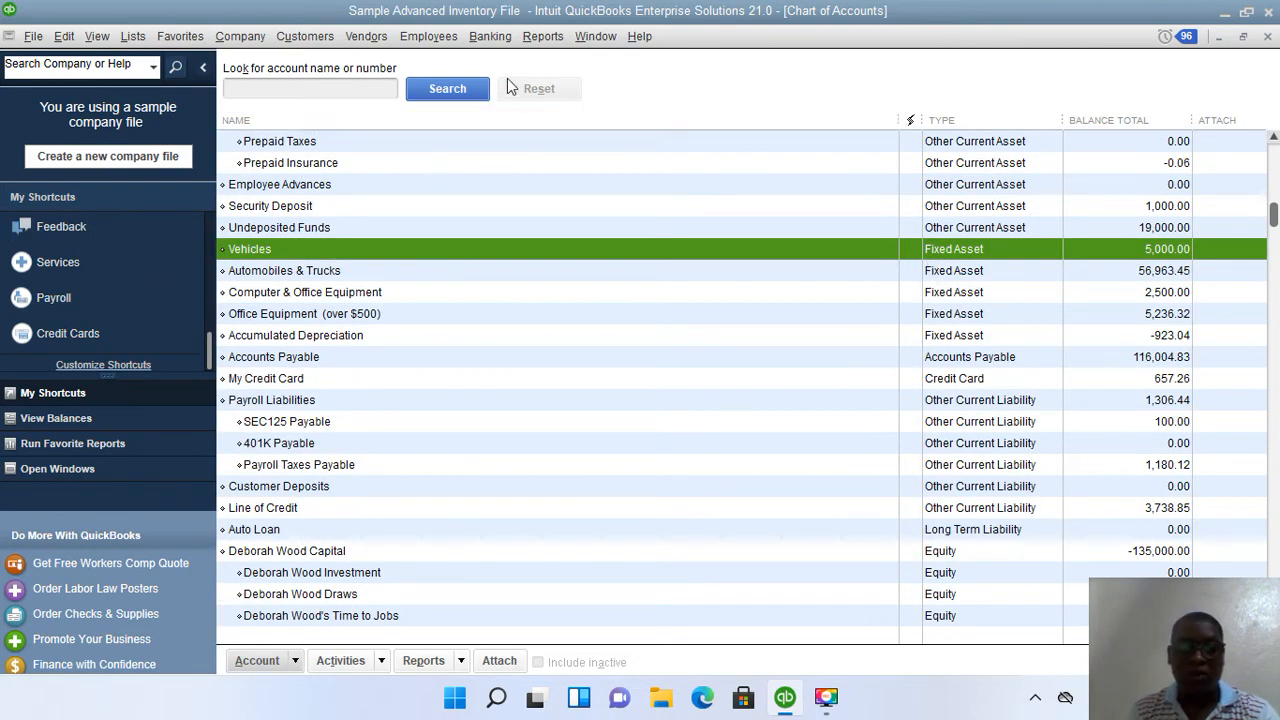
left_click(543, 38)
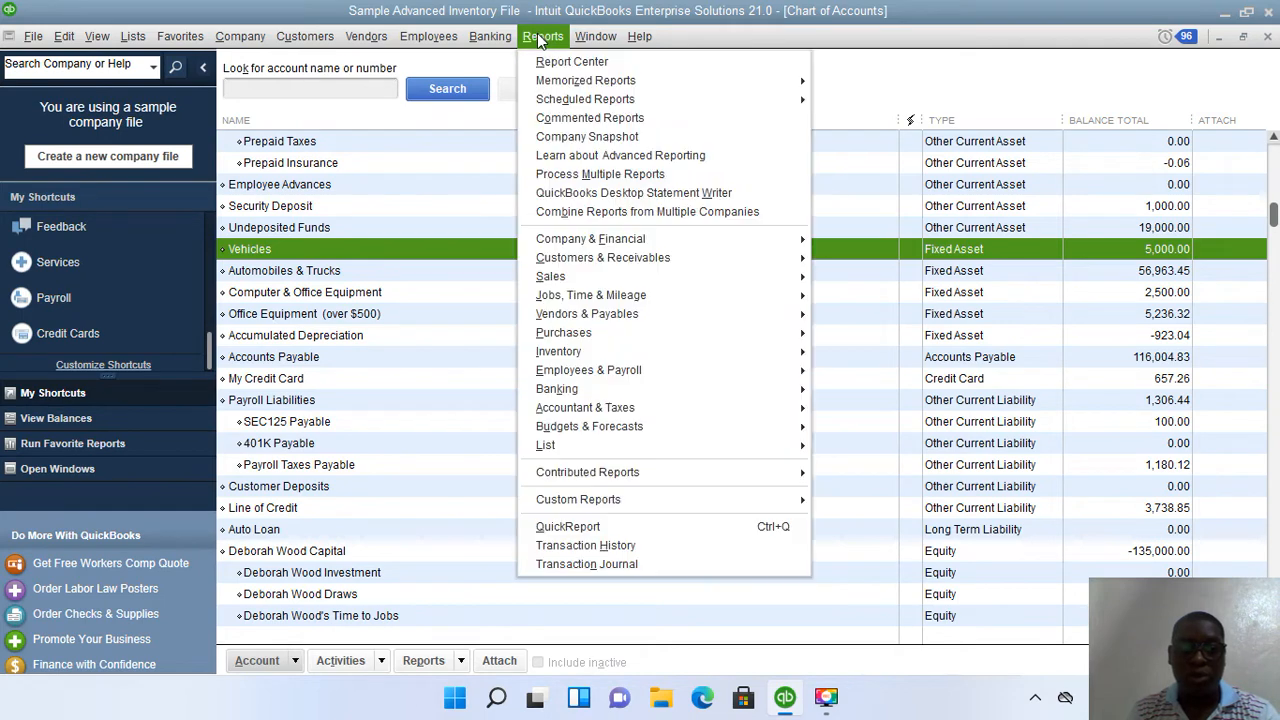
mouse_move(560, 240)
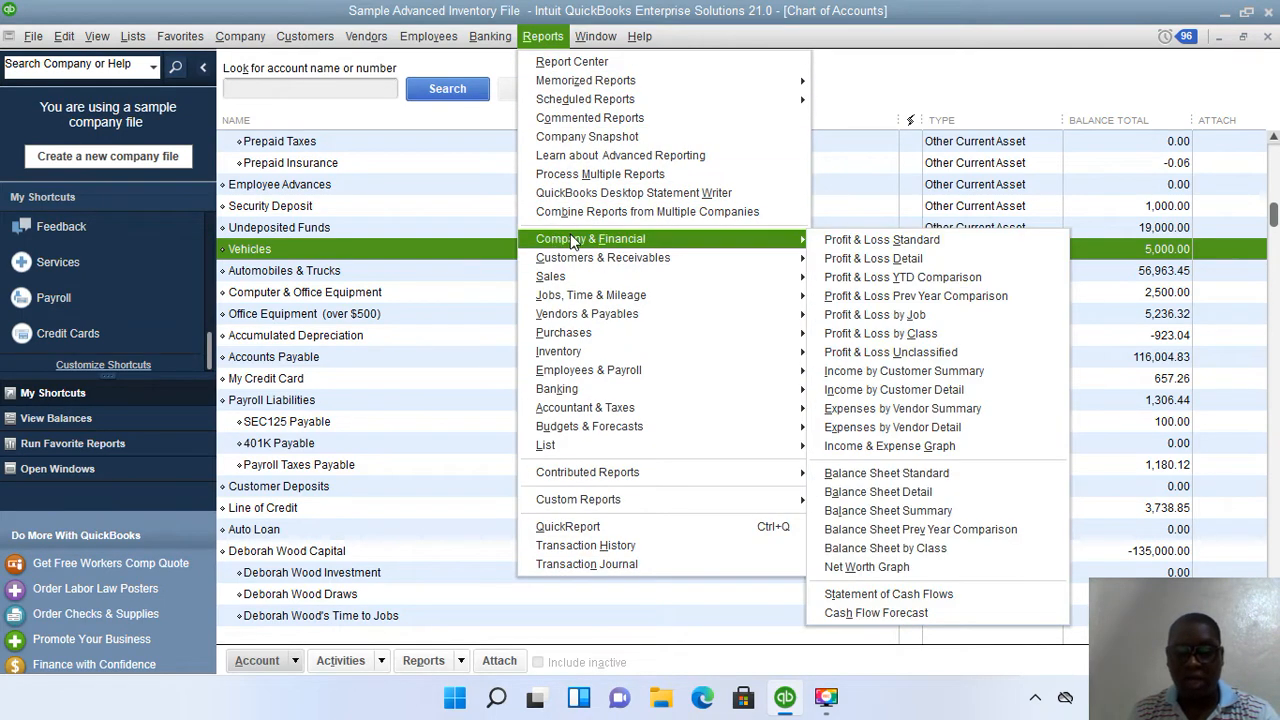
left_click(907, 474)
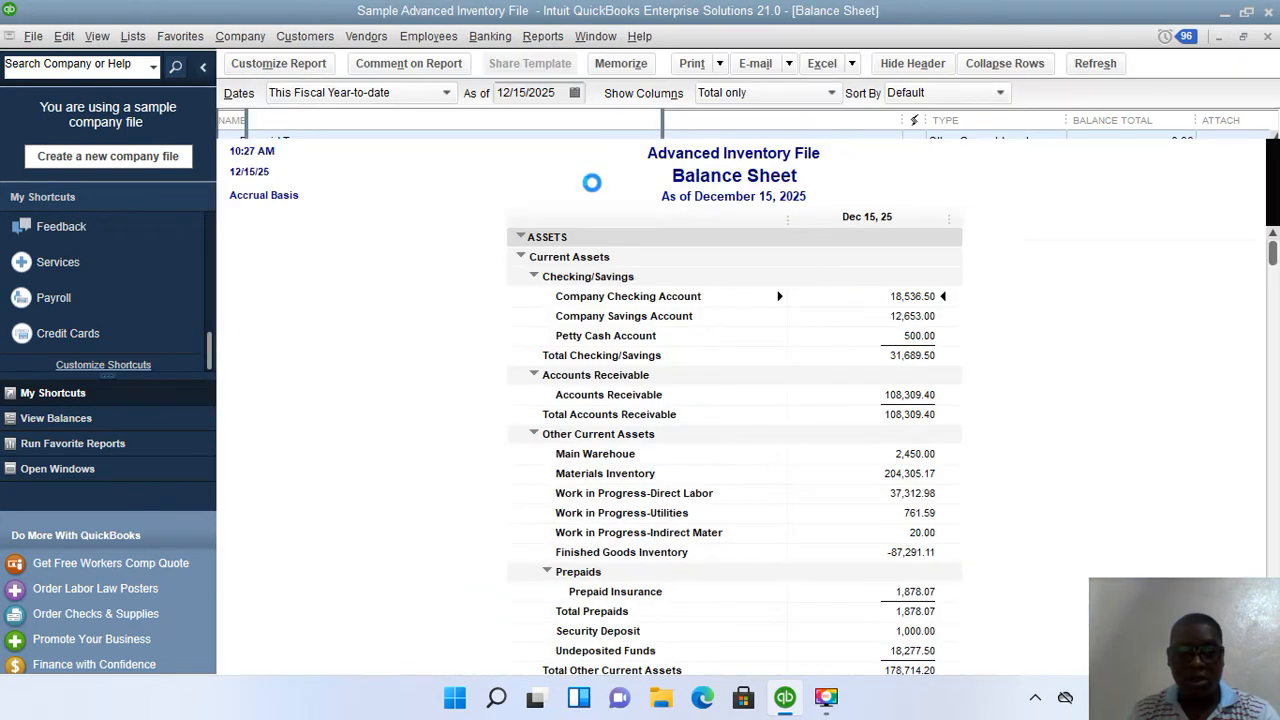
scroll(718, 411, "down", 4)
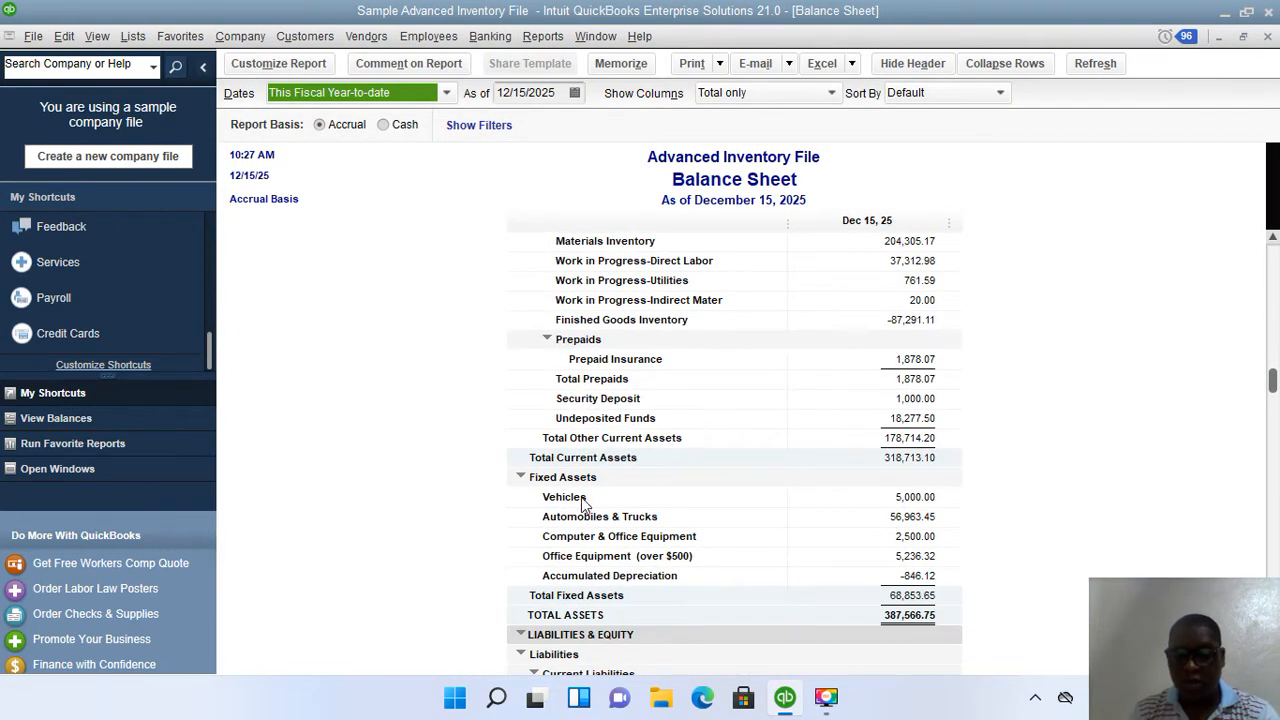
left_click(583, 503)
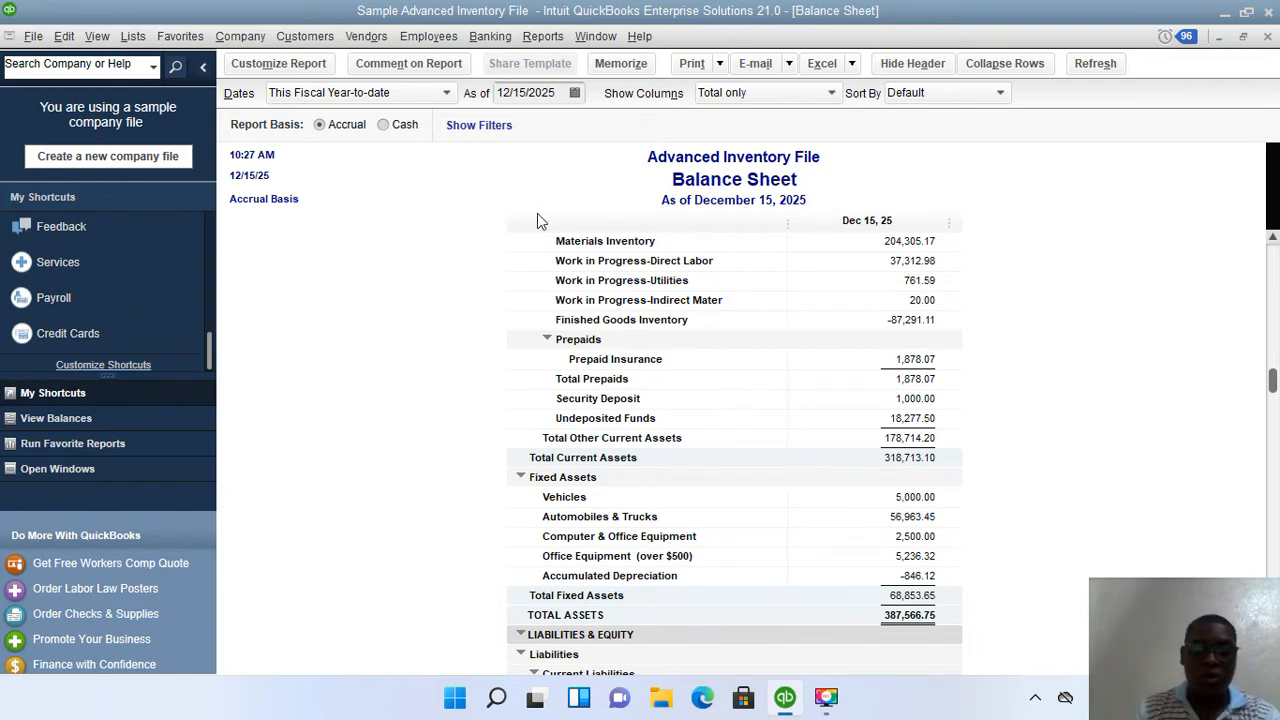
Examine the balance sheet's liabilities and equity, including Opening Bal Equity, and go back up to the asset sections
scroll(545, 316, "down", 2)
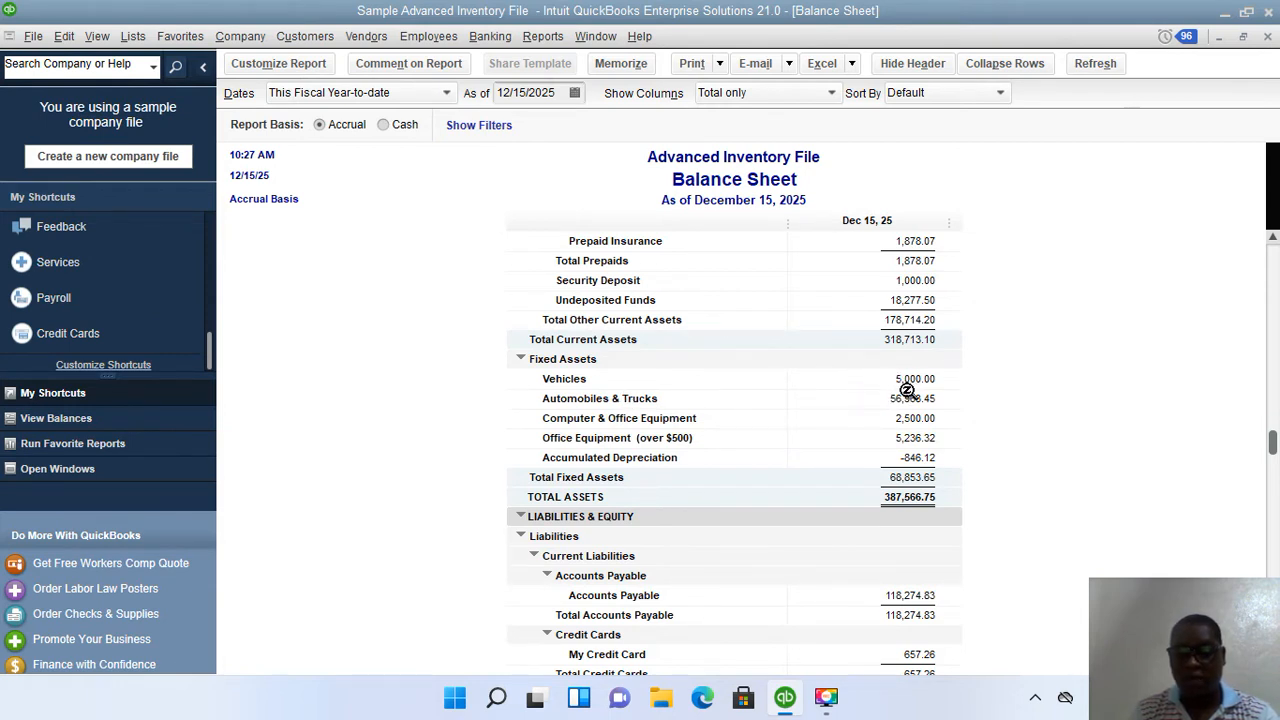
scroll(816, 402, "down", 4)
scroll(816, 402, "down", 3)
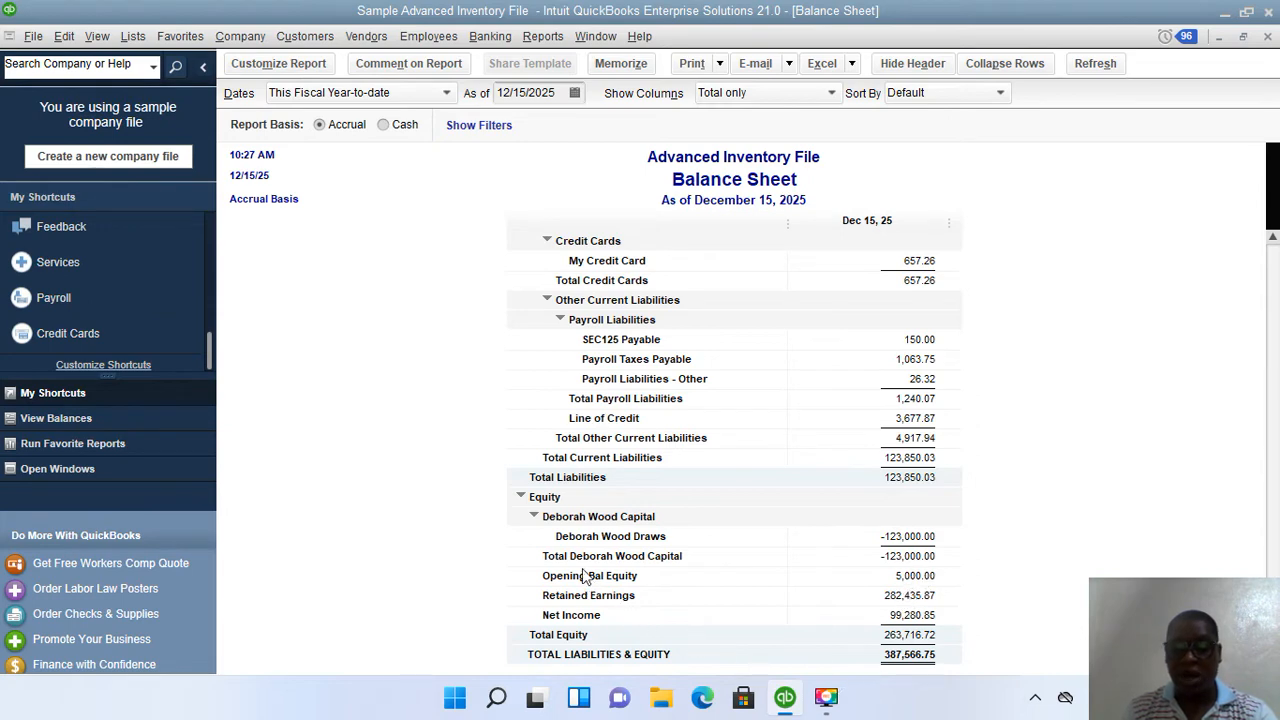
scroll(808, 470, "up", 5)
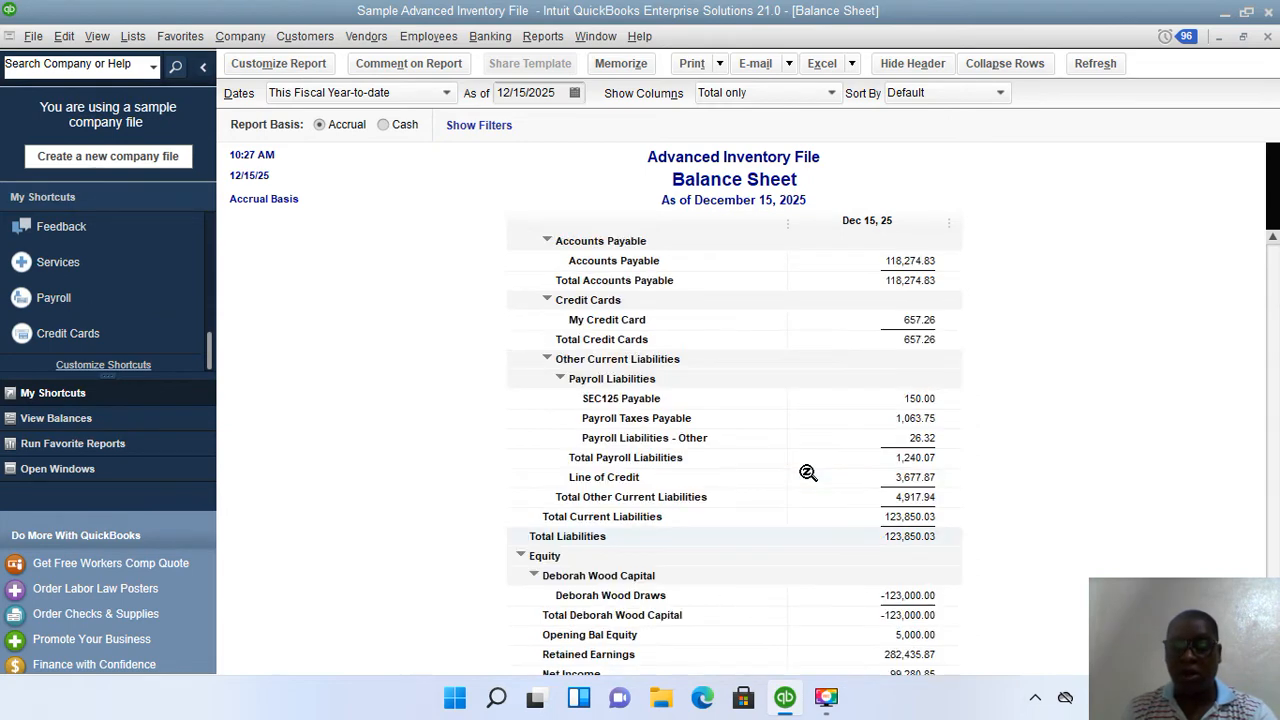
scroll(620, 430, "up", 2)
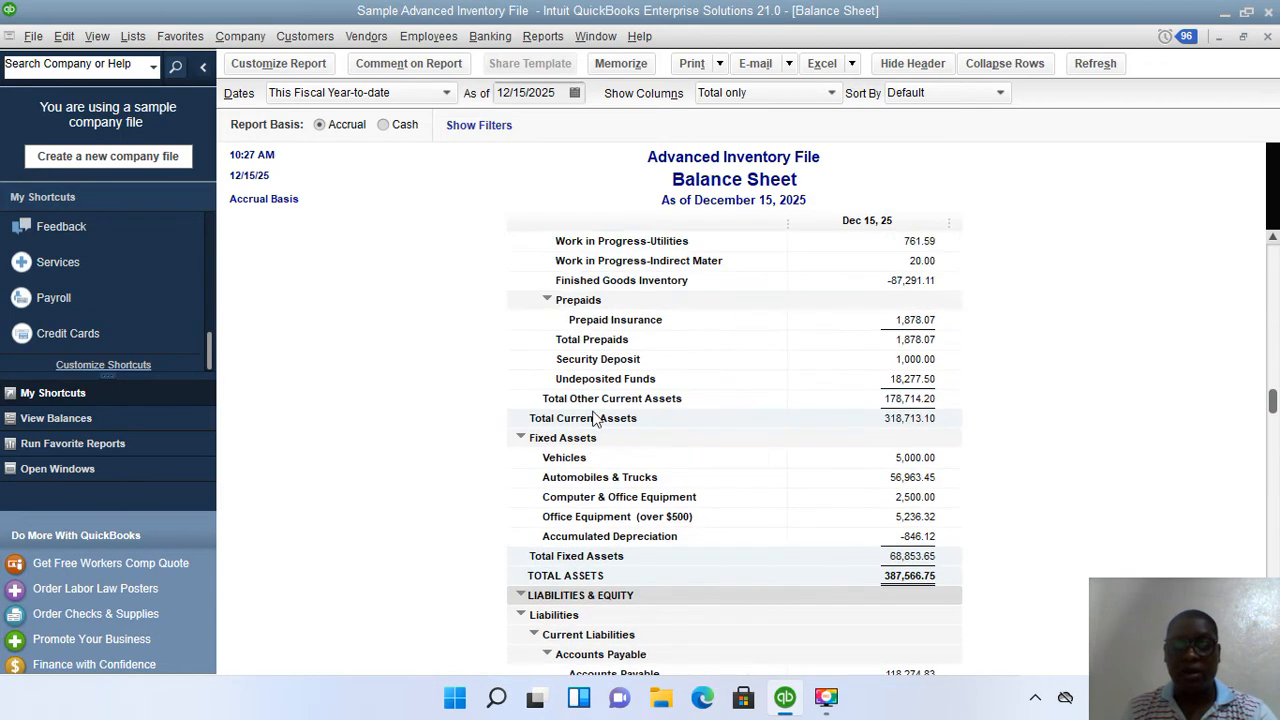
scroll(603, 398, "up", 4)
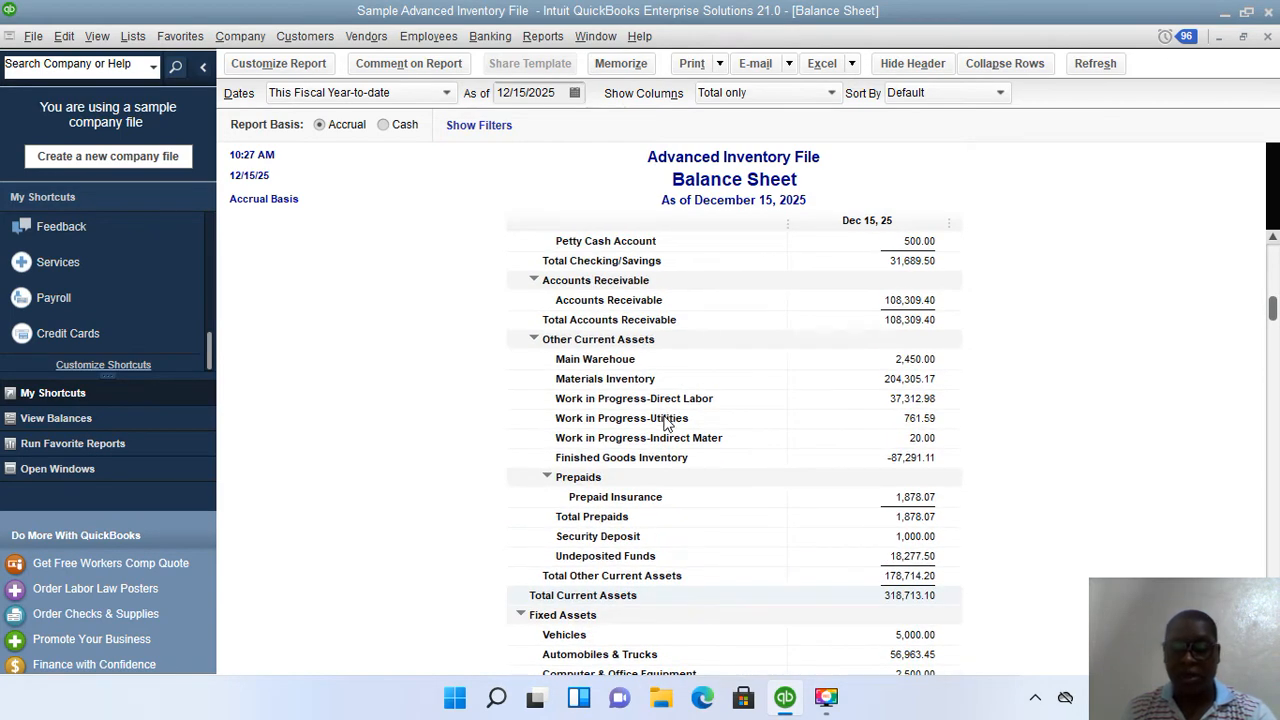
Review the balance sheet from fixed assets down to total liabilities and equity, and close the report
scroll(670, 455, "down", 3)
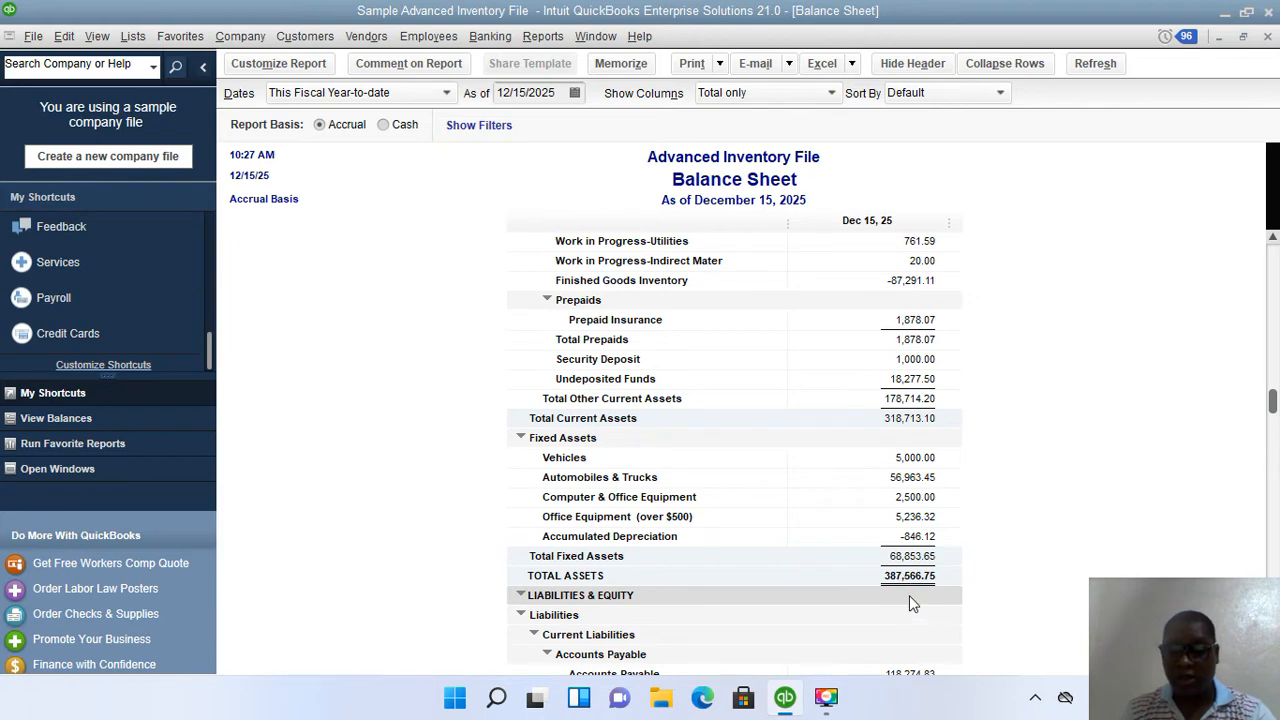
scroll(843, 533, "down", 8)
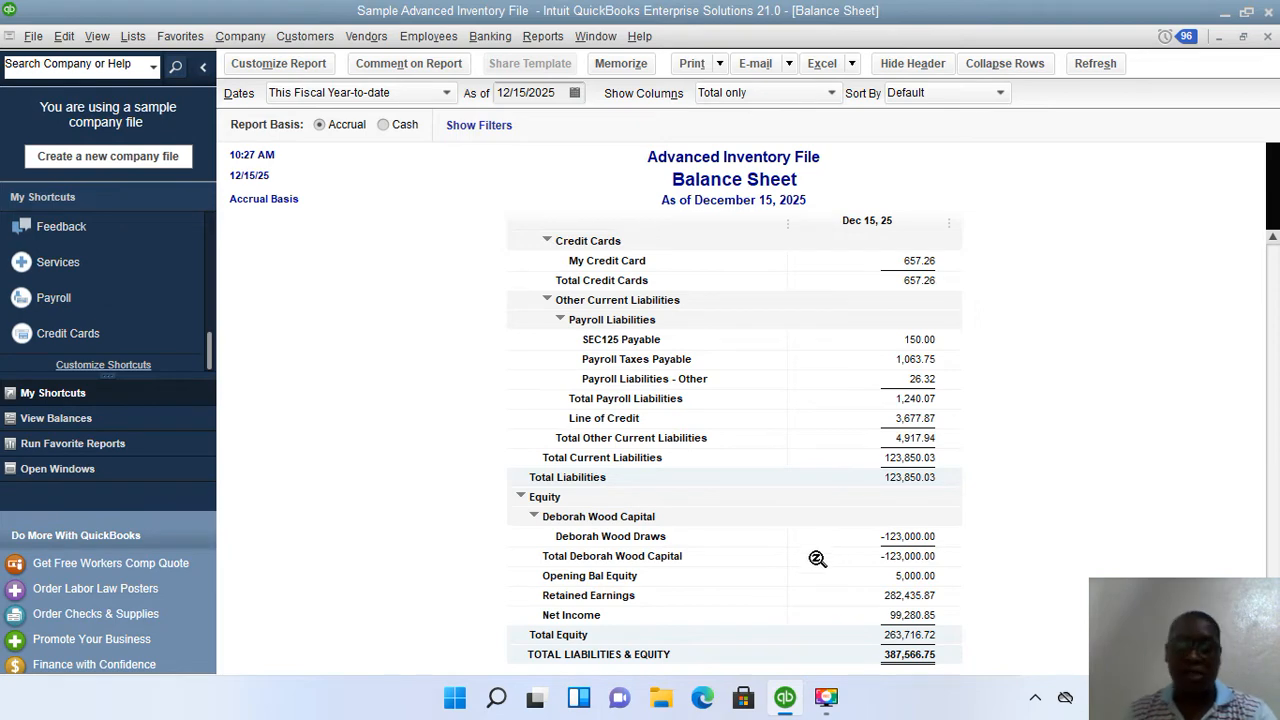
left_click(1268, 38)
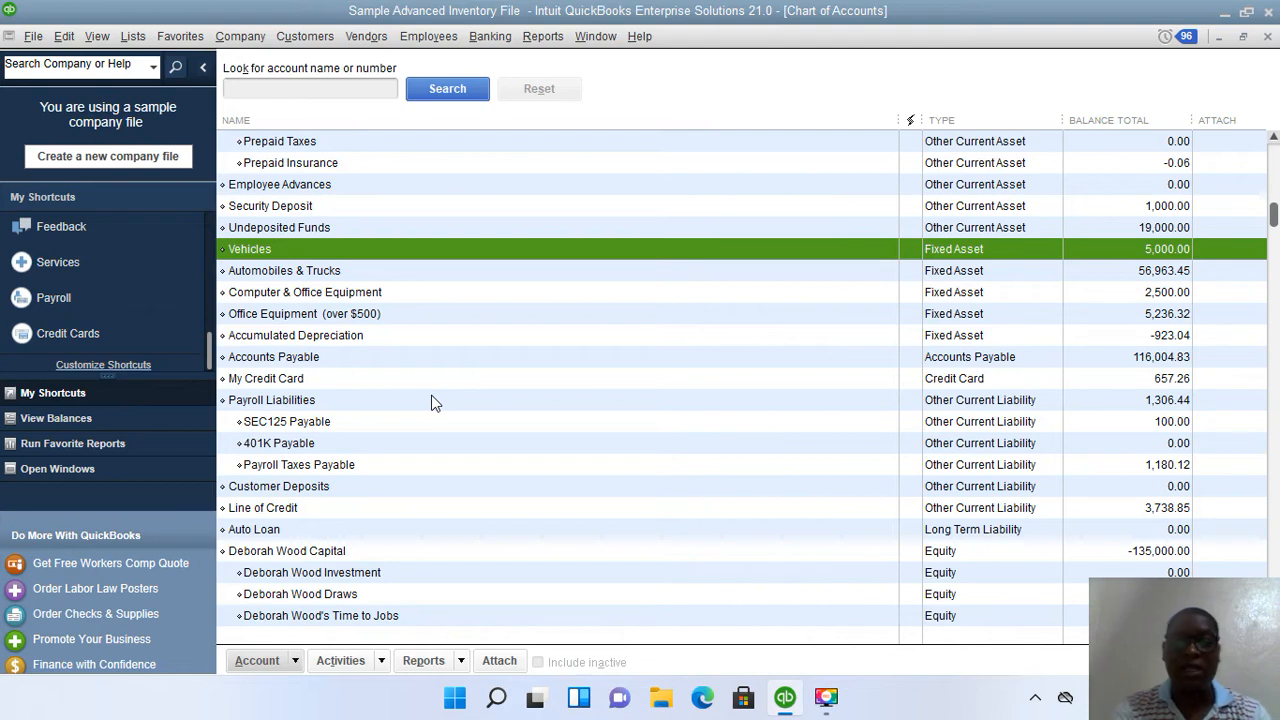
Add a new Fixed Asset account named Computers to the chart of accounts and save it without an opening balance
key("ctrl+n")
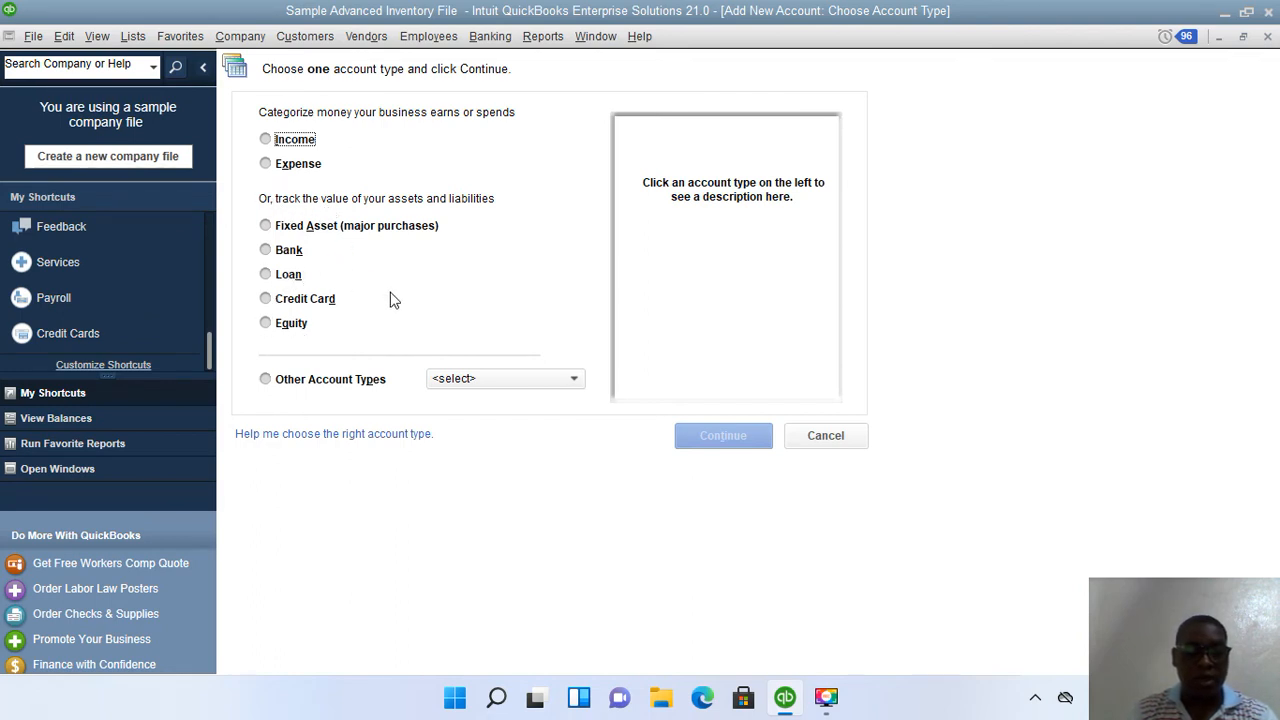
left_click(266, 226)
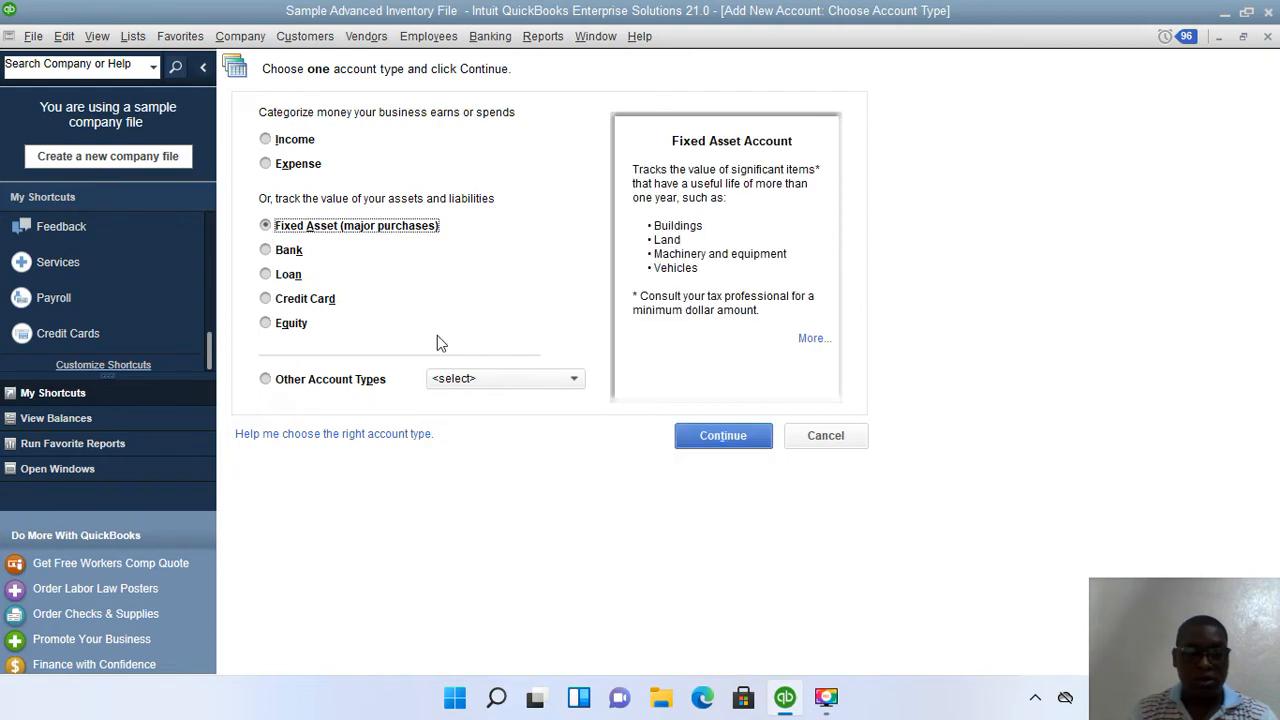
left_click(716, 435)
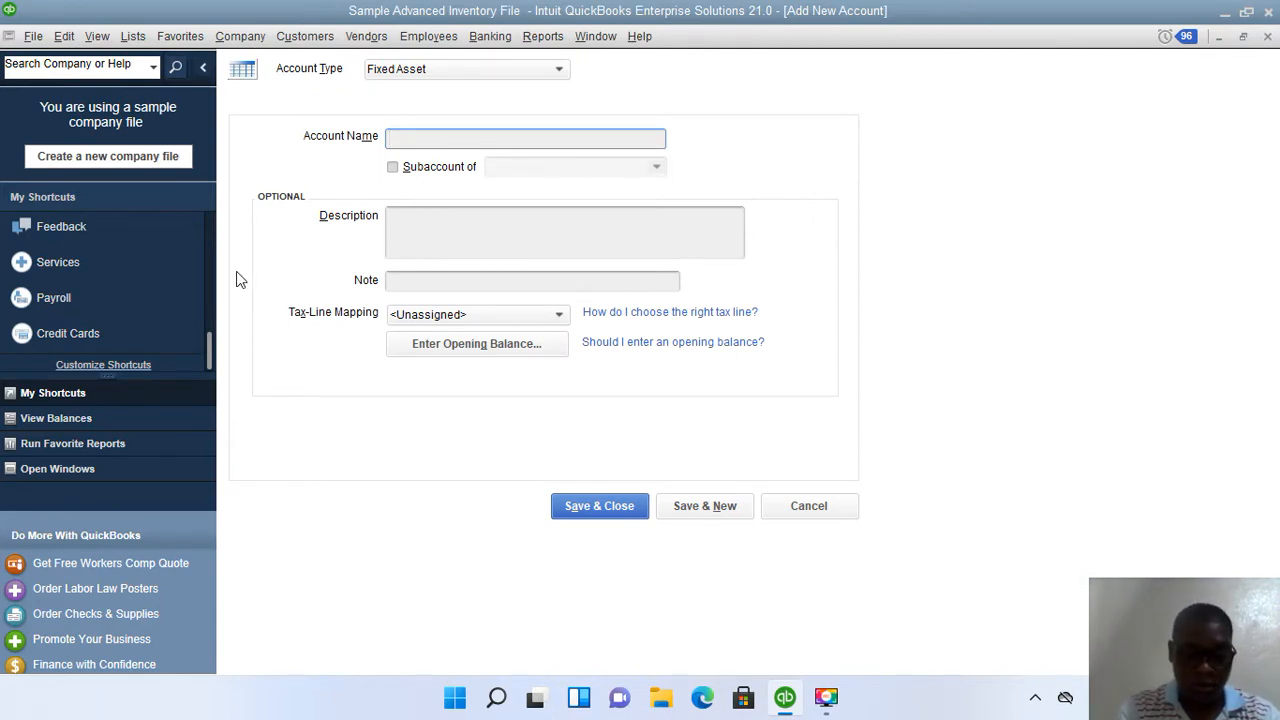
type("Computer")
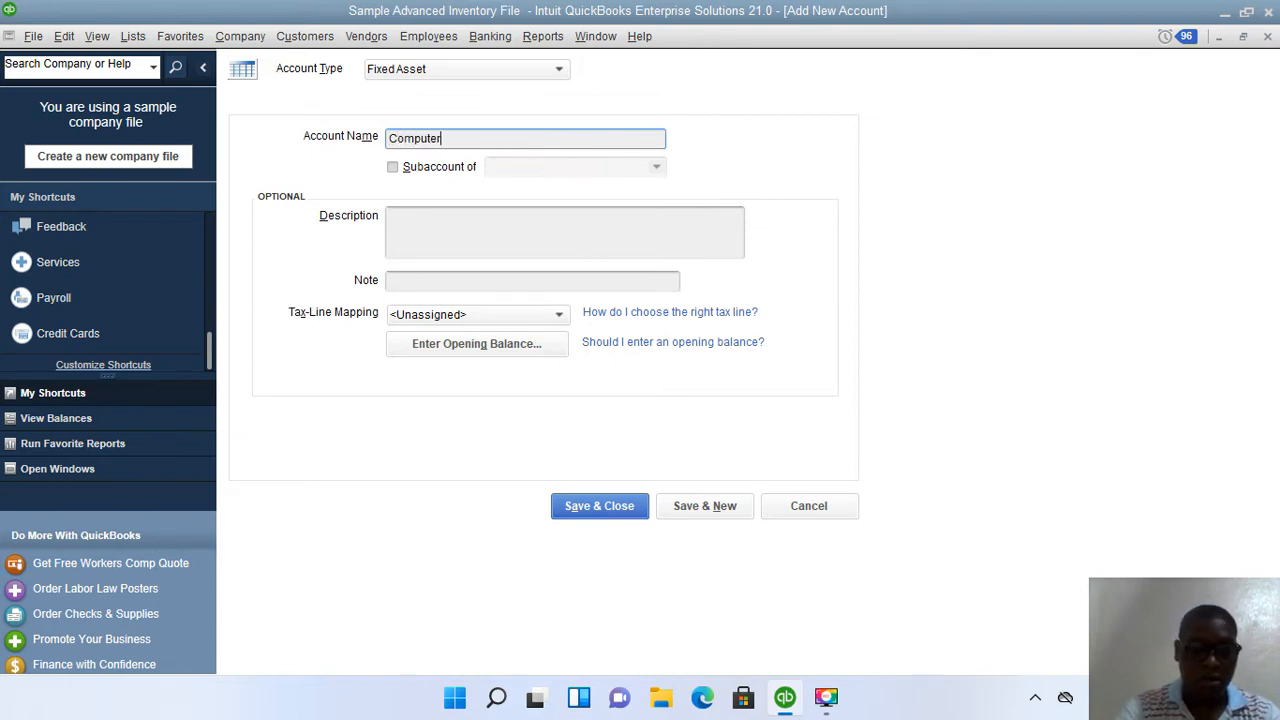
type("s")
left_click(458, 237)
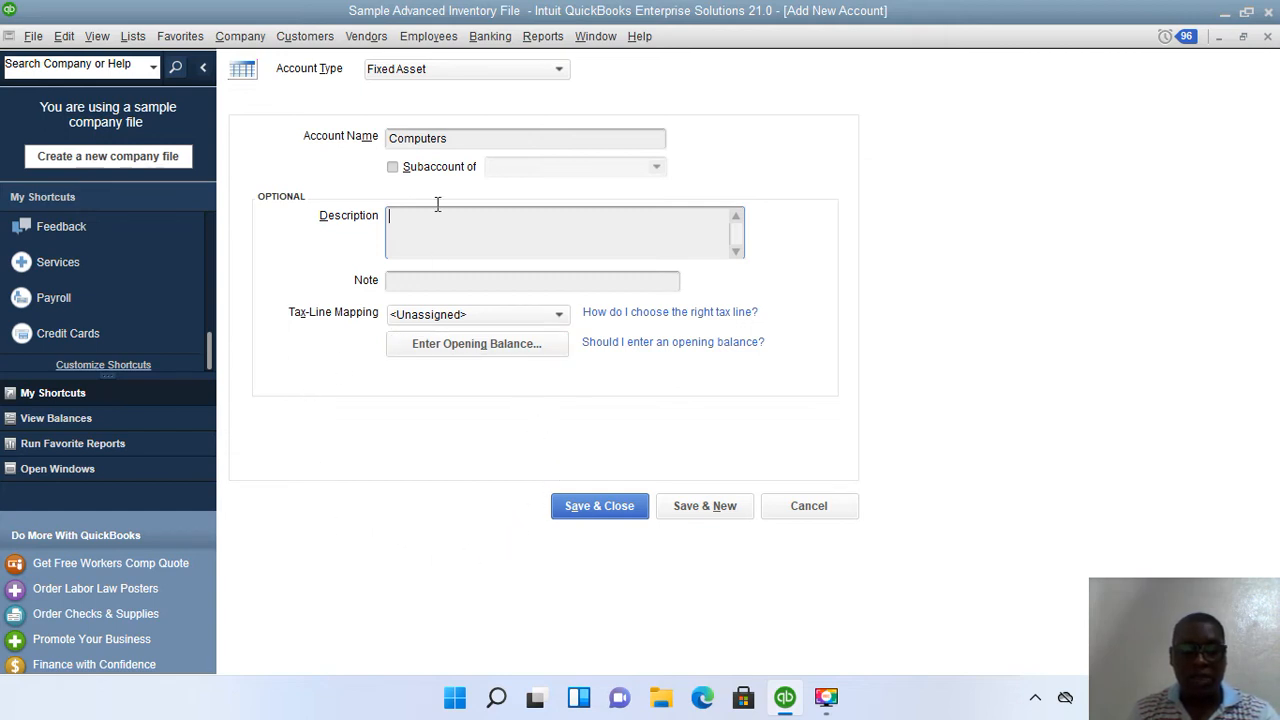
left_click(590, 510)
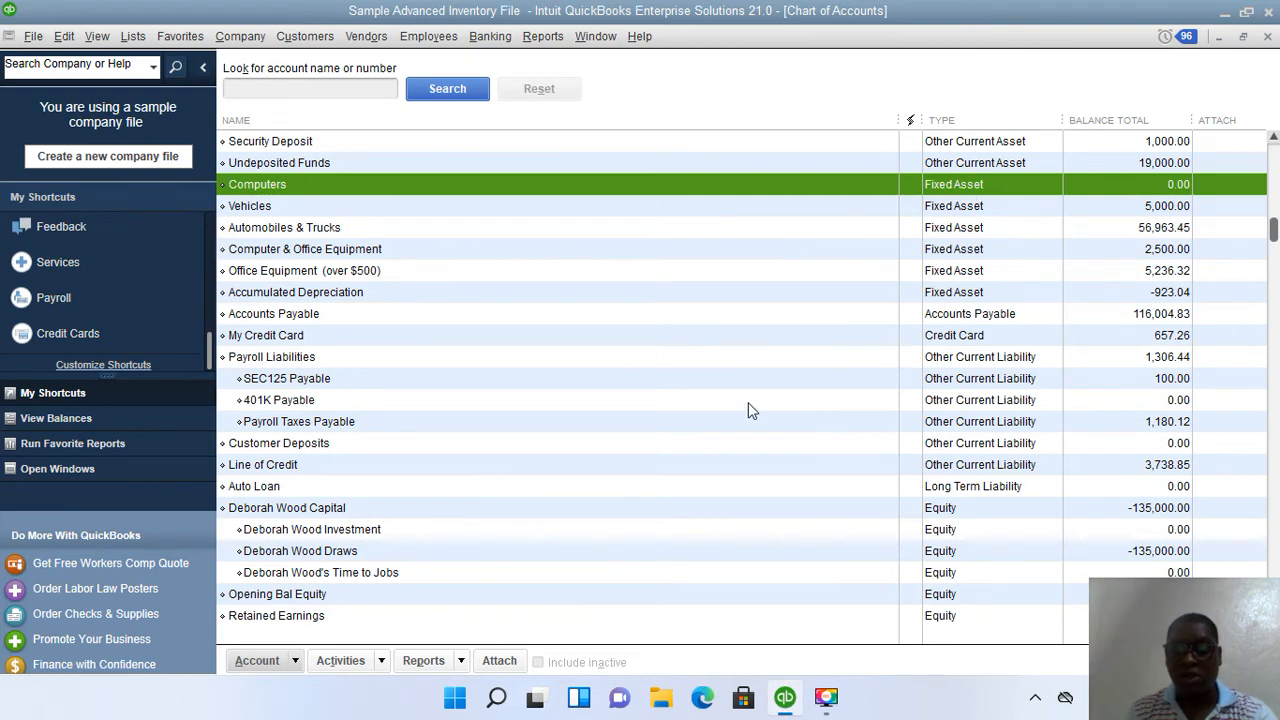
Look over the Computers account and its neighbours in the chart of accounts, and close the list
scroll(748, 404, "up", 4)
scroll(747, 401, "up", 1)
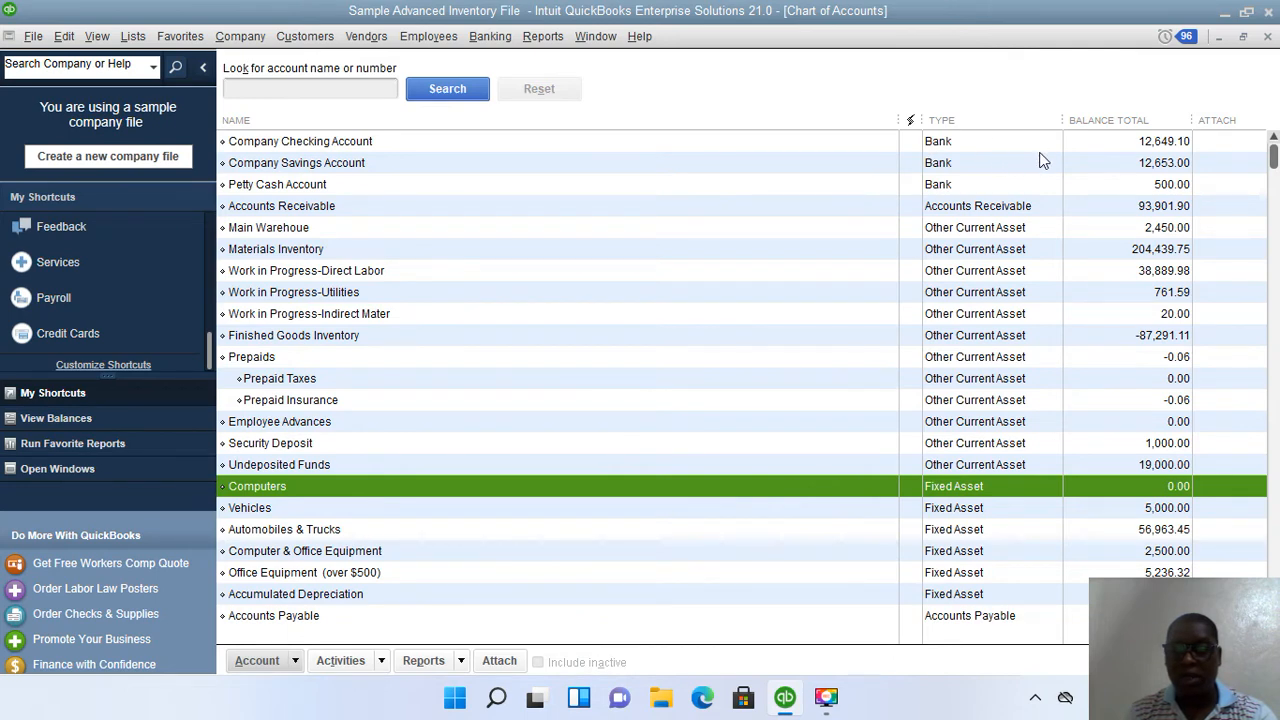
scroll(891, 239, "down", 4)
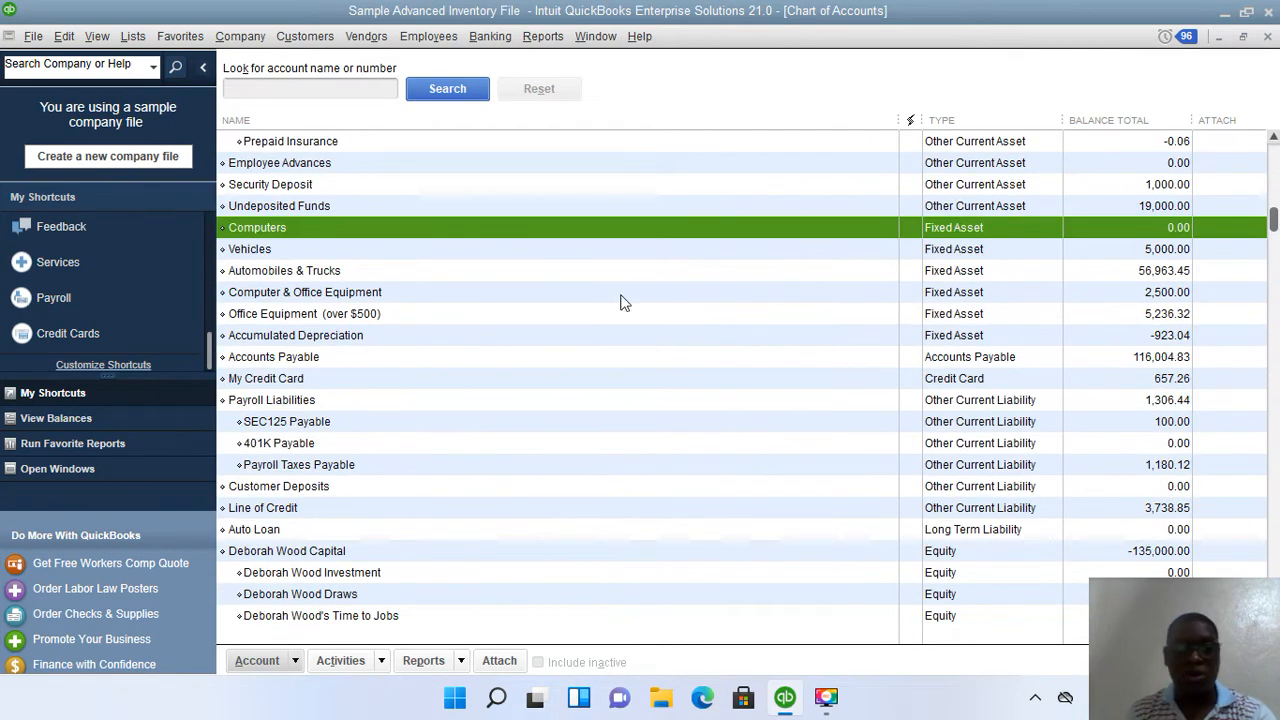
left_click(1268, 38)
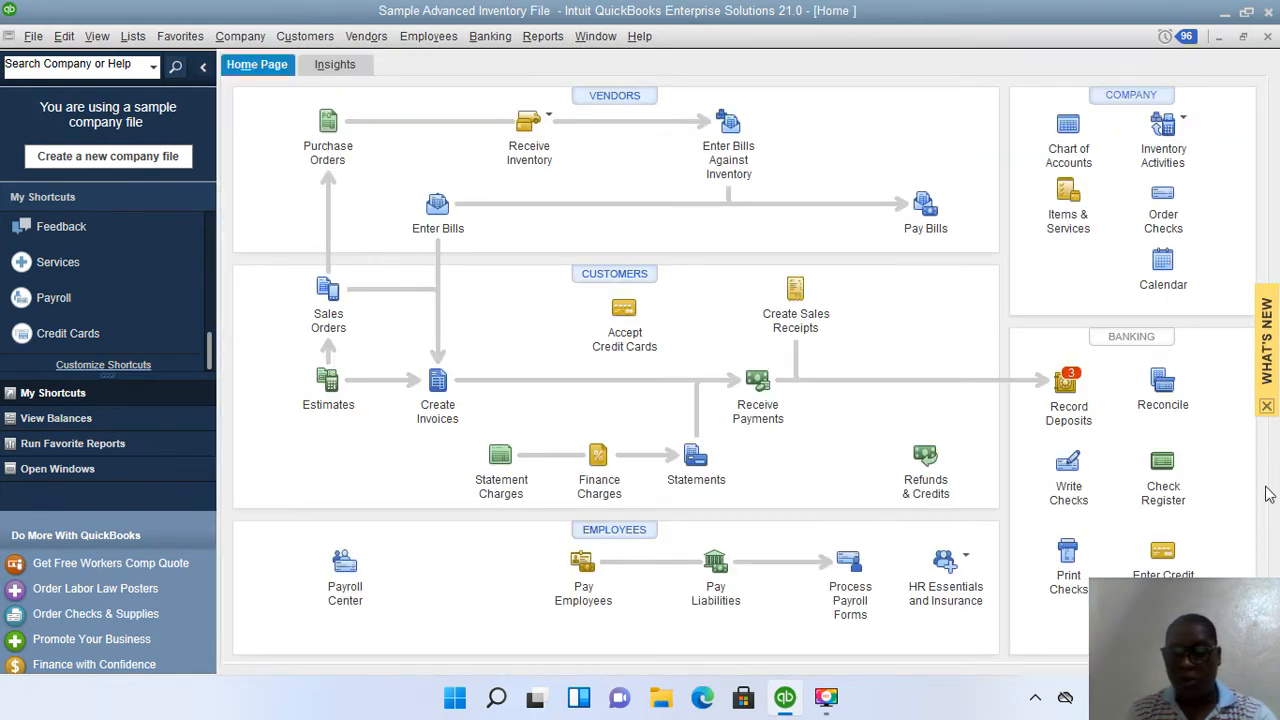
Start a check from the Company Checking Account payable to Fran's Fasteners, declining to receive against its open purchase orders
left_click(1060, 488)
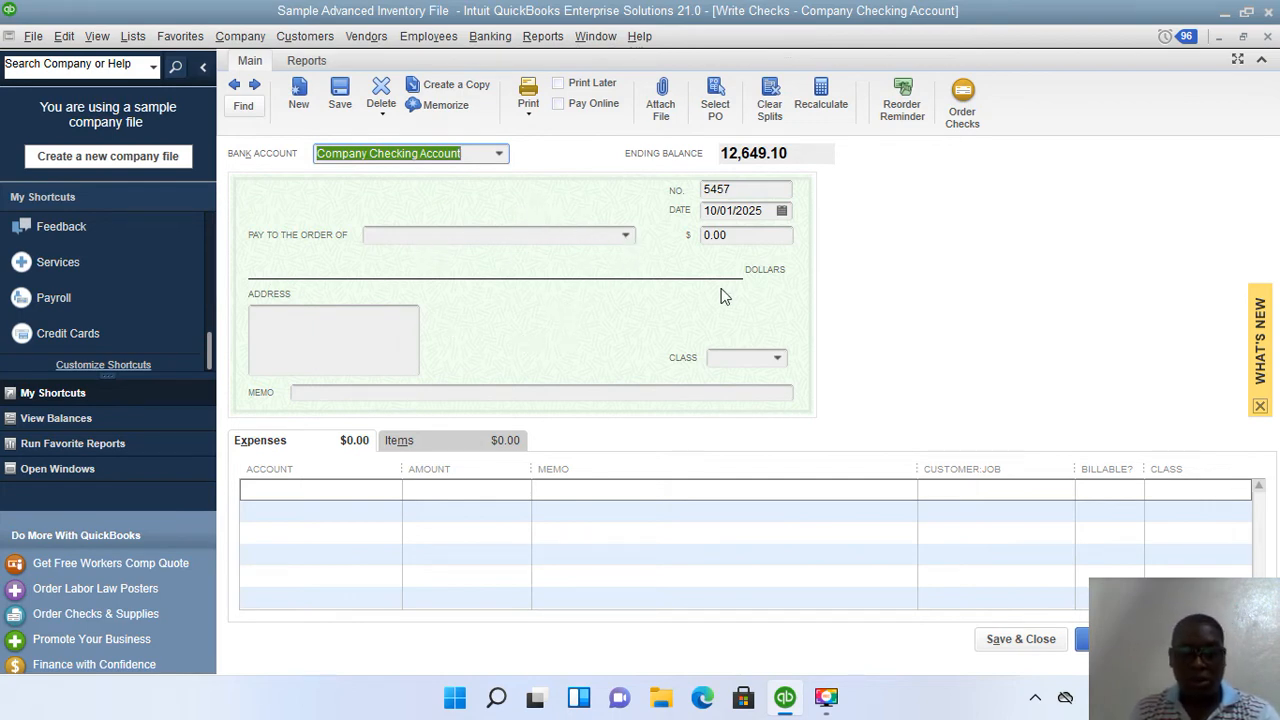
left_click(626, 236)
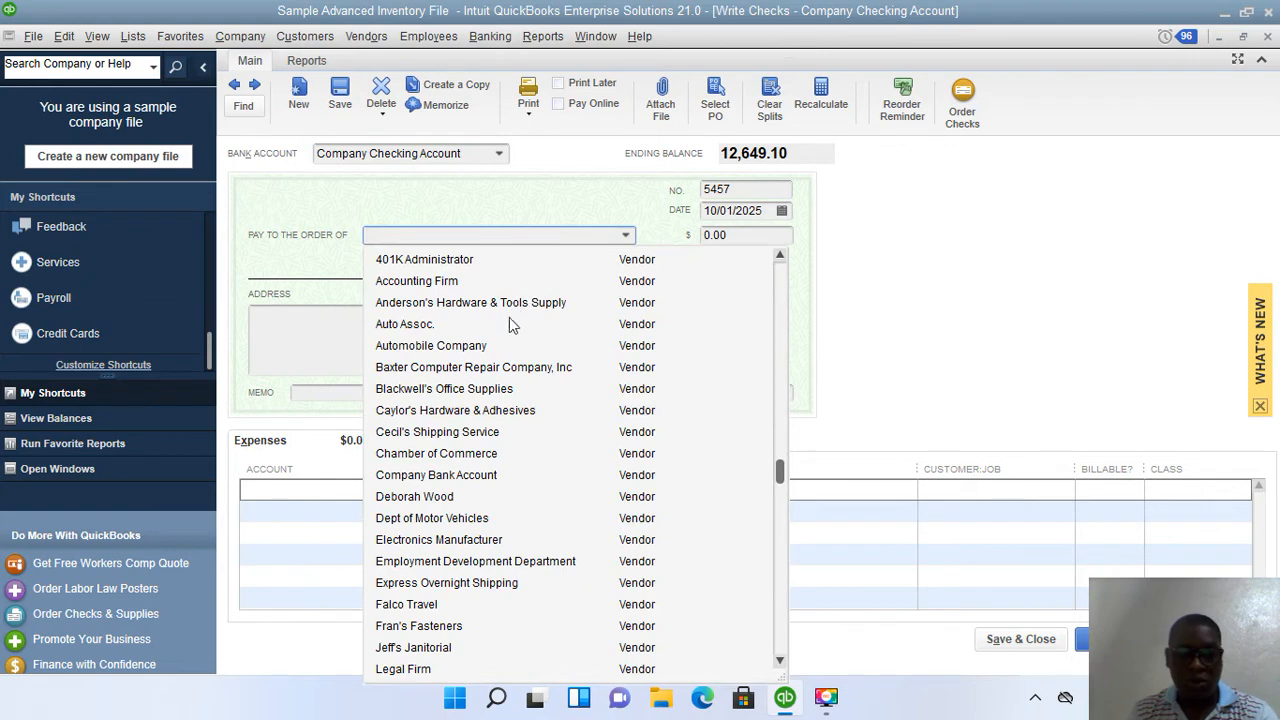
scroll(440, 485, "down", 2)
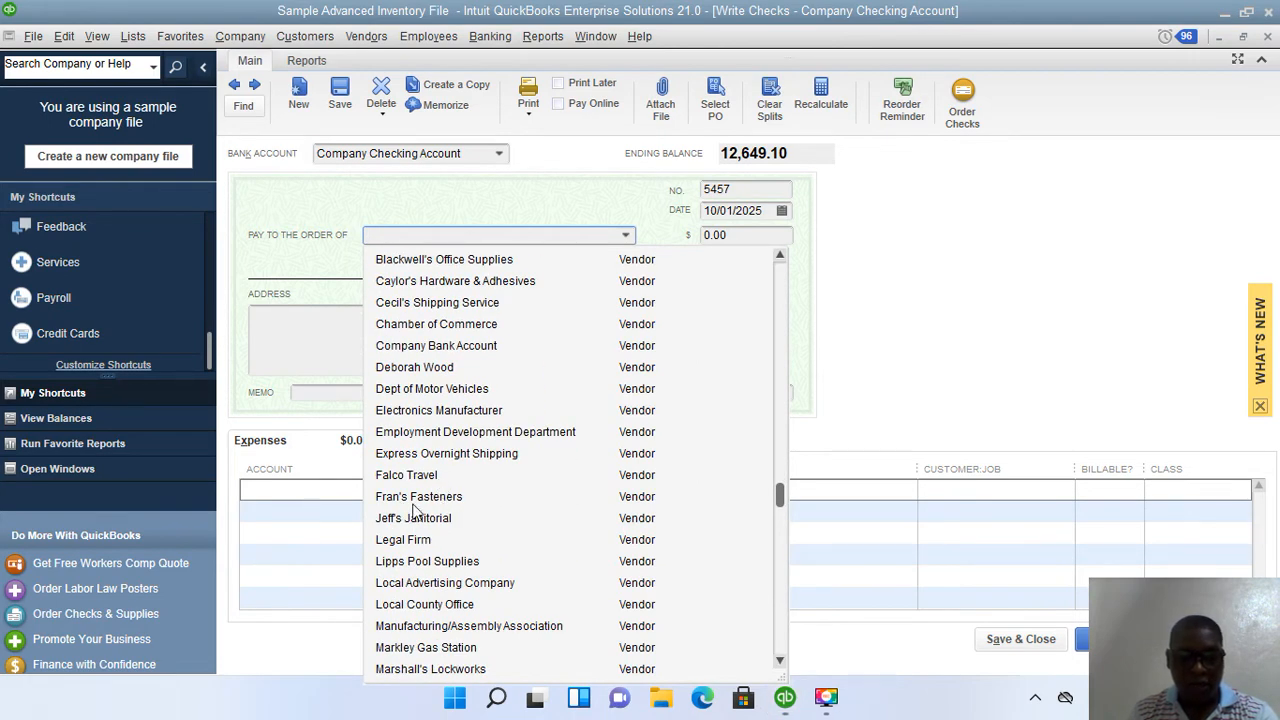
left_click(418, 498)
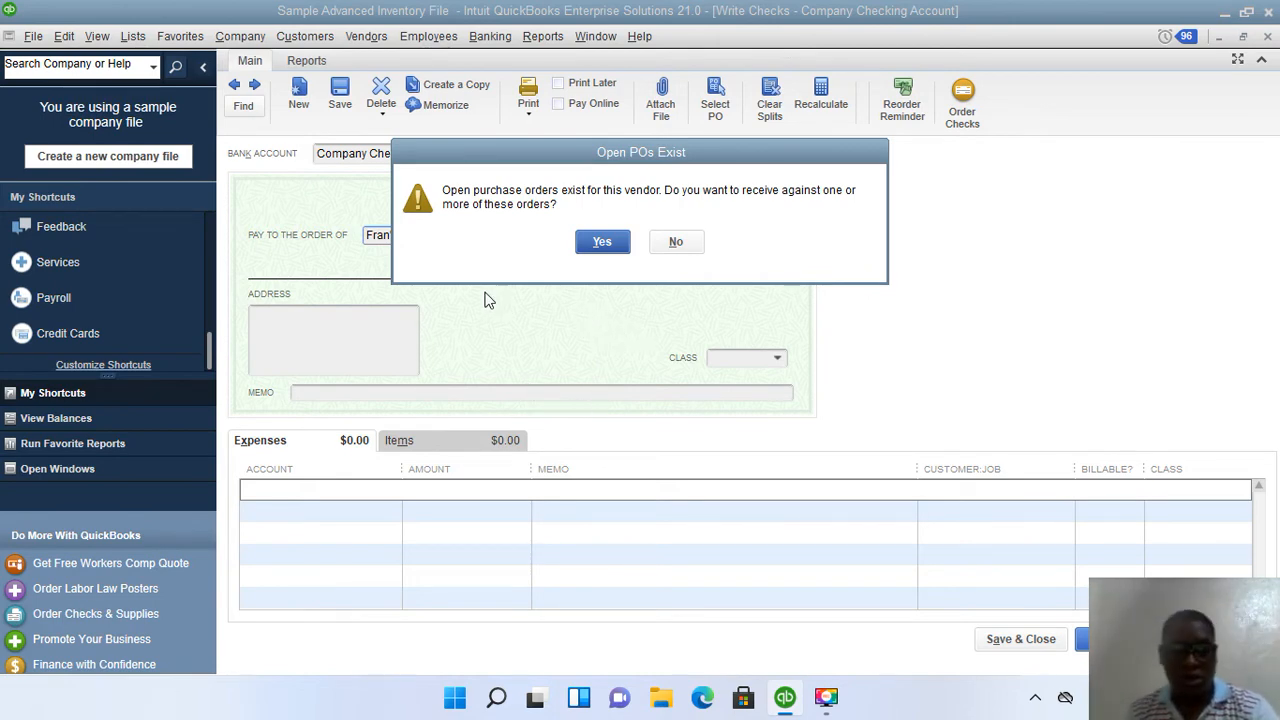
left_click(676, 242)
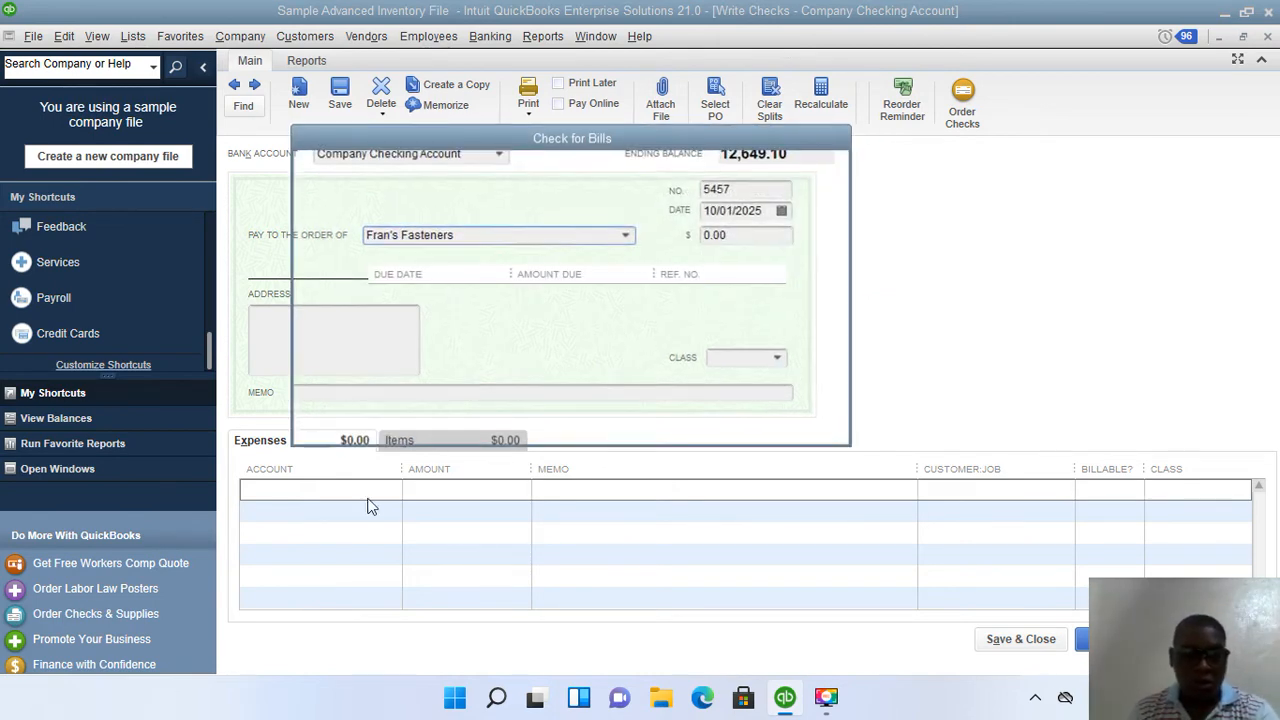
left_click(510, 419)
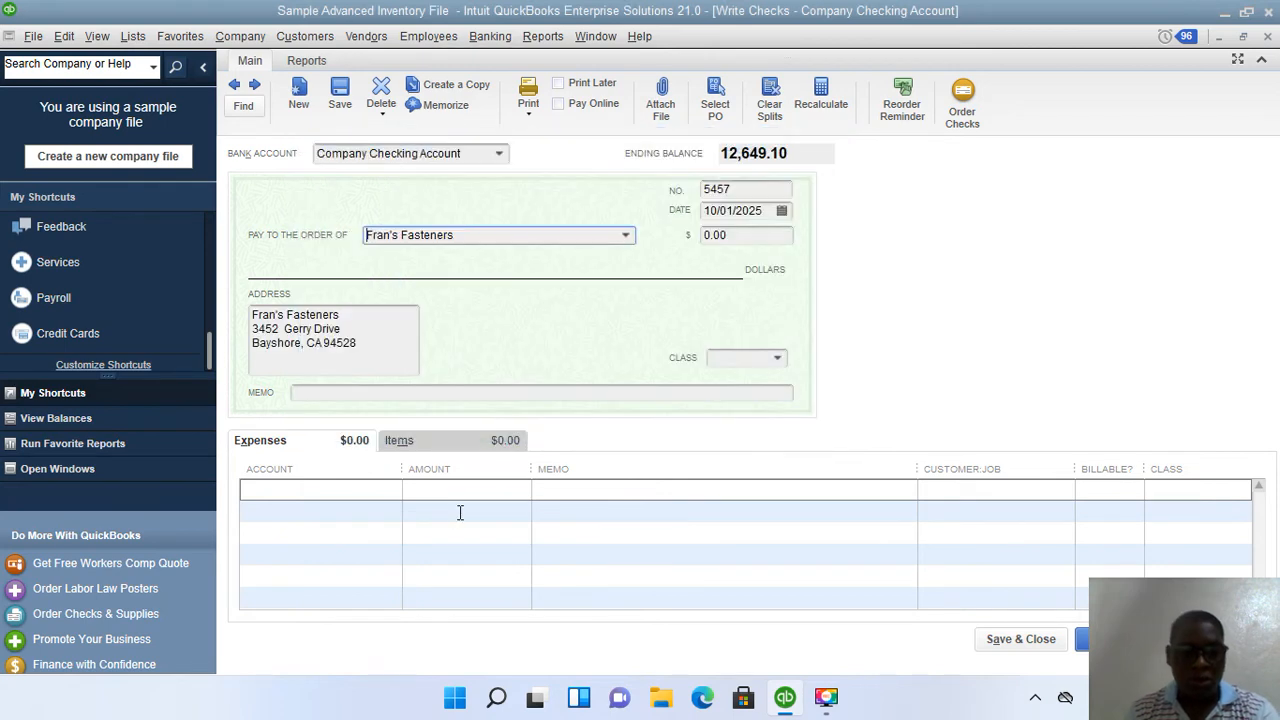
Set the amount of the check to Fran's Fasteners to 575.00
left_click(328, 492)
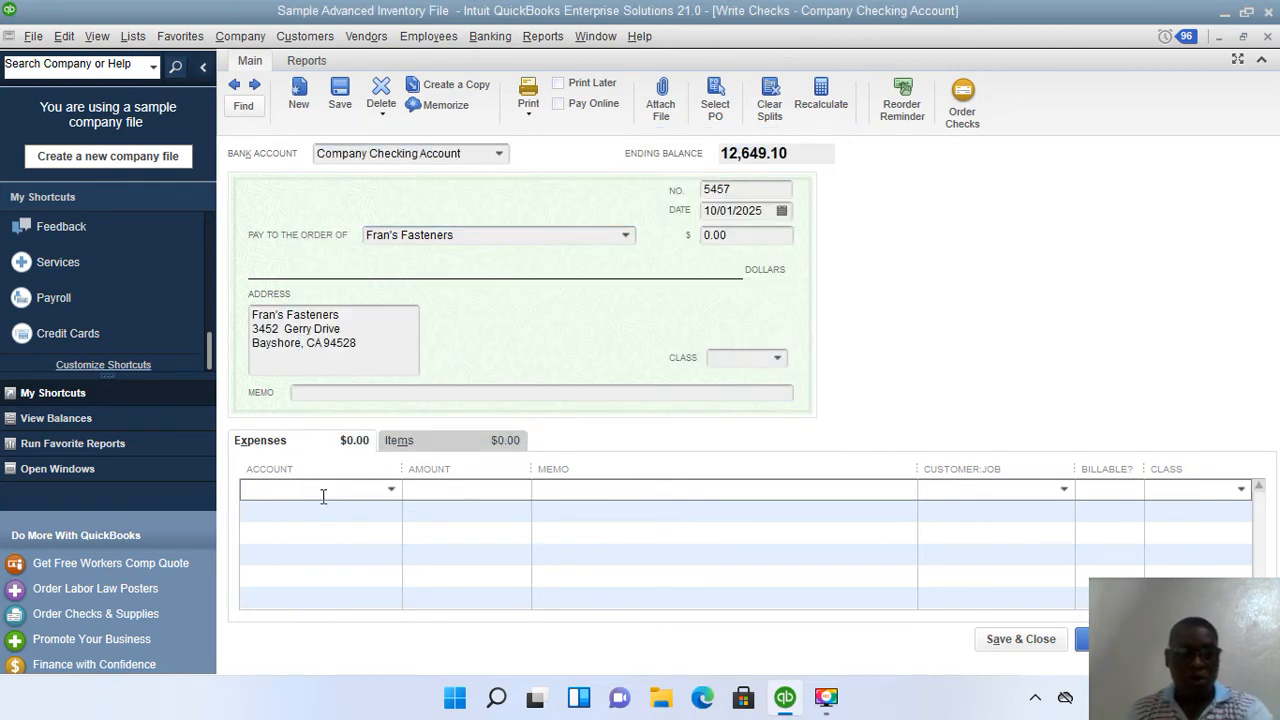
left_click(734, 238)
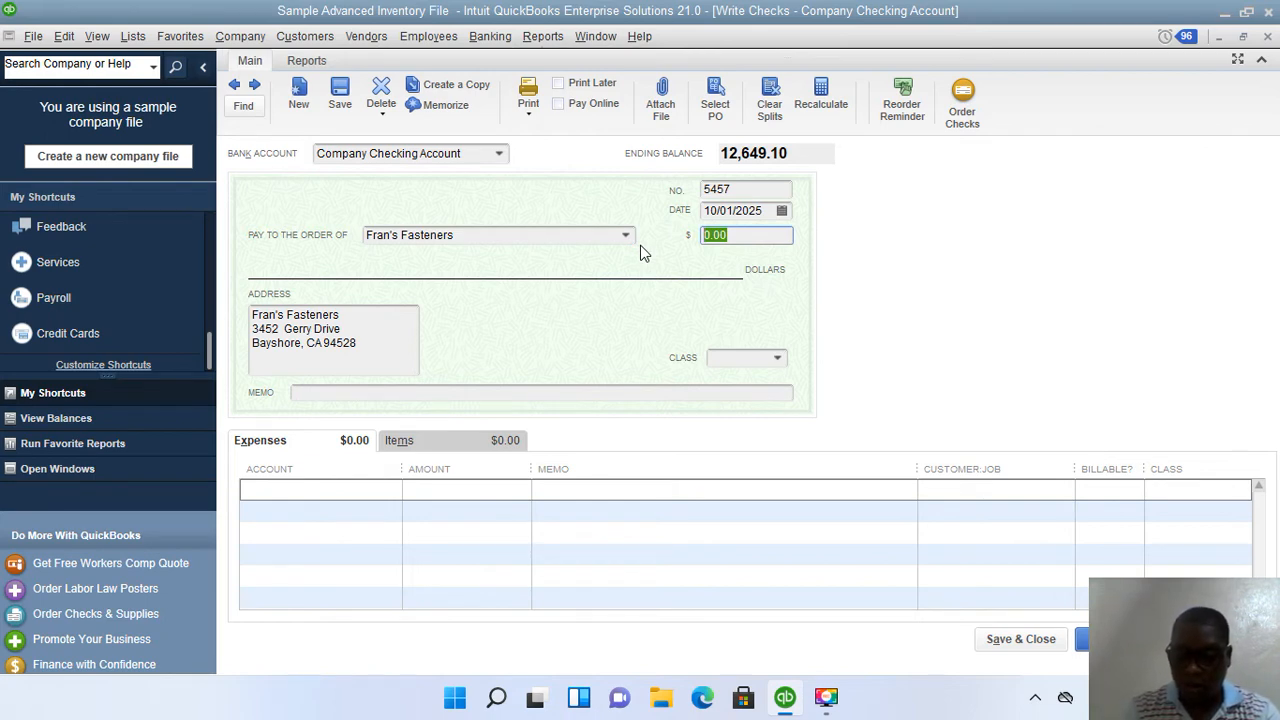
type("575")
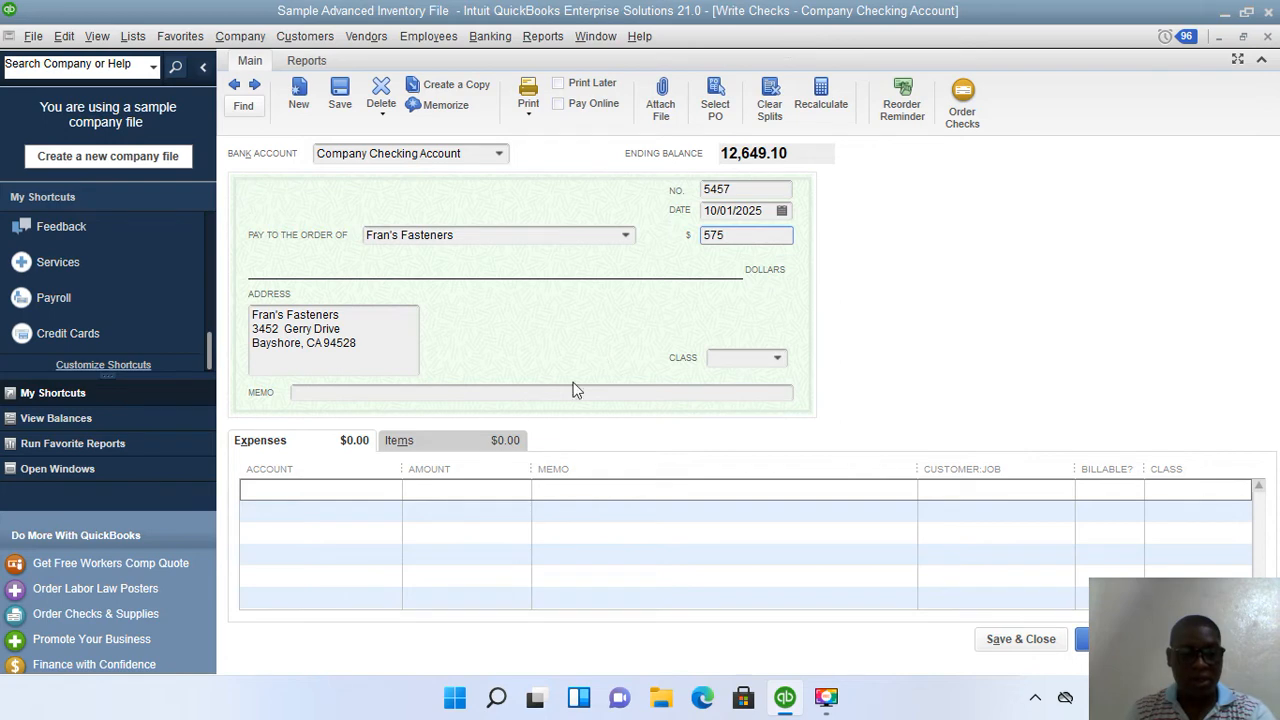
Assign the check's expense line to the Computers fixed asset account and save the check, accepting the change to the closed period
left_click(366, 498)
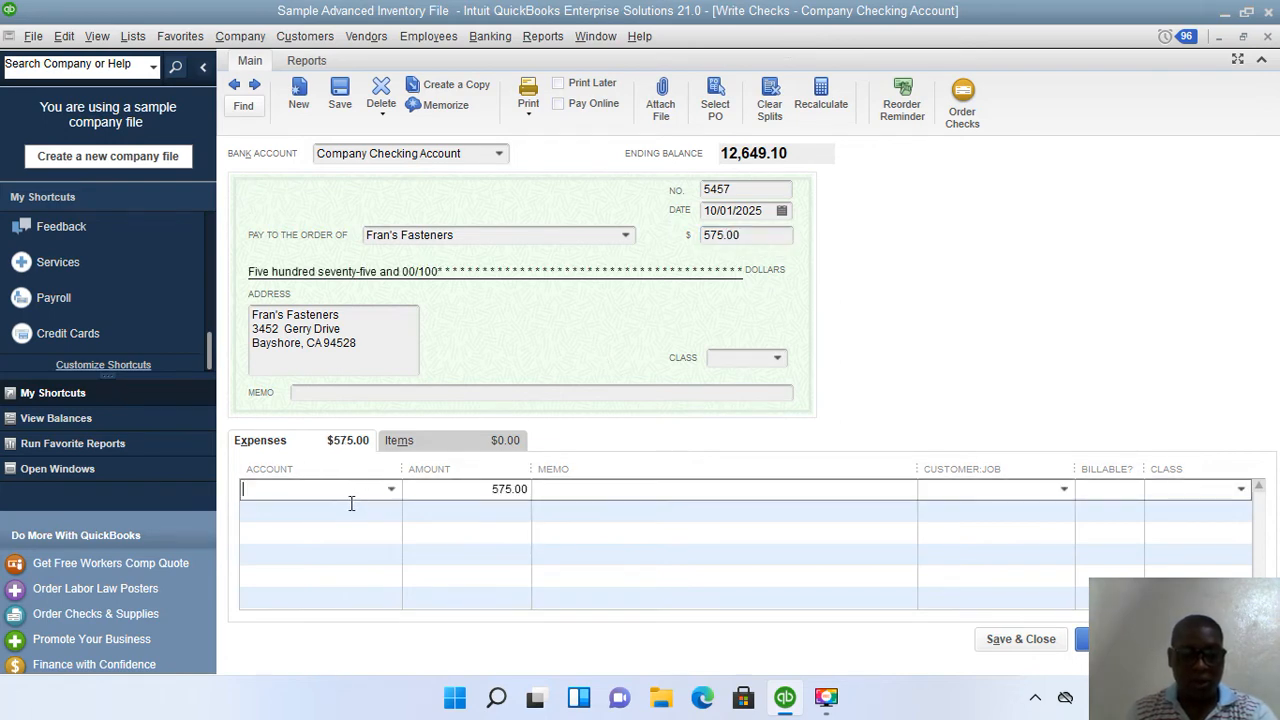
left_click(391, 489)
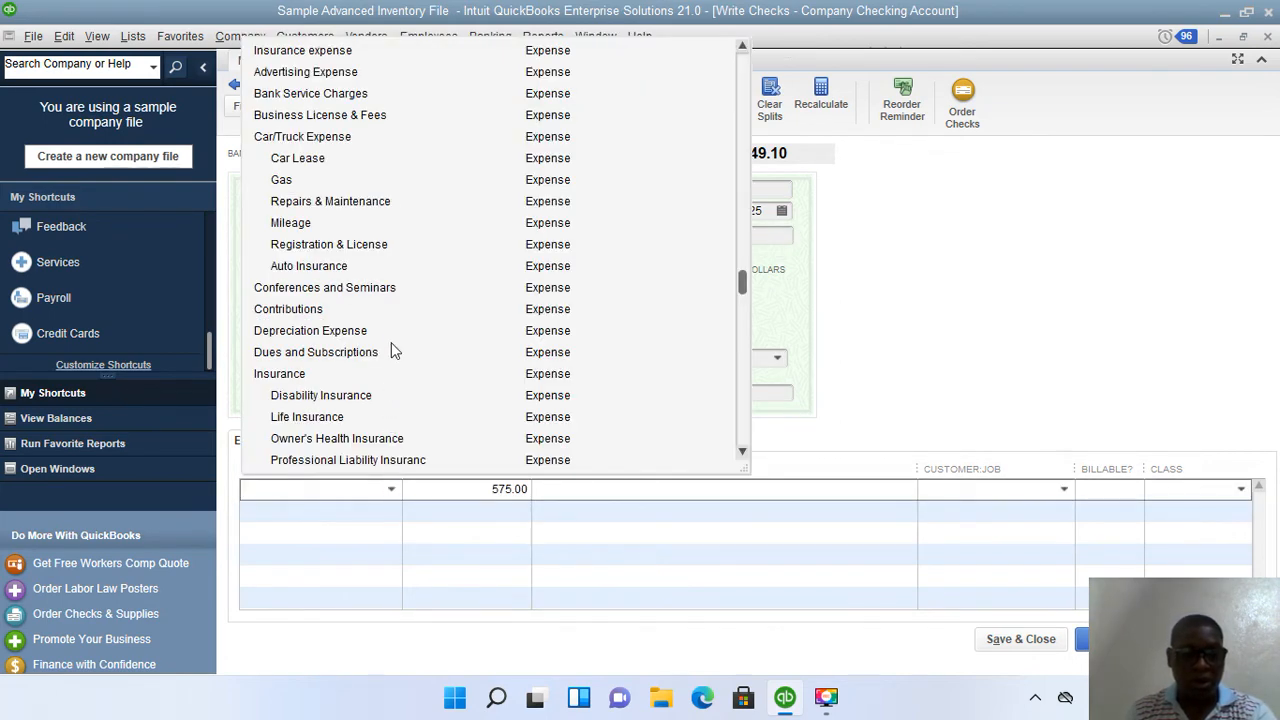
scroll(392, 350, "up", 6)
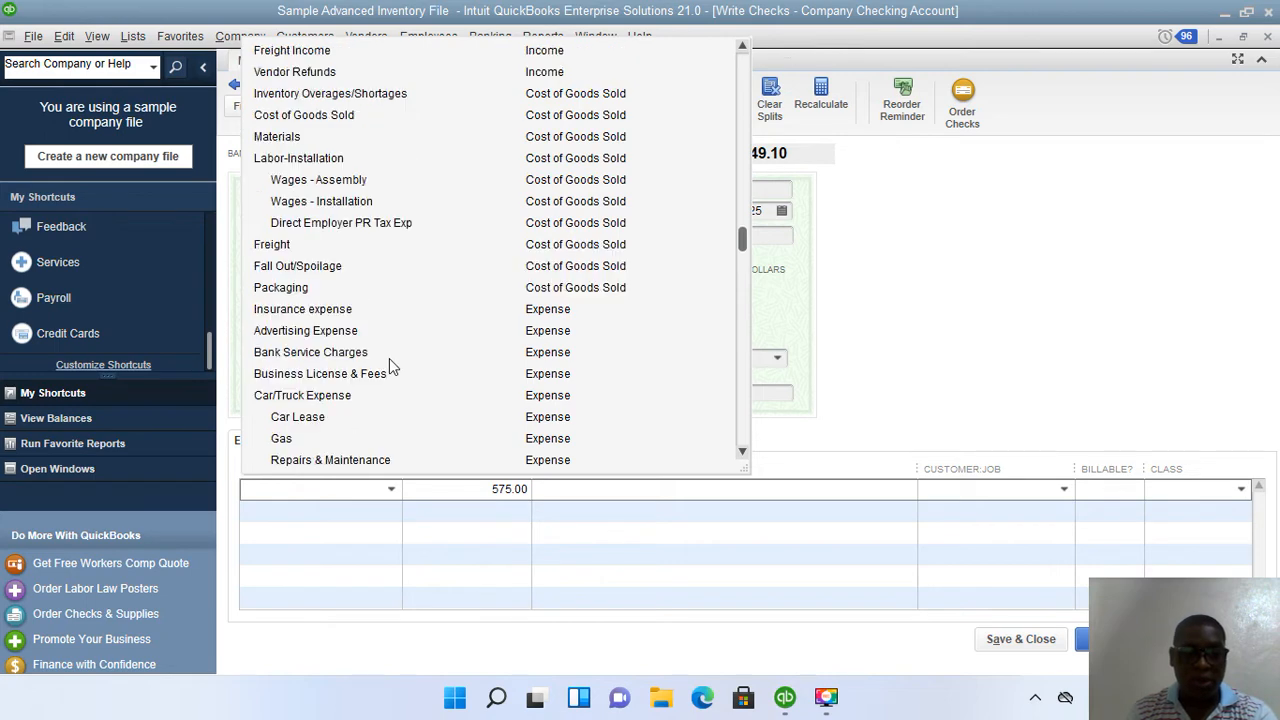
scroll(389, 368, "up", 3)
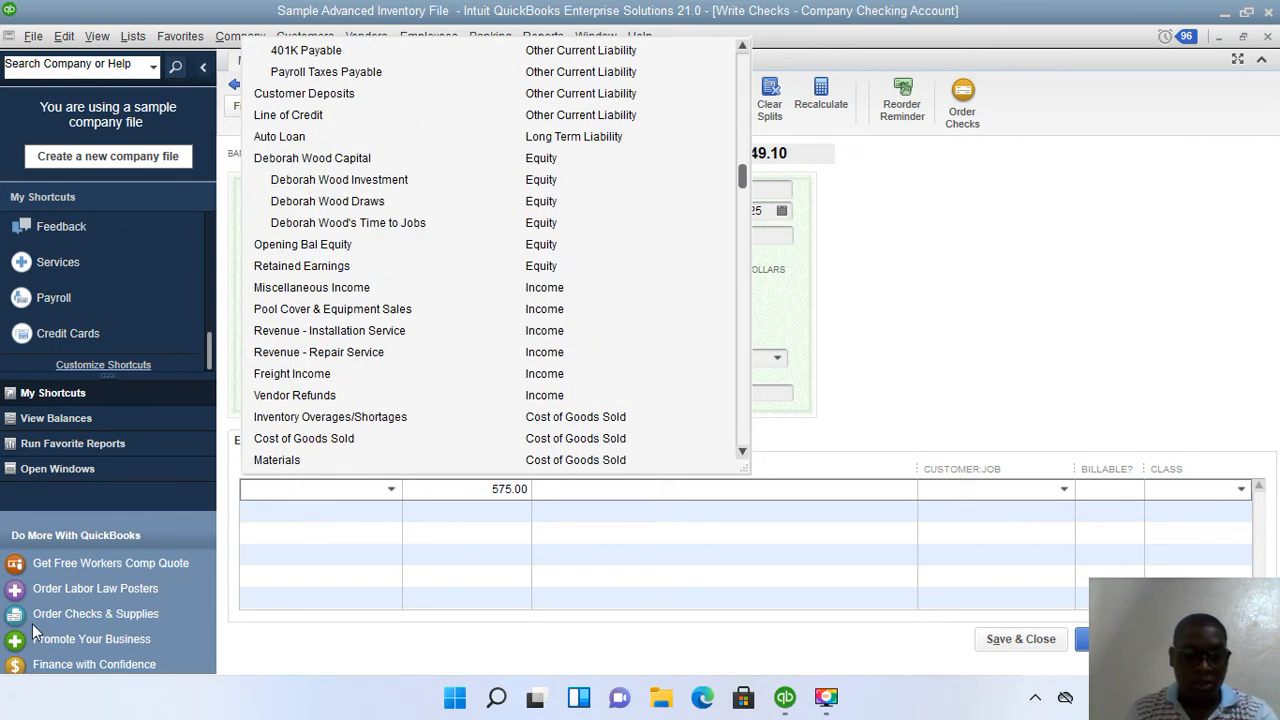
left_click(247, 489)
type("com")
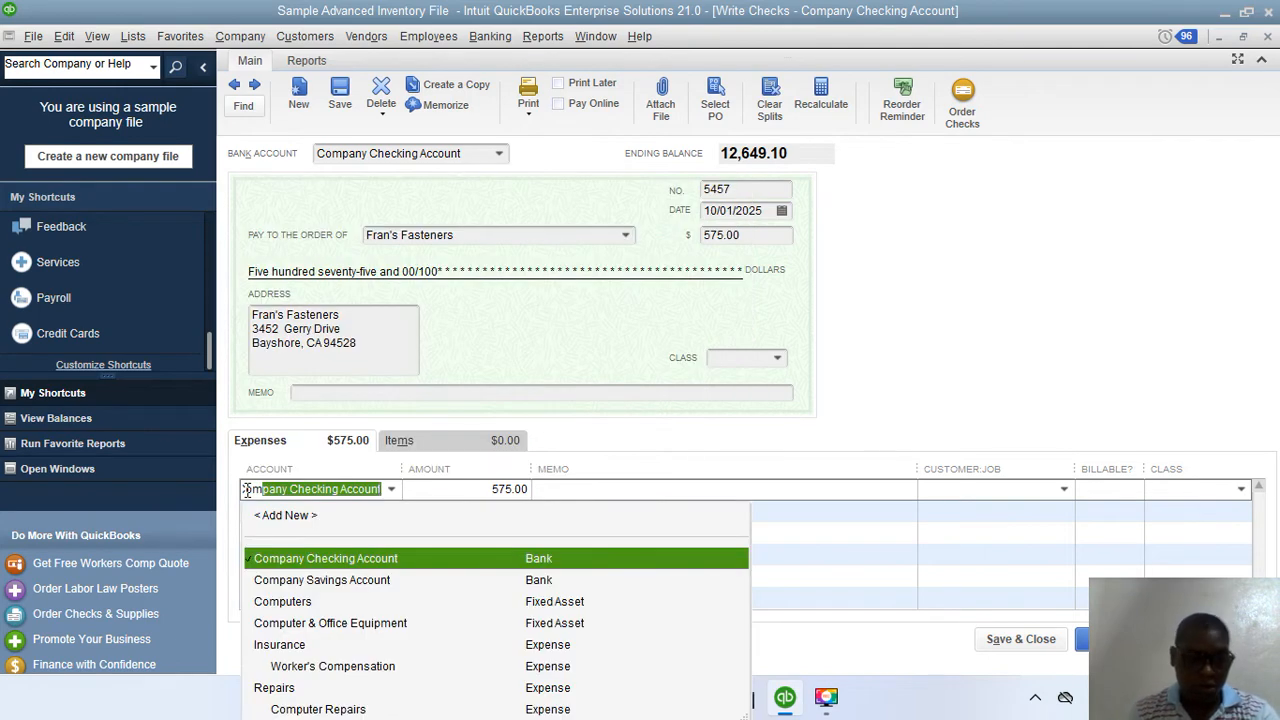
left_click(316, 603)
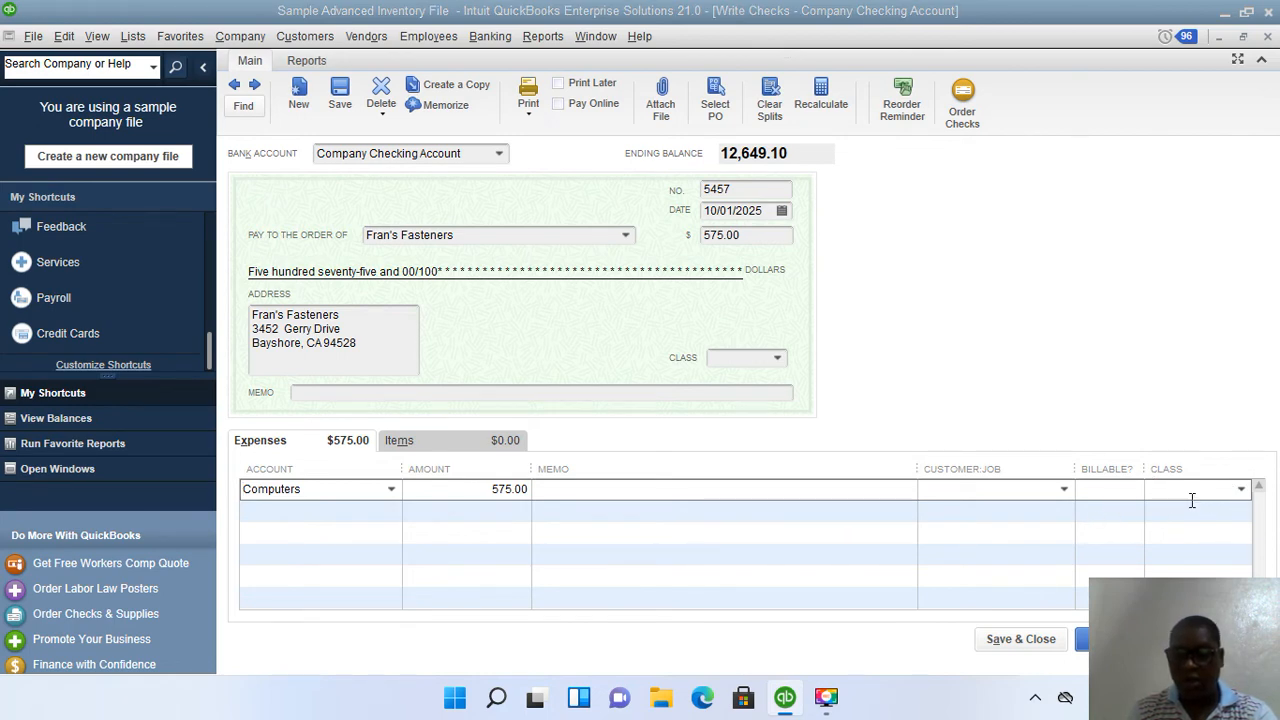
left_click(1020, 641)
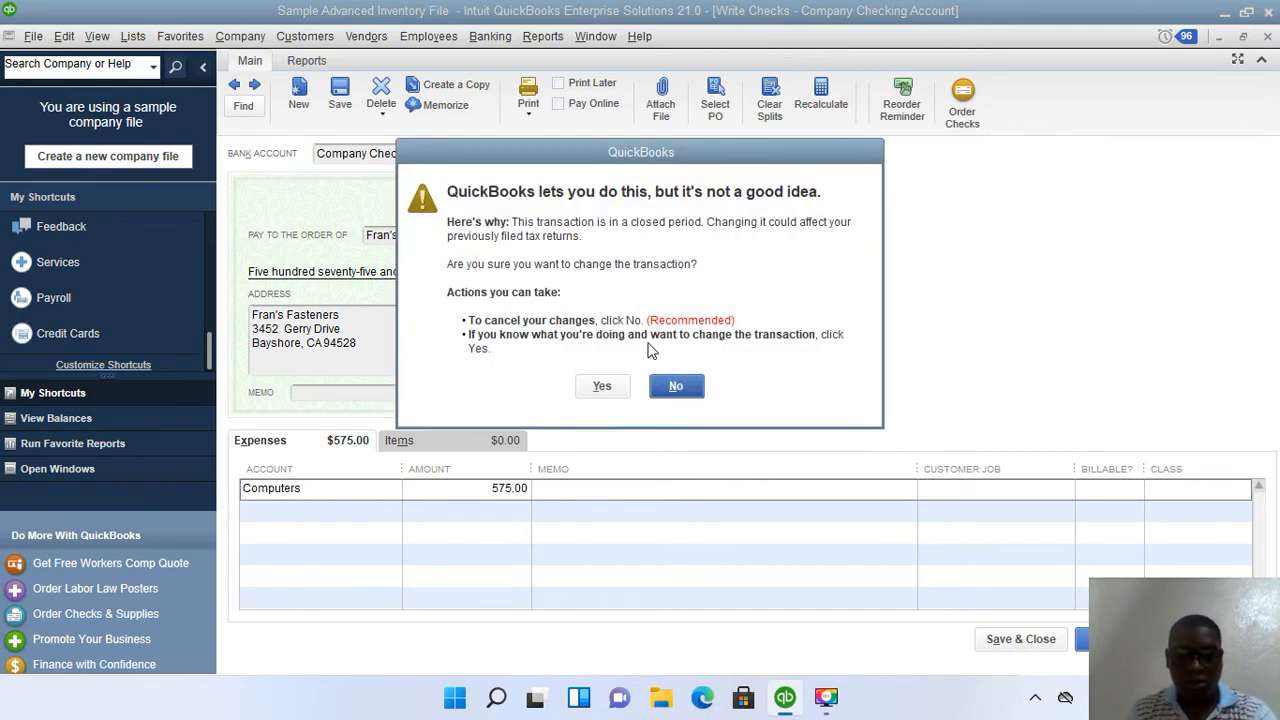
left_click(601, 387)
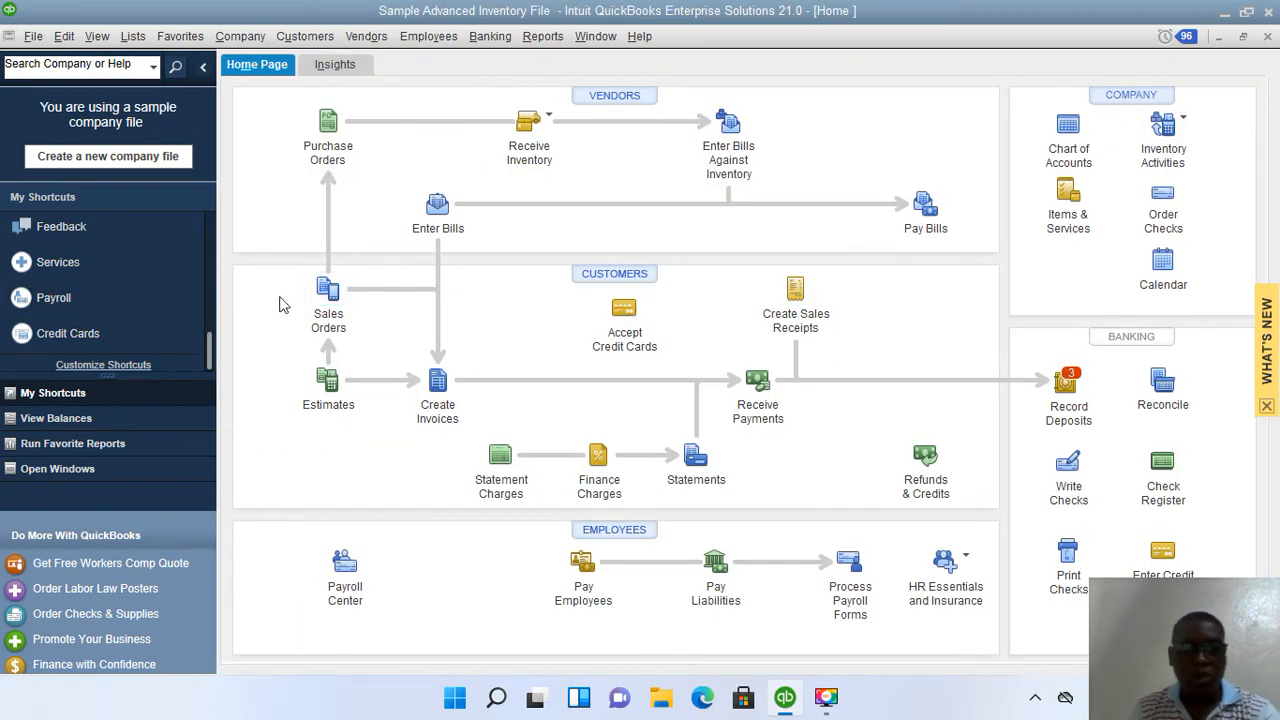
Run the Balance Sheet Standard report and open the transactions behind the Computers amount under Fixed Assets
left_click(540, 40)
mouse_move(770, 240)
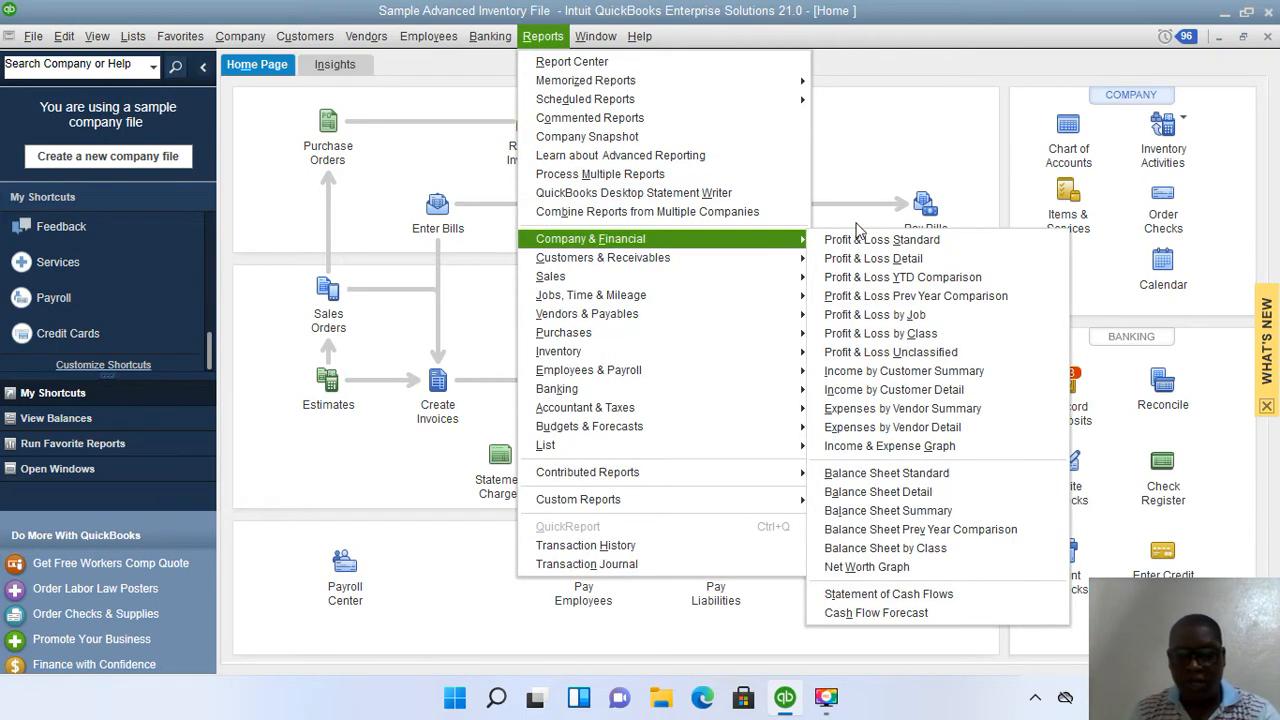
left_click(886, 473)
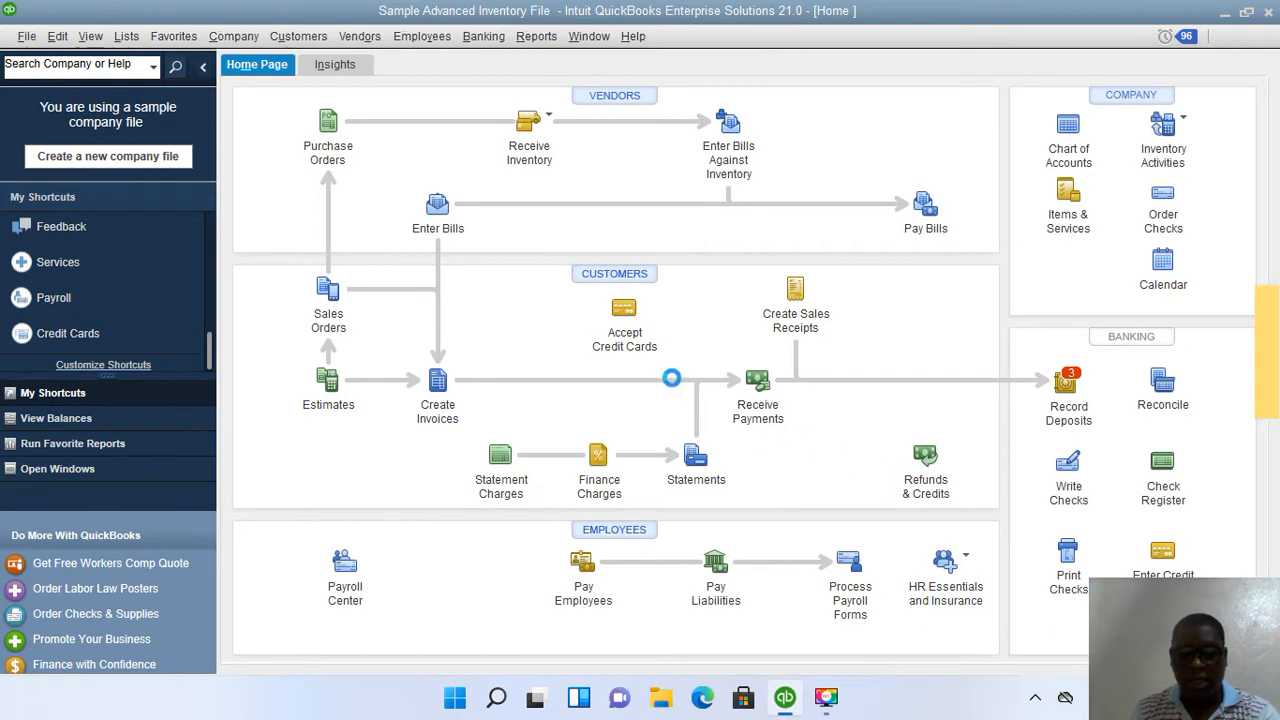
scroll(673, 343, "down", 2)
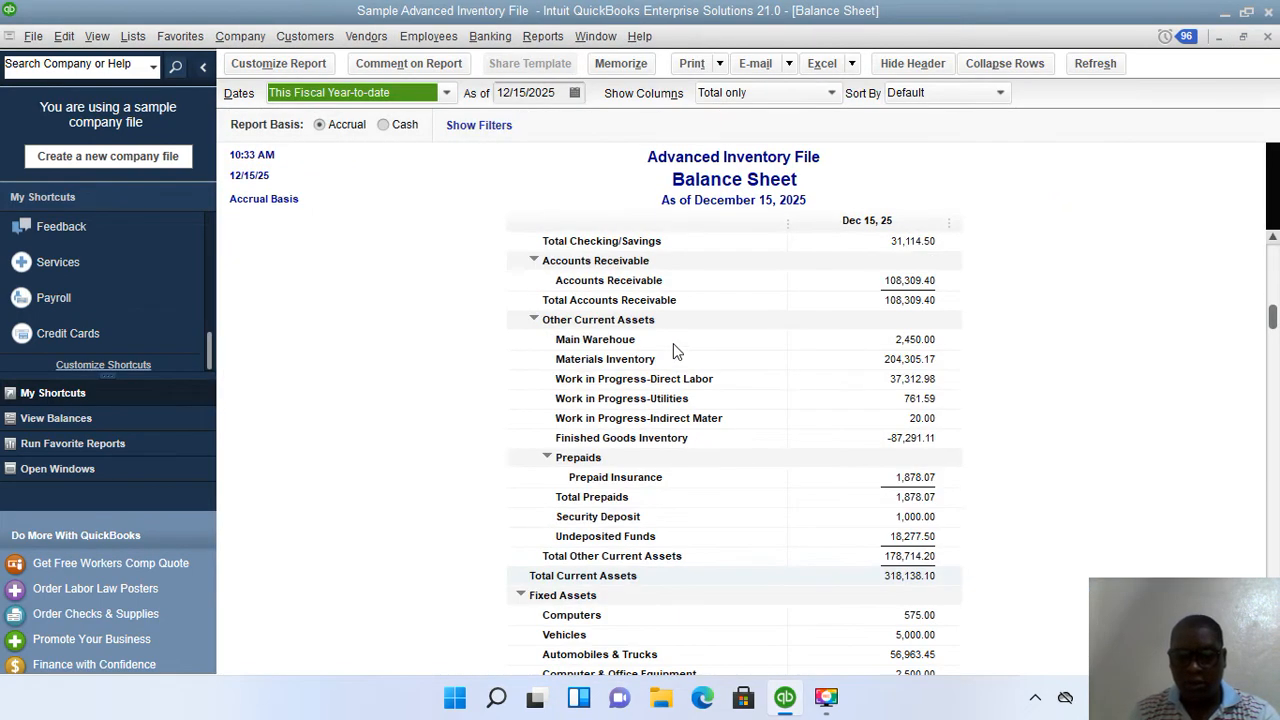
scroll(725, 437, "down", 2)
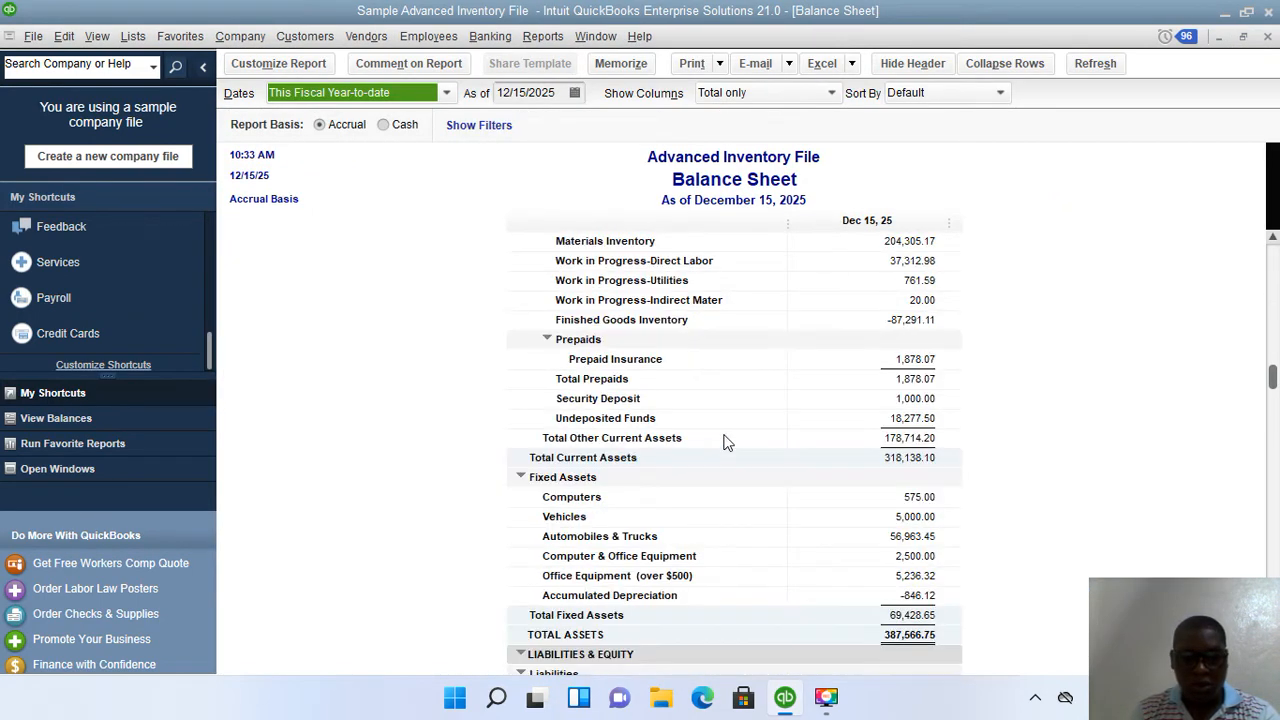
scroll(727, 443, "down", 2)
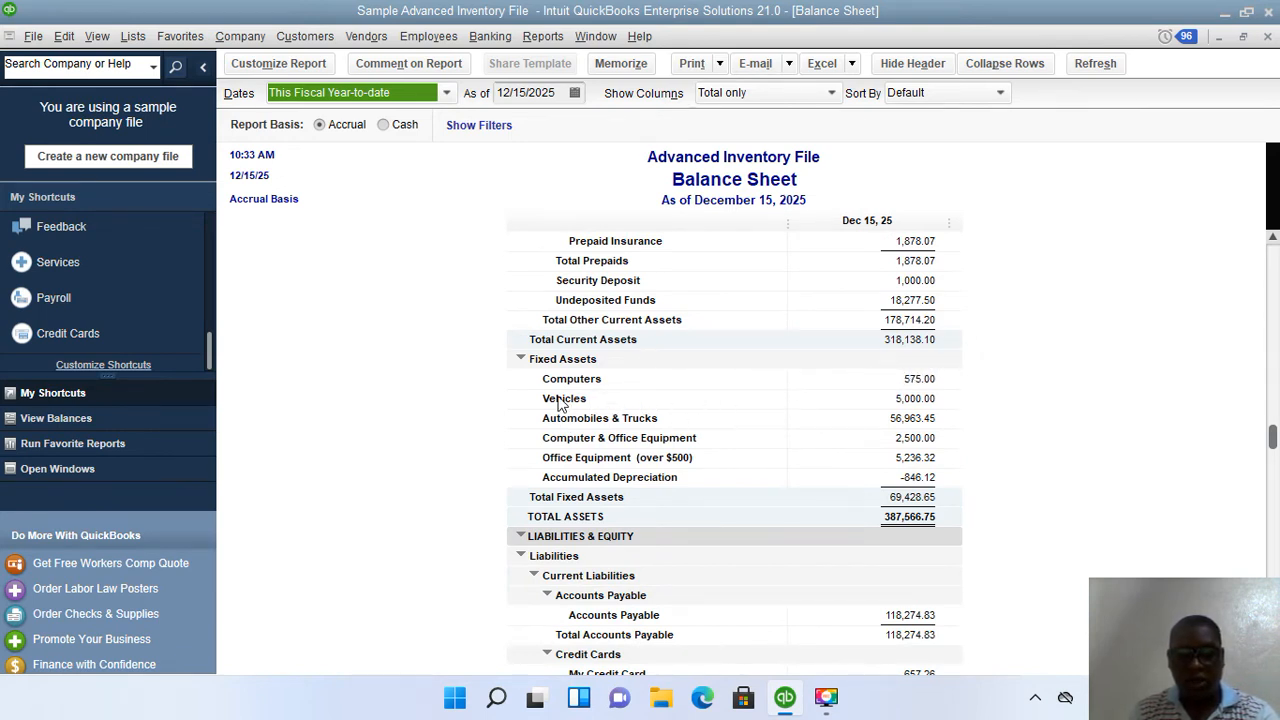
left_click(920, 380)
double_click(920, 380)
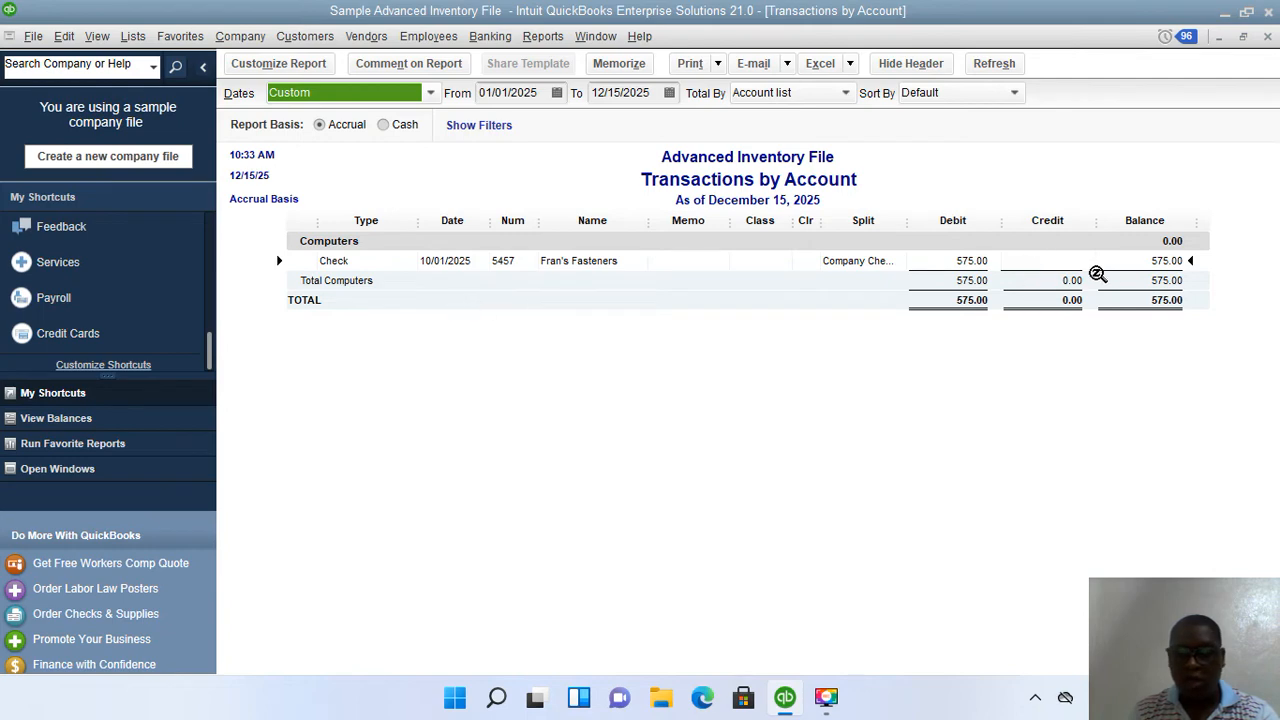
Open the check to Fran's Fasteners from the Computers transaction report to review it, then close the check and both reports
double_click(1172, 257)
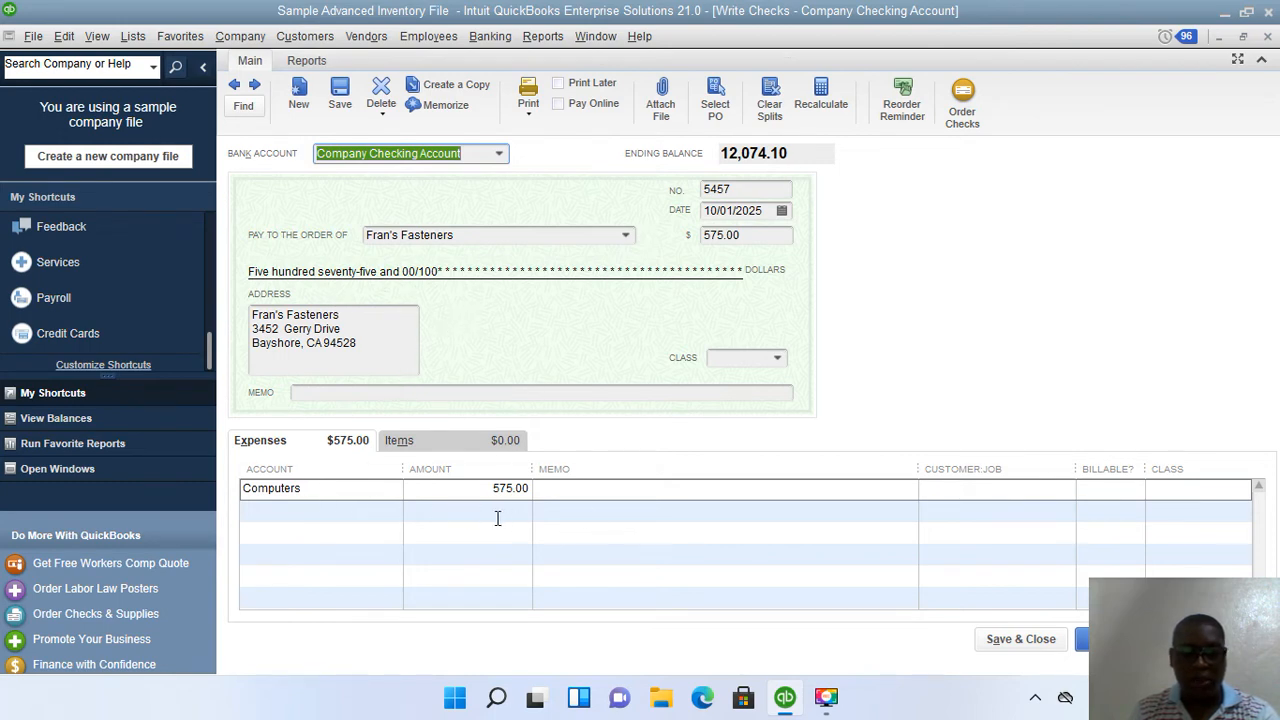
left_click(1269, 37)
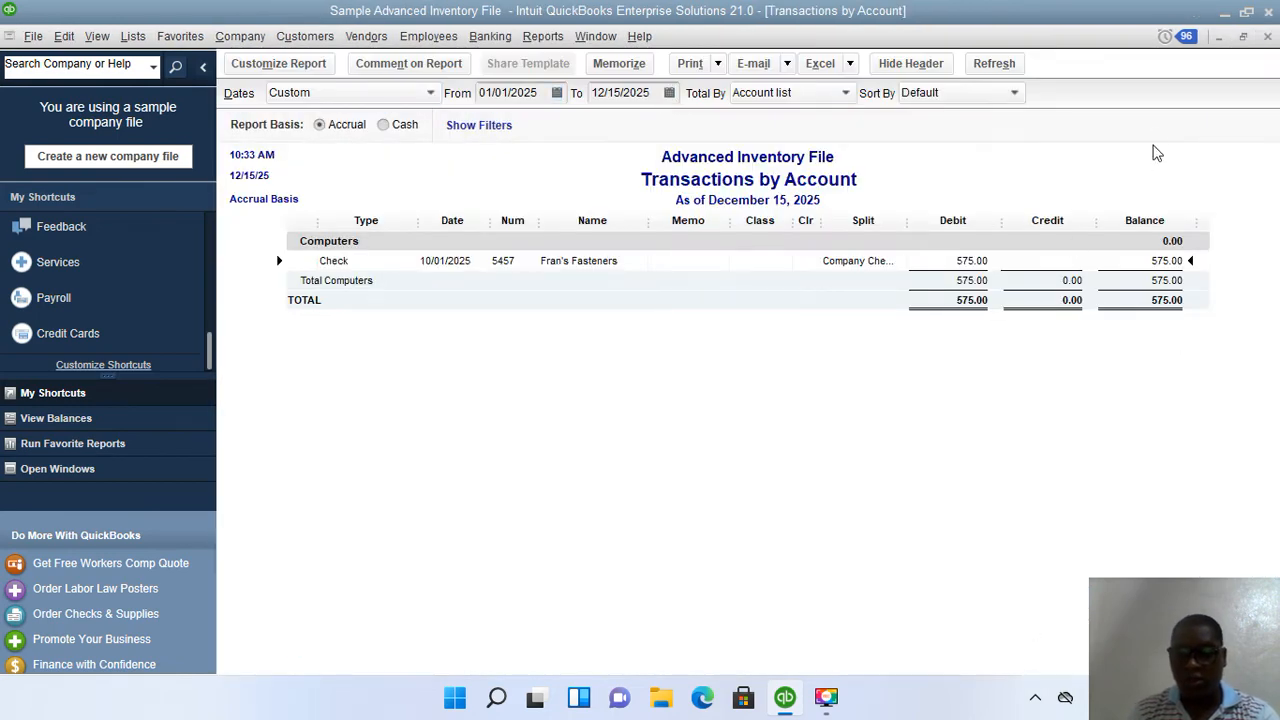
left_click(1268, 37)
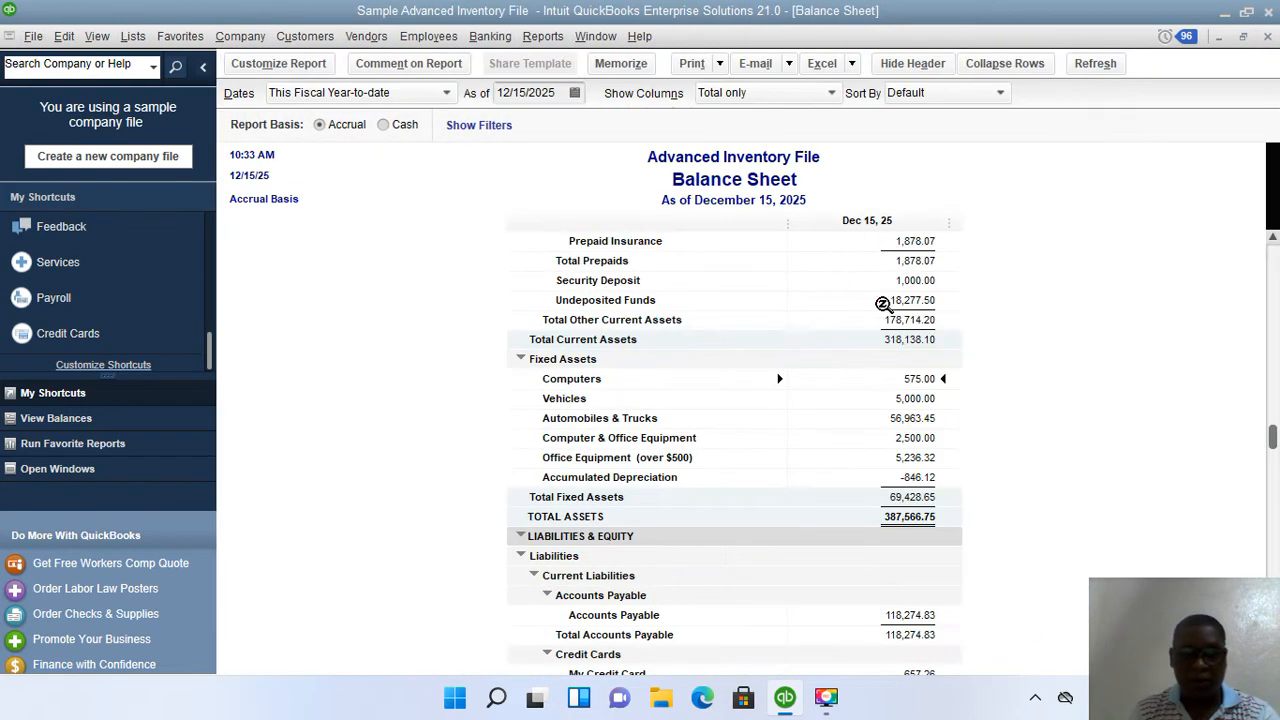
left_click(1268, 37)
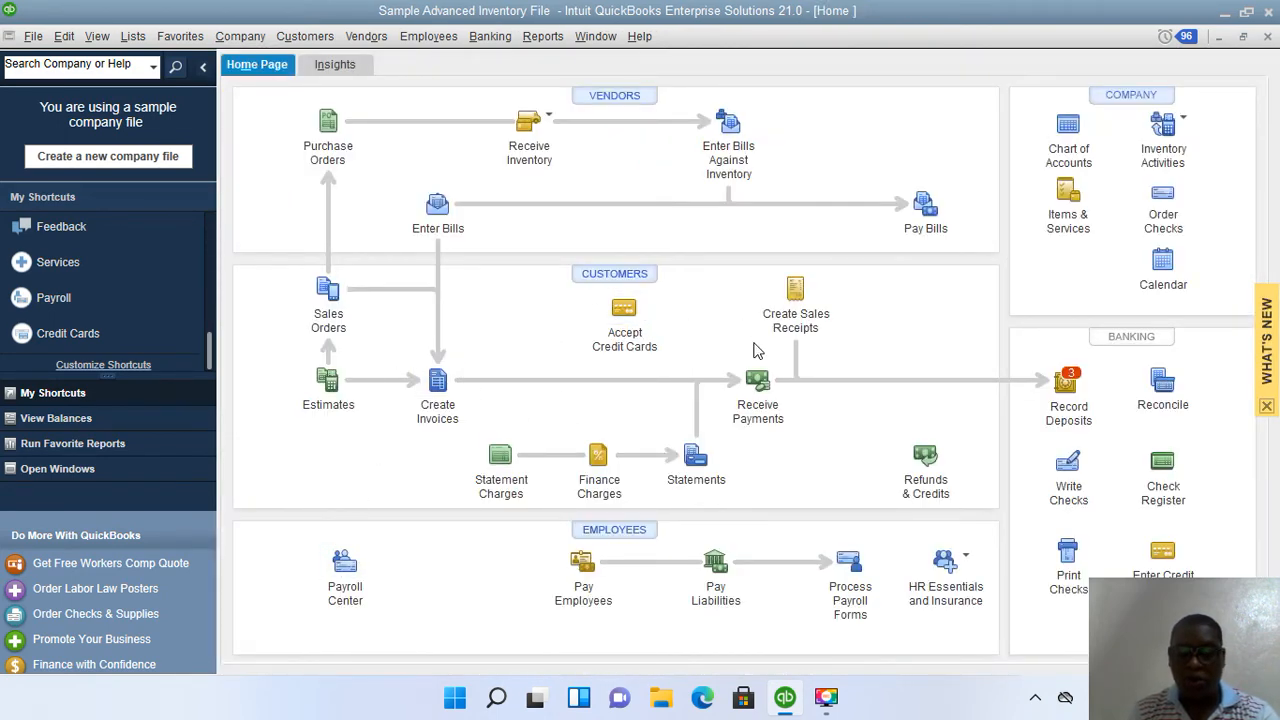
Start a new account in the chart of accounts with the type Other Current Asset
key("ctrl+a")
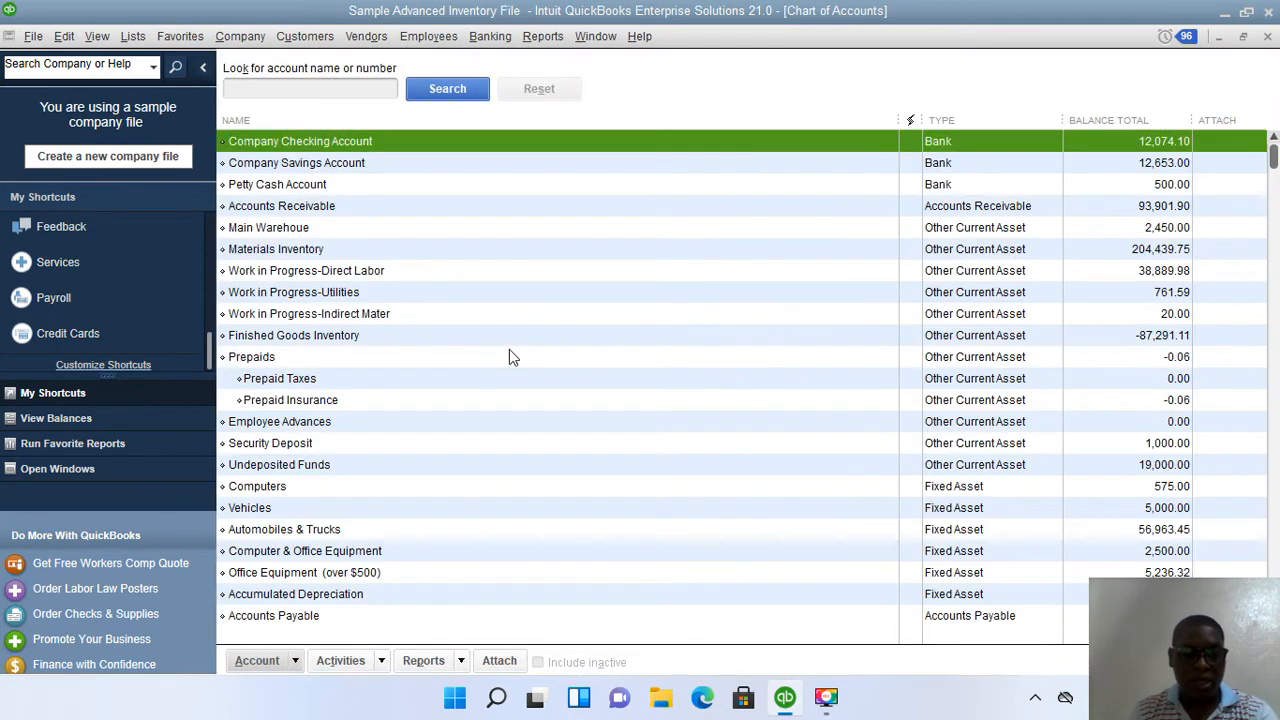
scroll(509, 357, "down", 4)
scroll(513, 350, "down", 3)
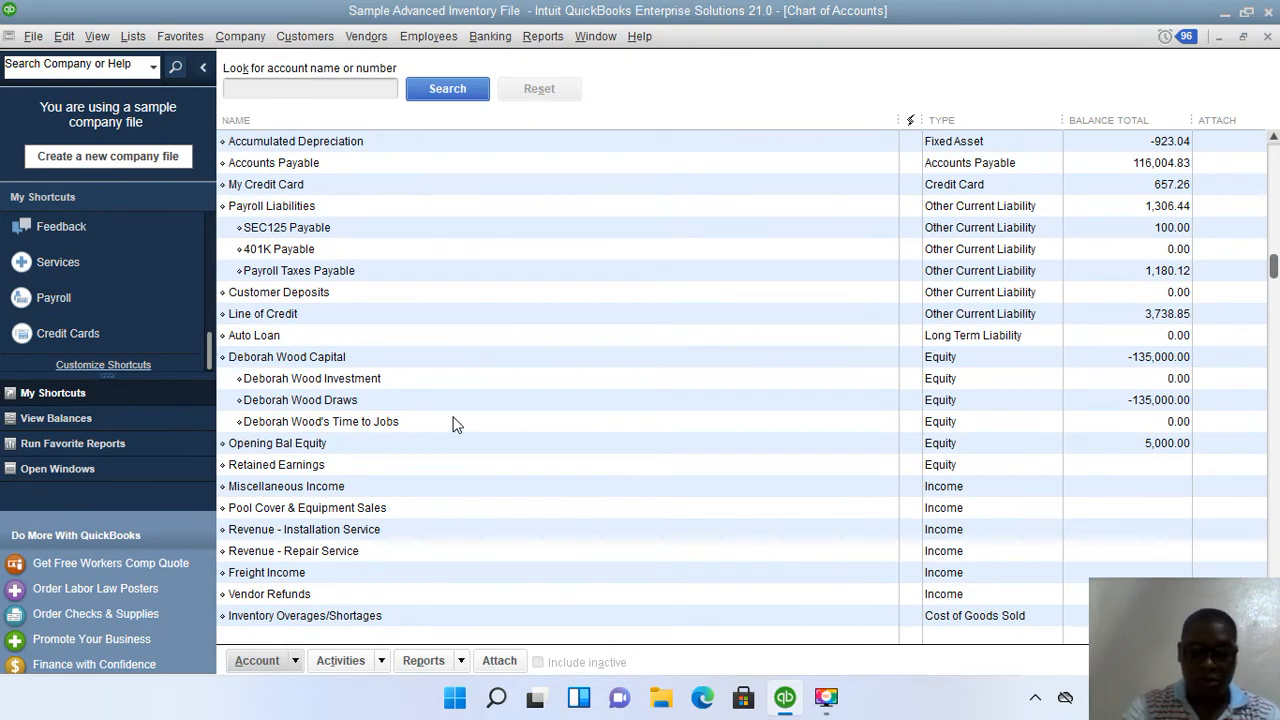
key("ctrl+n")
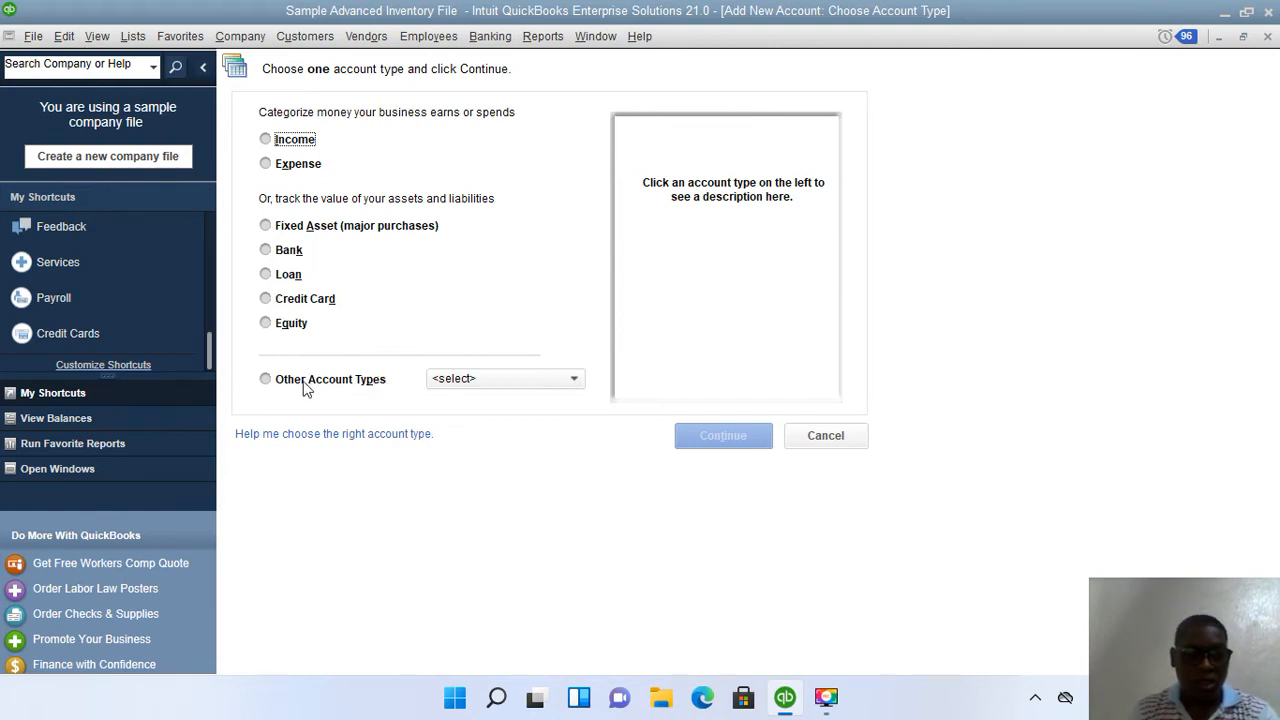
left_click(265, 380)
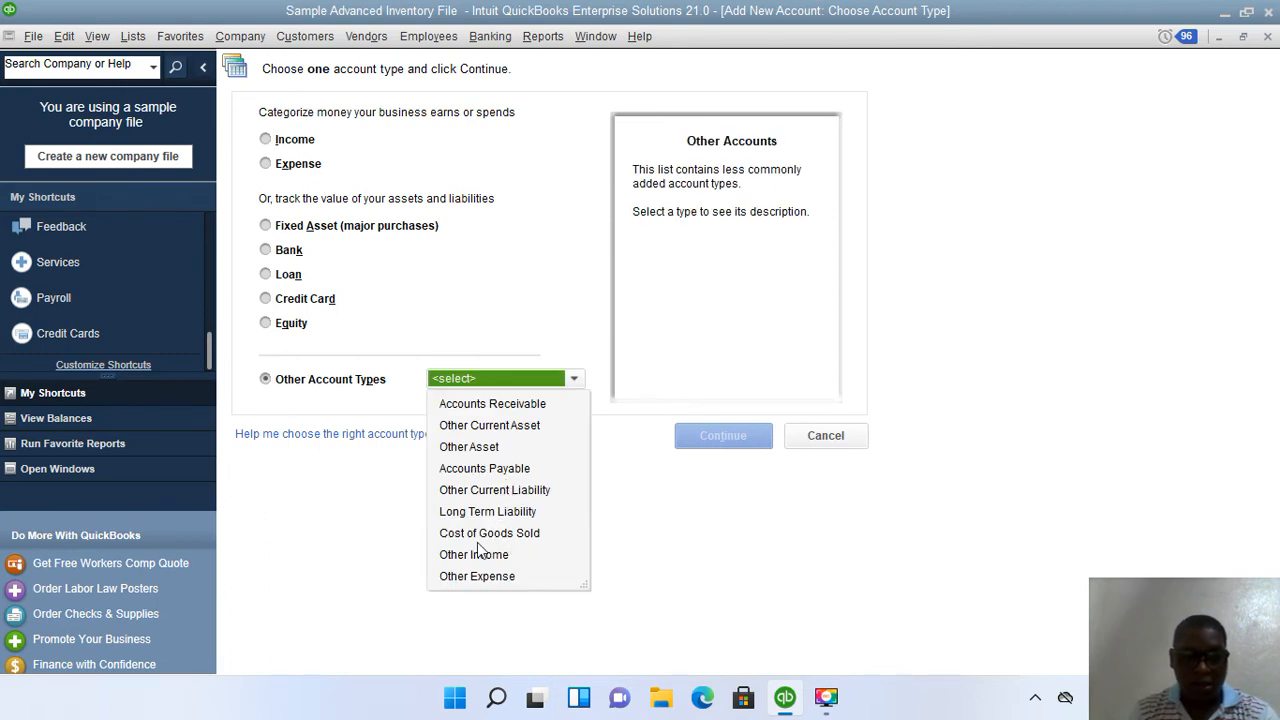
left_click(482, 425)
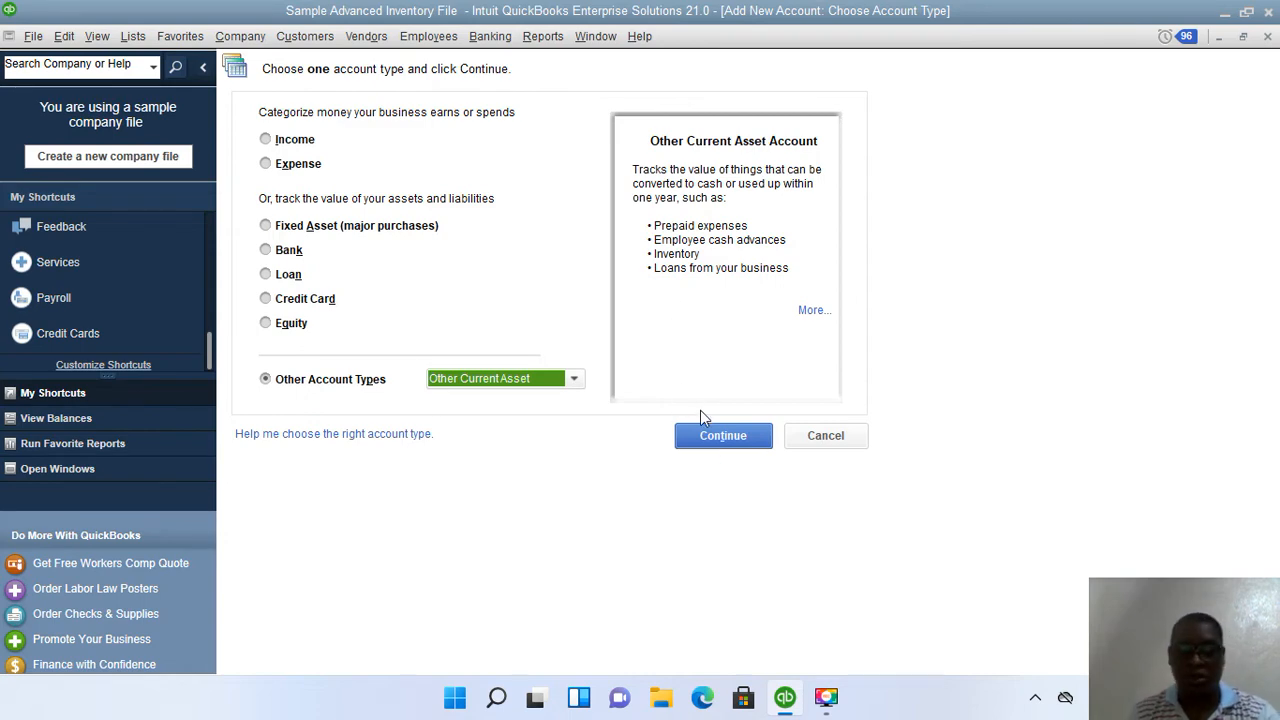
left_click(717, 435)
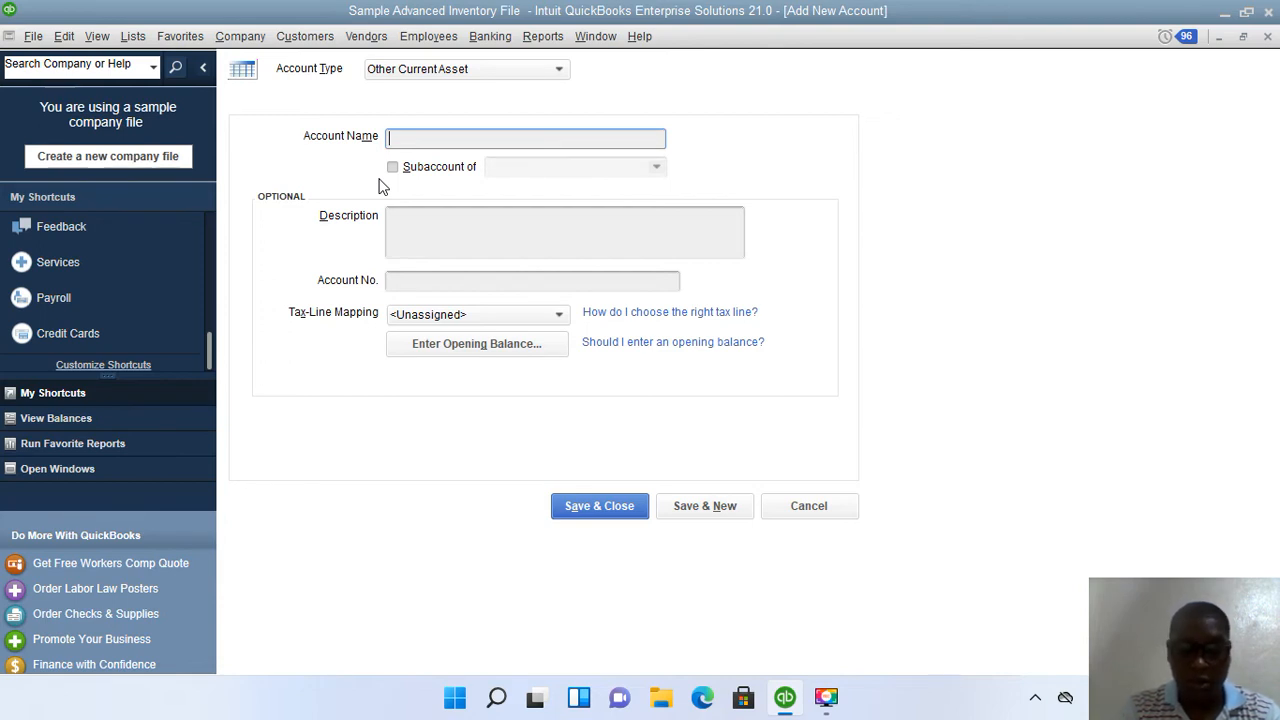
Name the new account Prepaid Insurance and save it without an opening balance
type("Prepaid")
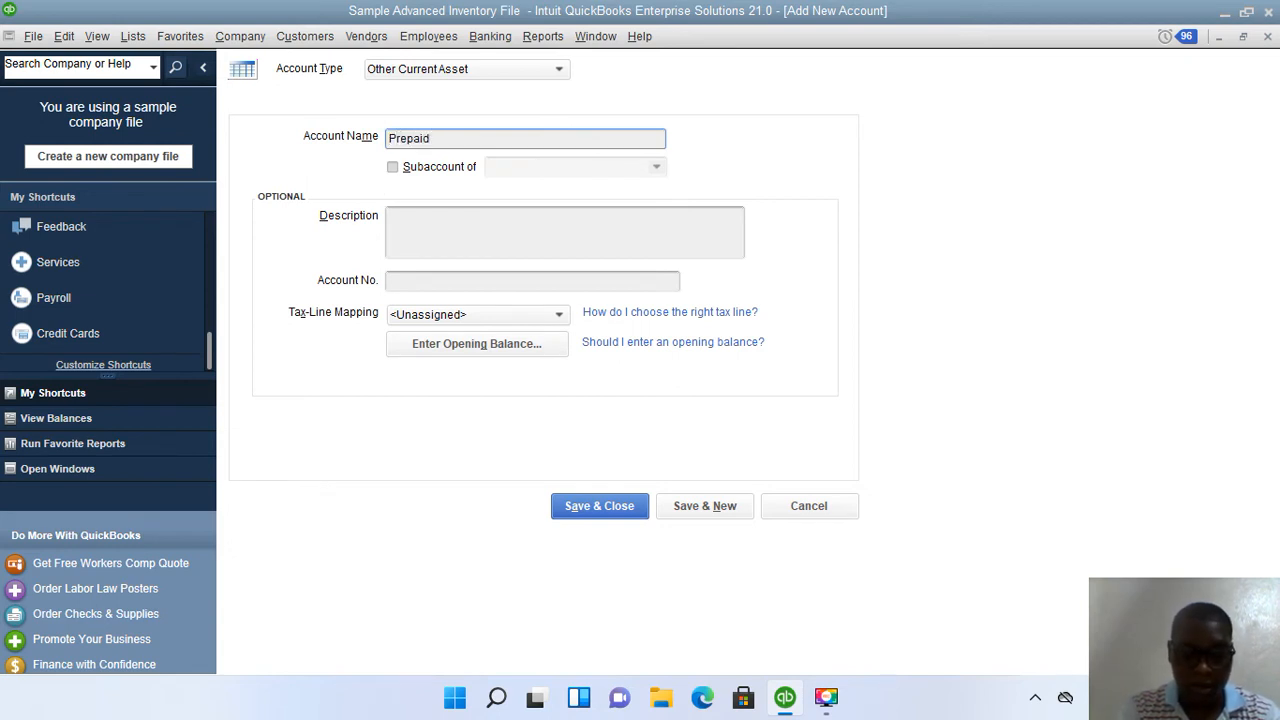
type(" Insurance")
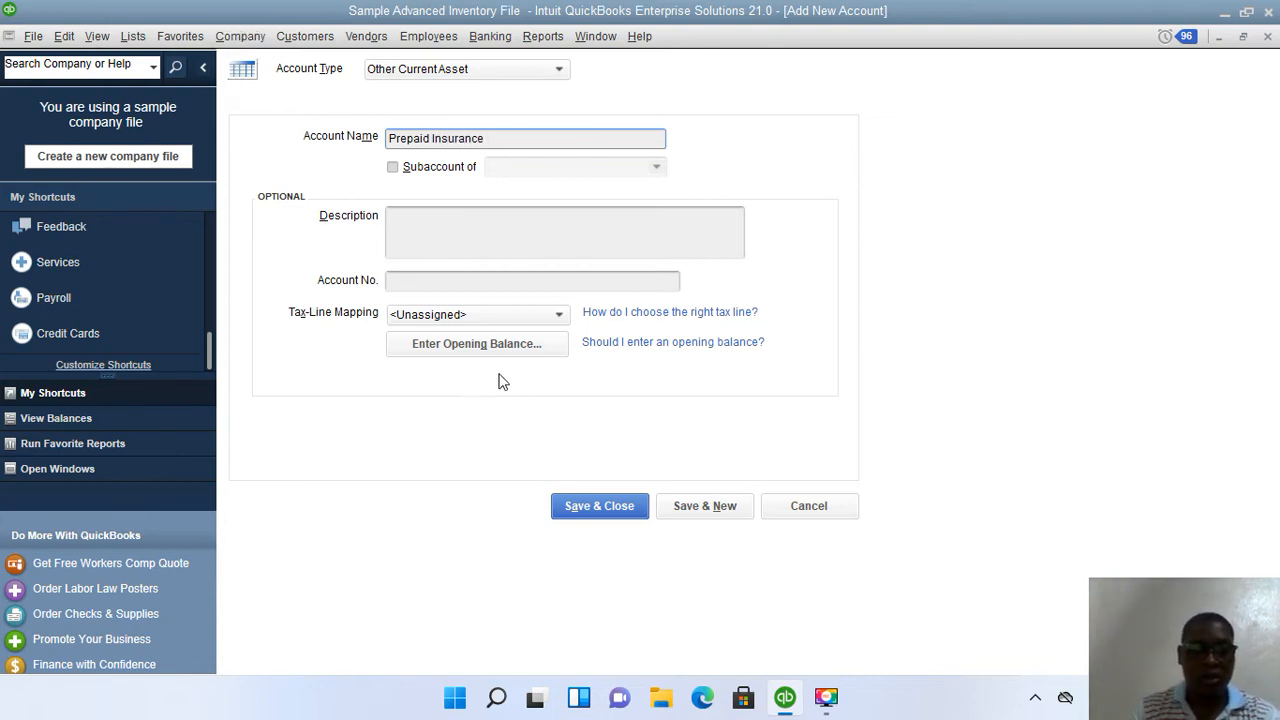
left_click(451, 348)
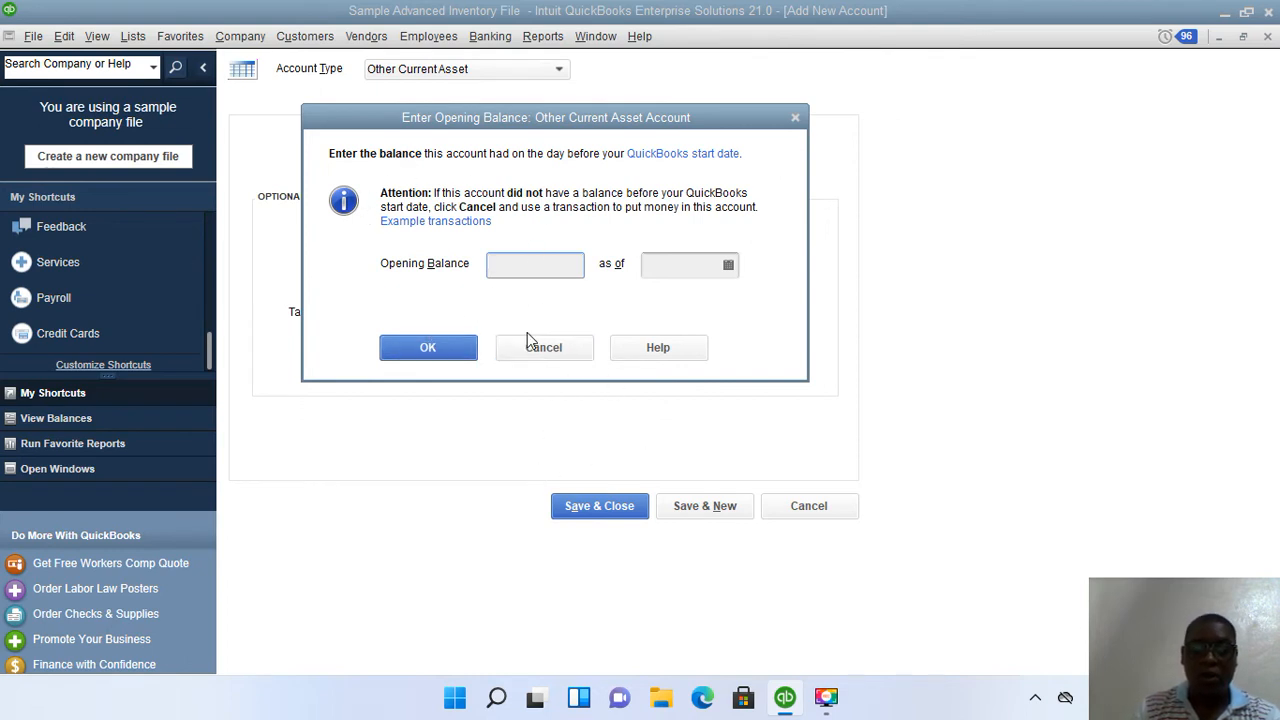
left_click(558, 349)
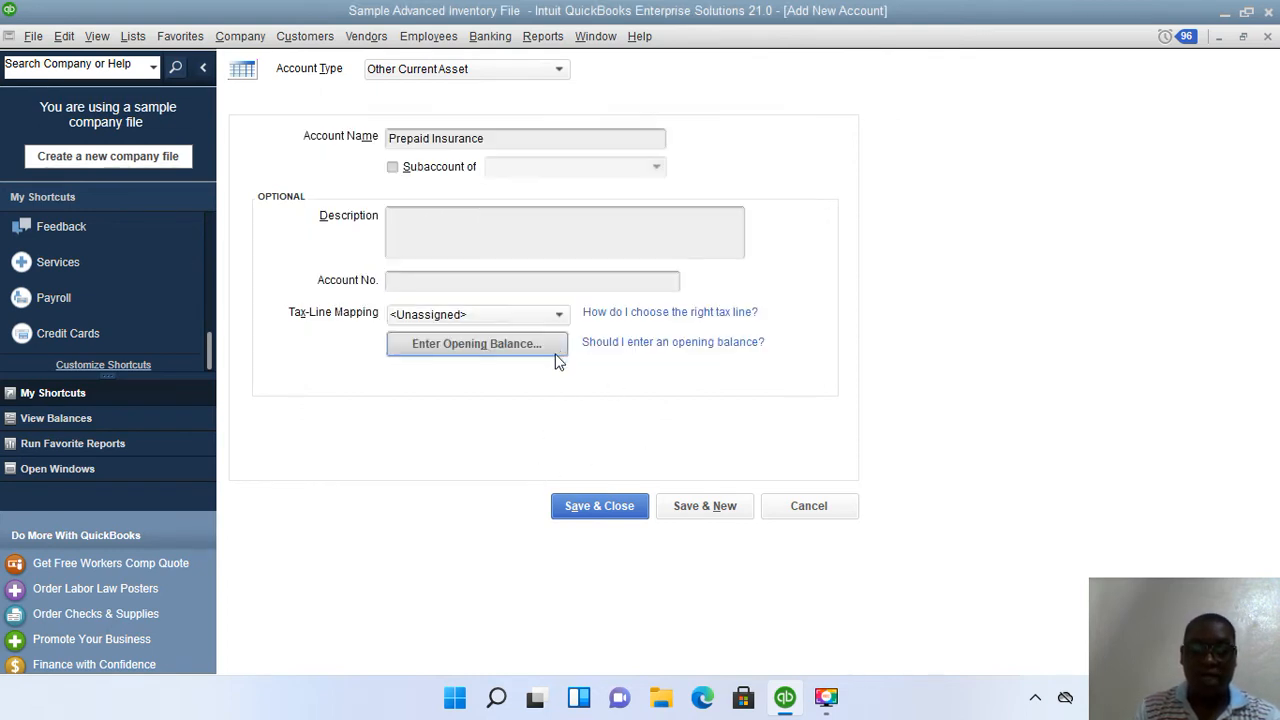
left_click(600, 507)
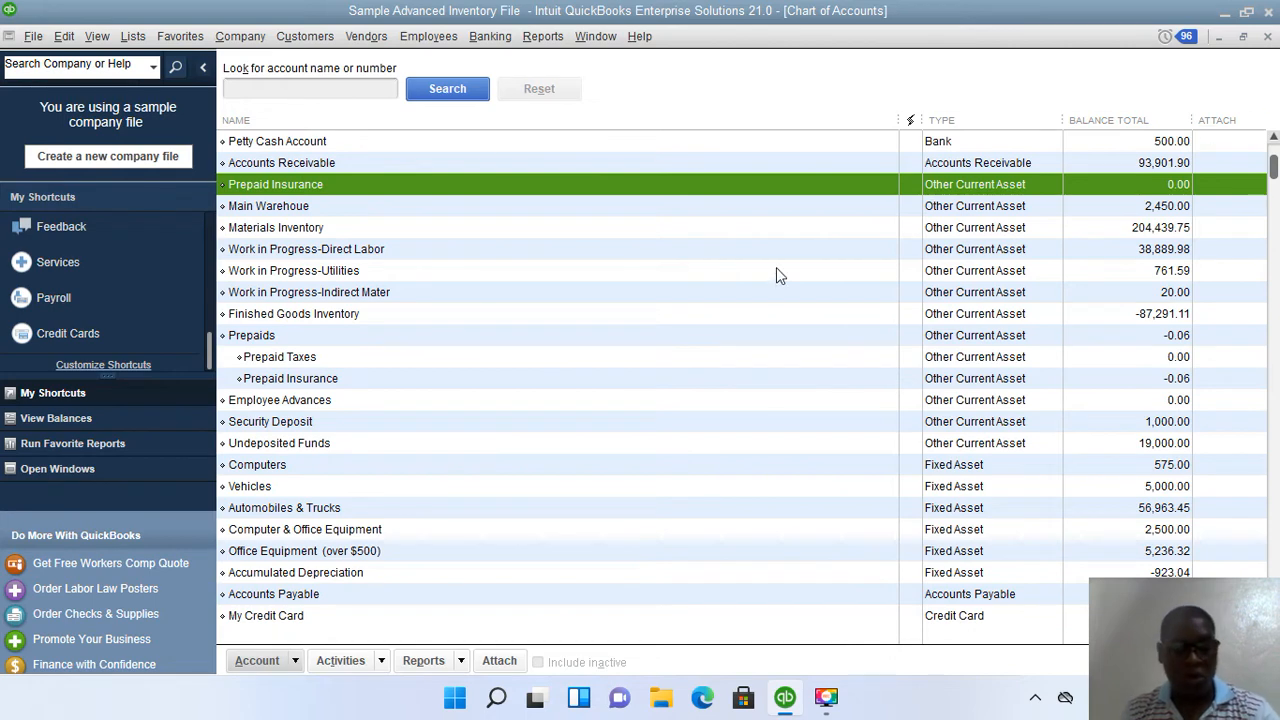
Start a new check from the Company Checking Account payable to the Chamber of Commerce
key("ctrl+w")
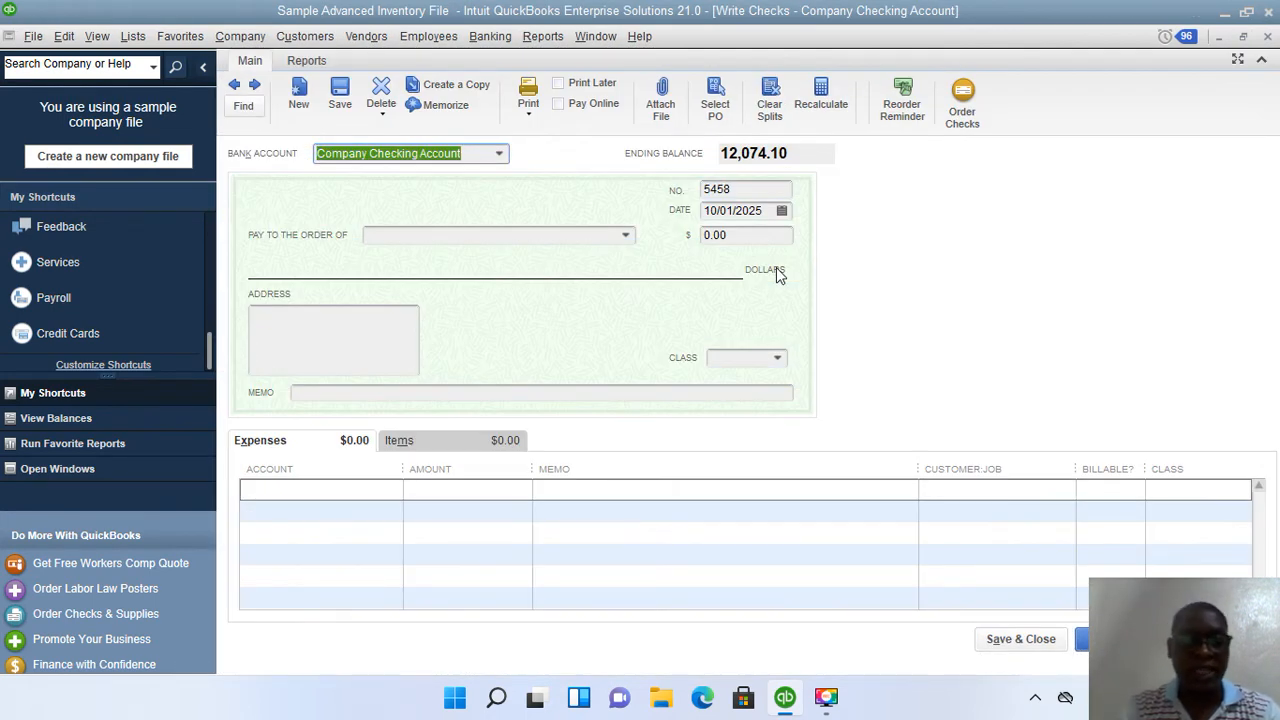
left_click(626, 235)
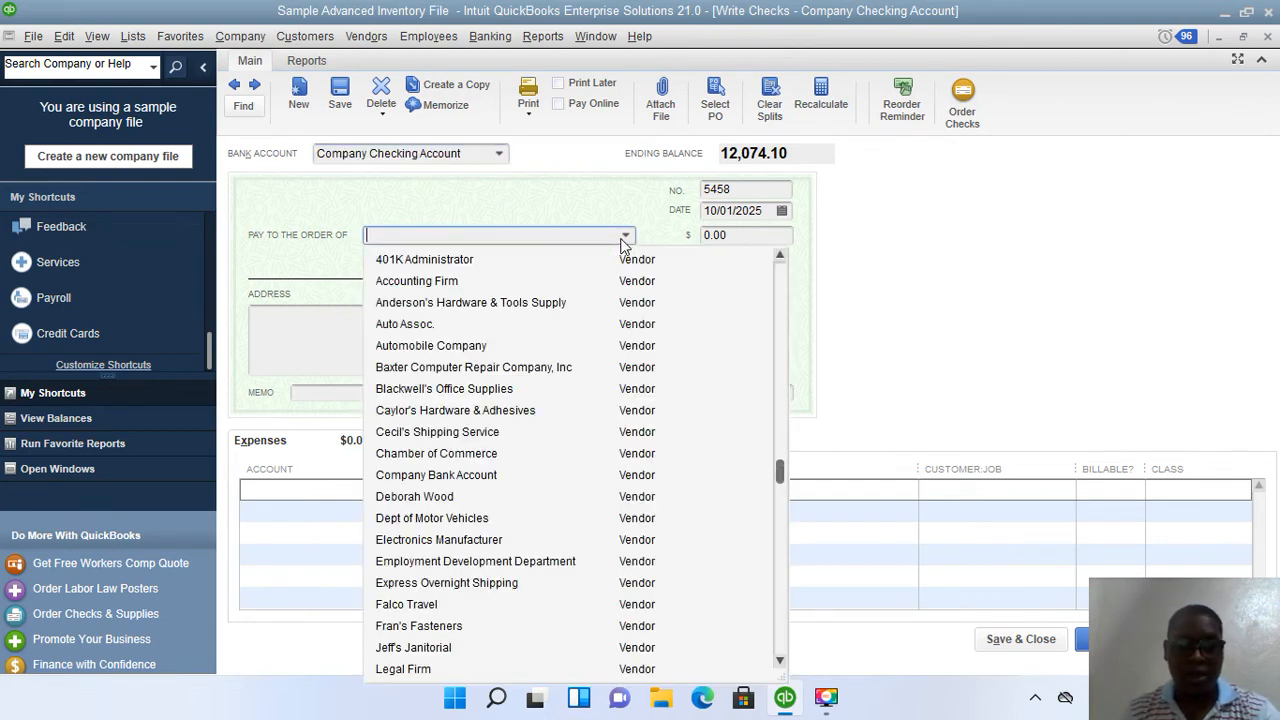
scroll(553, 395, "down", 8)
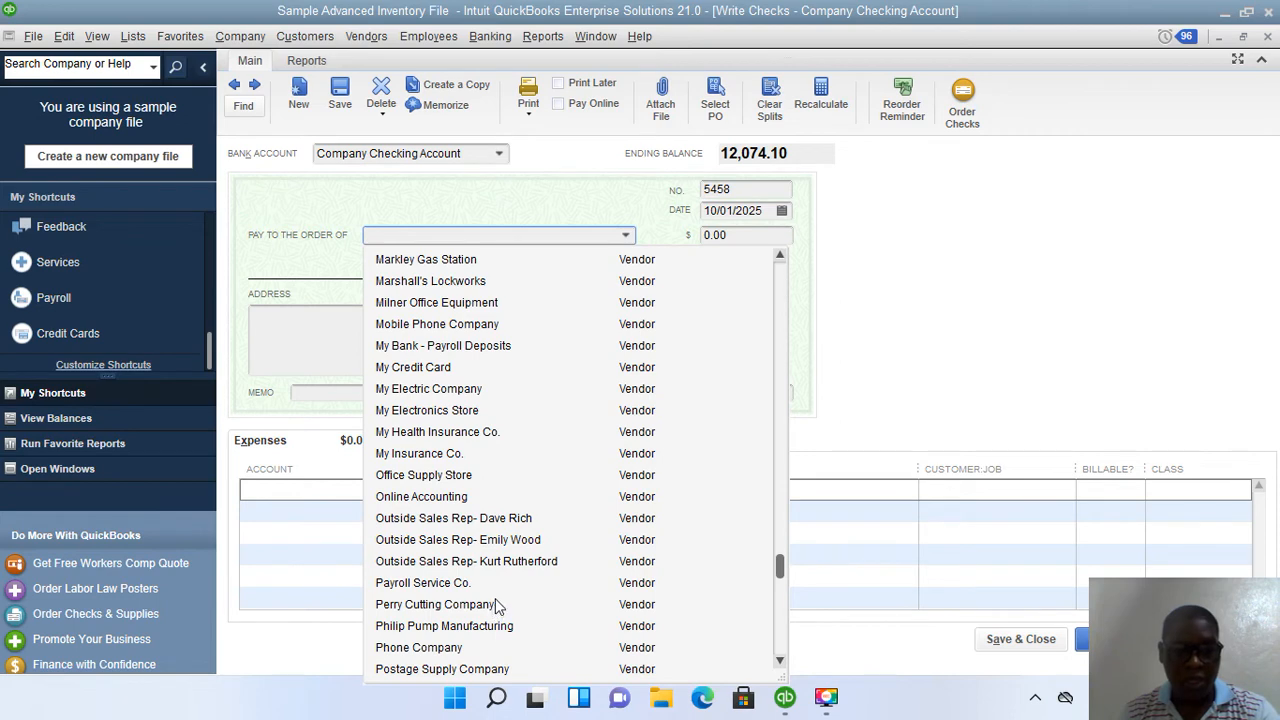
scroll(491, 590, "up", 10)
scroll(491, 585, "up", 2)
scroll(491, 580, "down", 4)
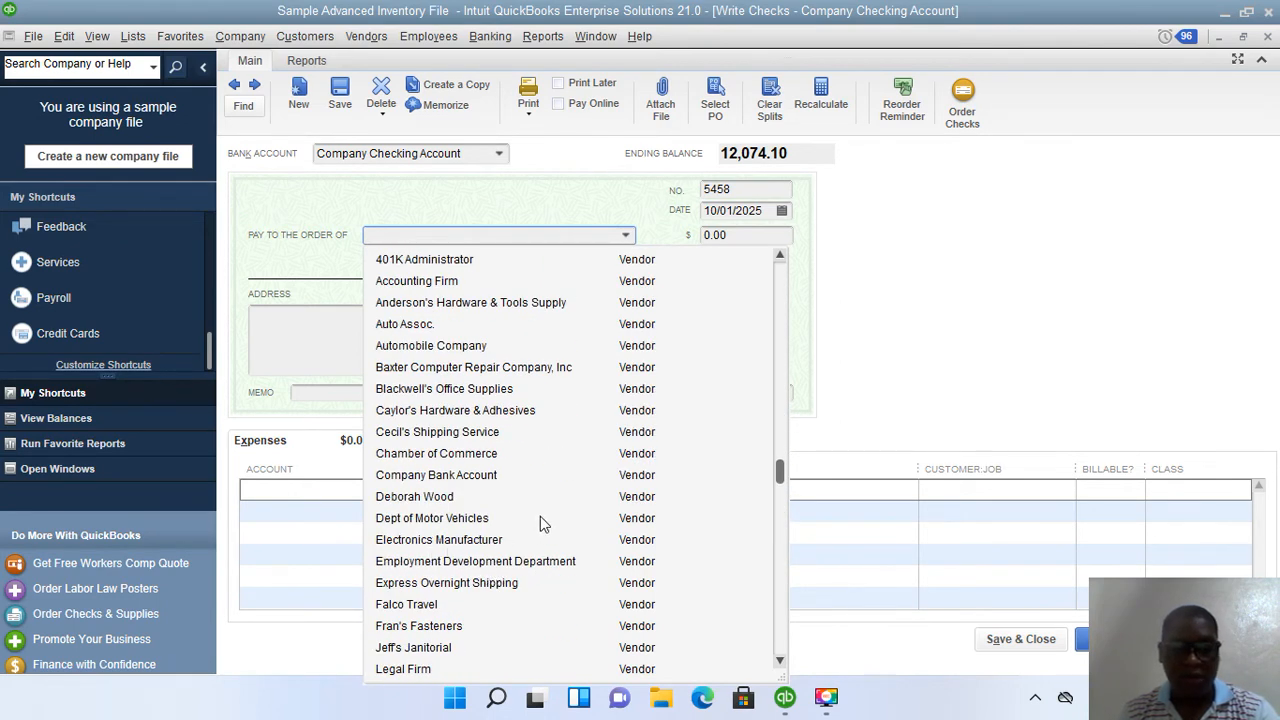
left_click(476, 456)
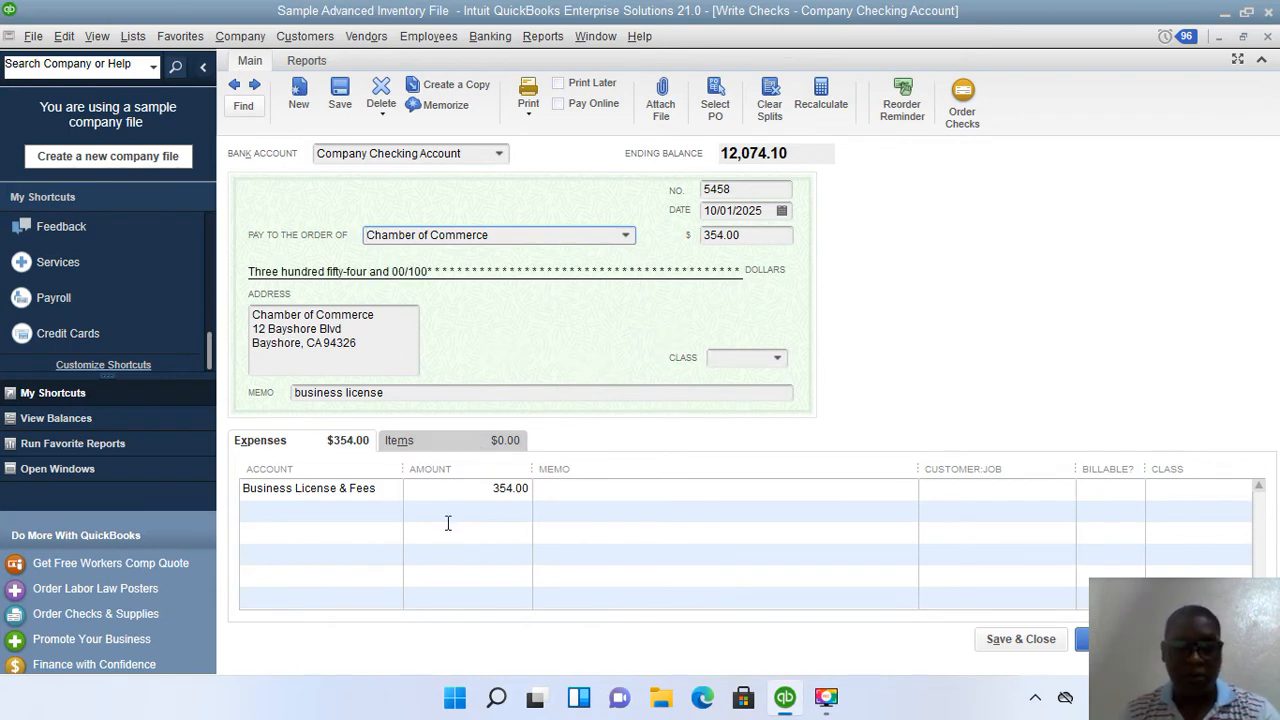
Change the check's expense line account to the top-level Prepaid Insurance account, not the subaccount under Prepaids
left_click(393, 492)
left_click(392, 494)
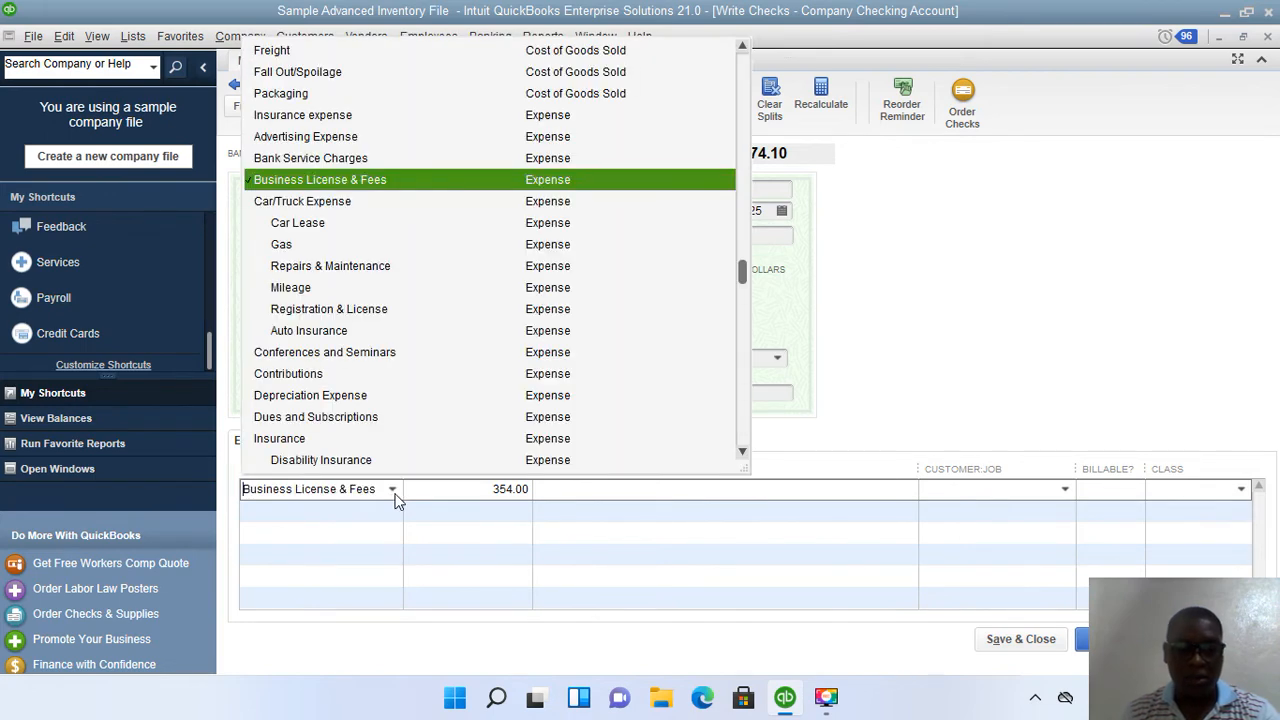
scroll(430, 397, "up", 3)
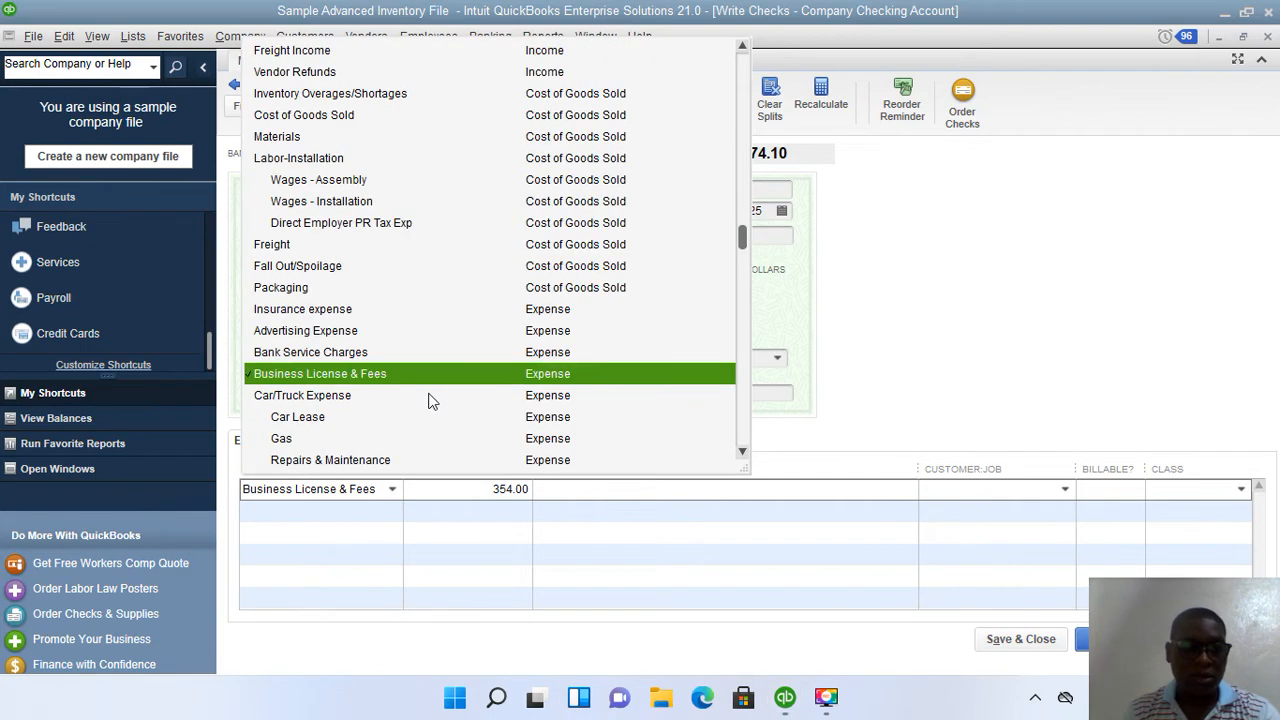
scroll(430, 397, "down", 2)
scroll(428, 396, "down", 1)
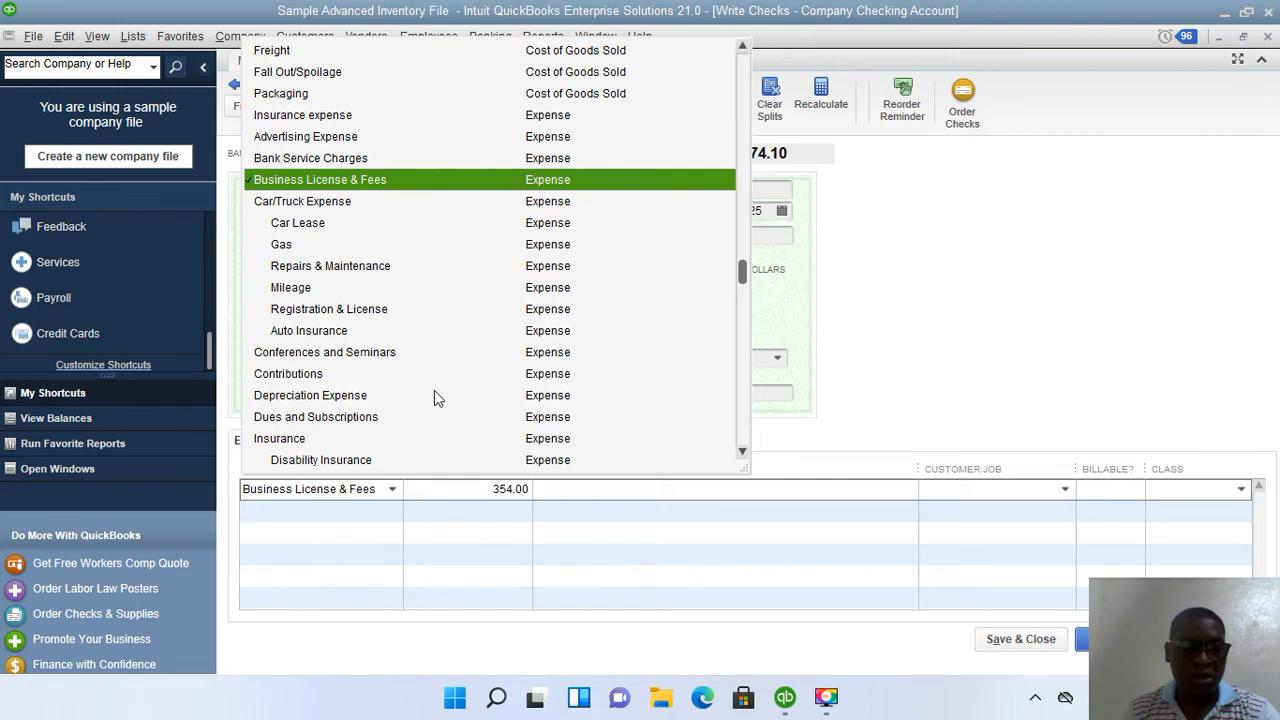
scroll(428, 394, "up", 6)
scroll(419, 392, "up", 2)
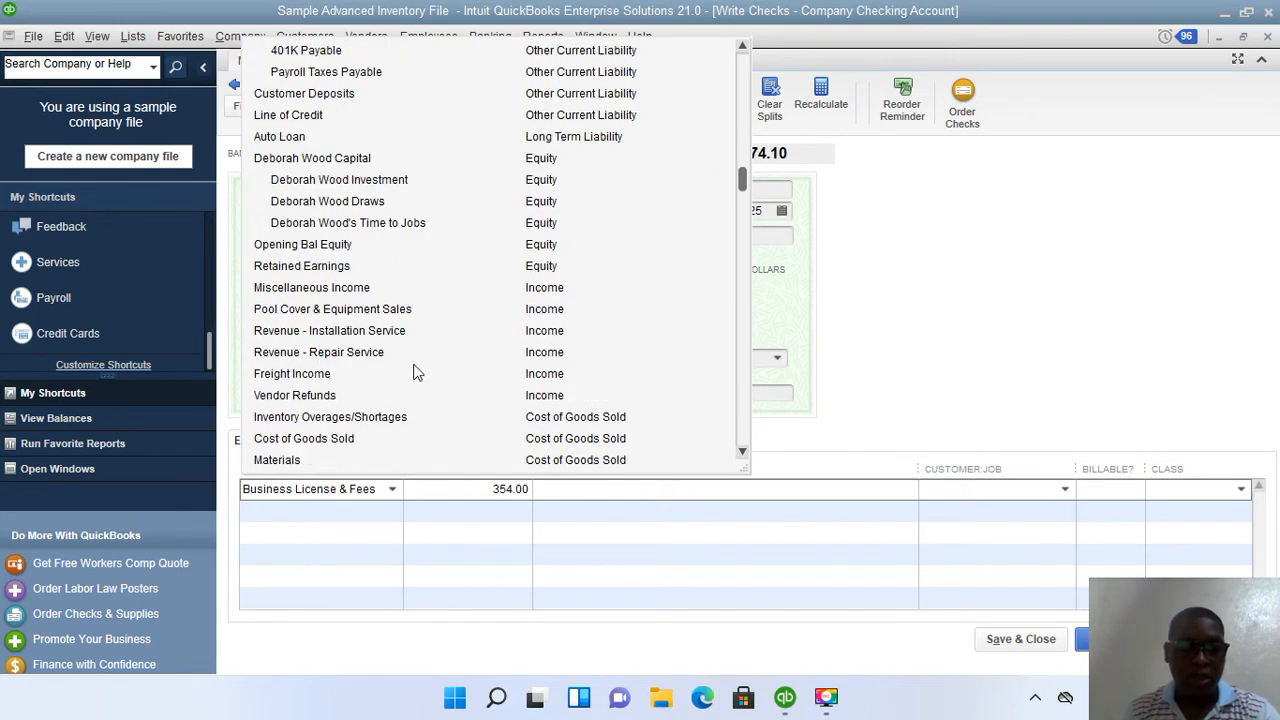
scroll(418, 338, "up", 2)
scroll(418, 338, "up", 1)
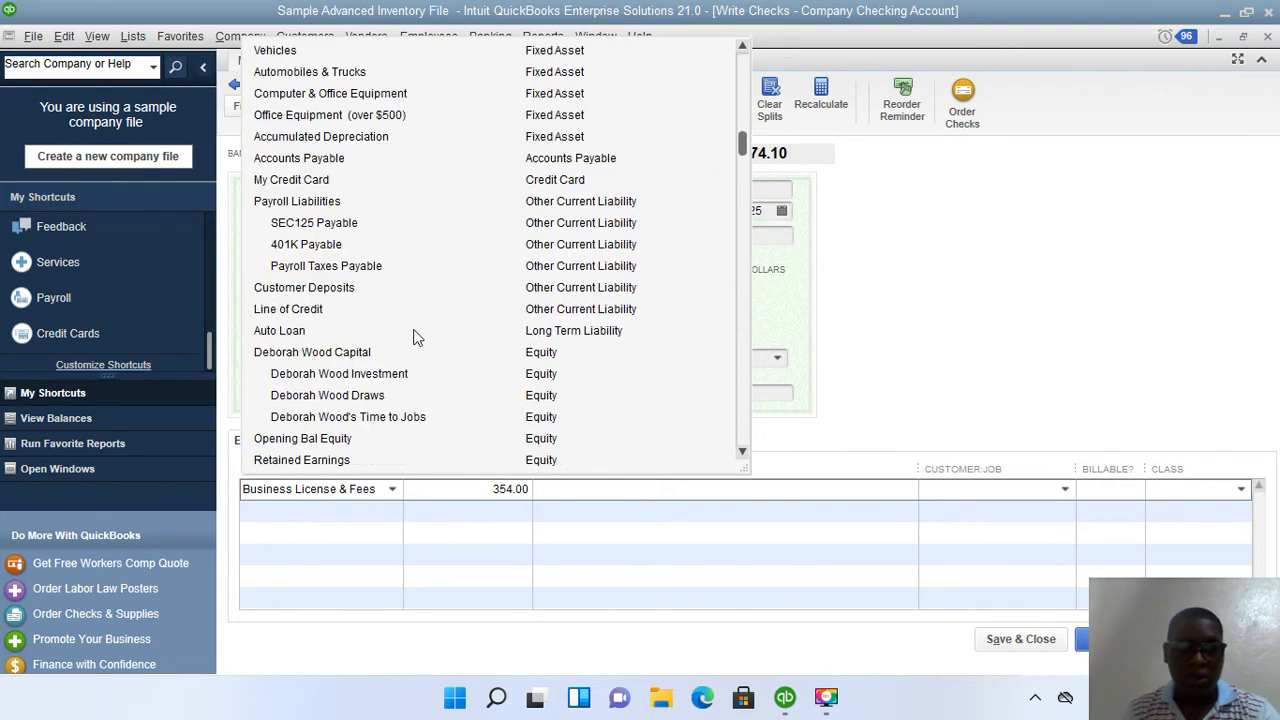
scroll(404, 328, "up", 4)
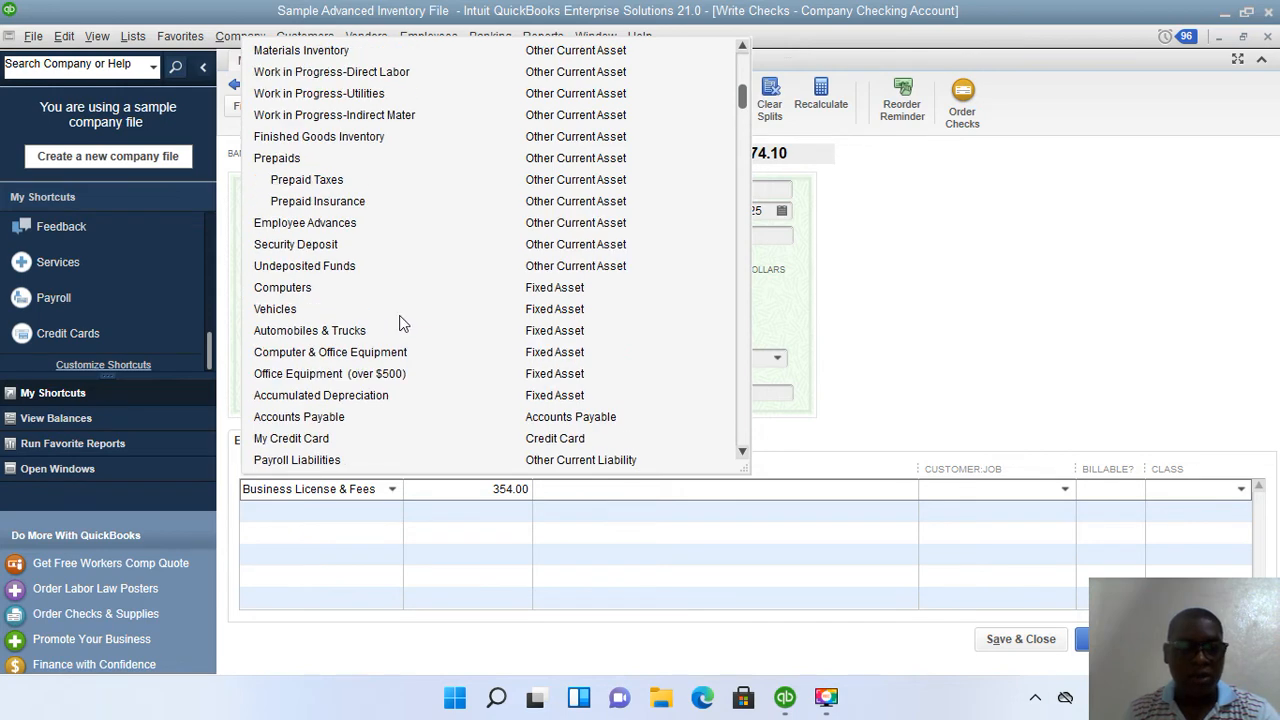
scroll(481, 235, "up", 2)
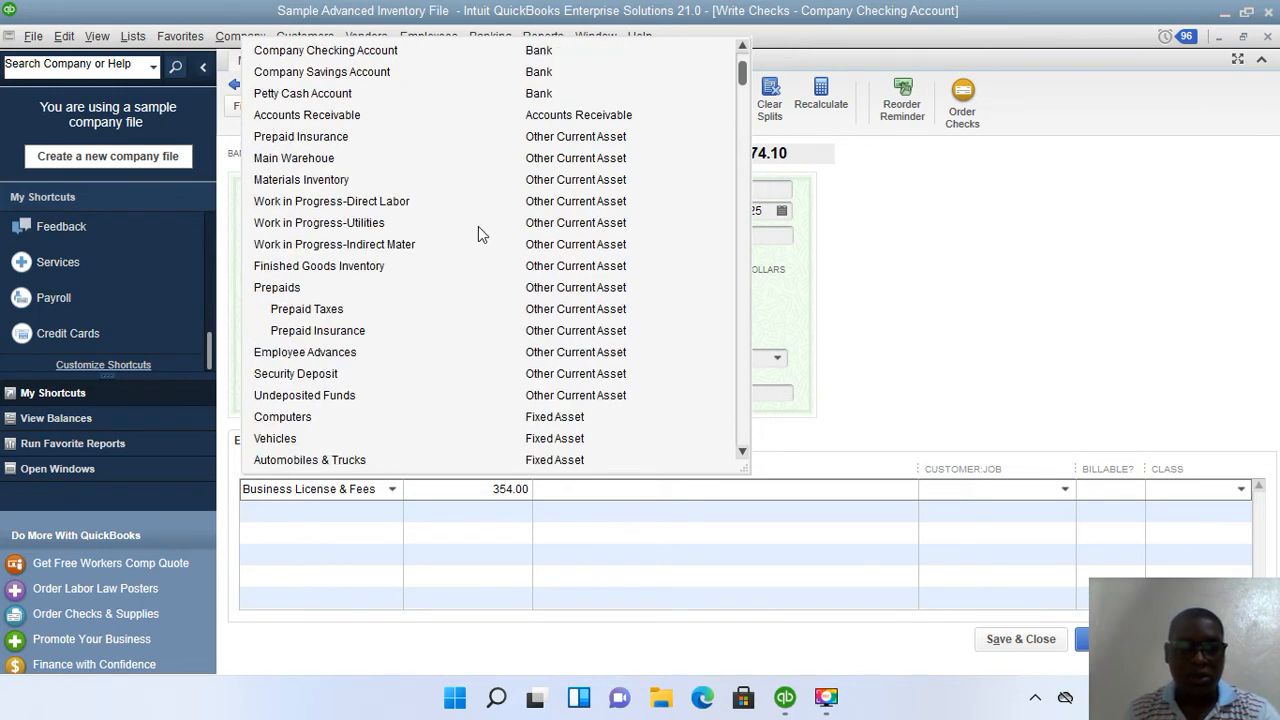
left_click(299, 138)
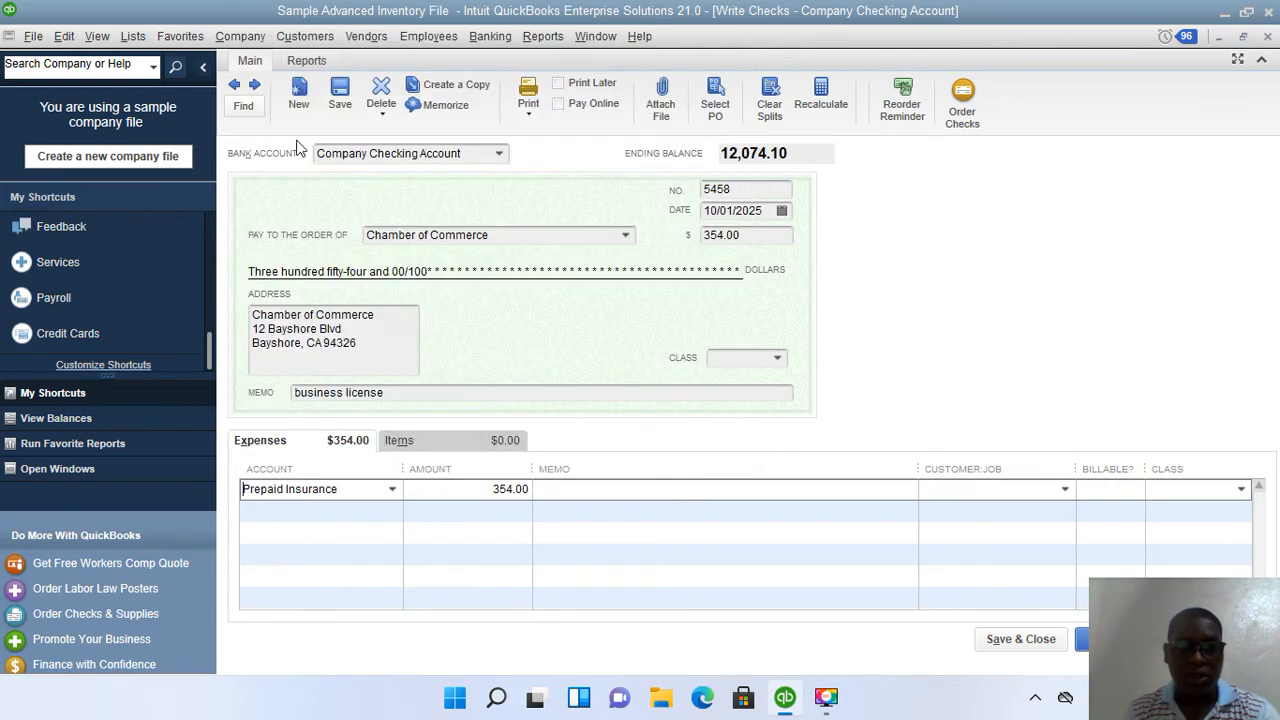
Set the amount of the check to the Chamber of Commerce to 500.00
left_click(748, 236)
type("5")
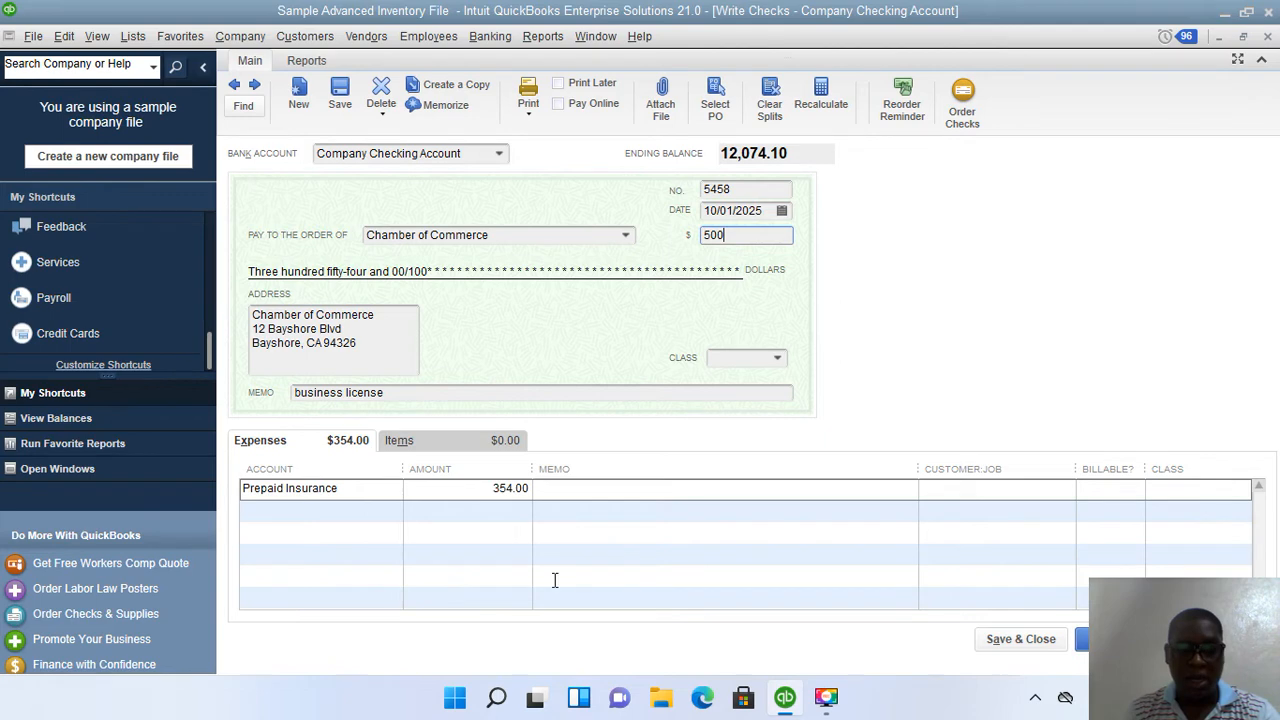
left_click(629, 491)
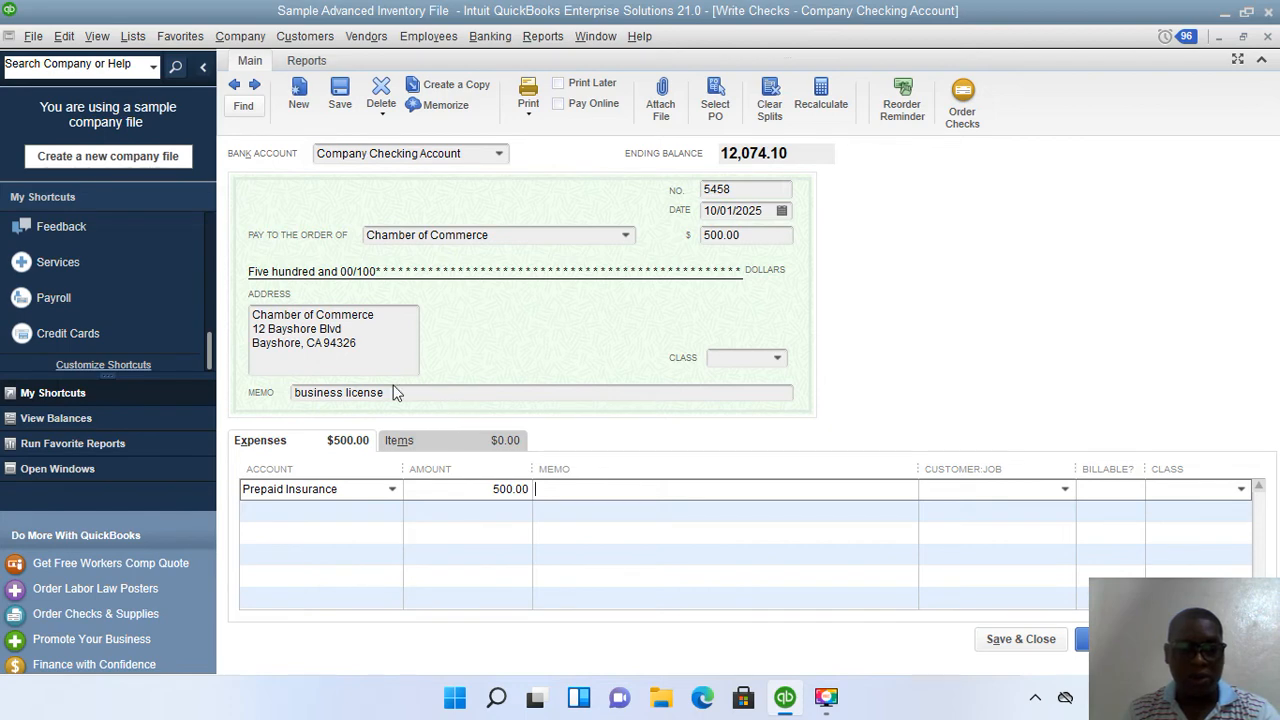
Replace the check's memo with "Advance paid for insurance"
left_click_drag(415, 393, 238, 412)
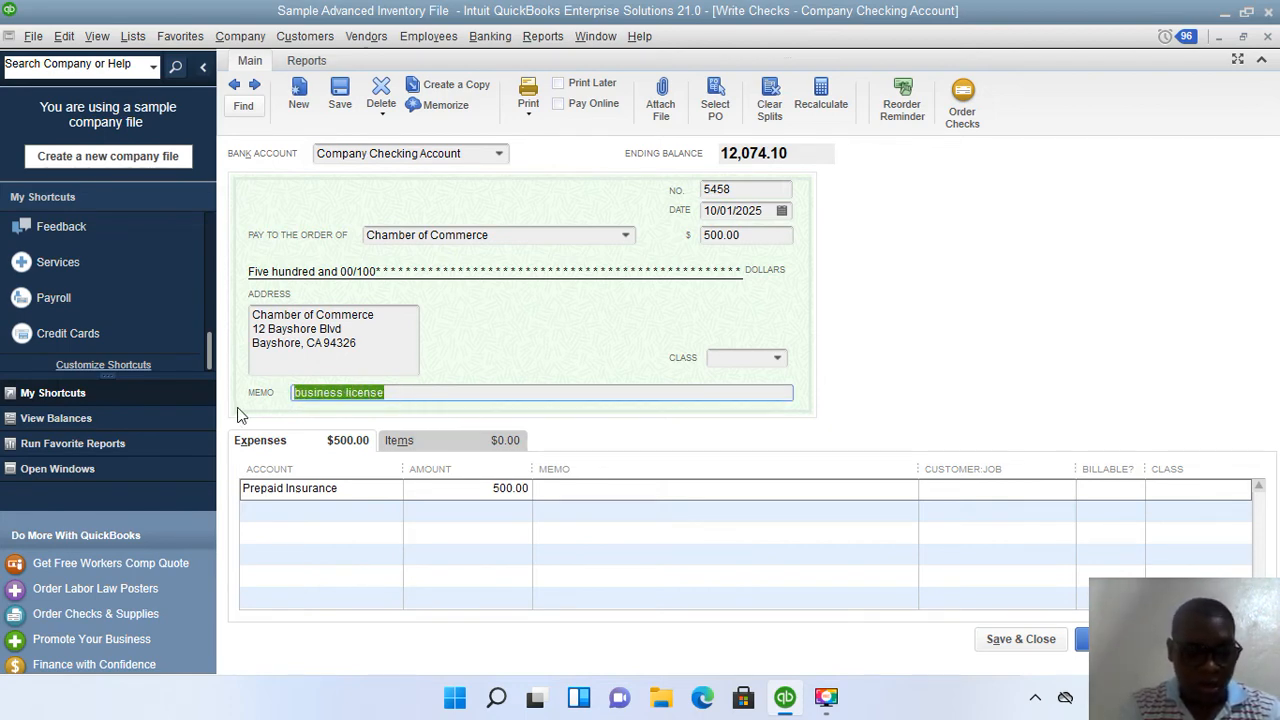
type("Adv")
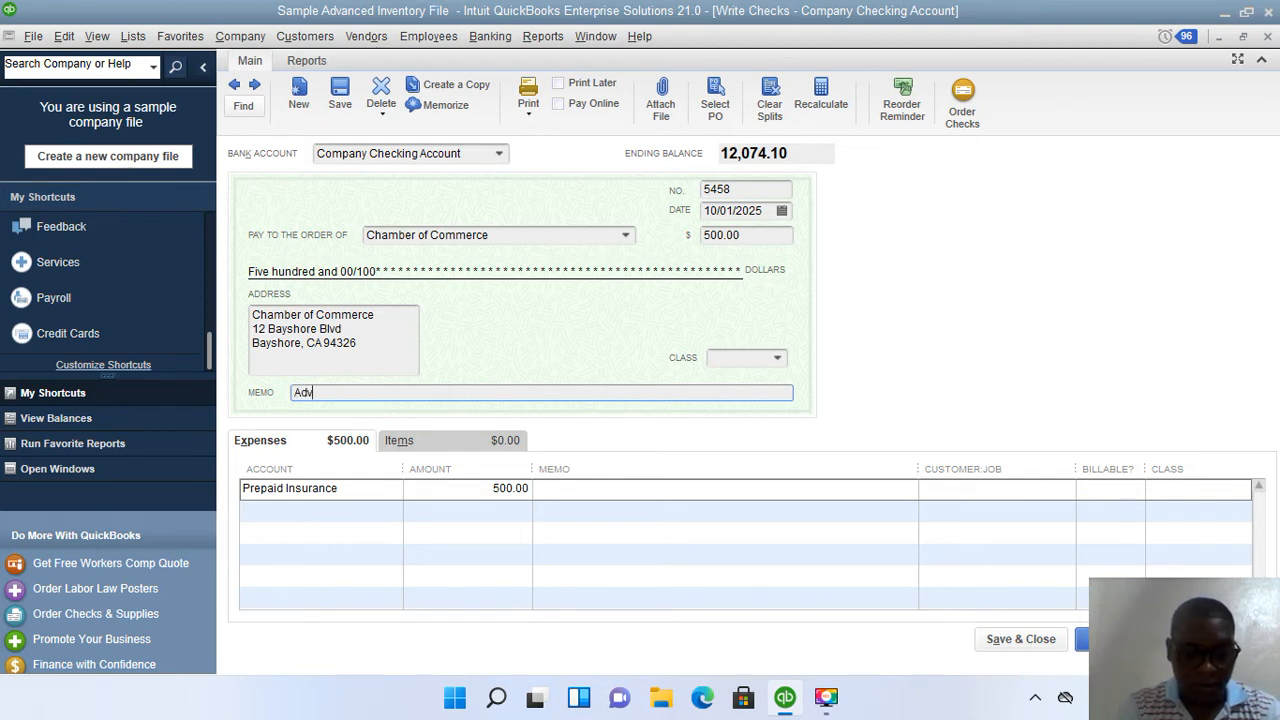
type("ance ")
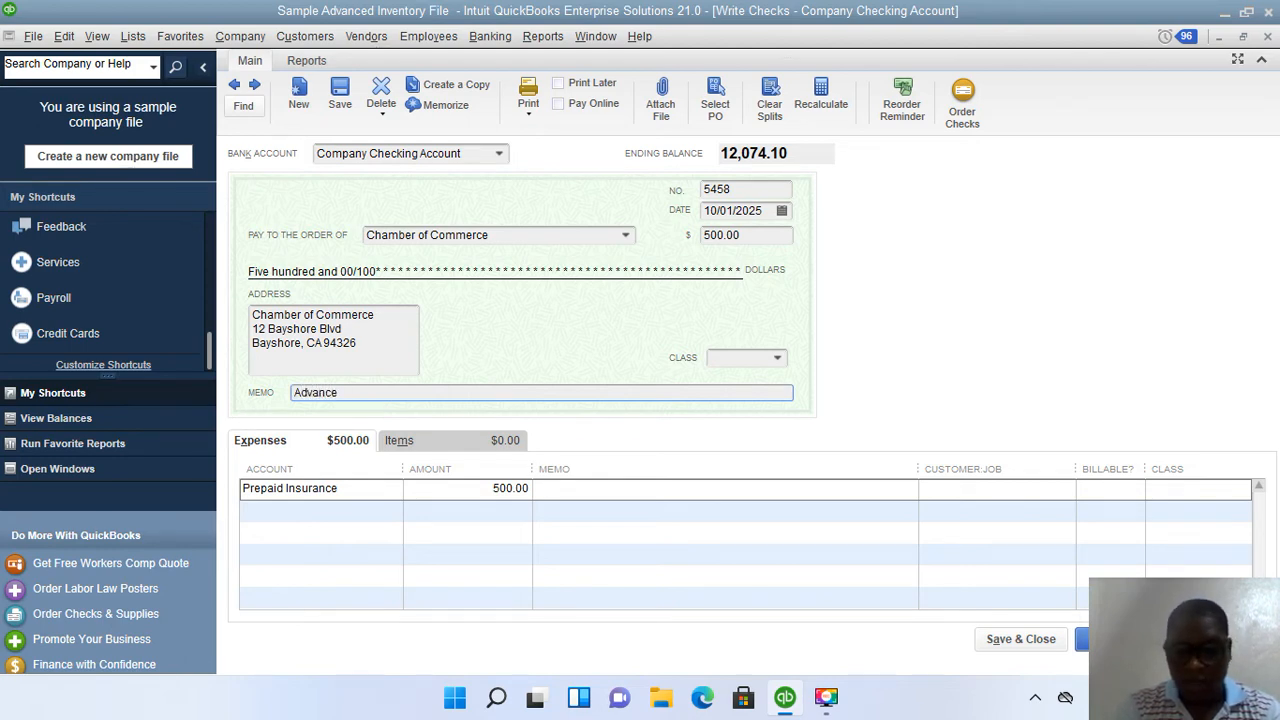
type("paid for insu")
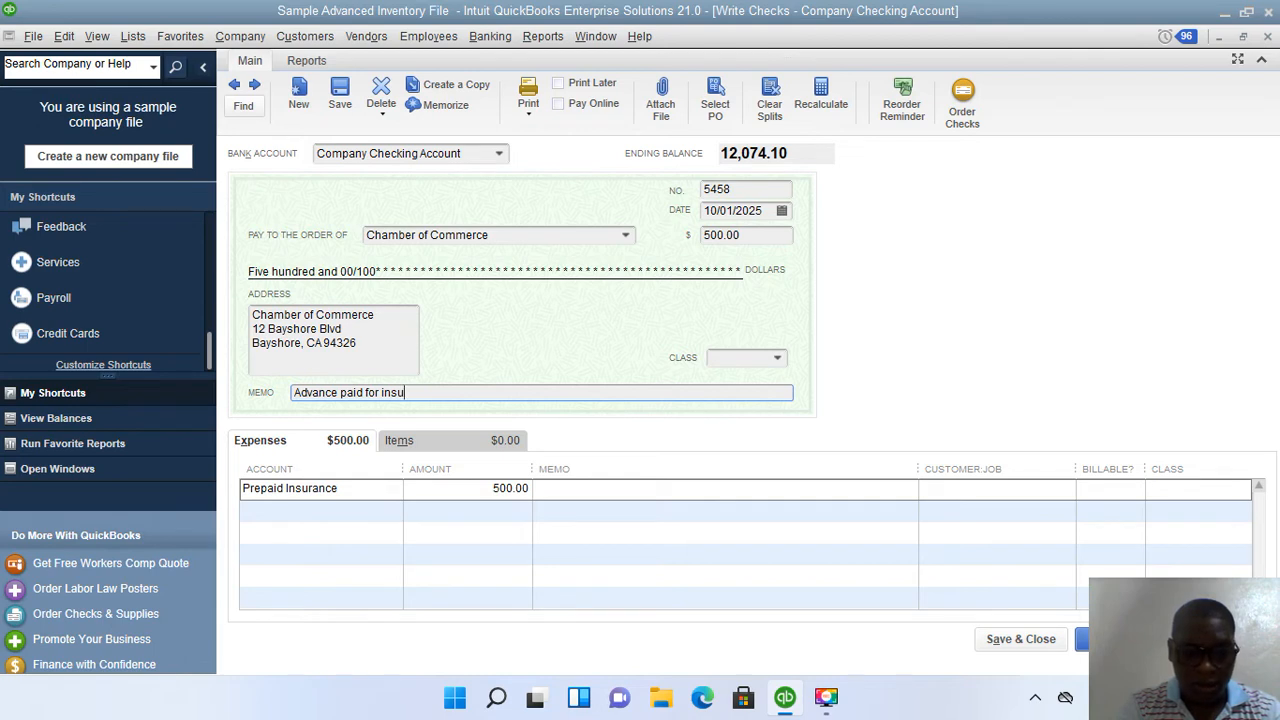
type("rance")
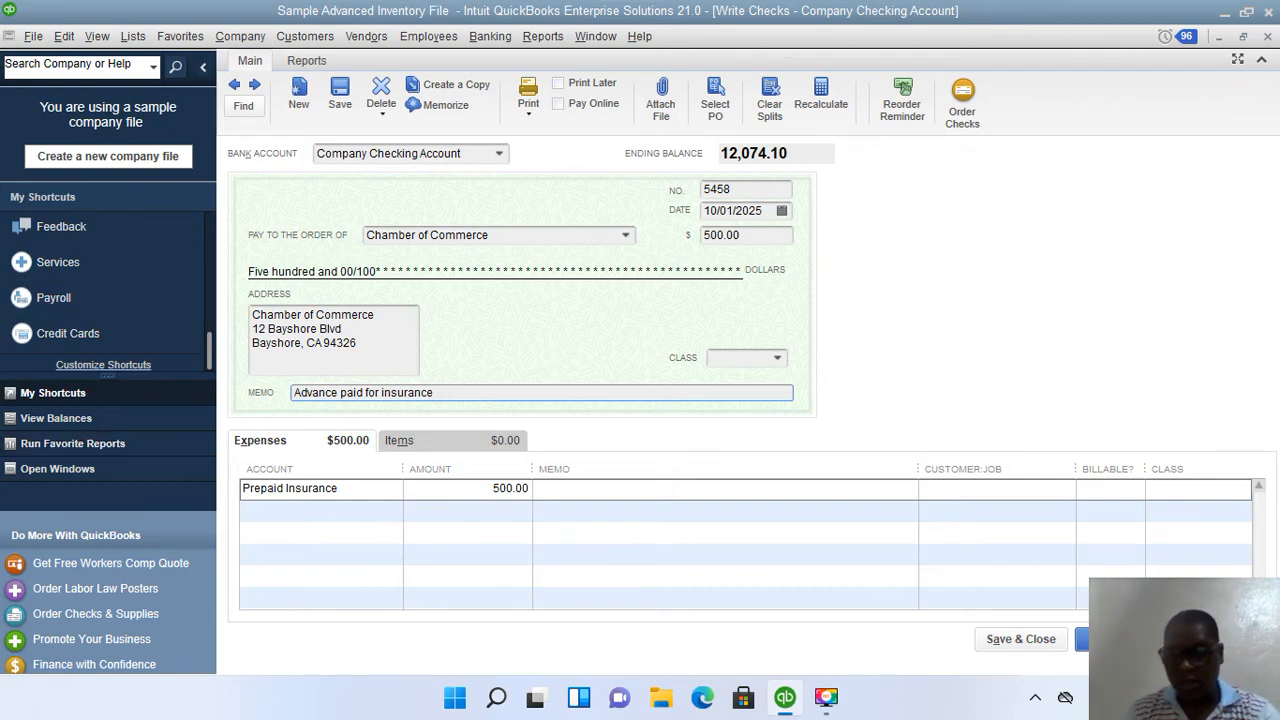
Save and close the insurance prepayment check, accepting the change to the closed period
left_click(1010, 639)
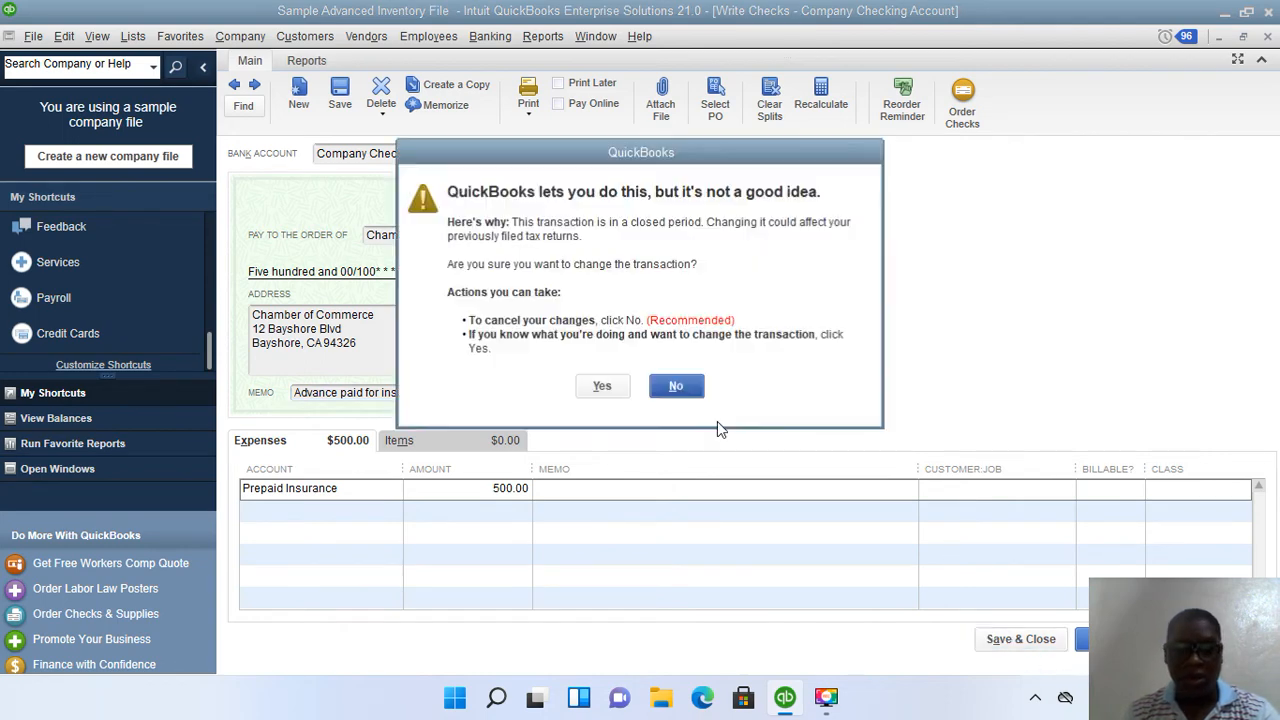
left_click(601, 388)
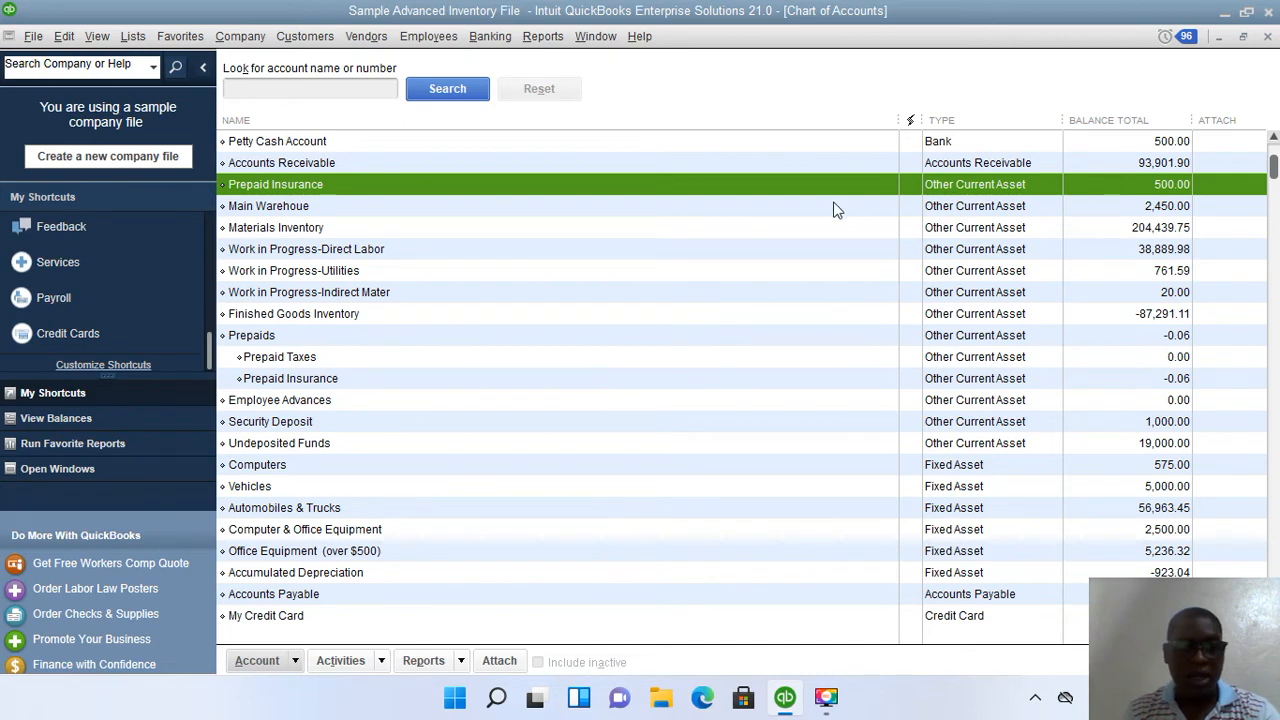
Check the bank, prepaid insurance and expense accounts in the Chart of Accounts, then close the list
scroll(837, 208, "up", 1)
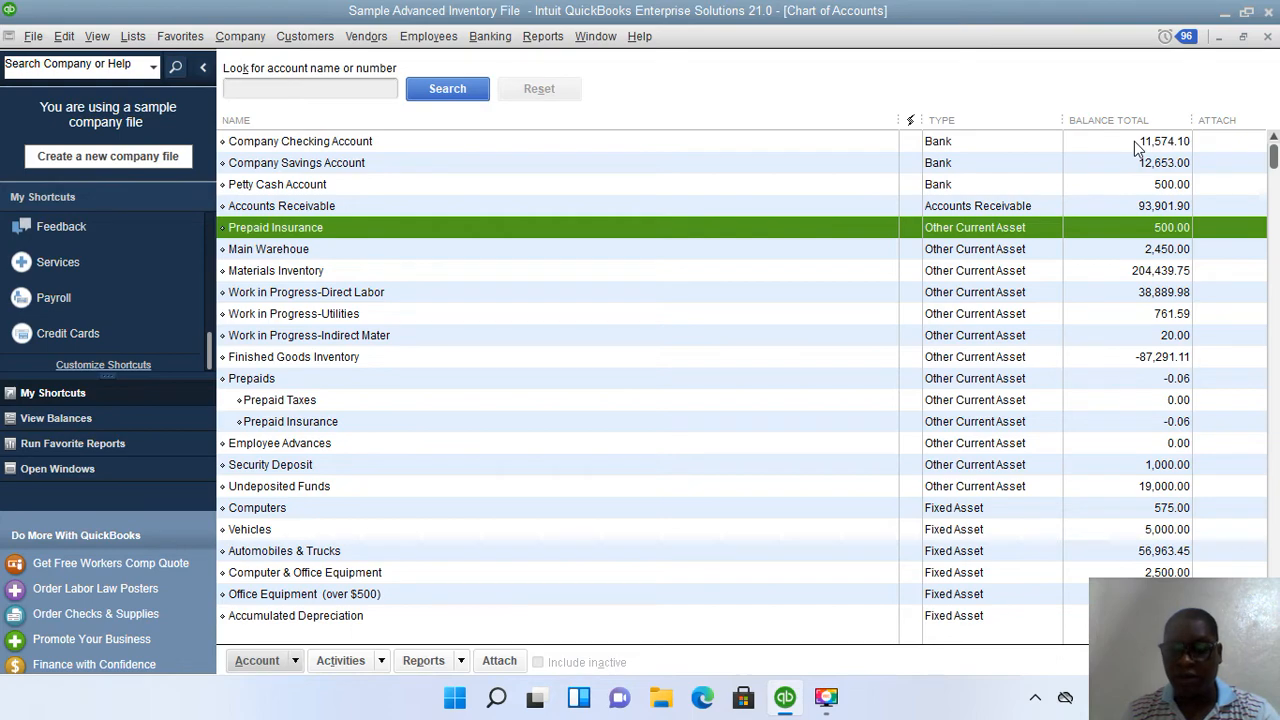
scroll(352, 424, "down", 7)
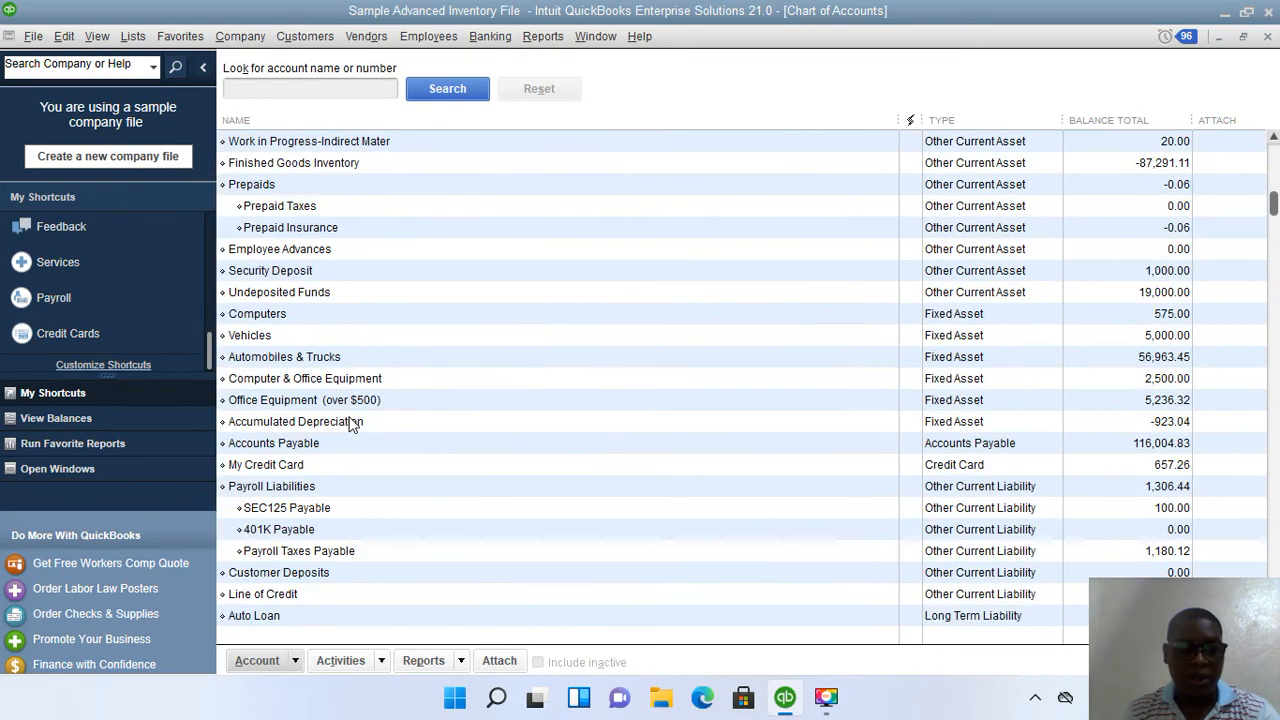
scroll(352, 424, "down", 3)
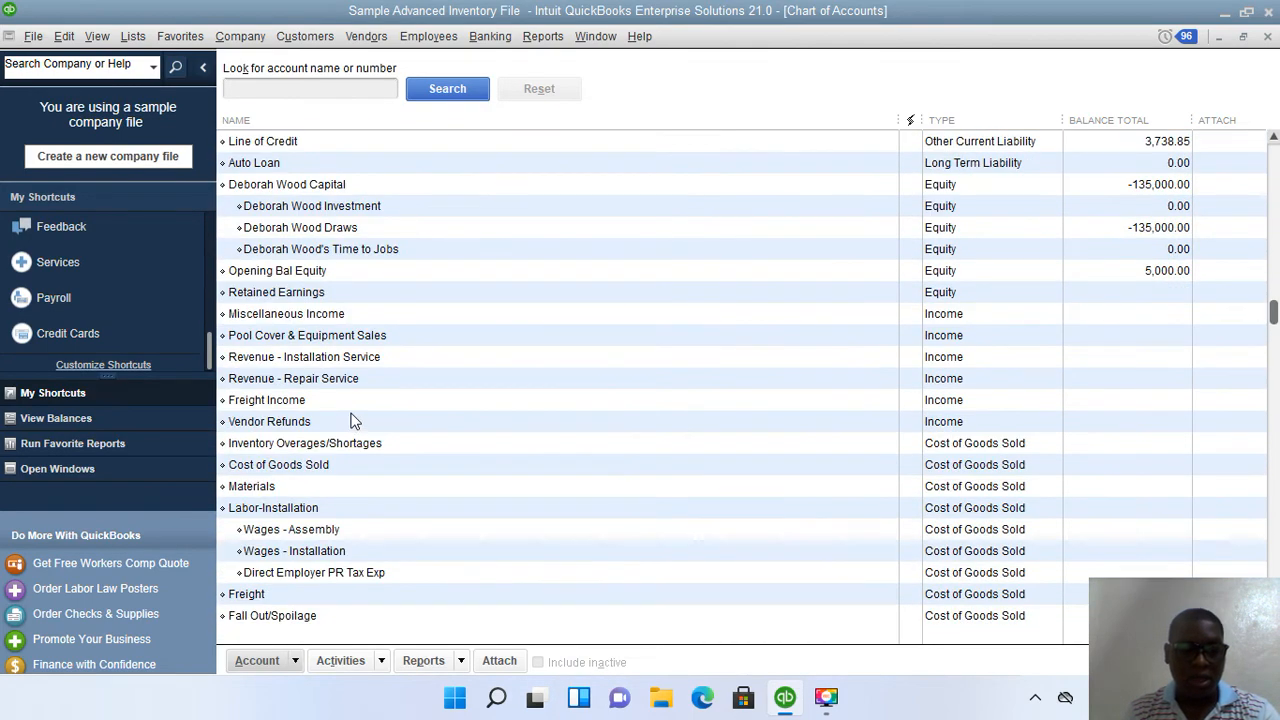
scroll(352, 424, "down", 4)
scroll(363, 401, "down", 3)
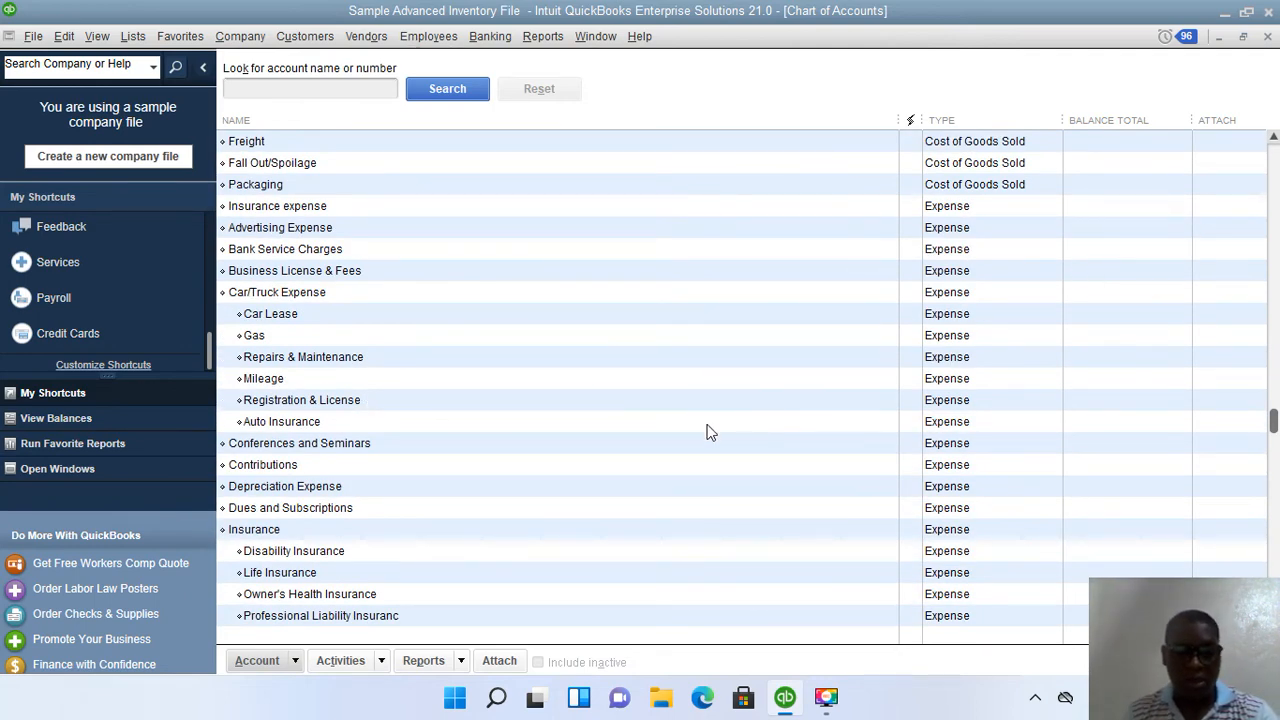
left_click(1267, 36)
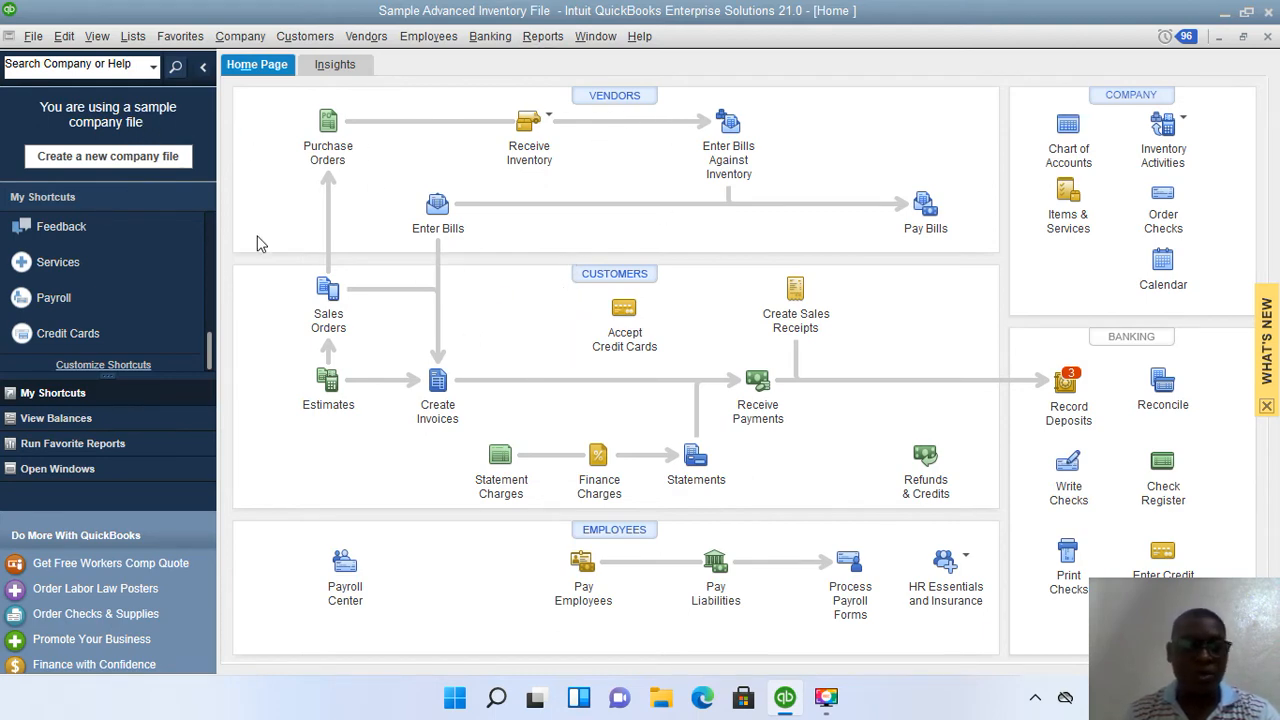
Open the Item List and look through the existing items
left_click(133, 37)
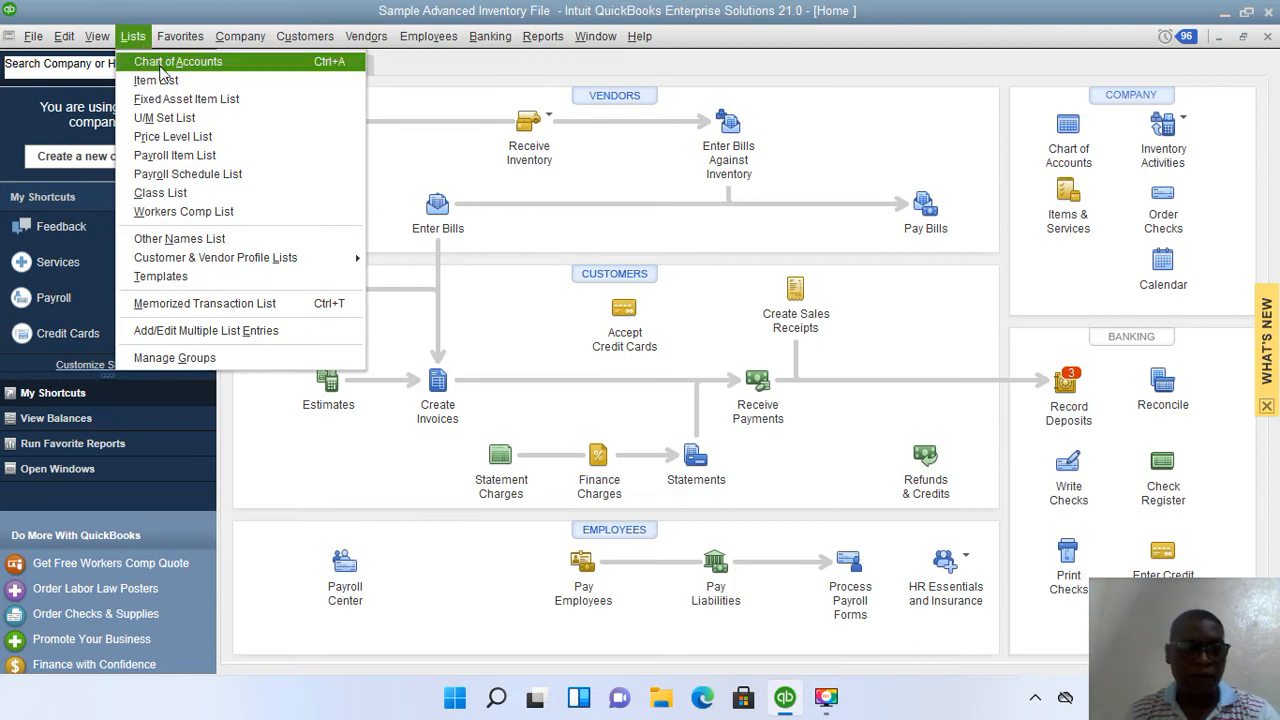
left_click(156, 80)
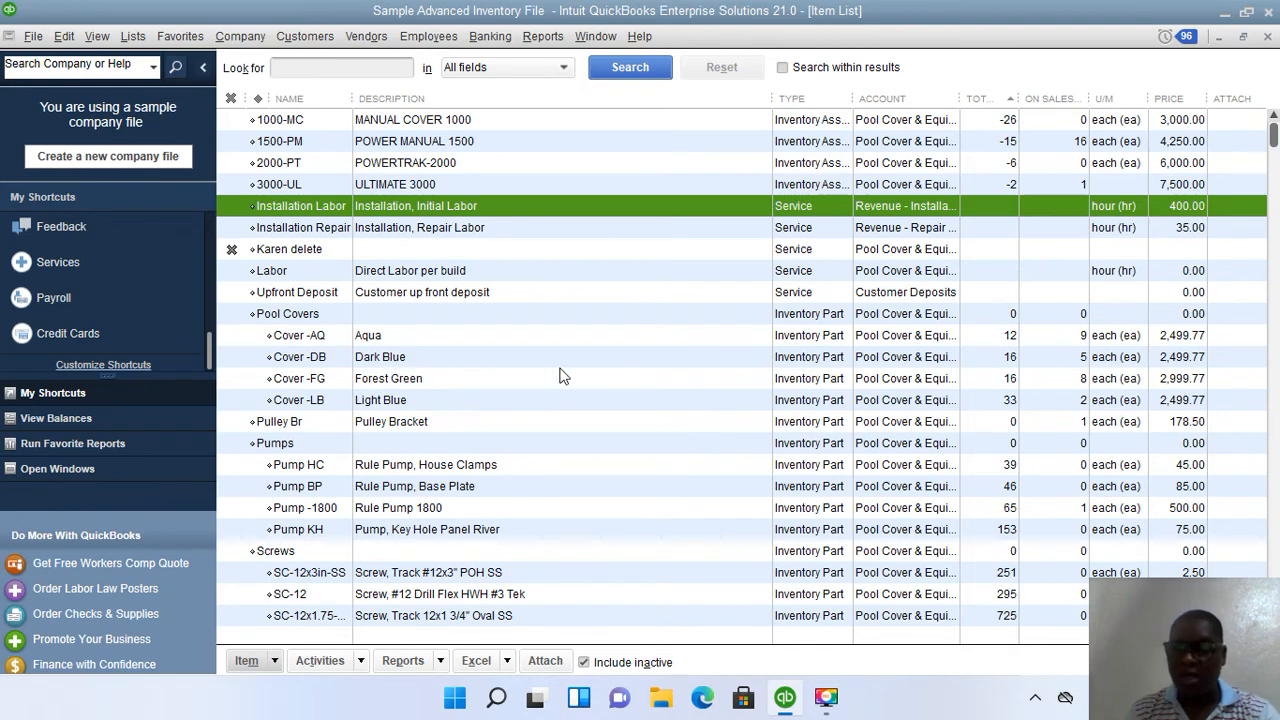
scroll(520, 376, "down", 5)
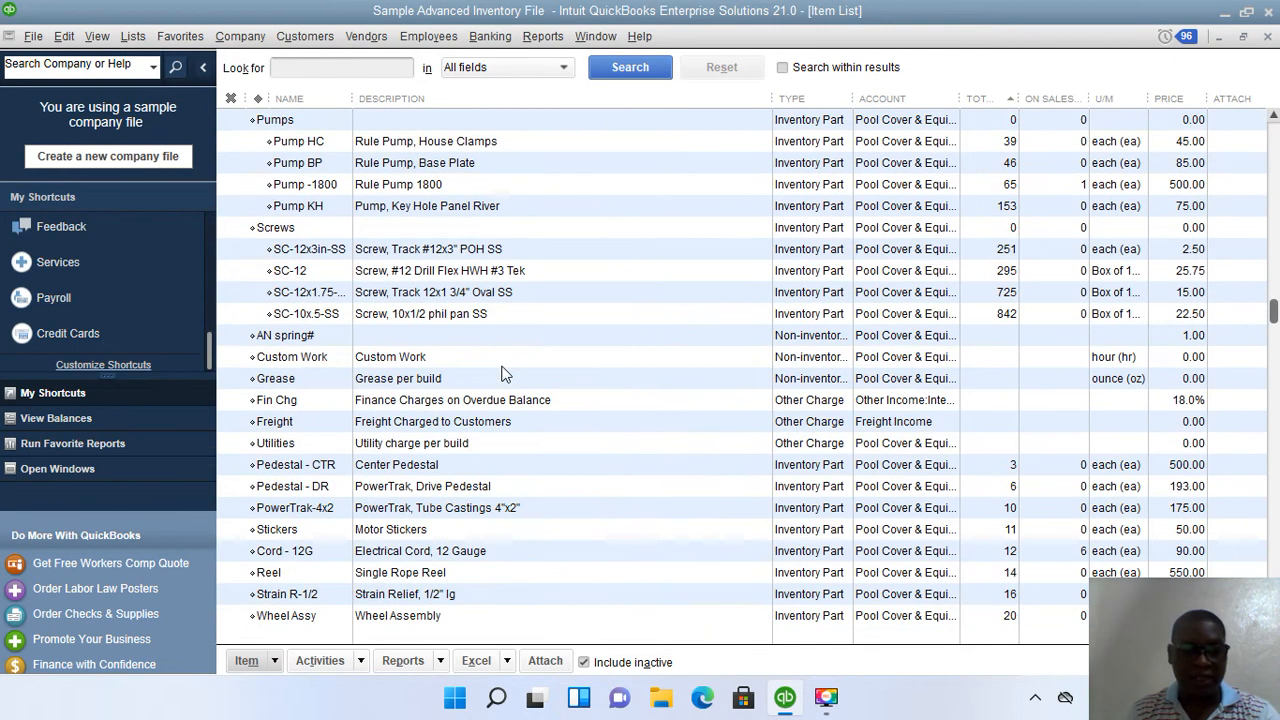
scroll(505, 374, "down", 2)
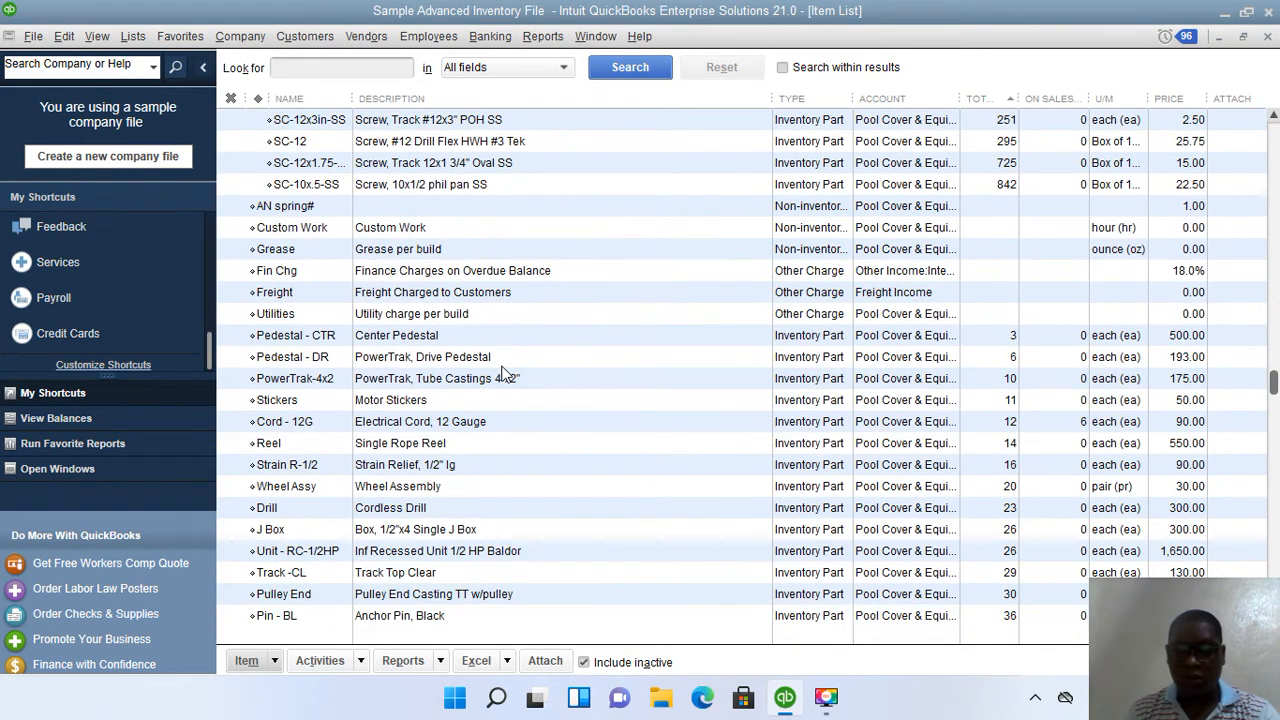
scroll(437, 280, "down", 2)
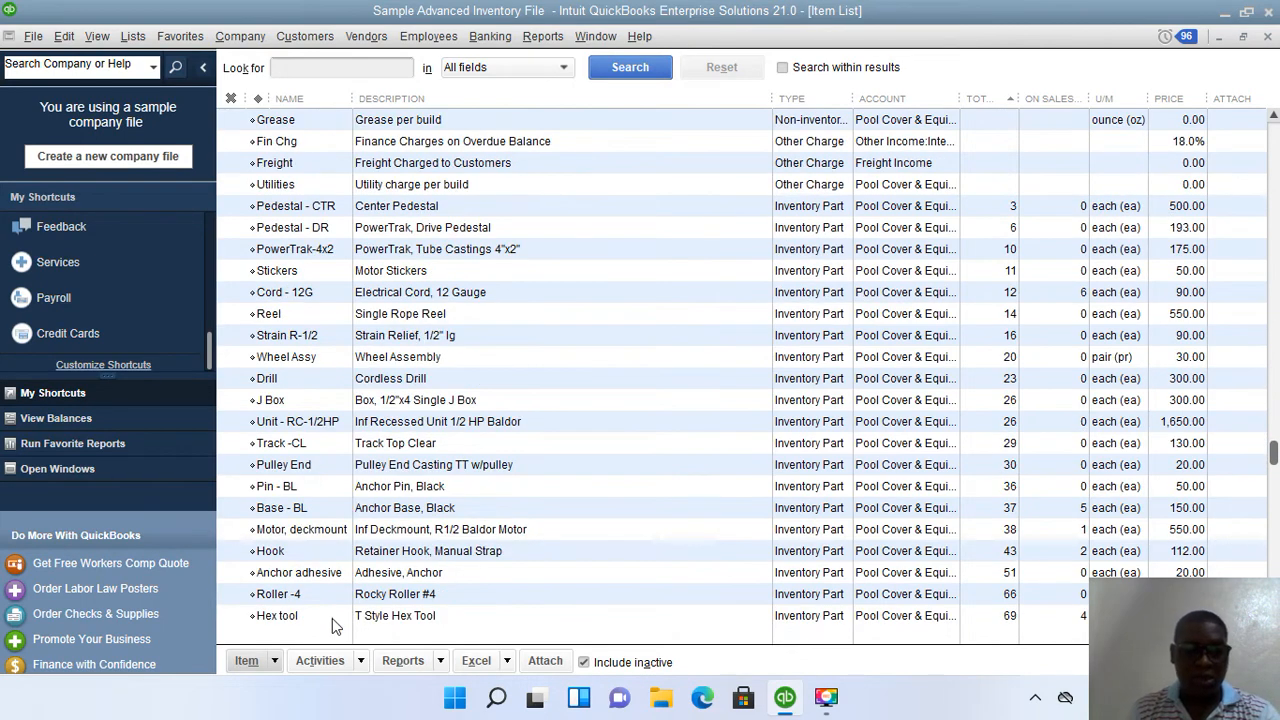
left_click(275, 662)
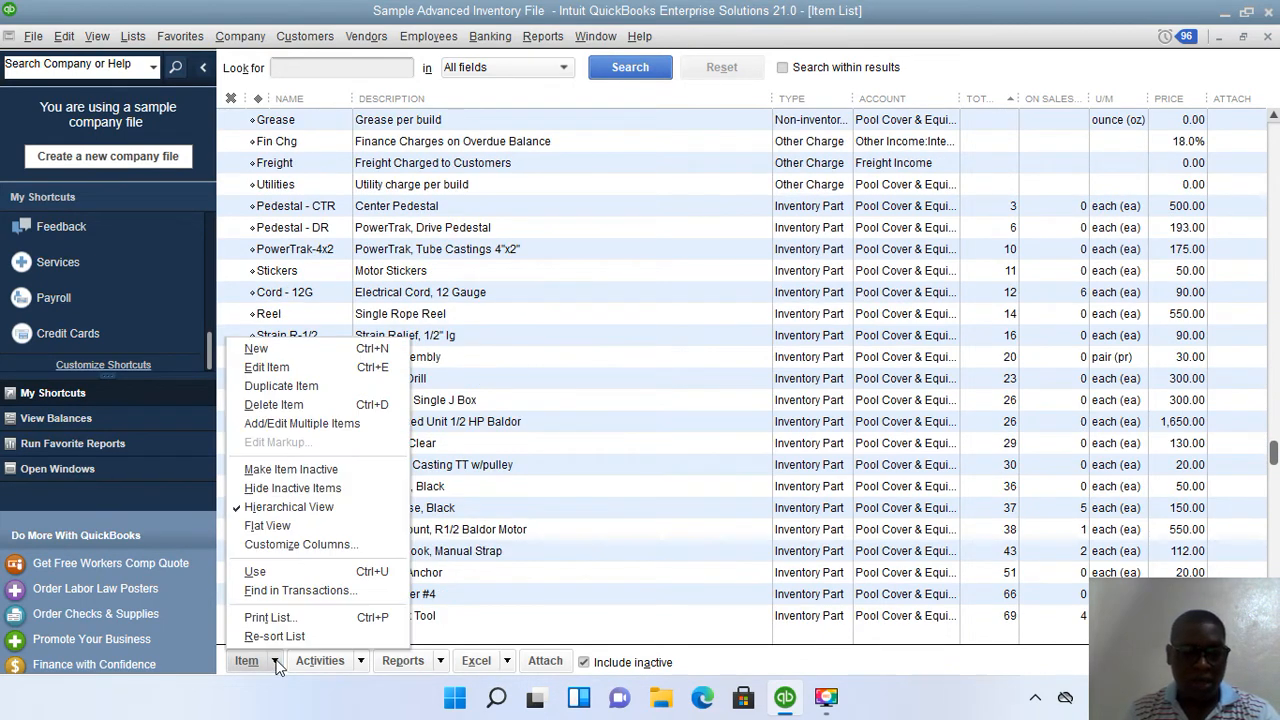
left_click(266, 348)
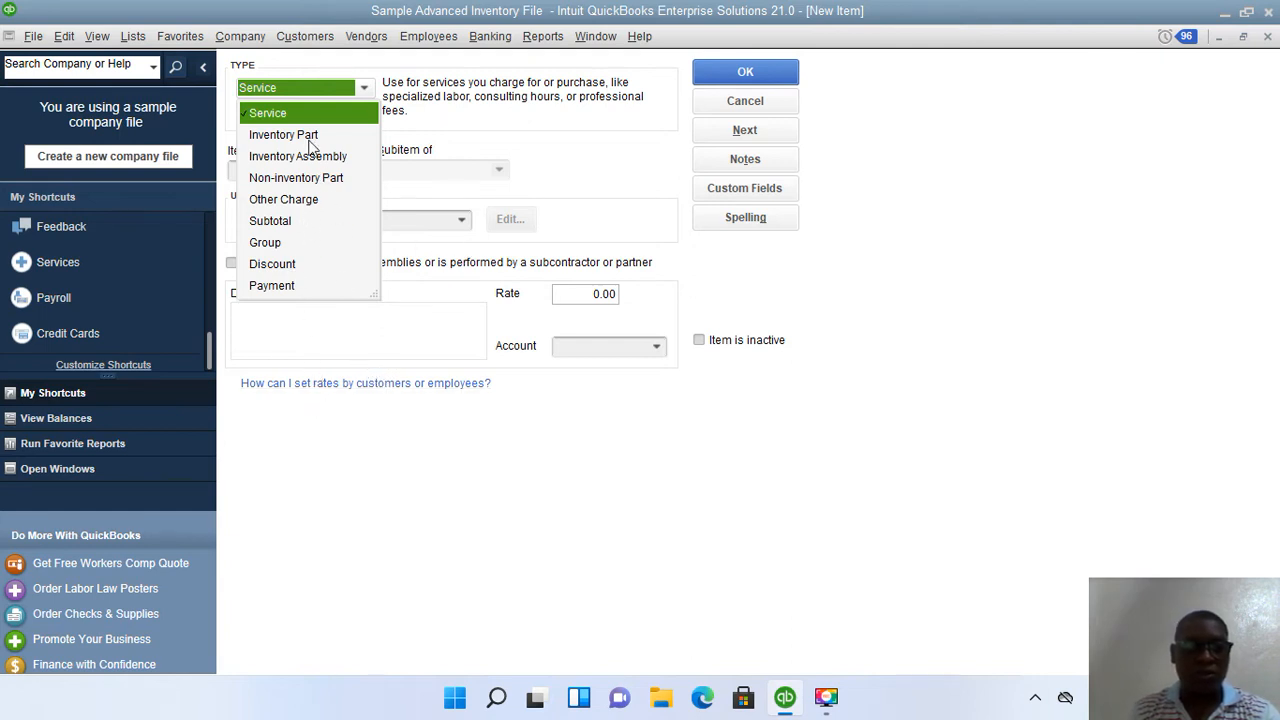
left_click(1268, 38)
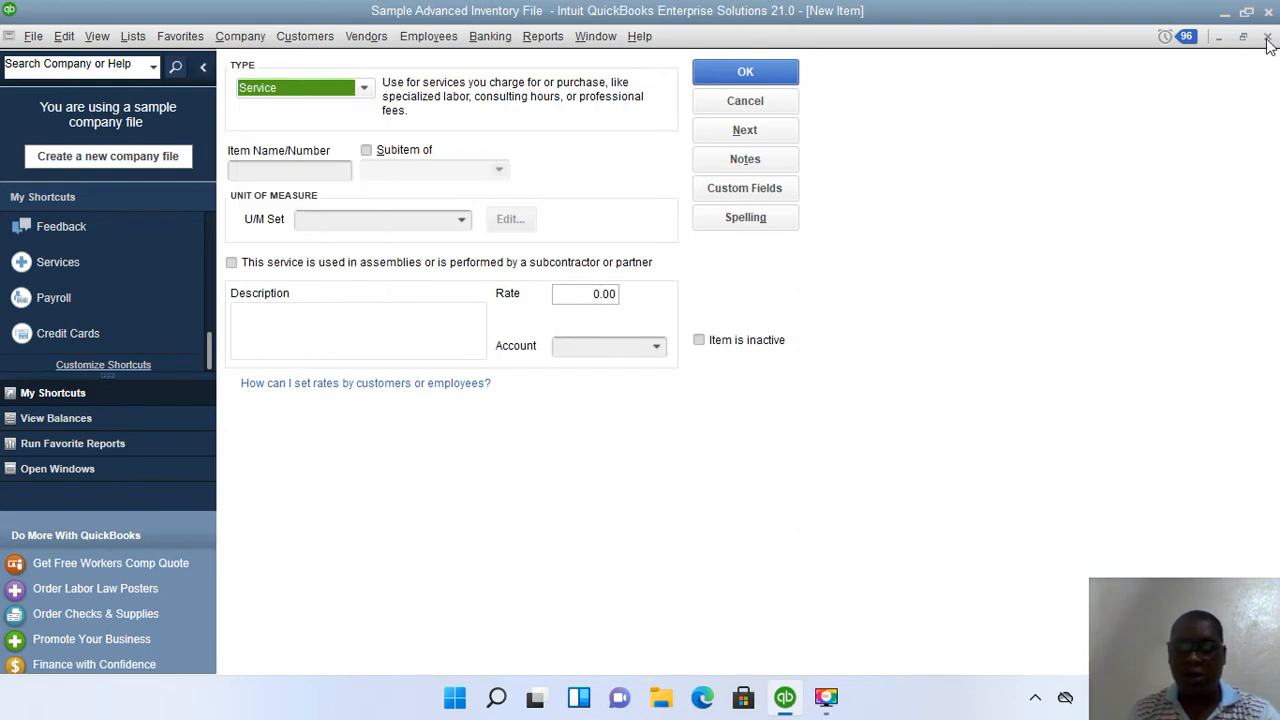
left_click(1268, 38)
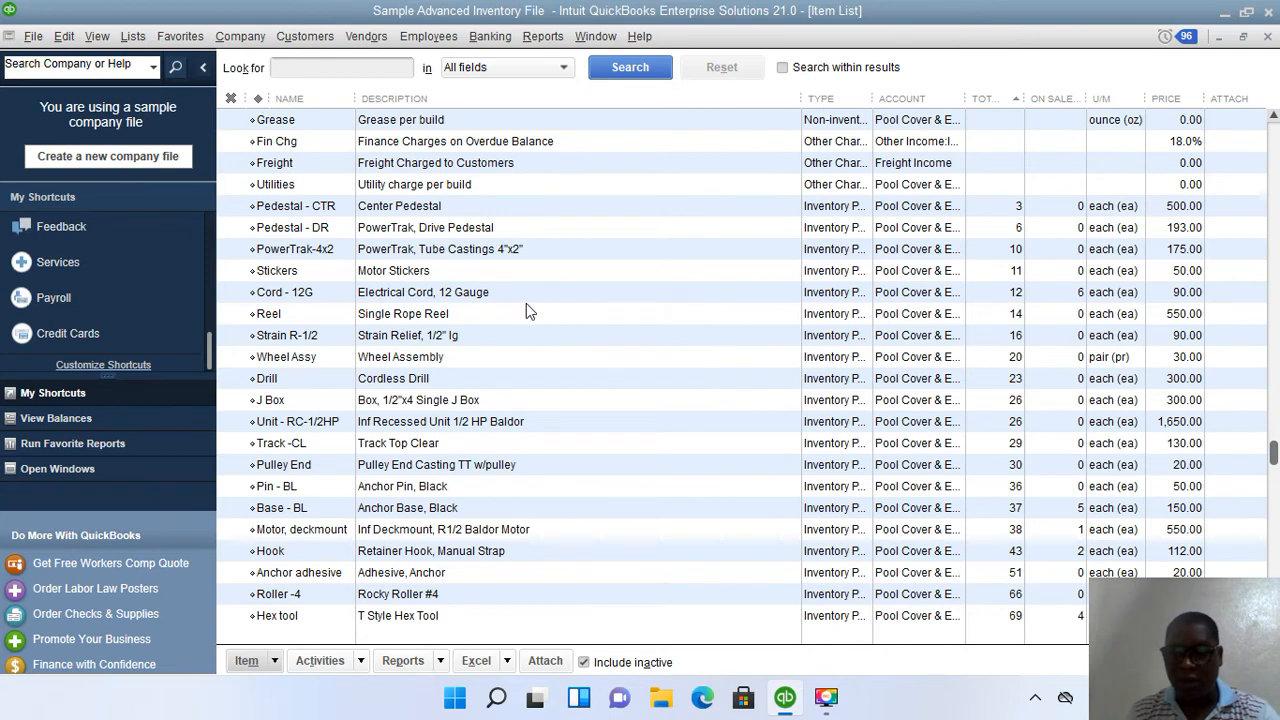
Narrow the Description column of the Item List and examine the listed items and their types
left_click_drag(800, 99, 726, 106)
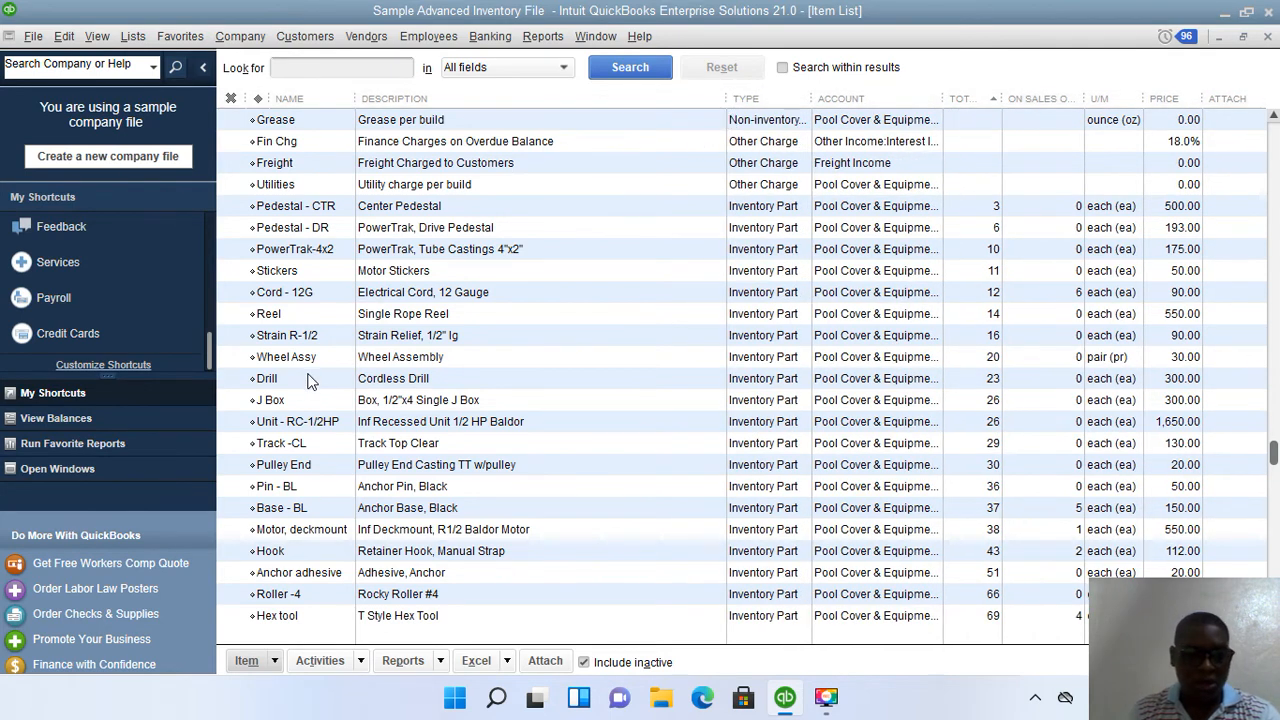
scroll(330, 405, "down", 2)
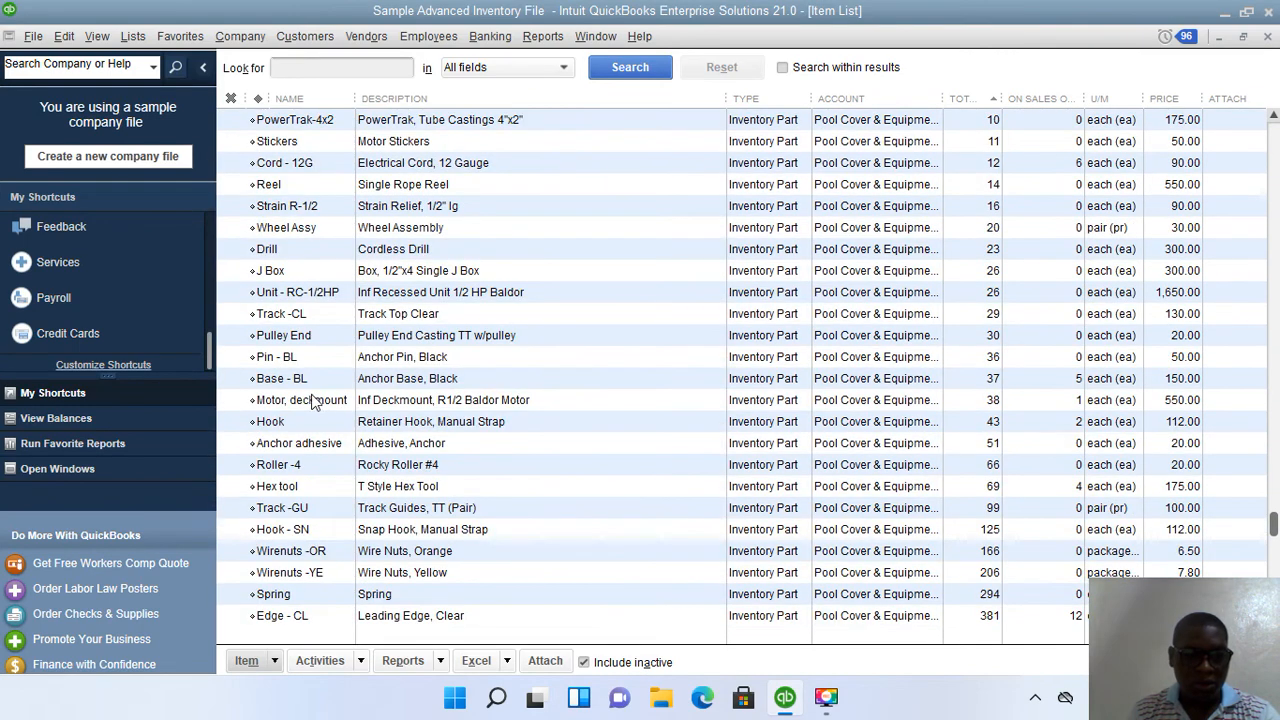
scroll(348, 418, "down", 3)
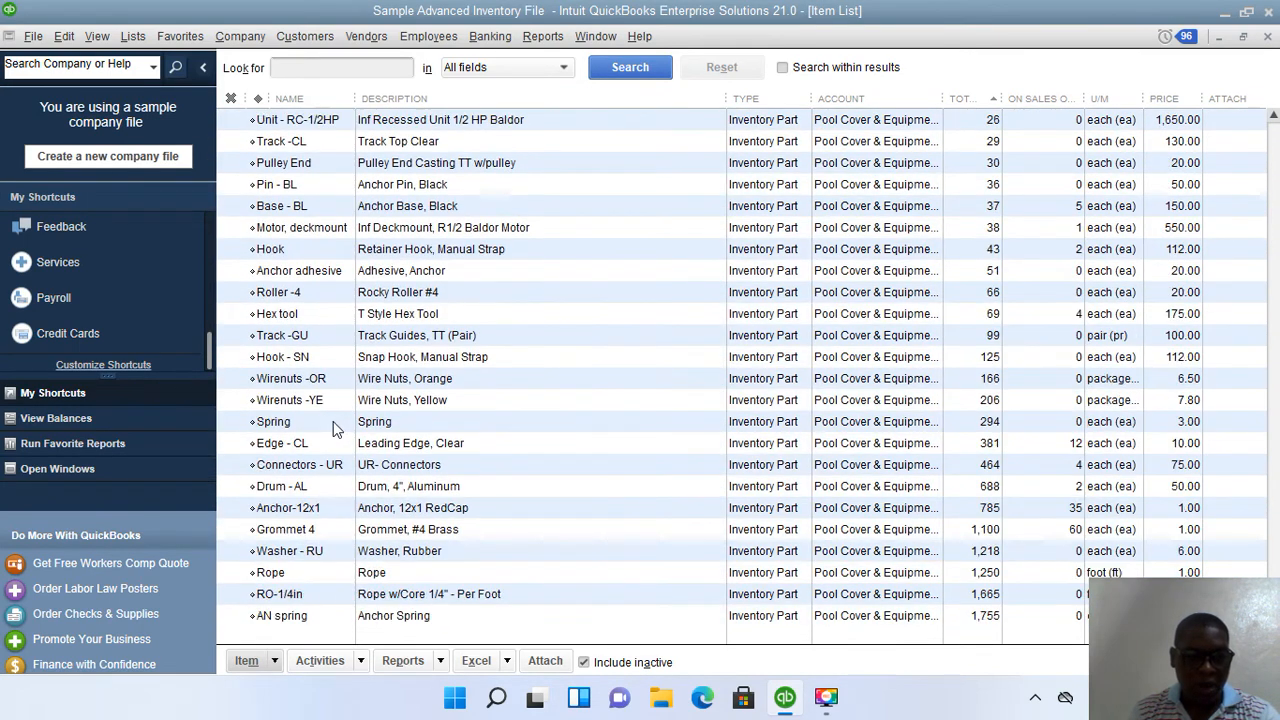
scroll(310, 475, "up", 2)
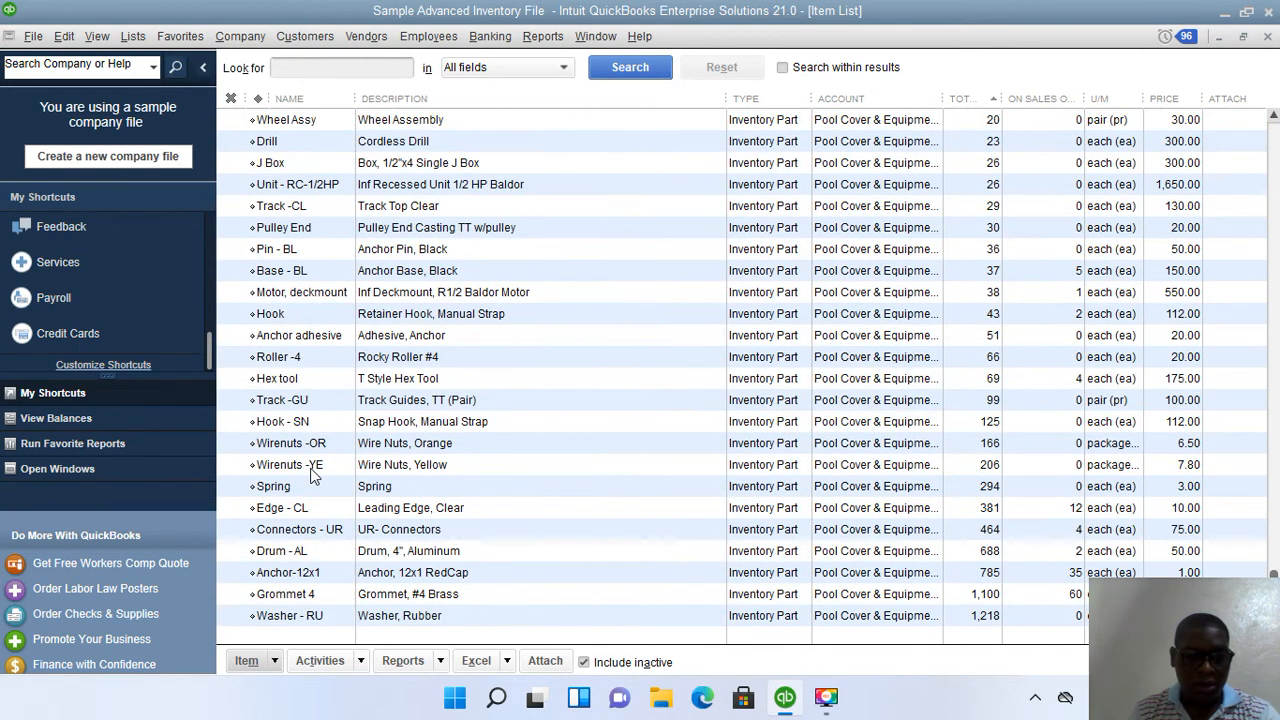
scroll(310, 447, "up", 4)
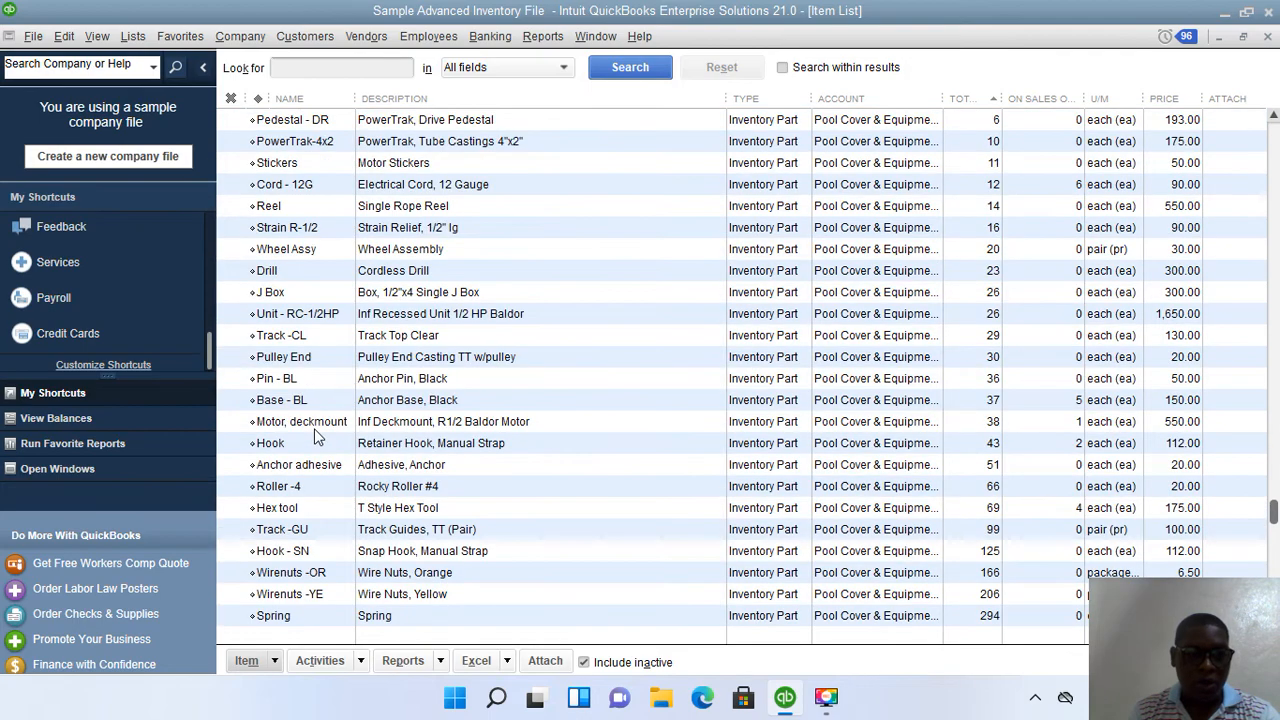
scroll(313, 440, "up", 8)
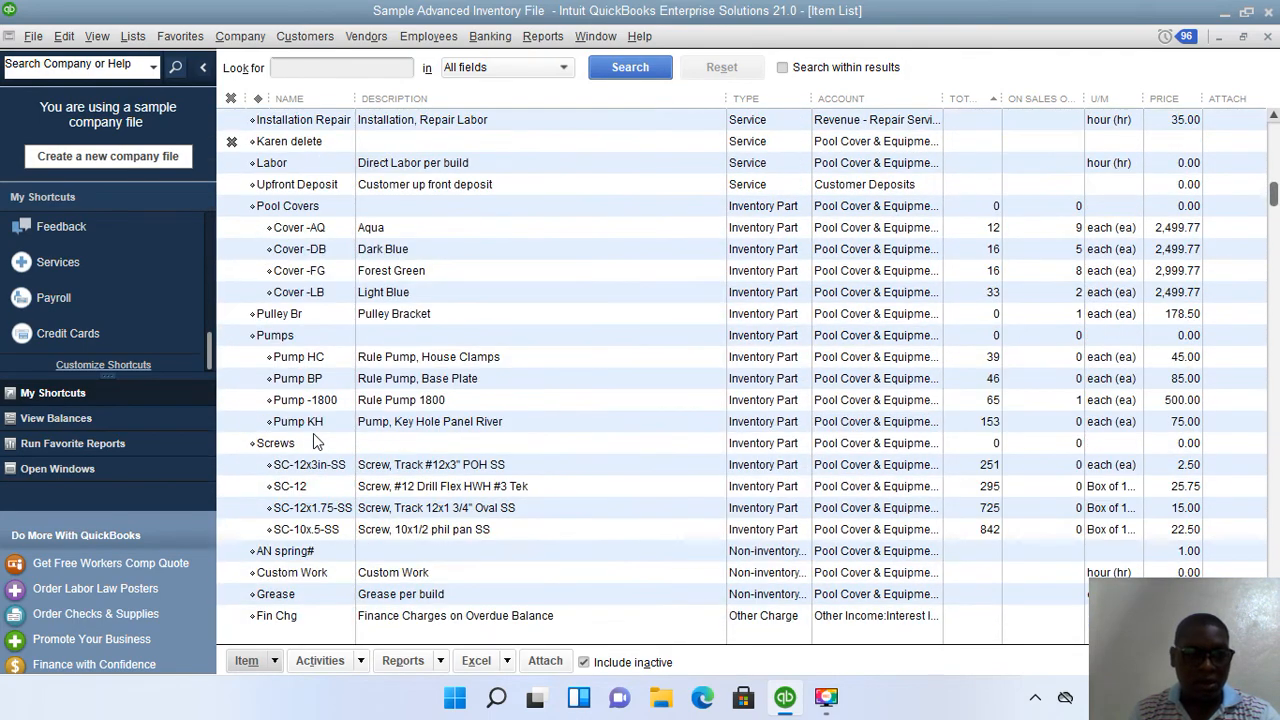
scroll(313, 441, "down", 3)
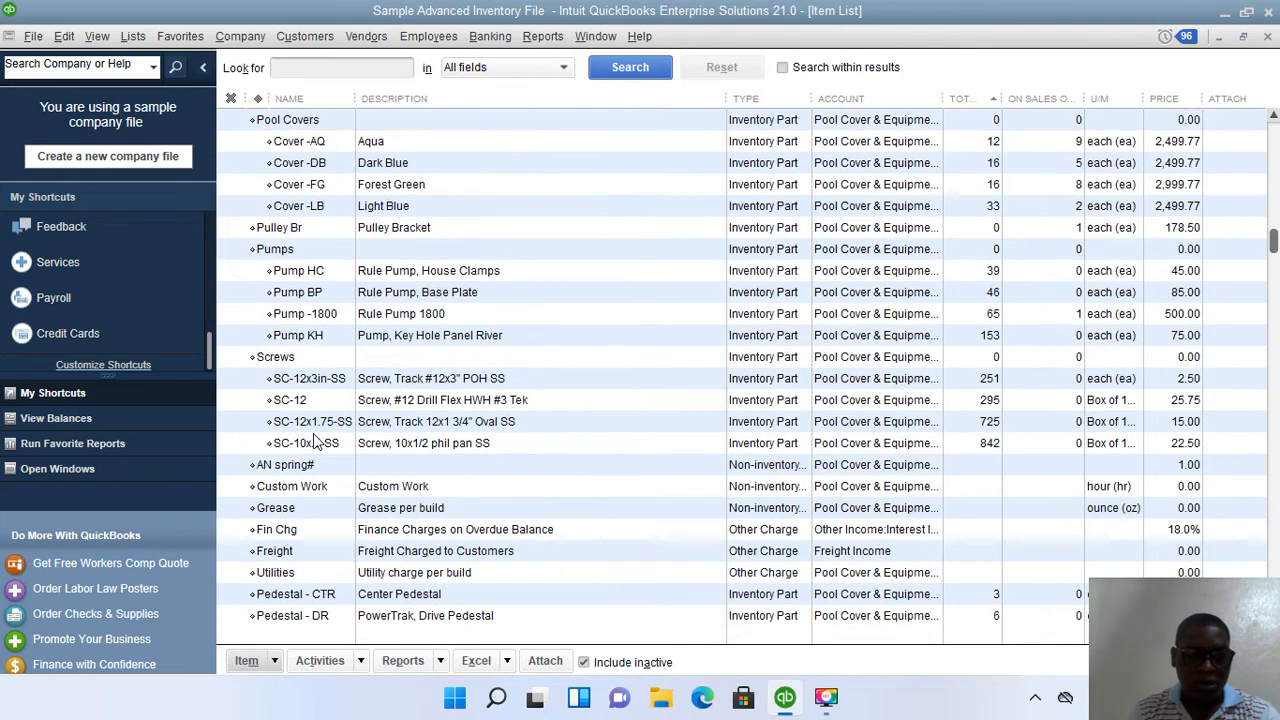
scroll(313, 441, "down", 1)
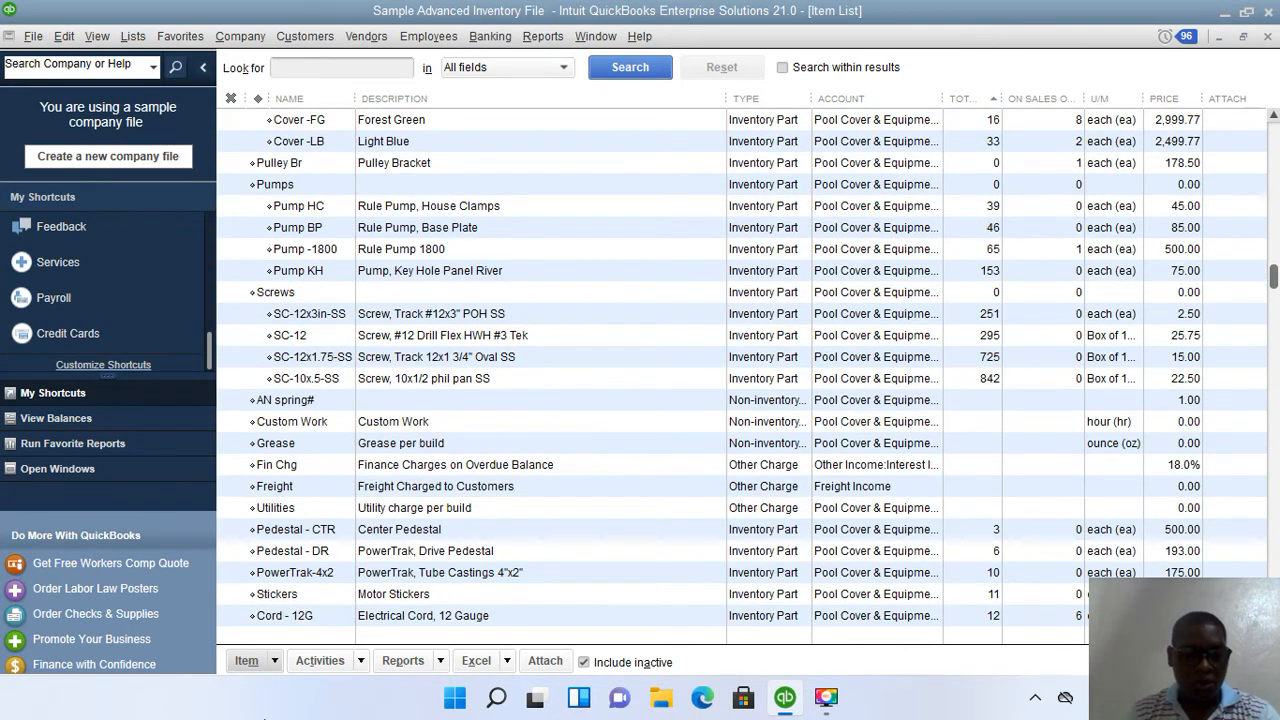
Create a new item of type Inventory Part with the item name "Tyres"
left_click(275, 661)
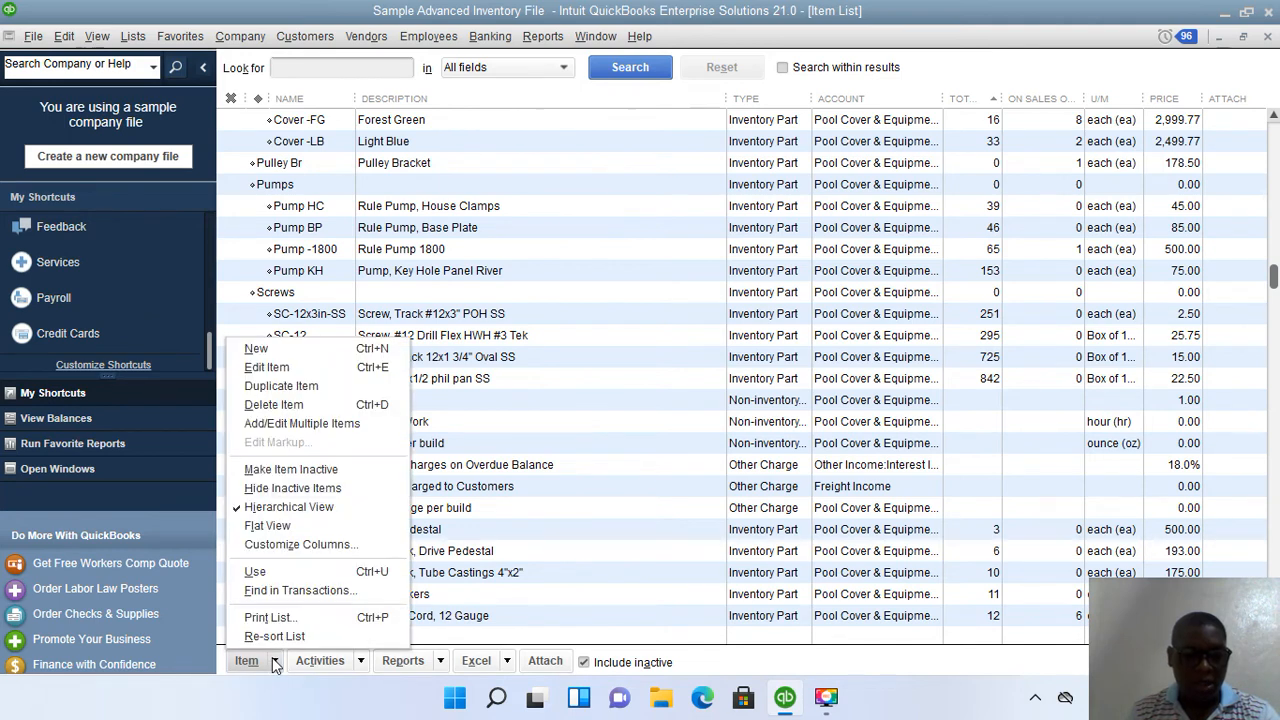
left_click(280, 349)
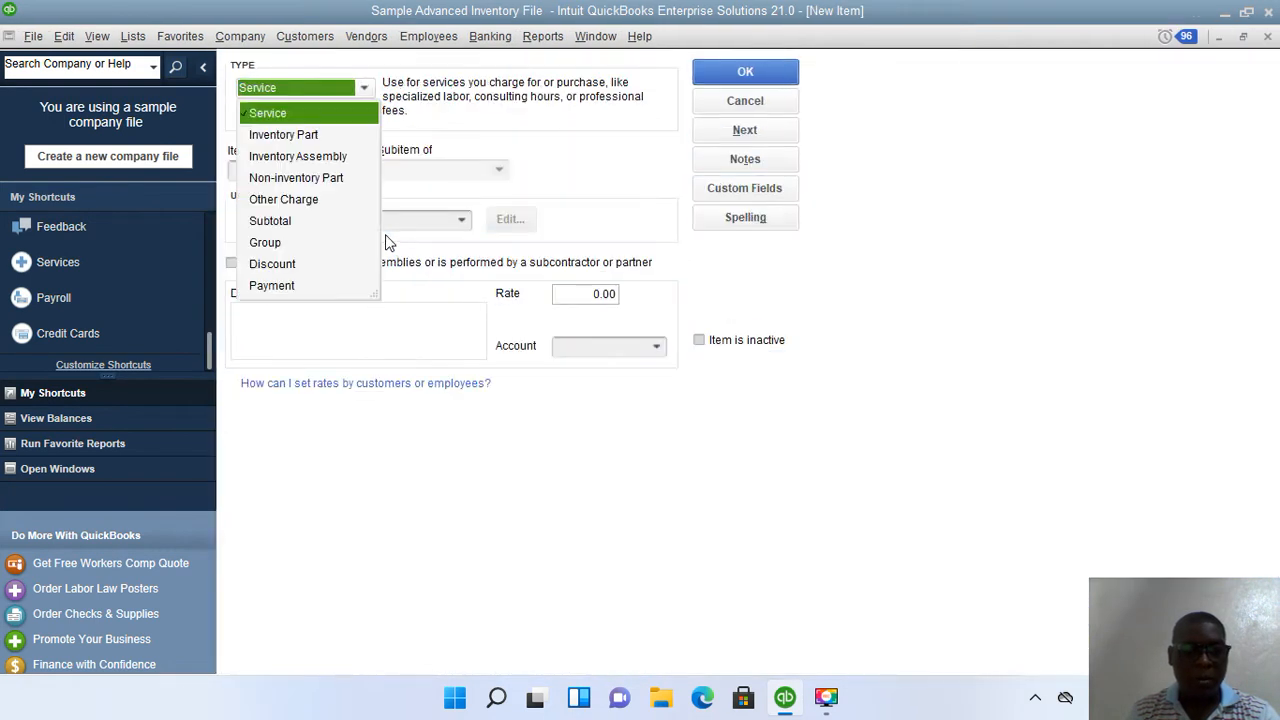
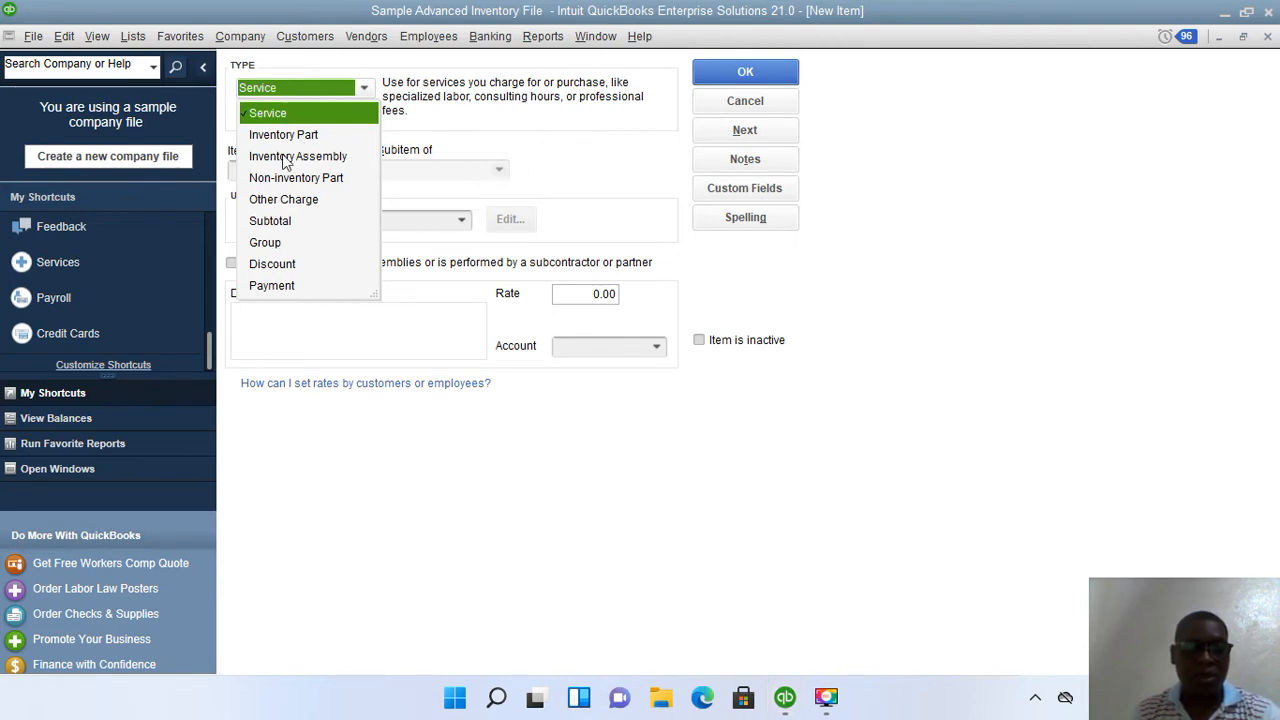
left_click(322, 135)
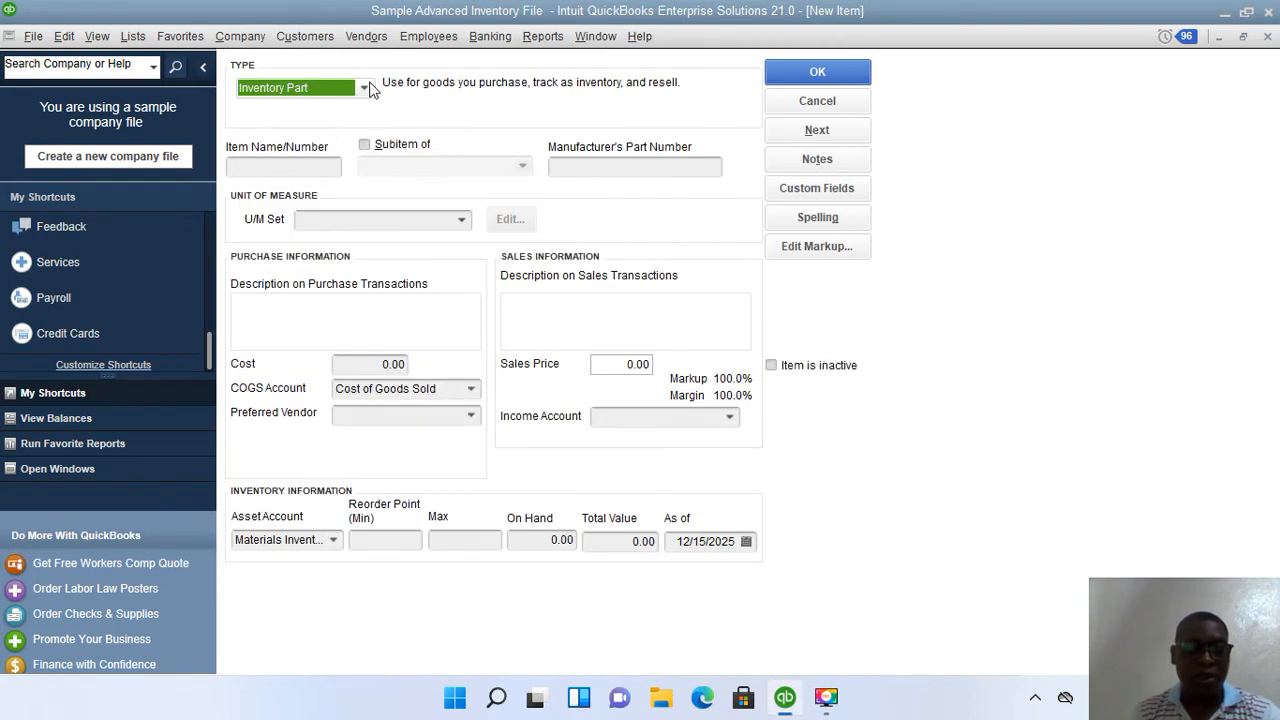
left_click(366, 88)
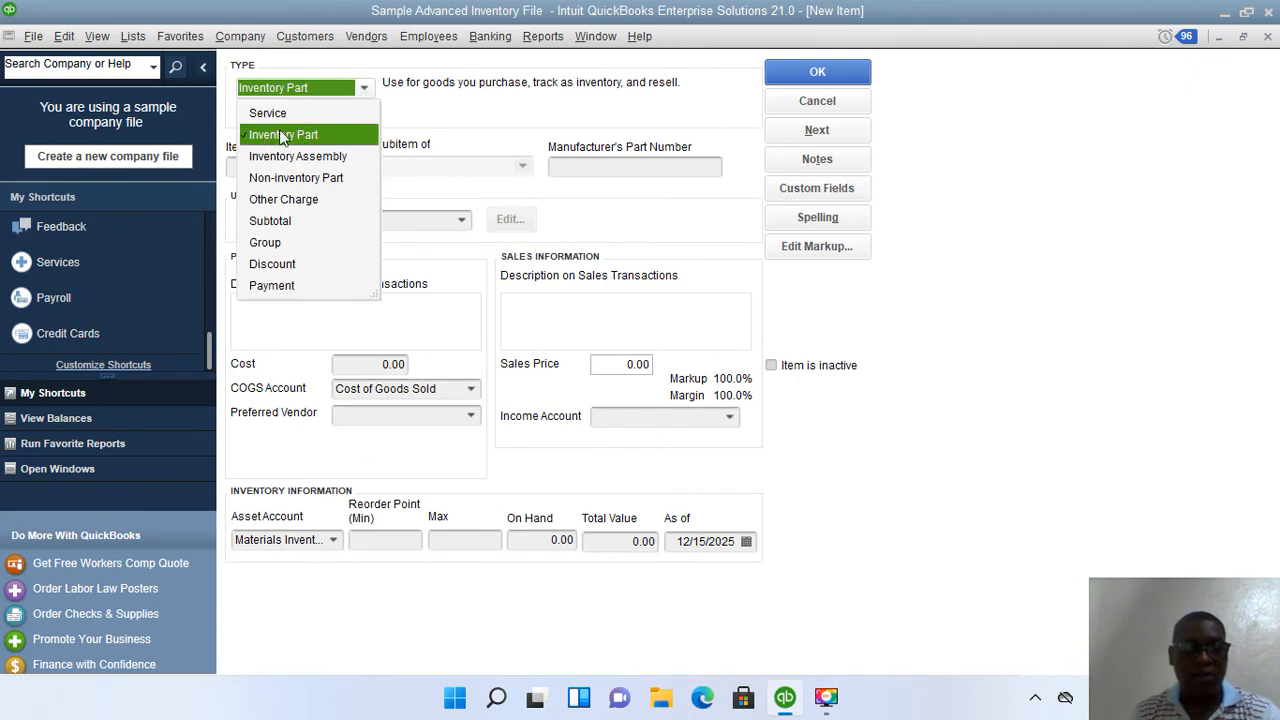
left_click(282, 135)
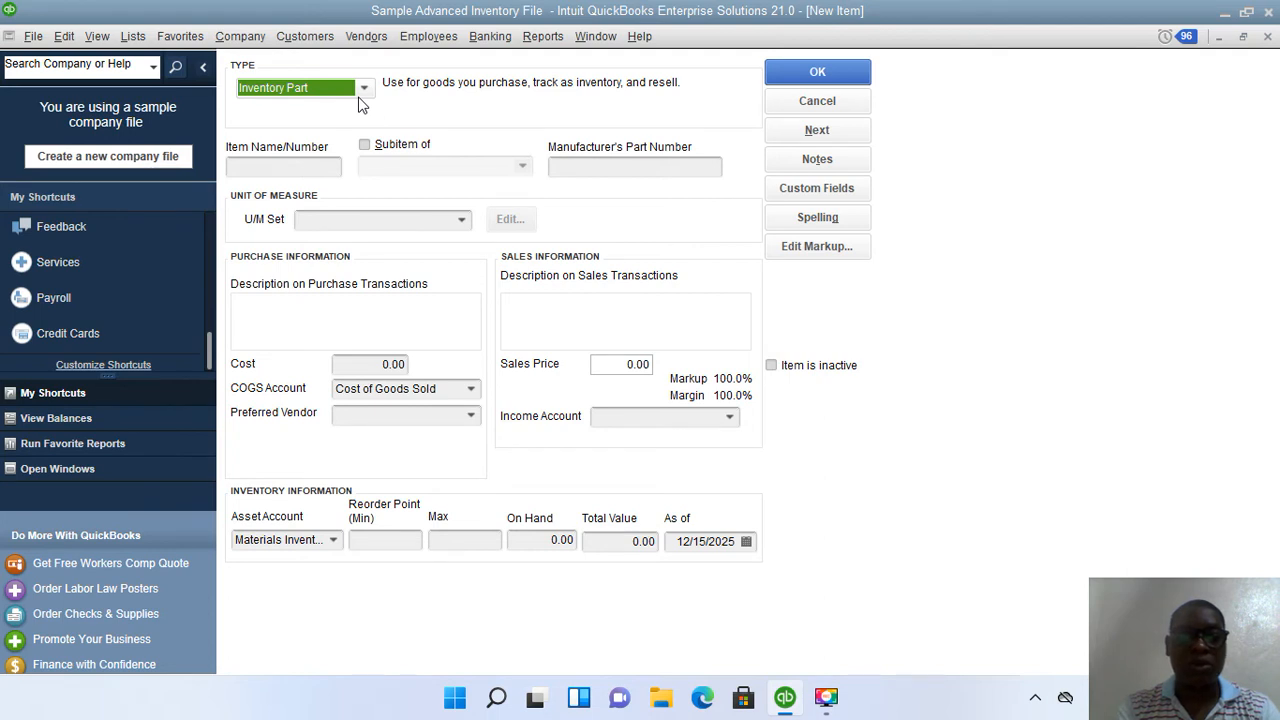
left_click(261, 166)
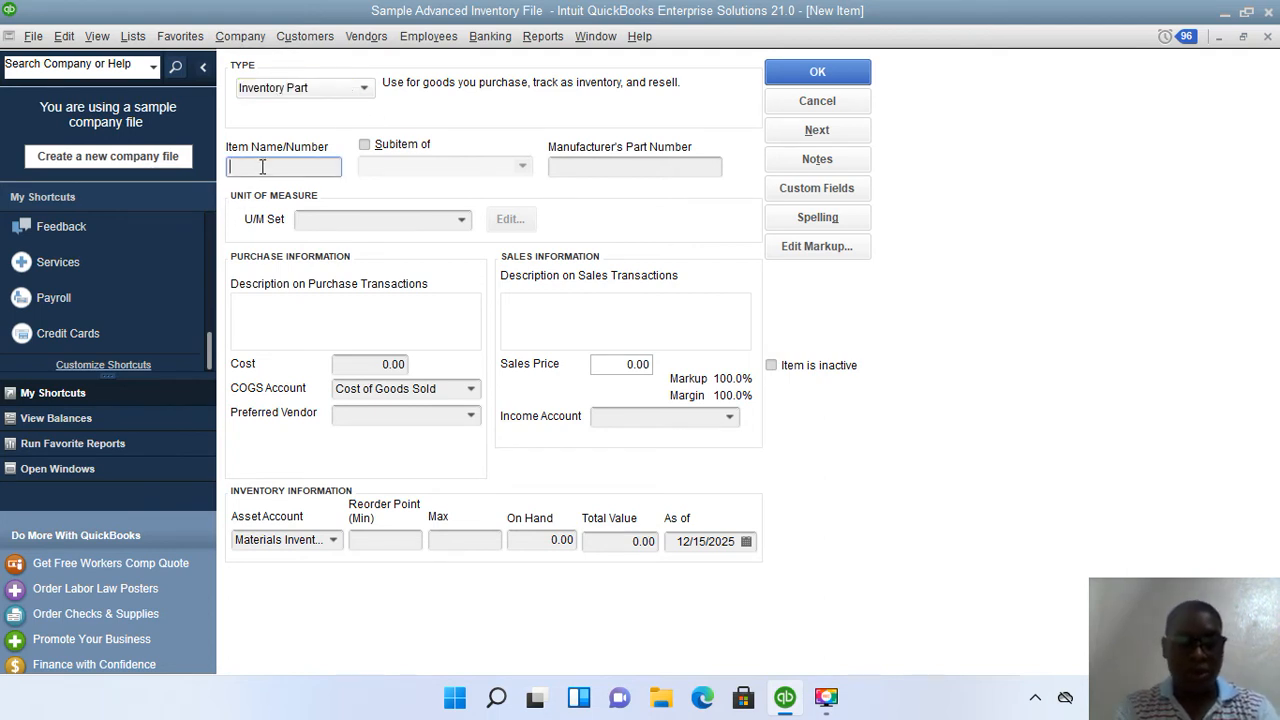
type("Tyres")
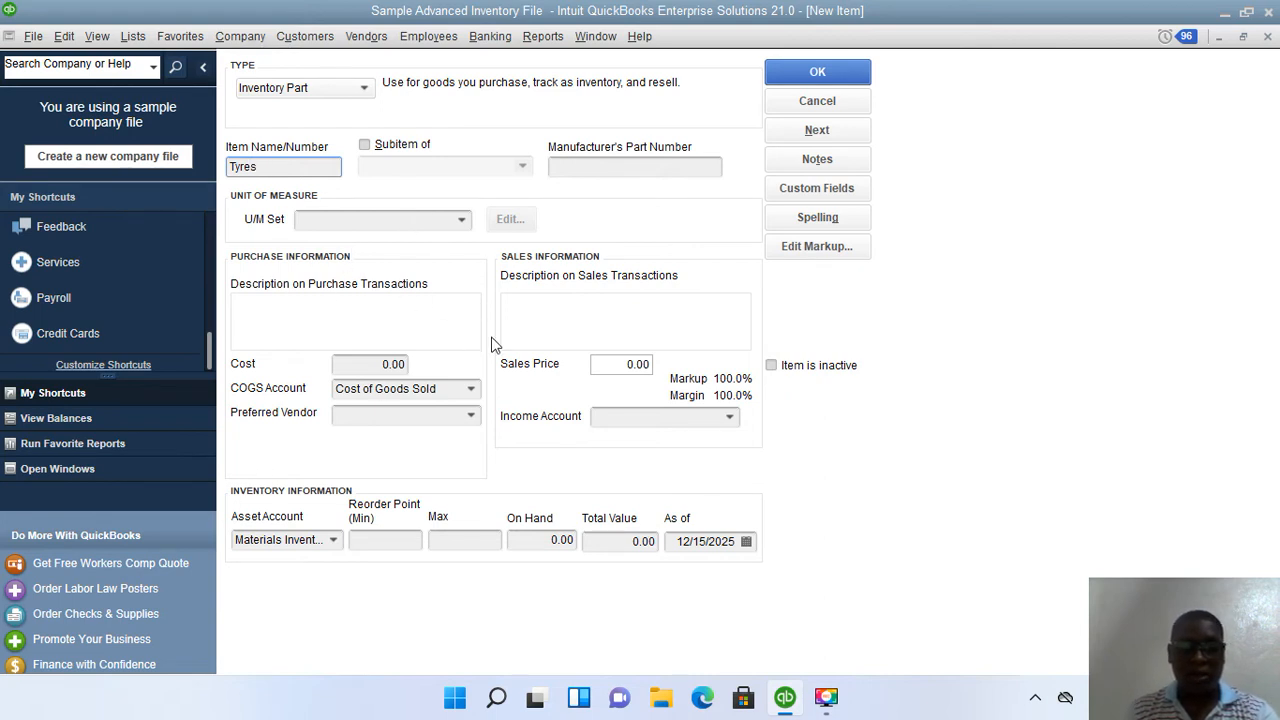
Enter a cost of 25 and a sales price of 3.25 for the Tyres item
left_click(379, 366)
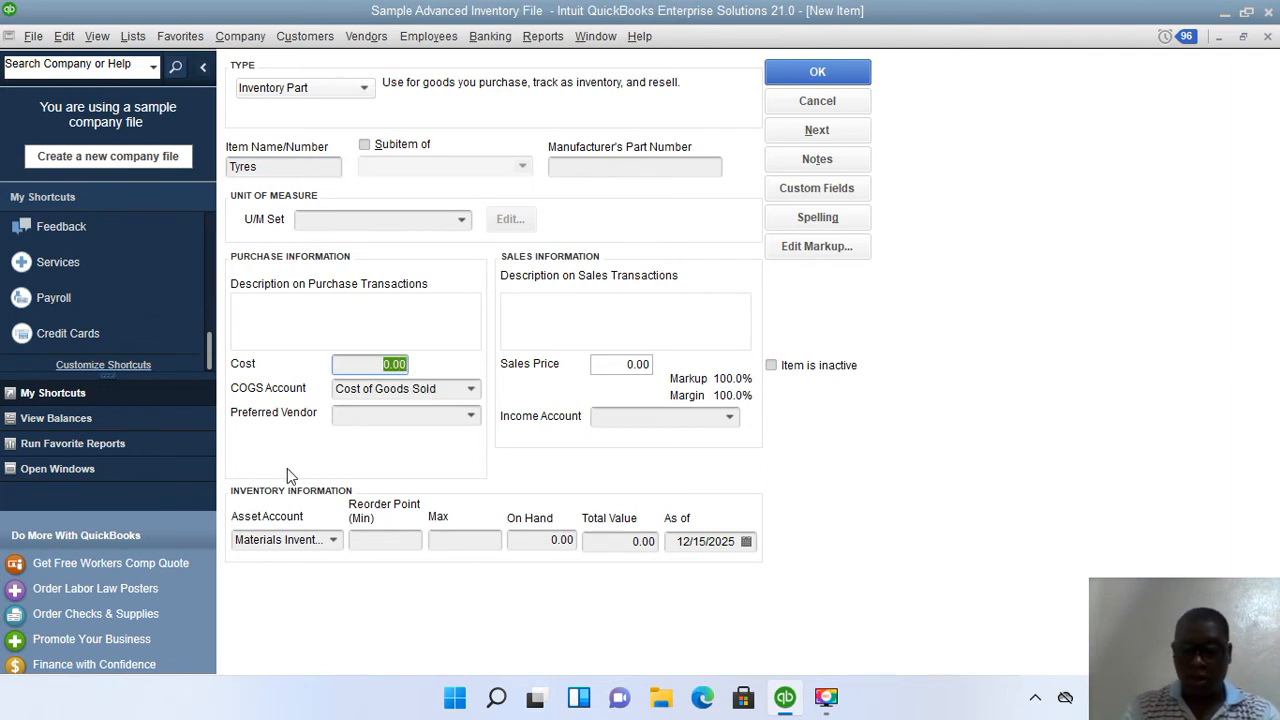
type("25")
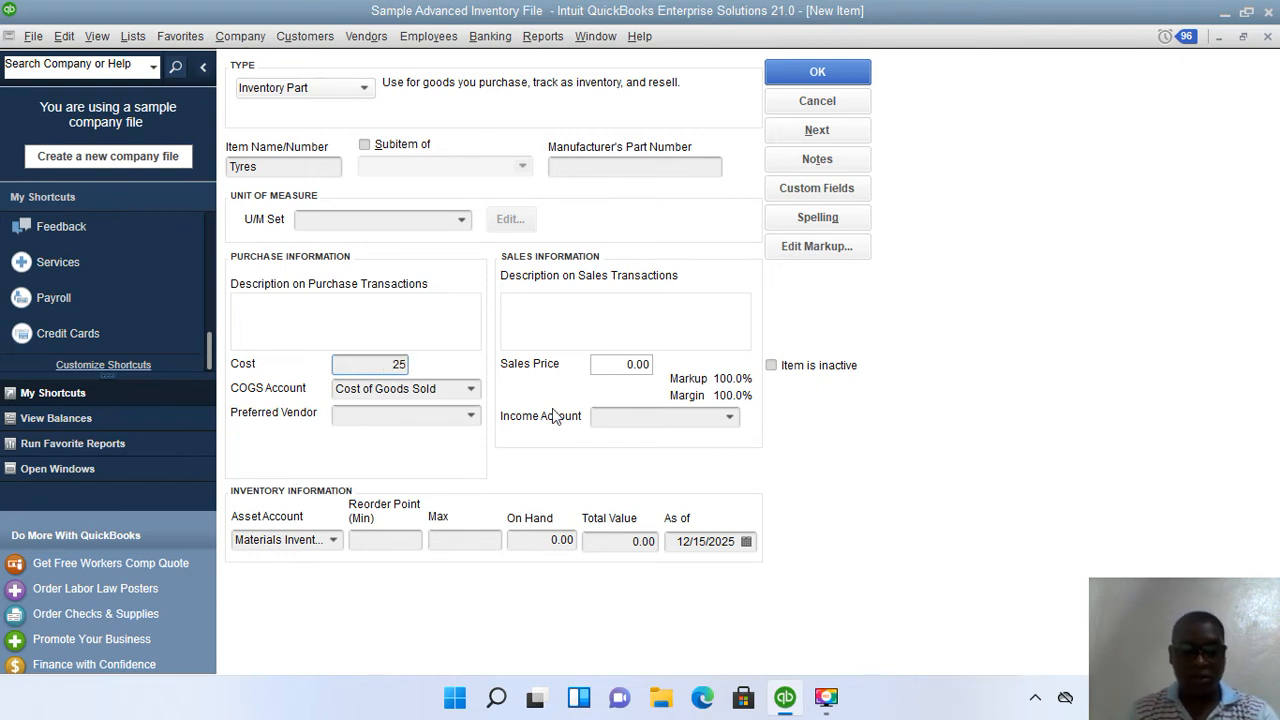
left_click(618, 365)
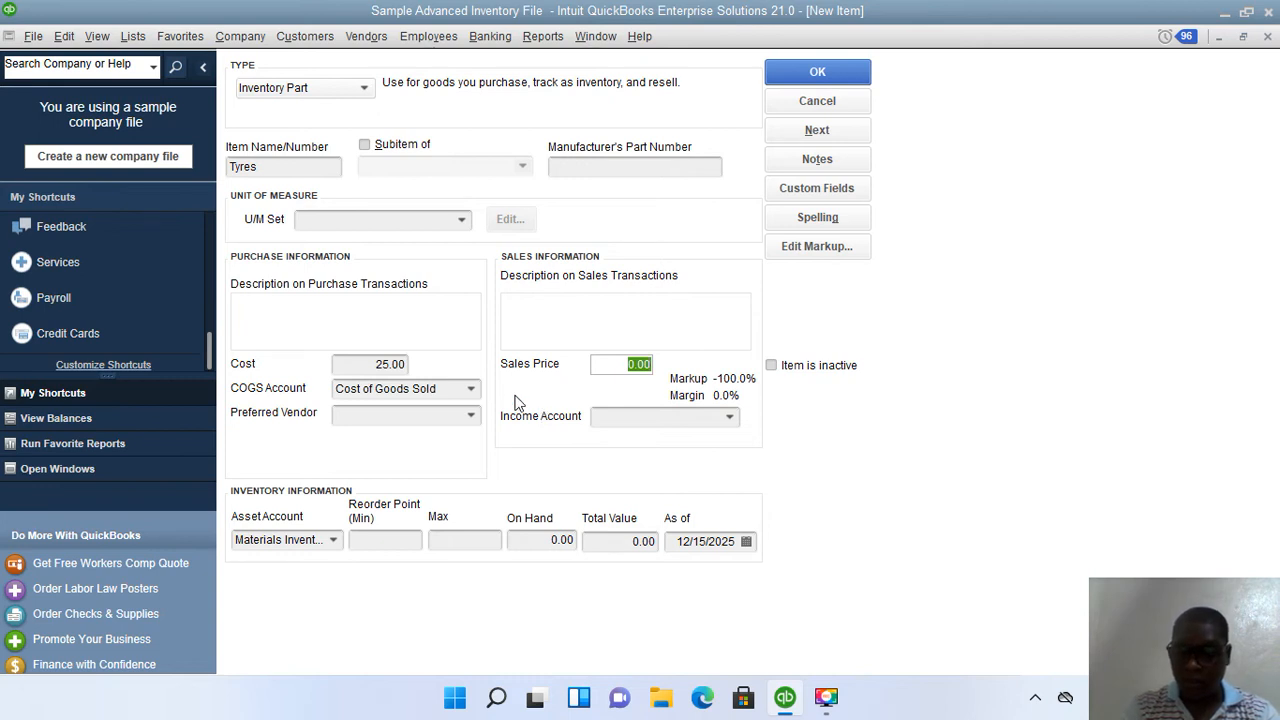
type("3.25")
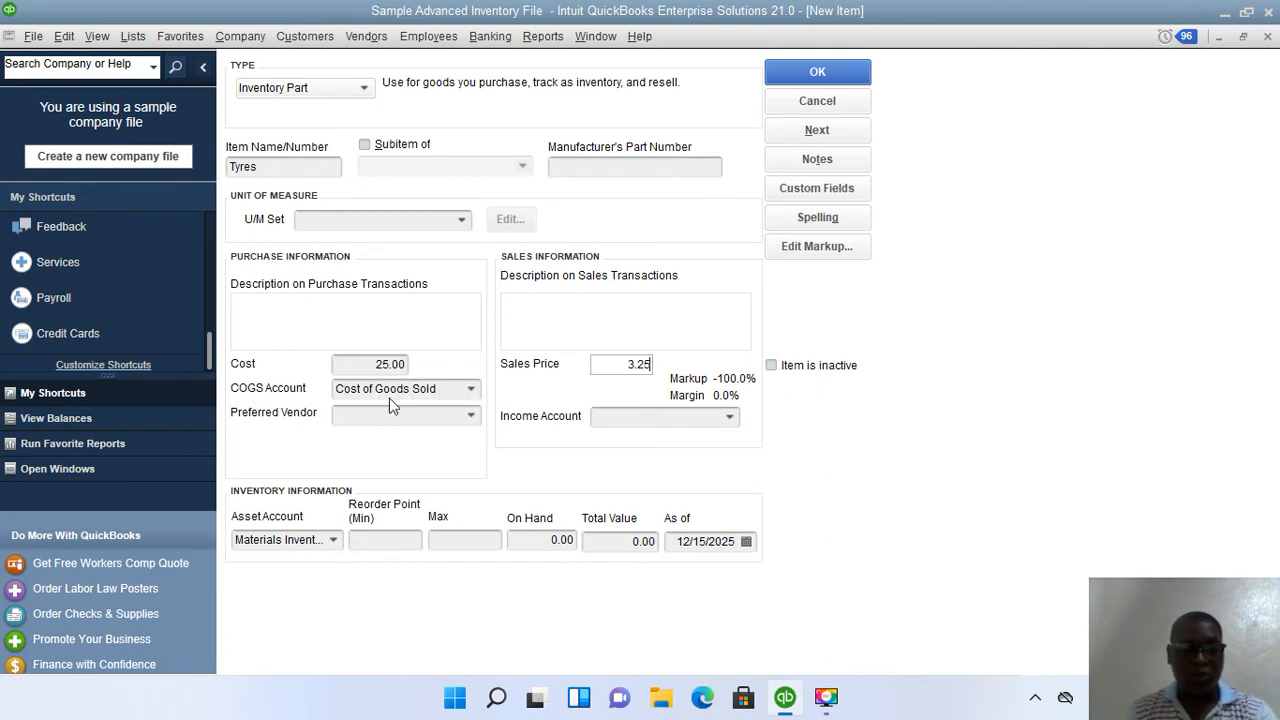
Look through the COGS account choices and select Cost of Goods Sold for the Tyres item
left_click(471, 390)
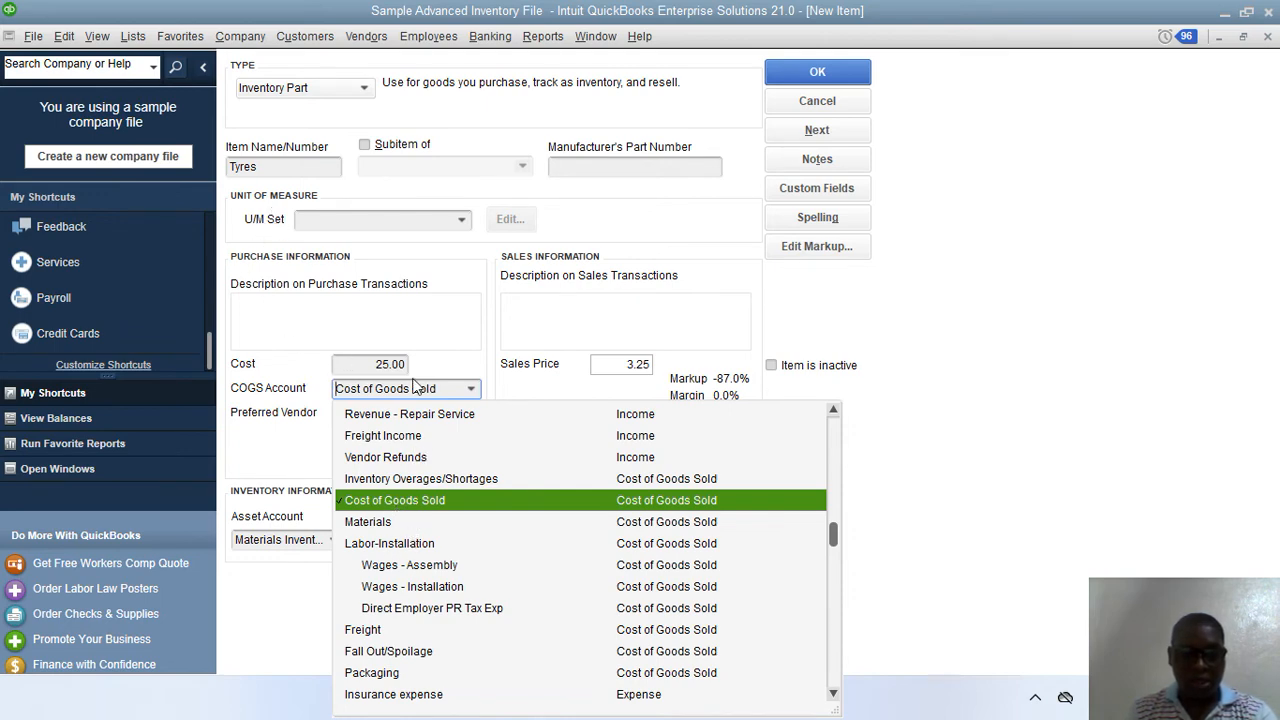
scroll(400, 546, "down", 2)
scroll(398, 546, "up", 3)
scroll(397, 545, "down", 1)
left_click(424, 499)
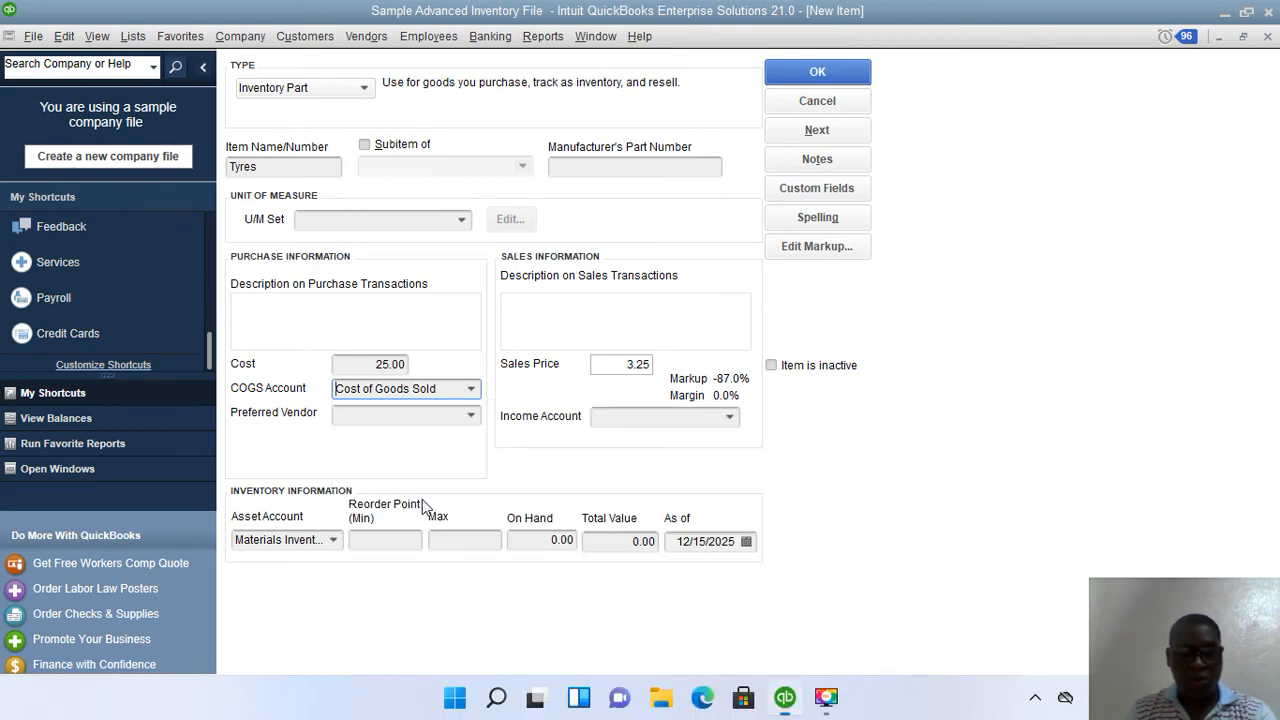
Correct the cost of the Tyres item to 2.50
left_click(374, 364)
left_click_drag(374, 364, 434, 364)
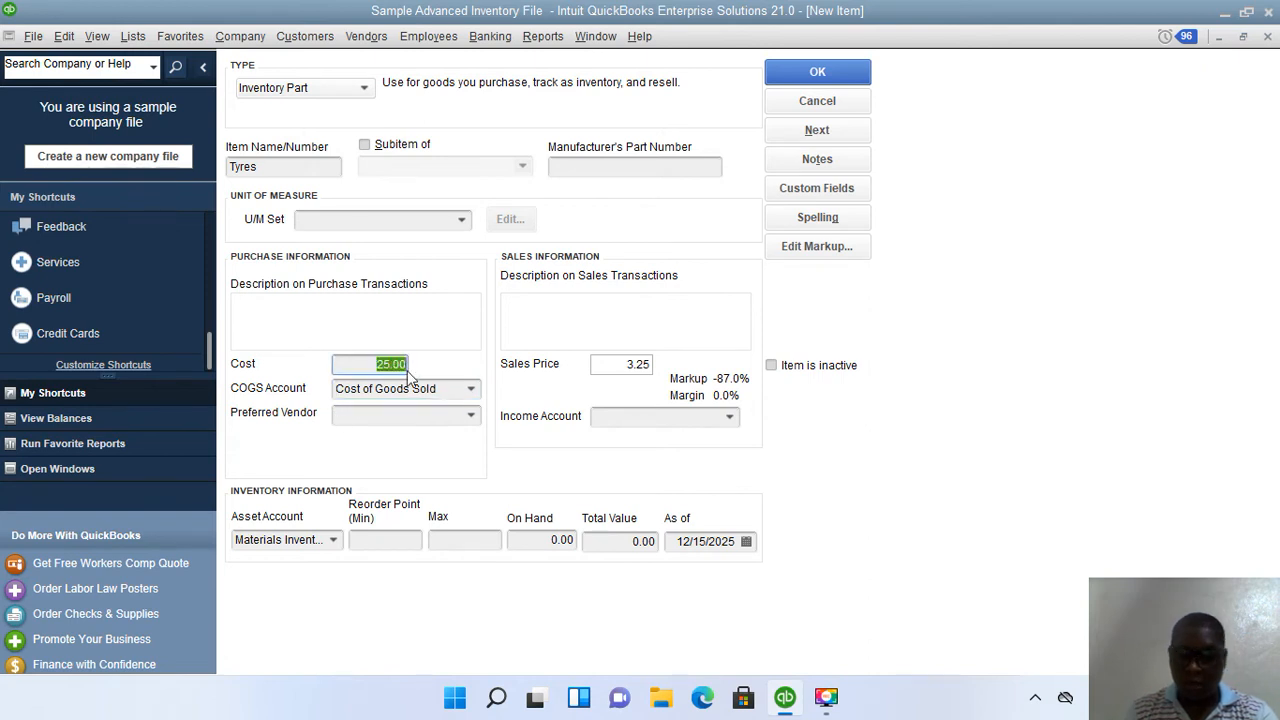
type("2.5")
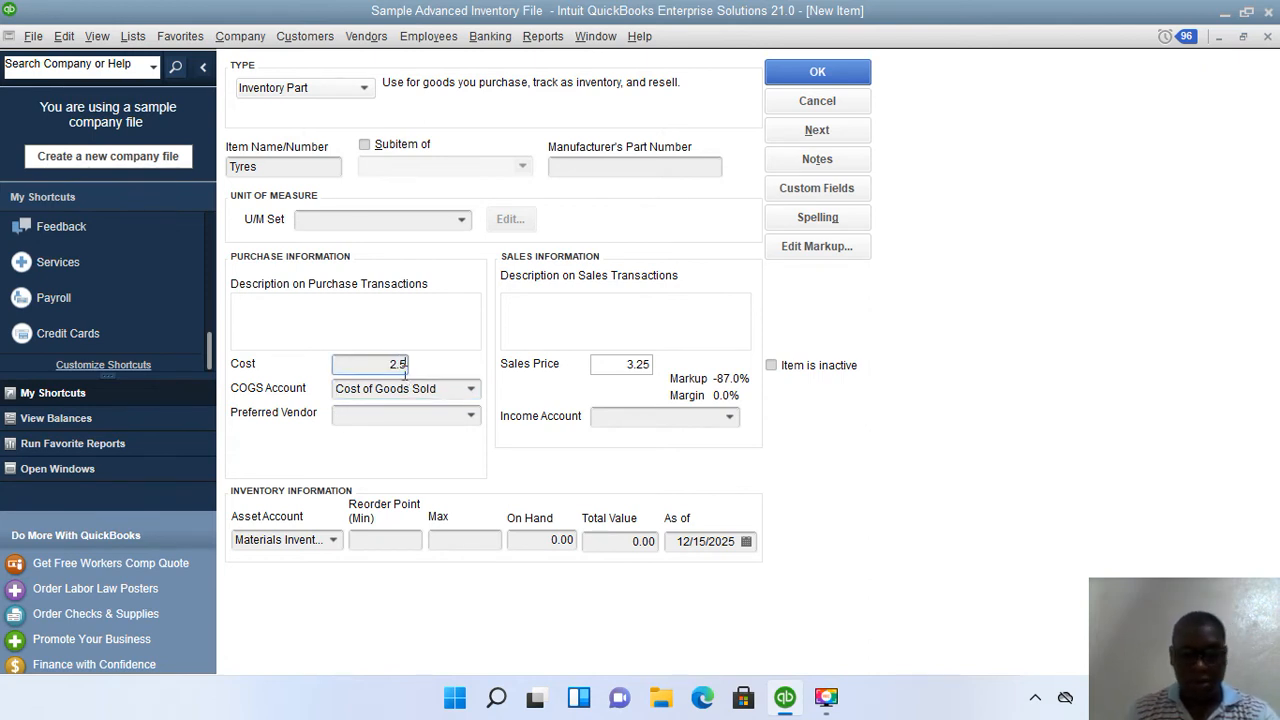
left_click(403, 414)
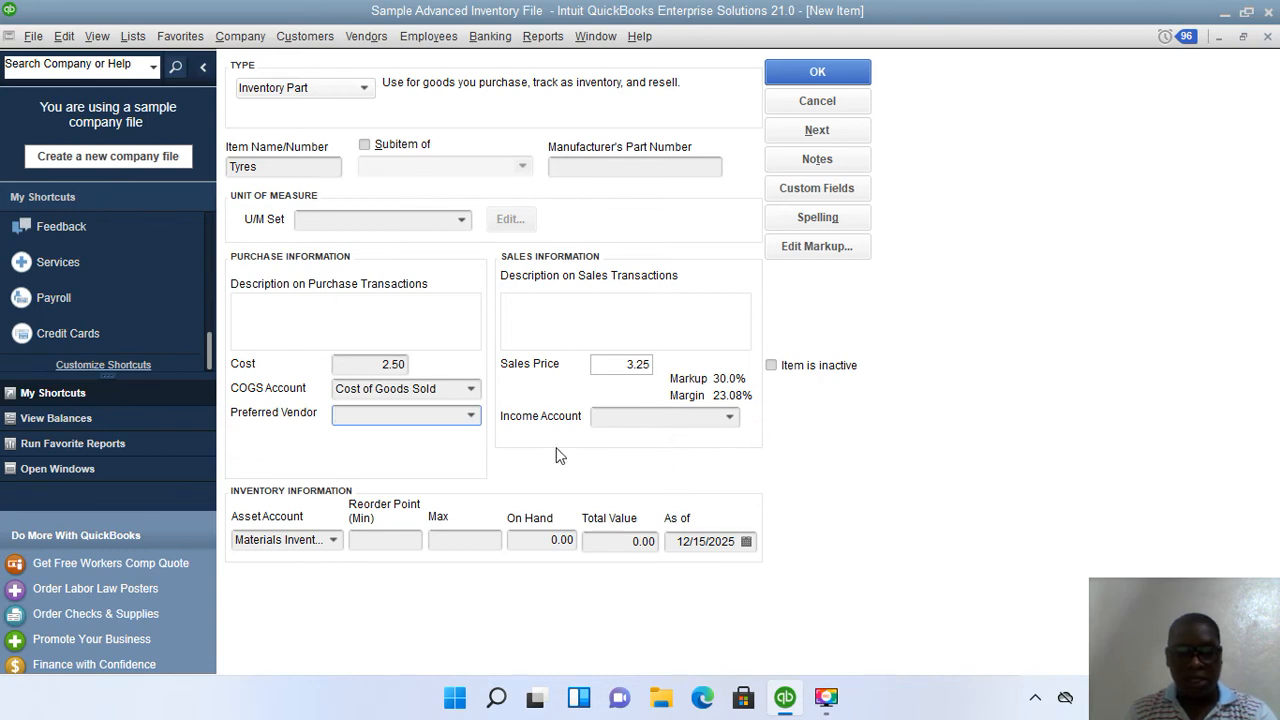
Assign Miscellaneous Income as the income account and try to save the Tyres item
left_click(730, 417)
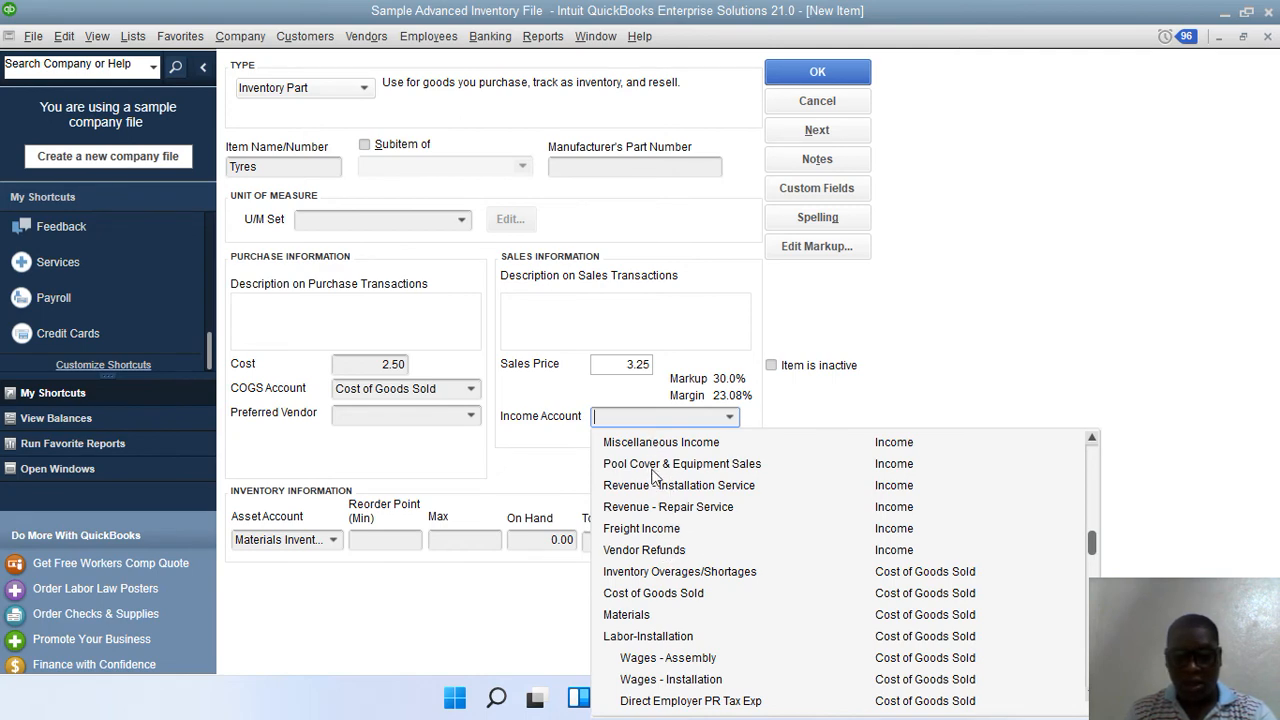
left_click(690, 443)
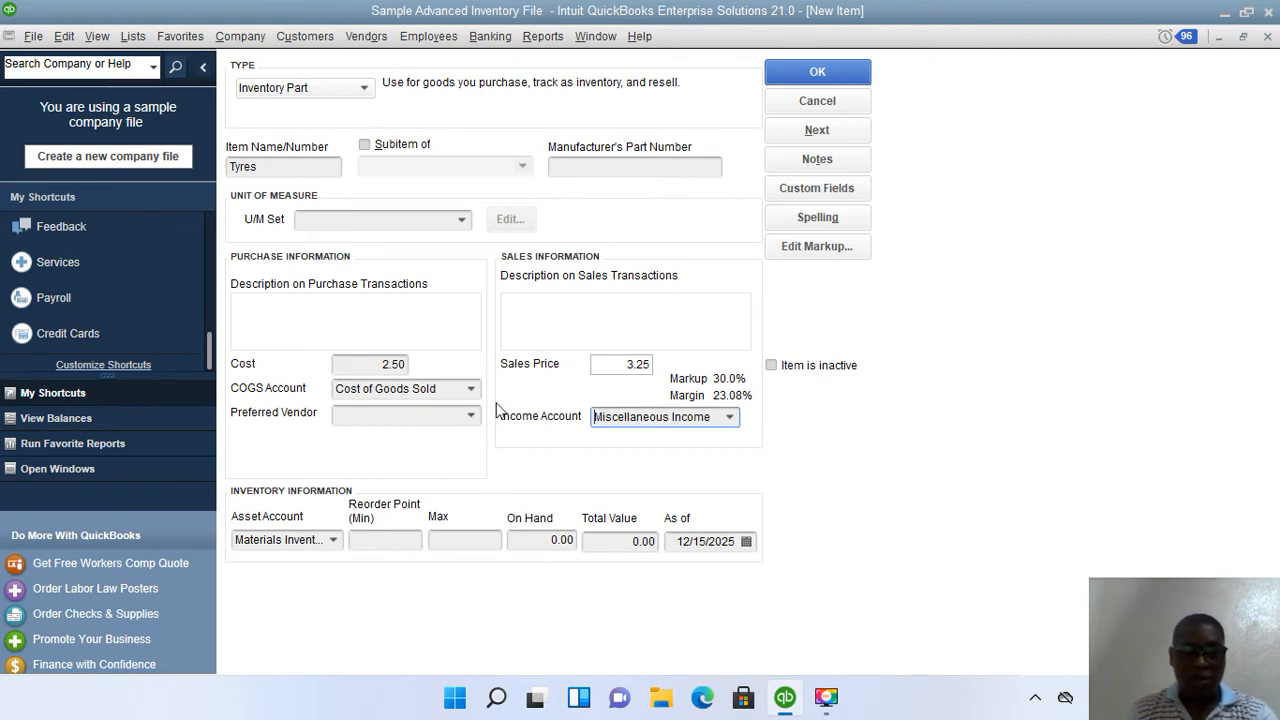
left_click(817, 71)
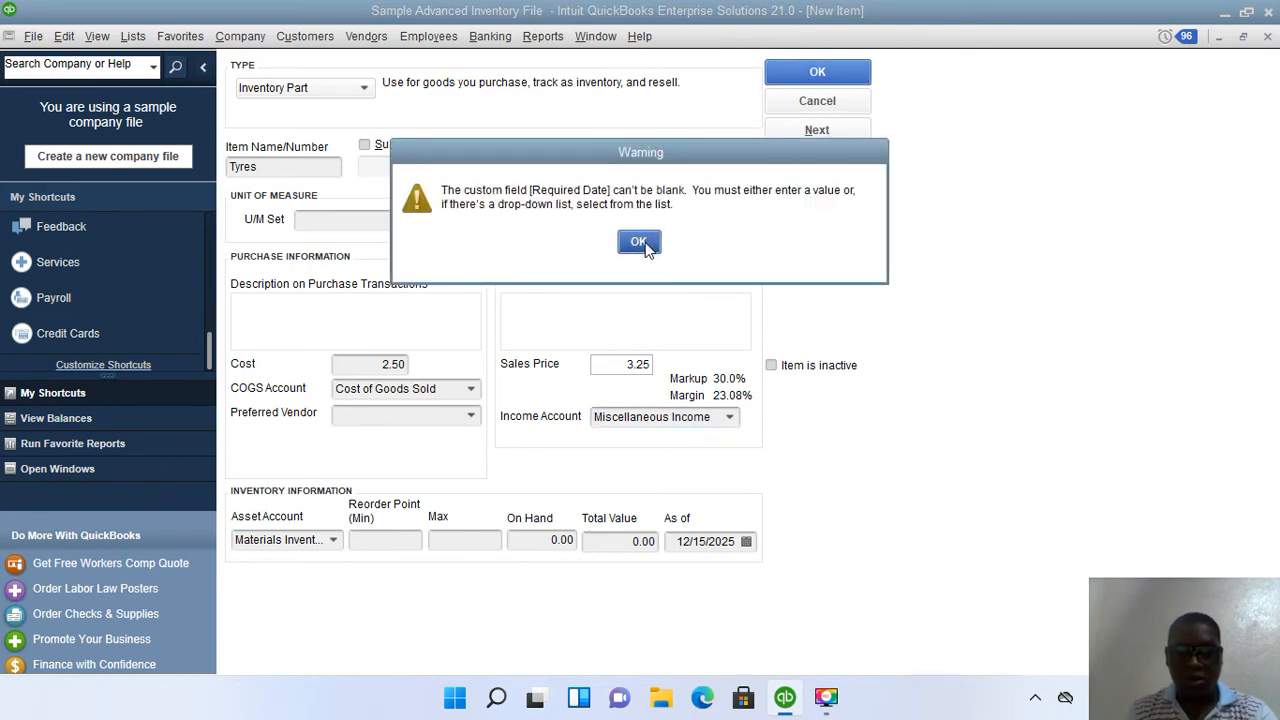
left_click(639, 242)
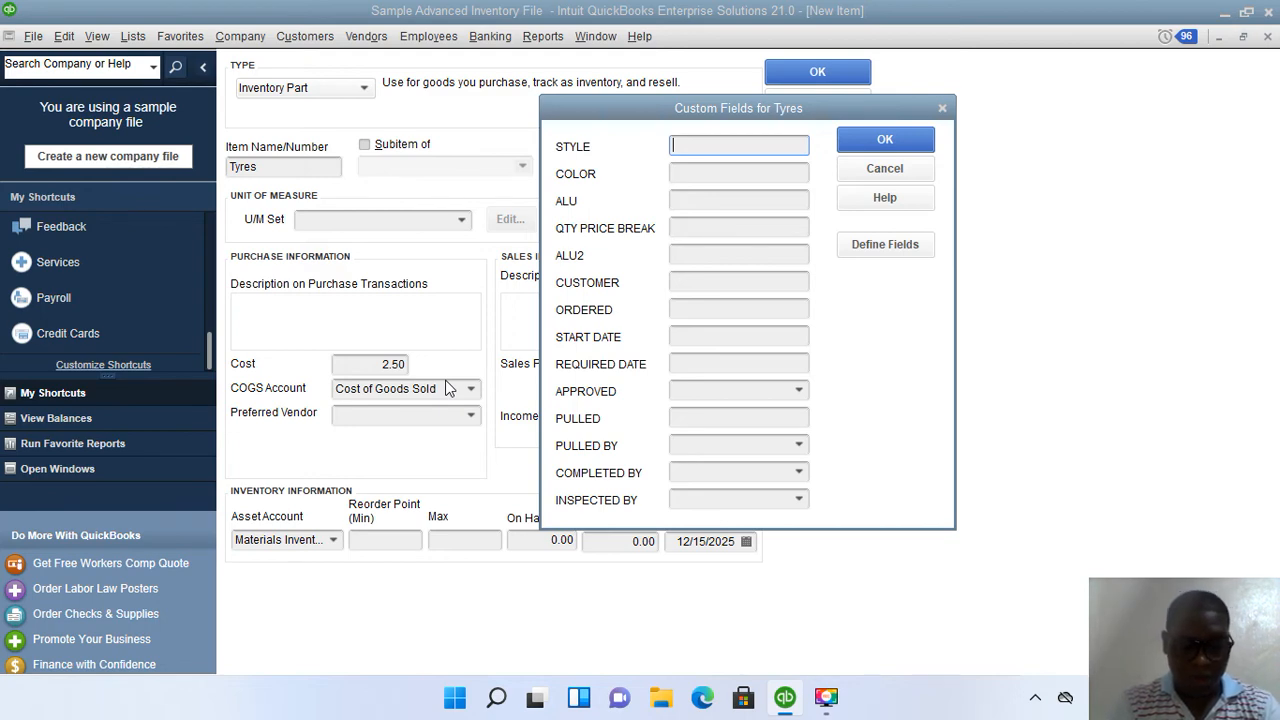
Fill in the custom fields for Tyres with style "Mixed" and color "red", and try to confirm them
type("Mixed")
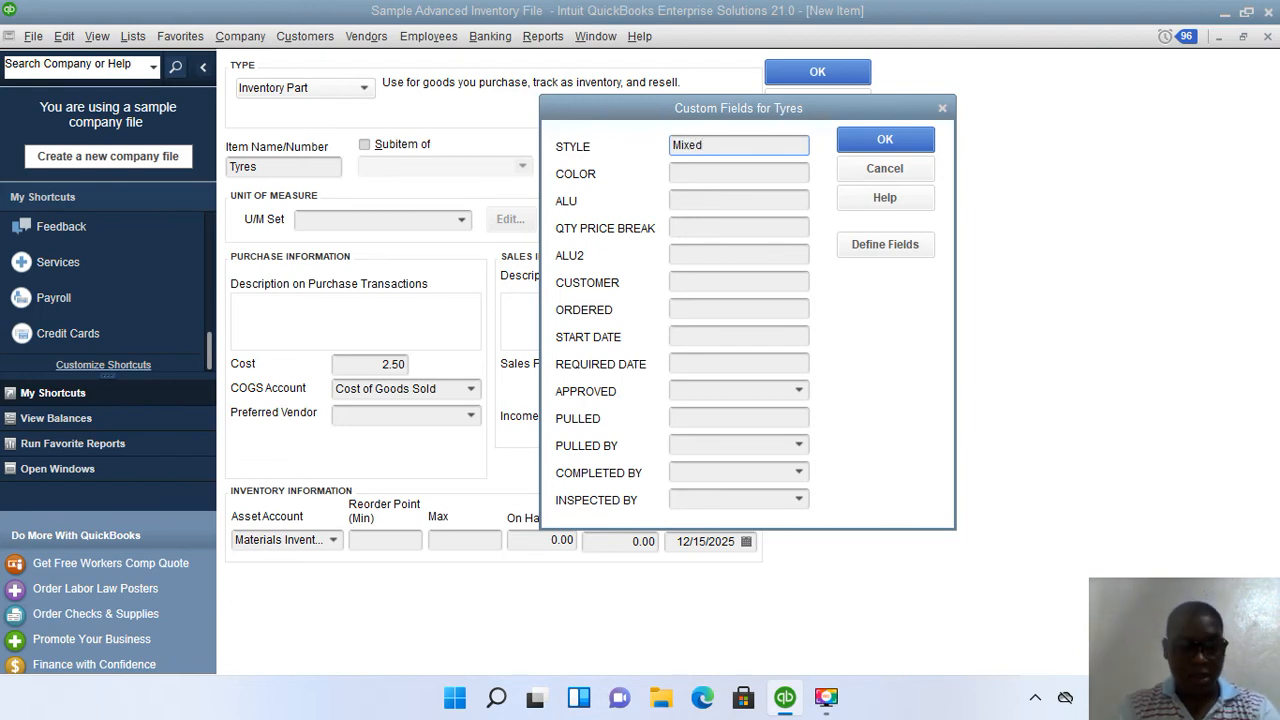
key("Tab")
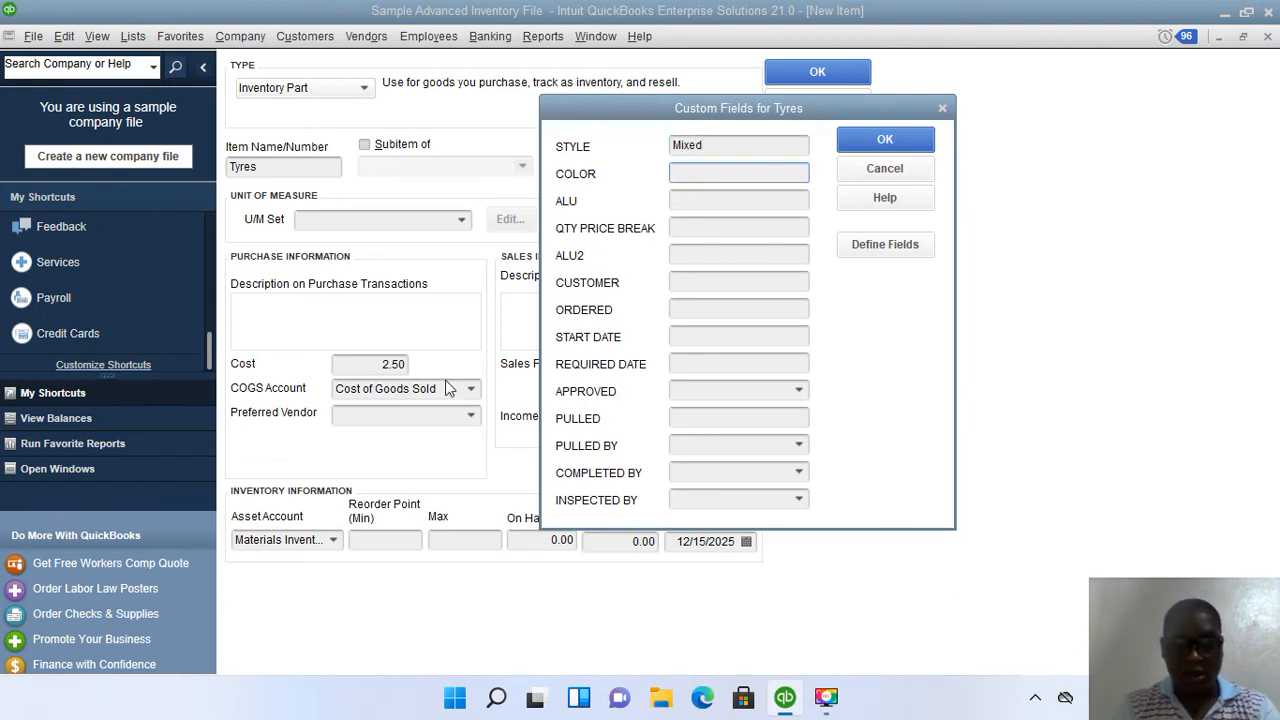
type("red")
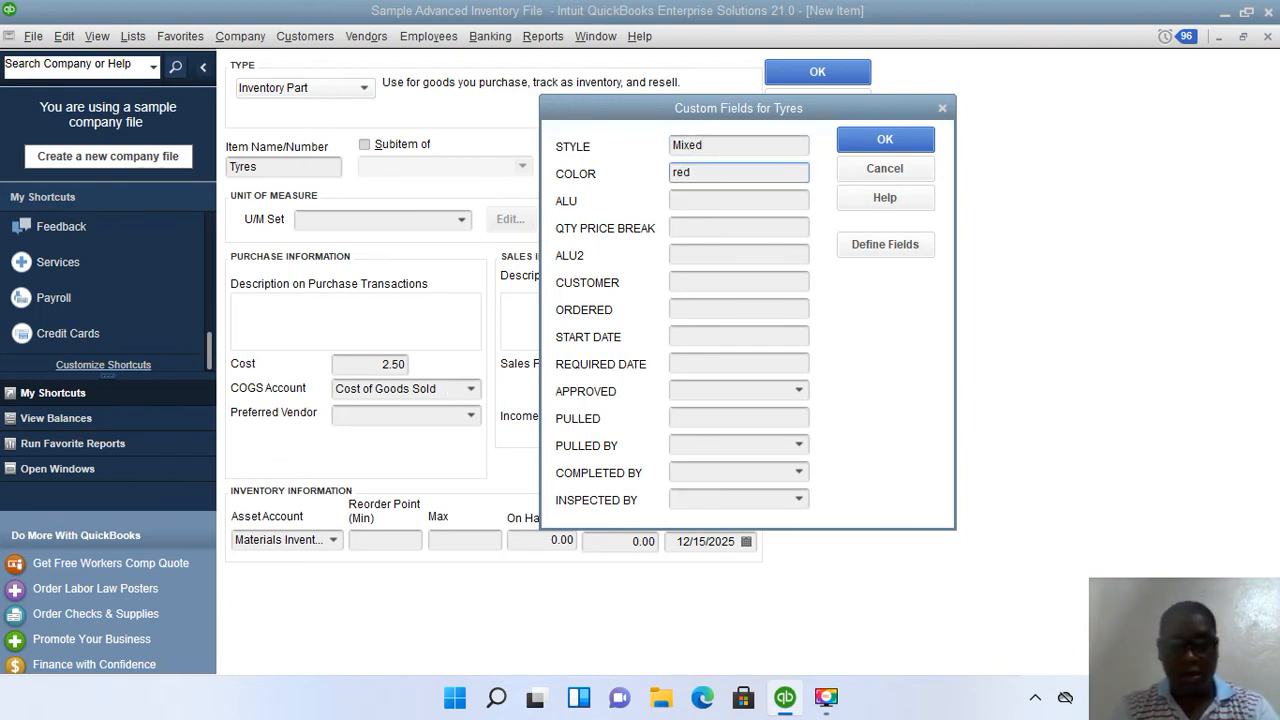
key("Tab")
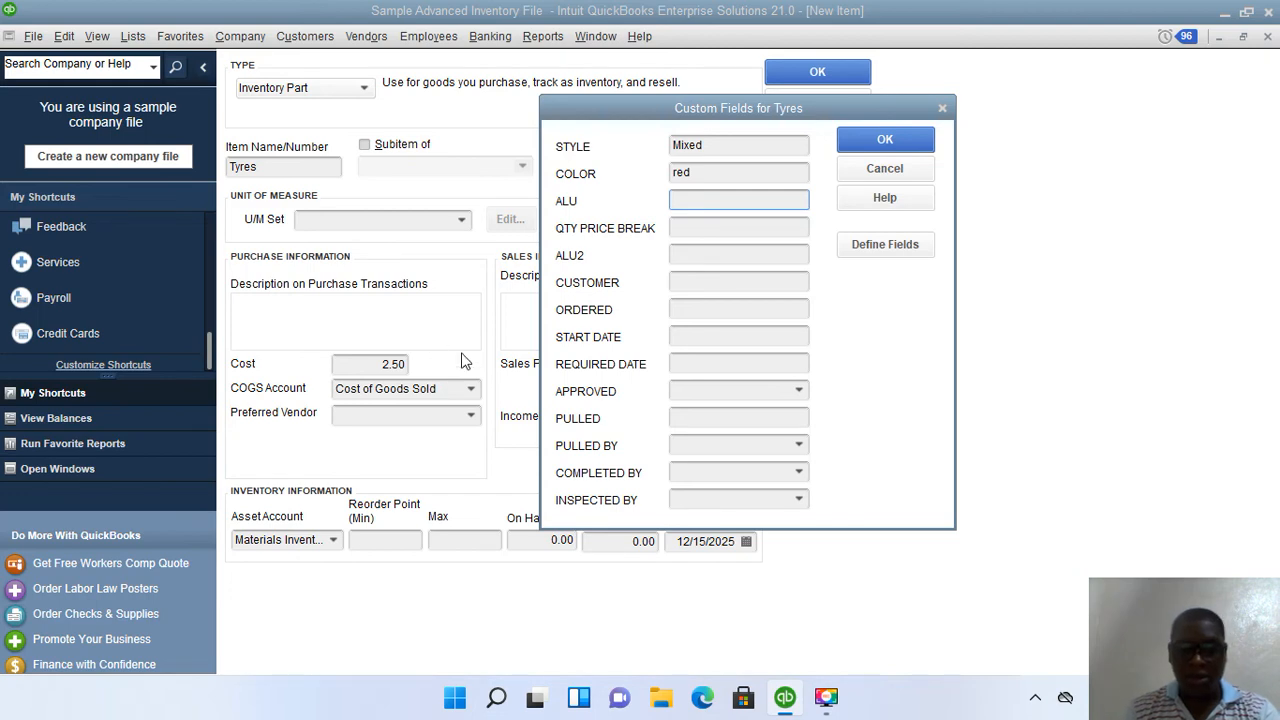
left_click(875, 141)
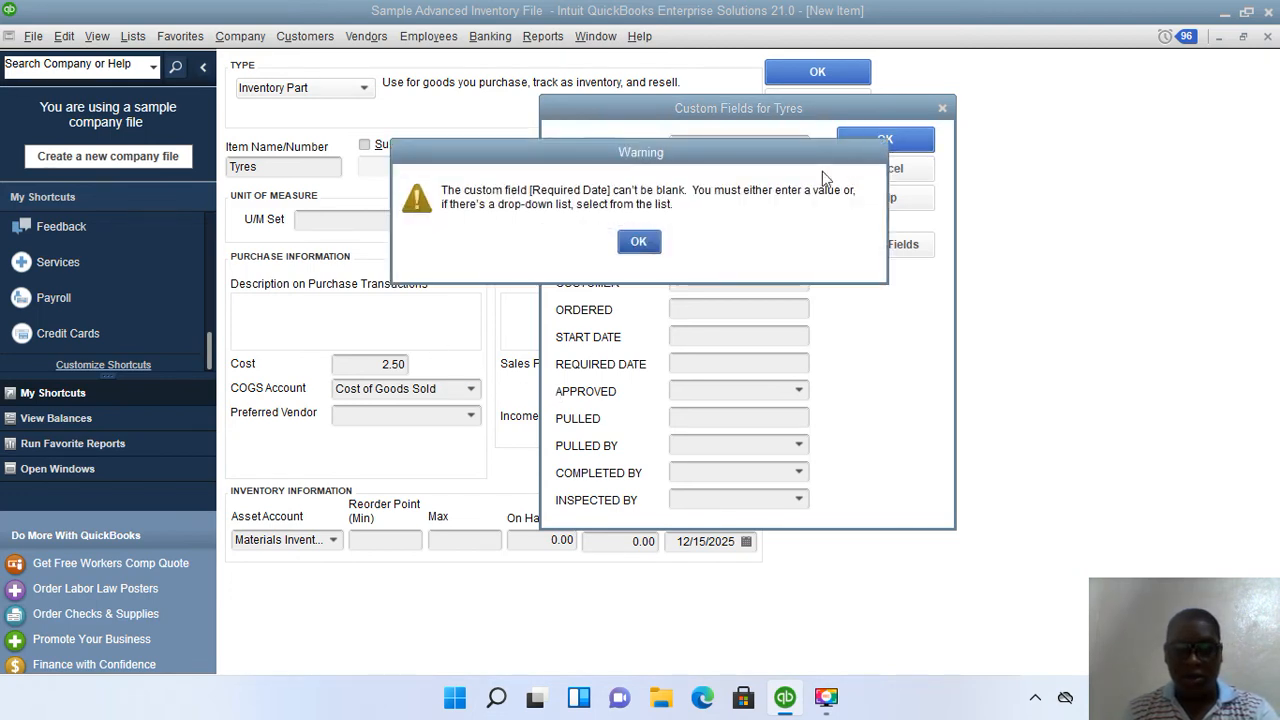
left_click(639, 241)
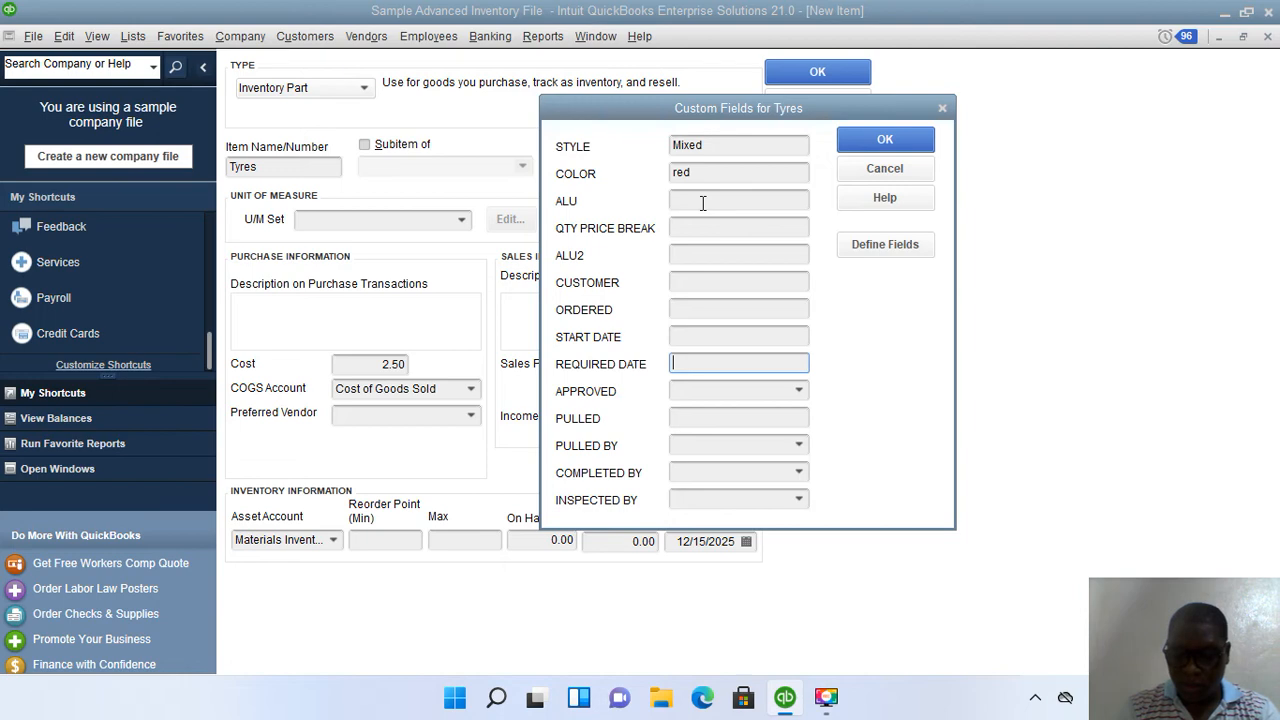
Try to enter the Required Date as 121225 and set the Approved custom field to Yes
type("121225")
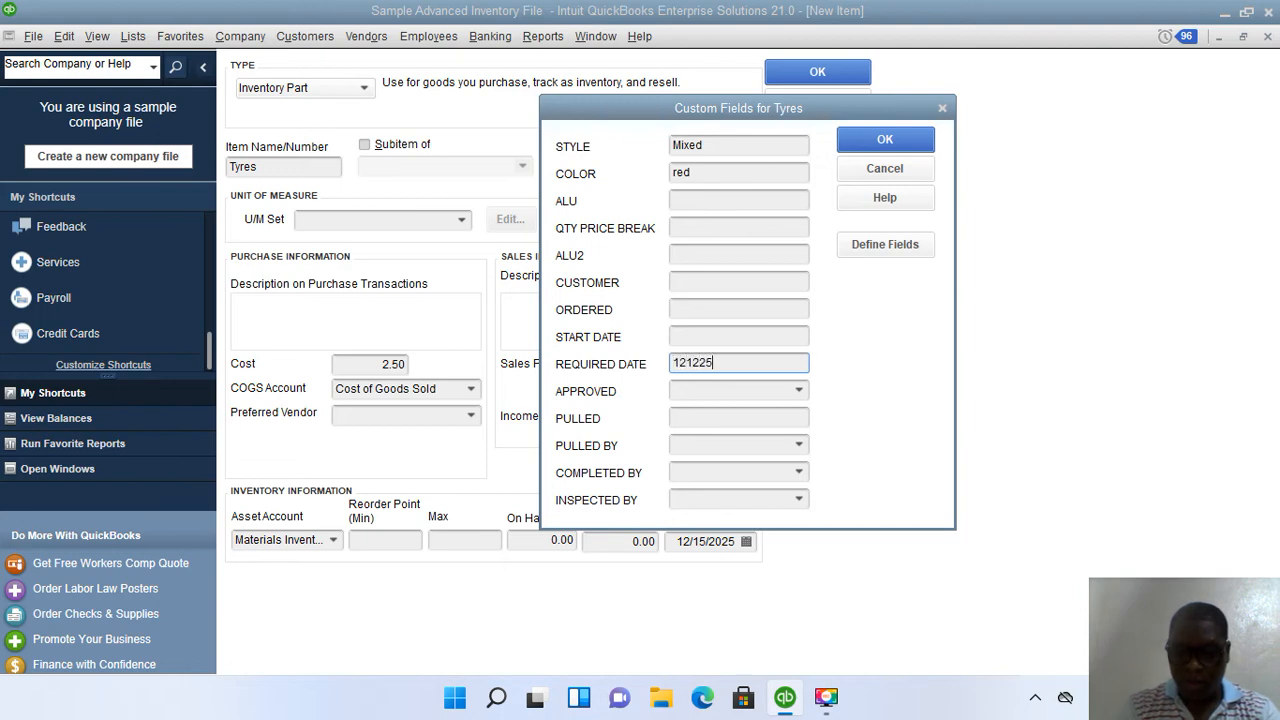
left_click(740, 391)
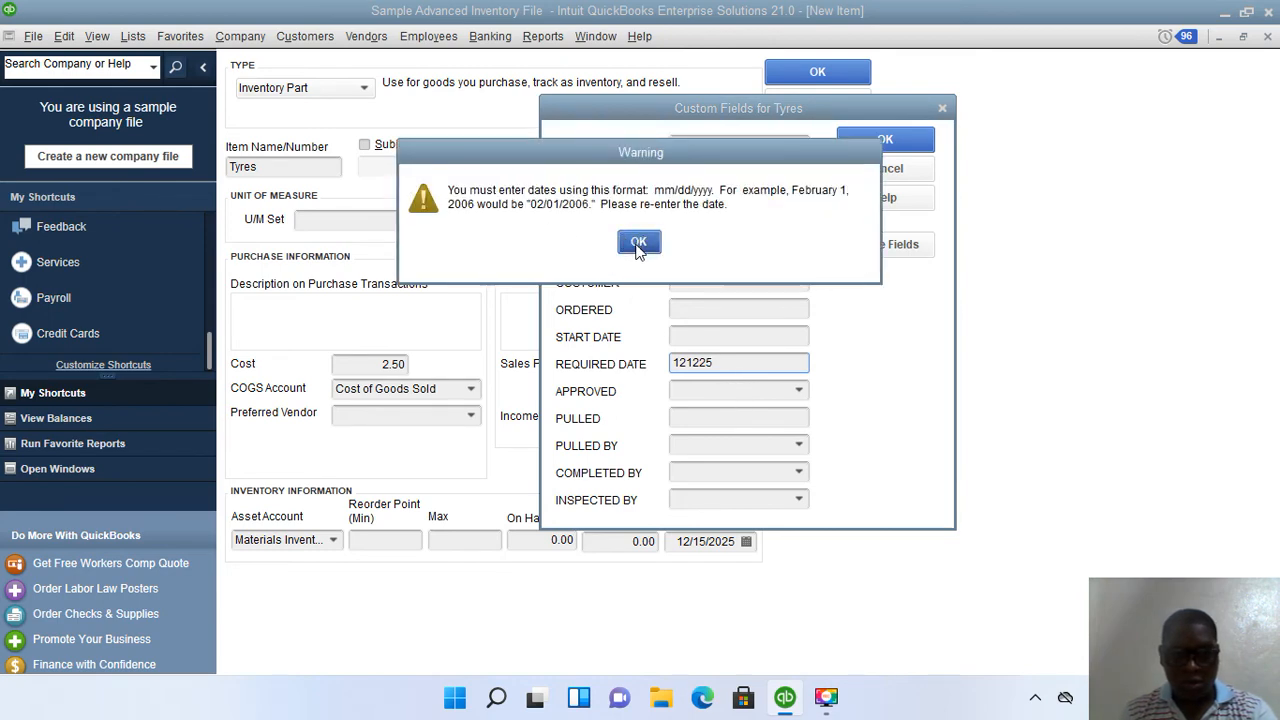
left_click(638, 243)
left_click(729, 367)
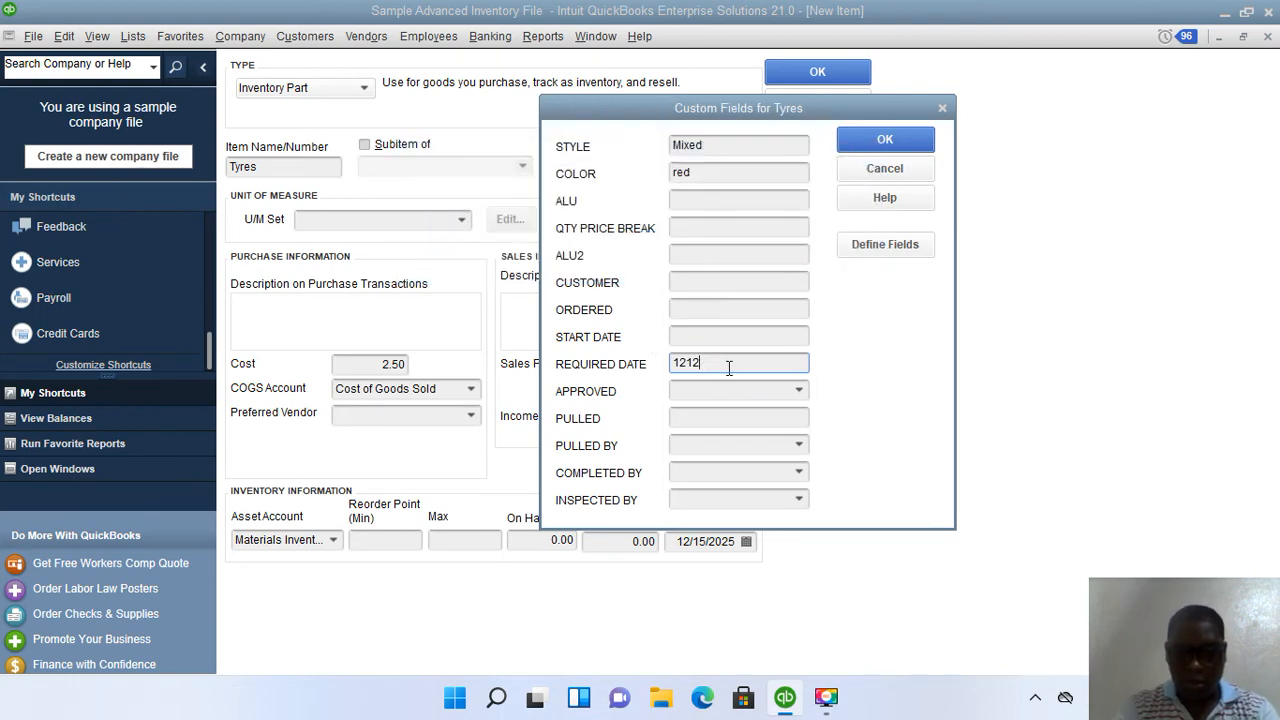
type("06")
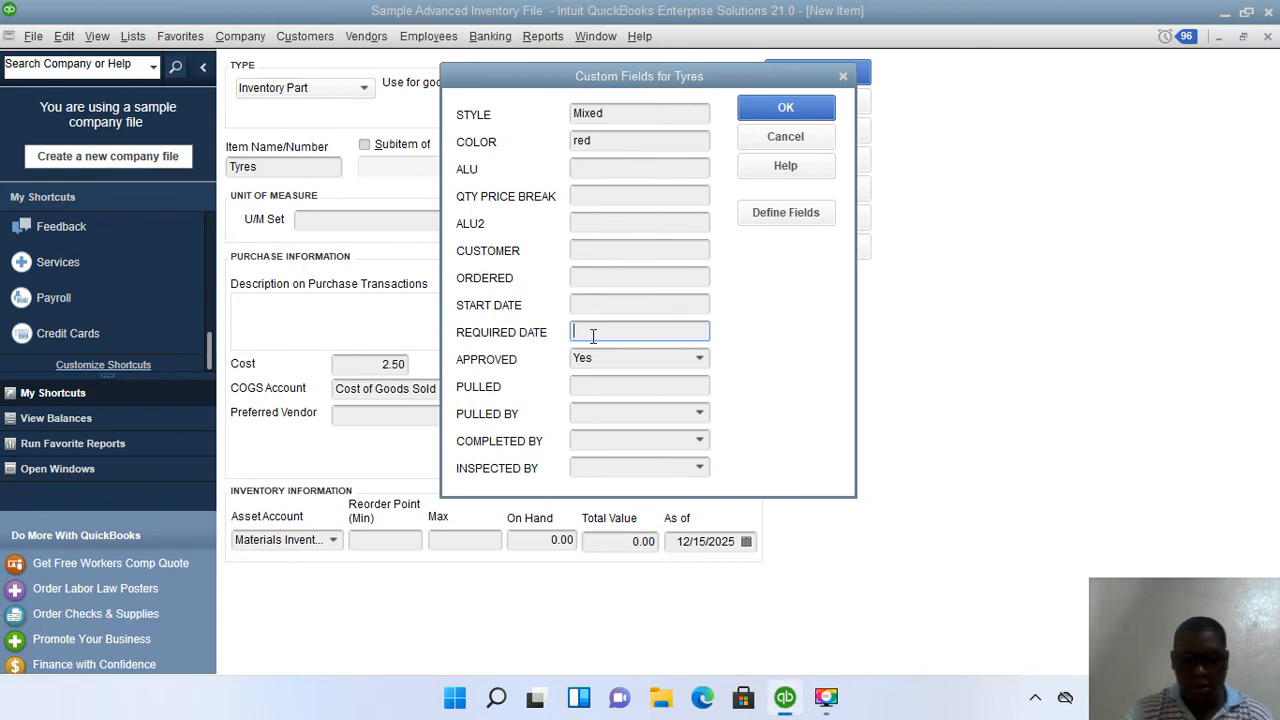
Set the Required Date to 12/31/2025, confirm the custom fields and save the Tyres item
type("12/31/2025")
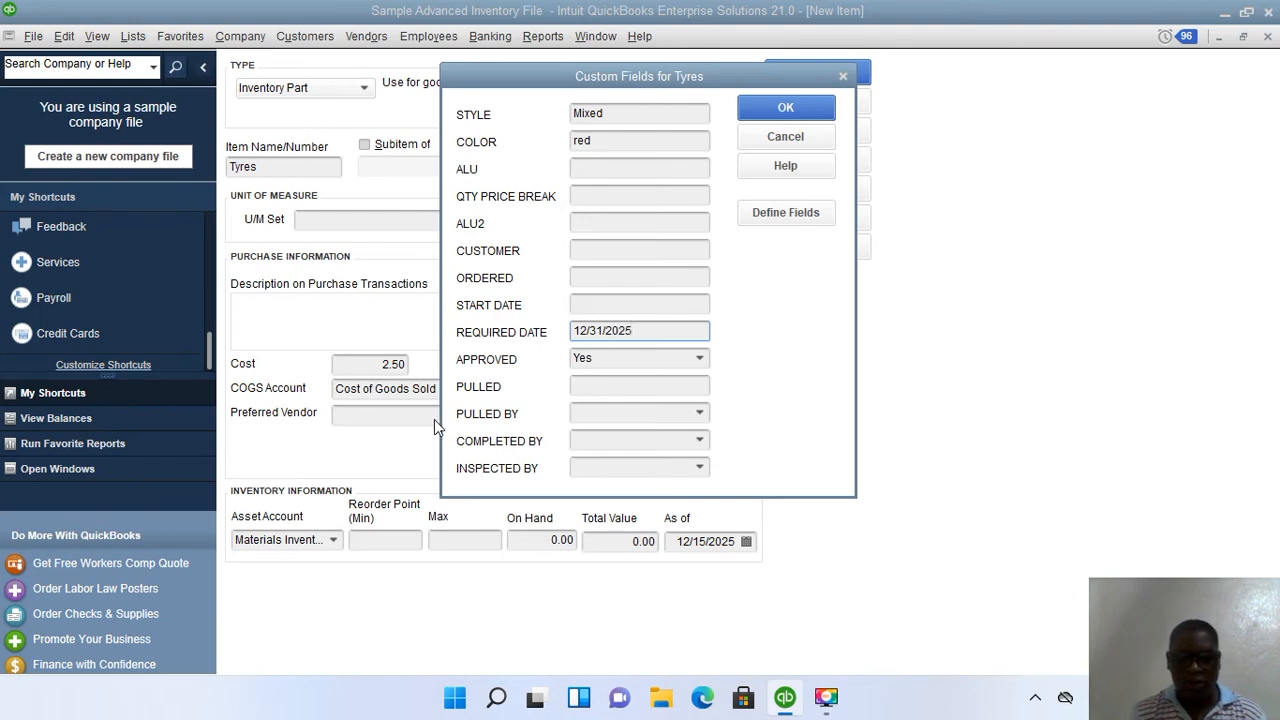
left_click(580, 304)
left_click(765, 108)
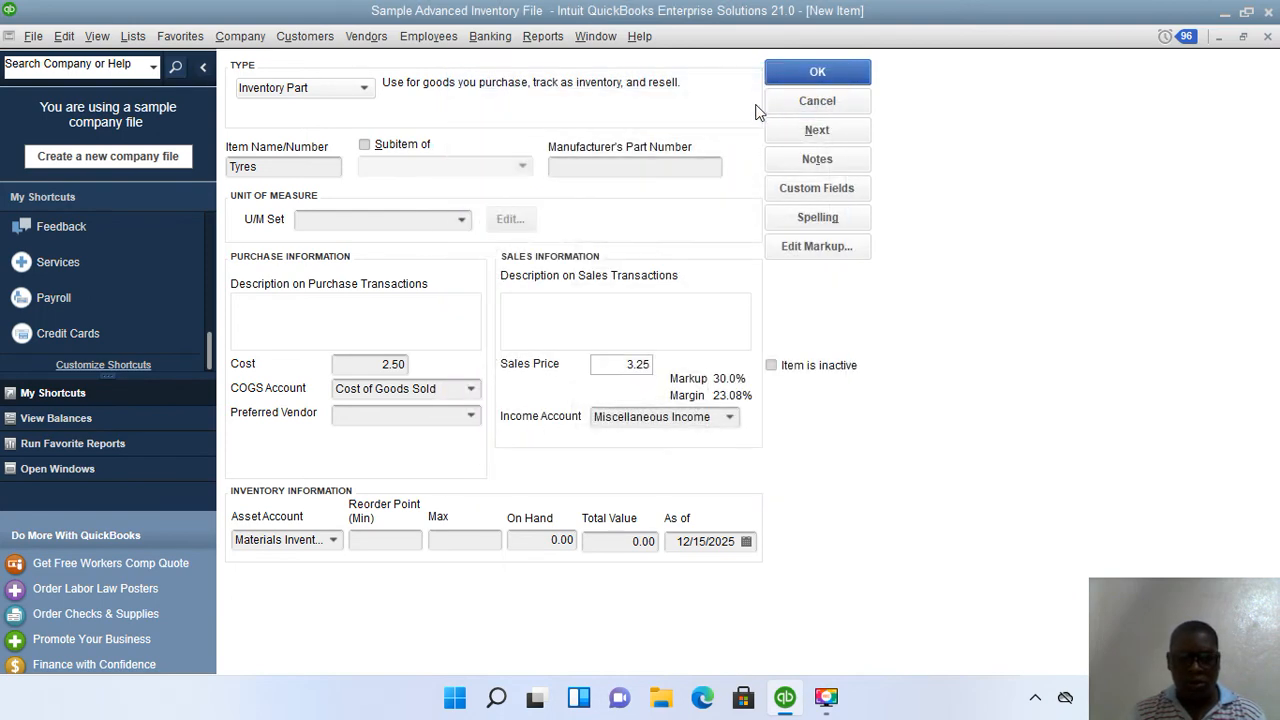
left_click(827, 76)
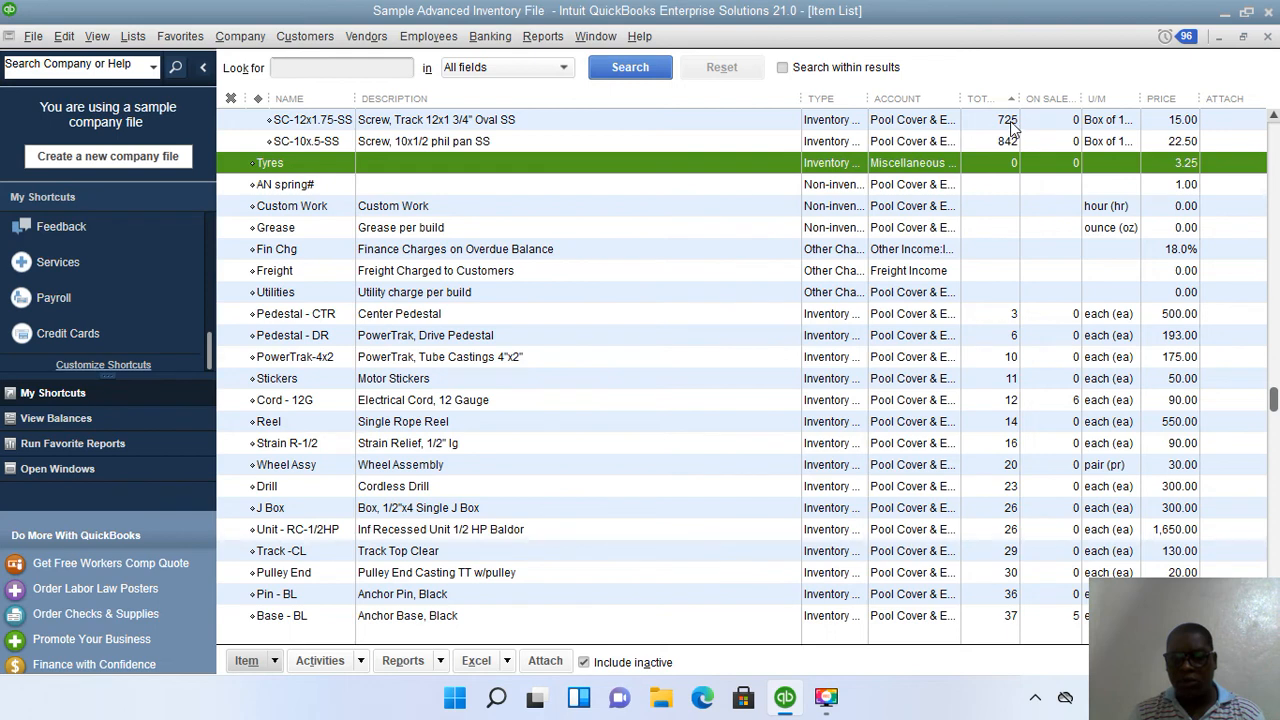
Close the Item List and start a new check payable to Electronics Manufacturer
left_click_drag(959, 98, 956, 98)
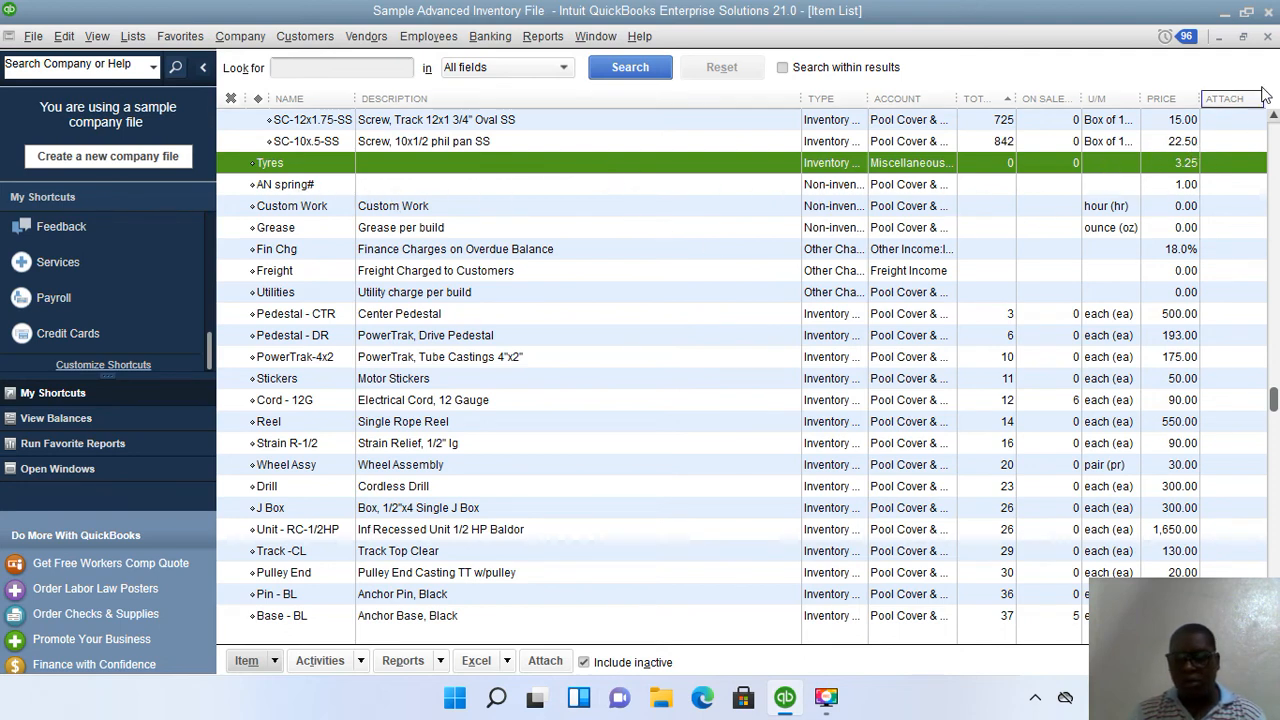
left_click(1267, 36)
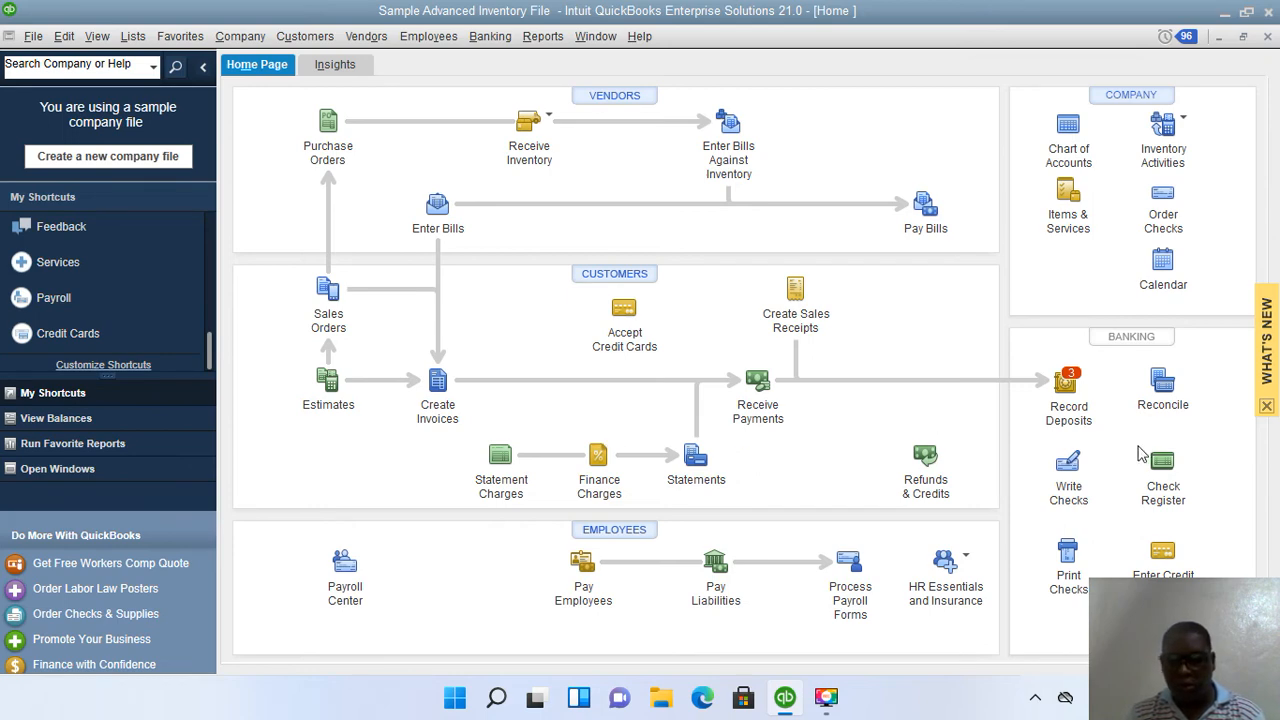
left_click(1068, 482)
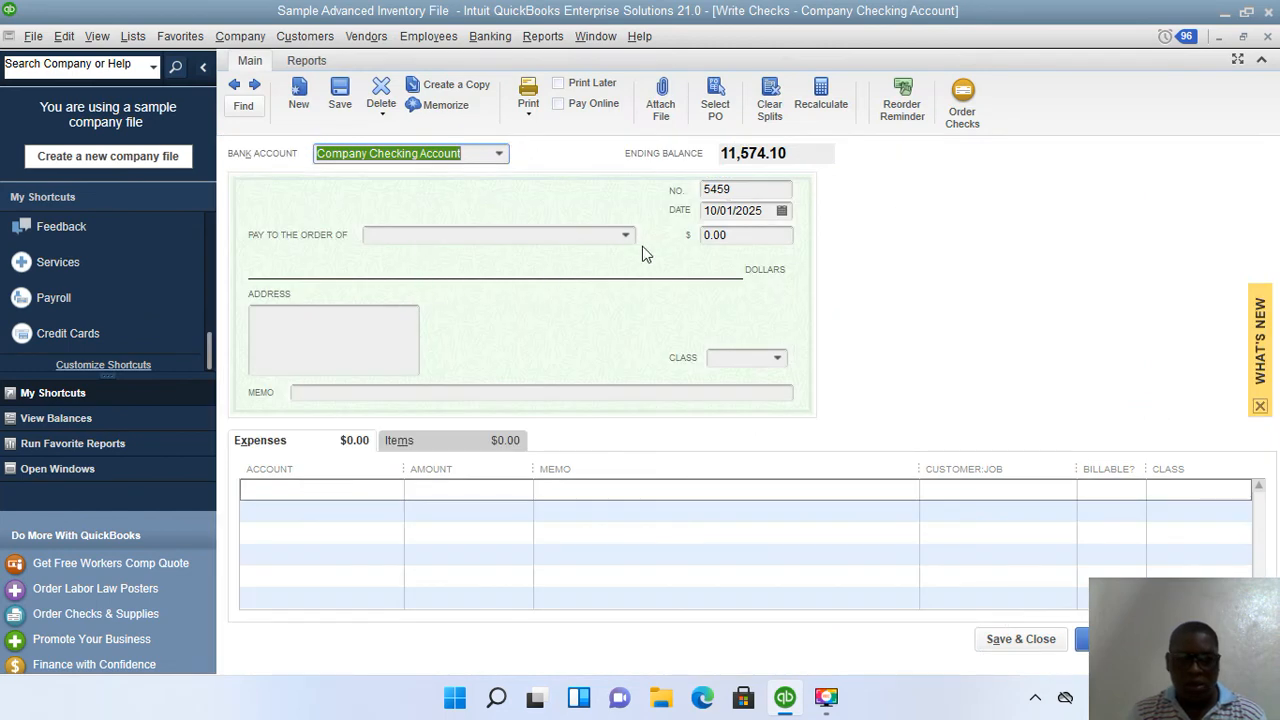
left_click(625, 235)
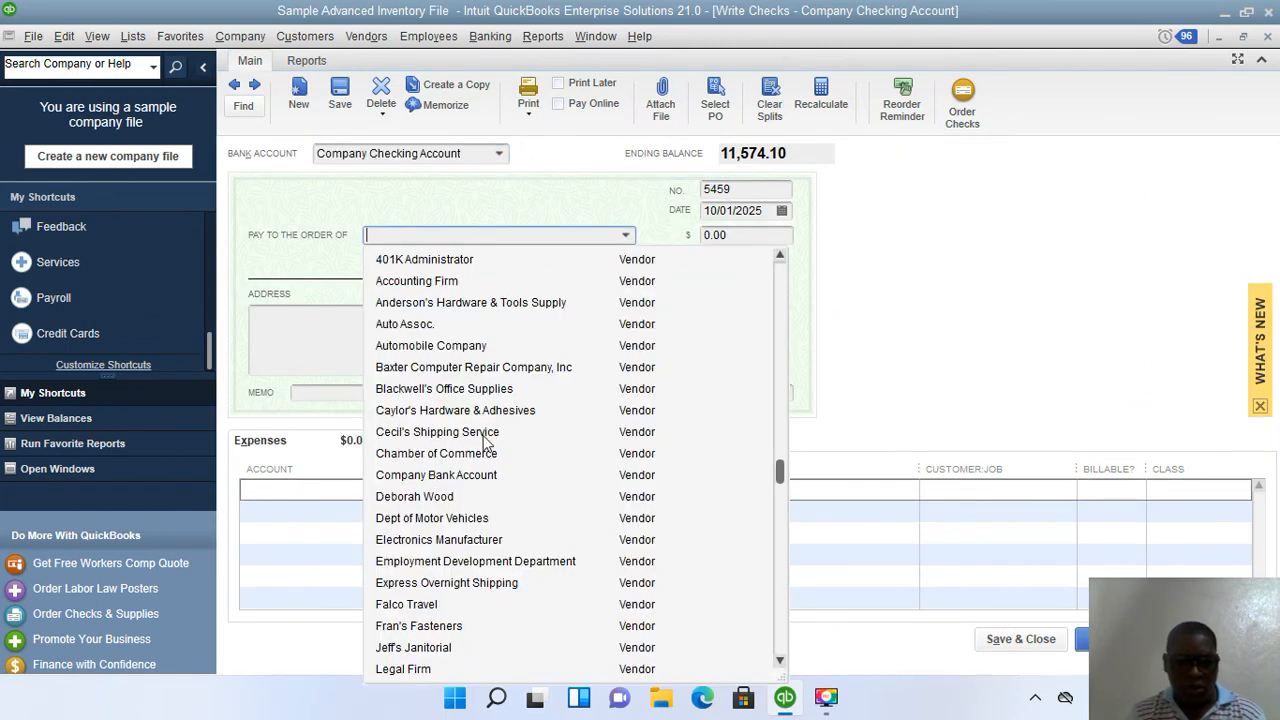
left_click(452, 540)
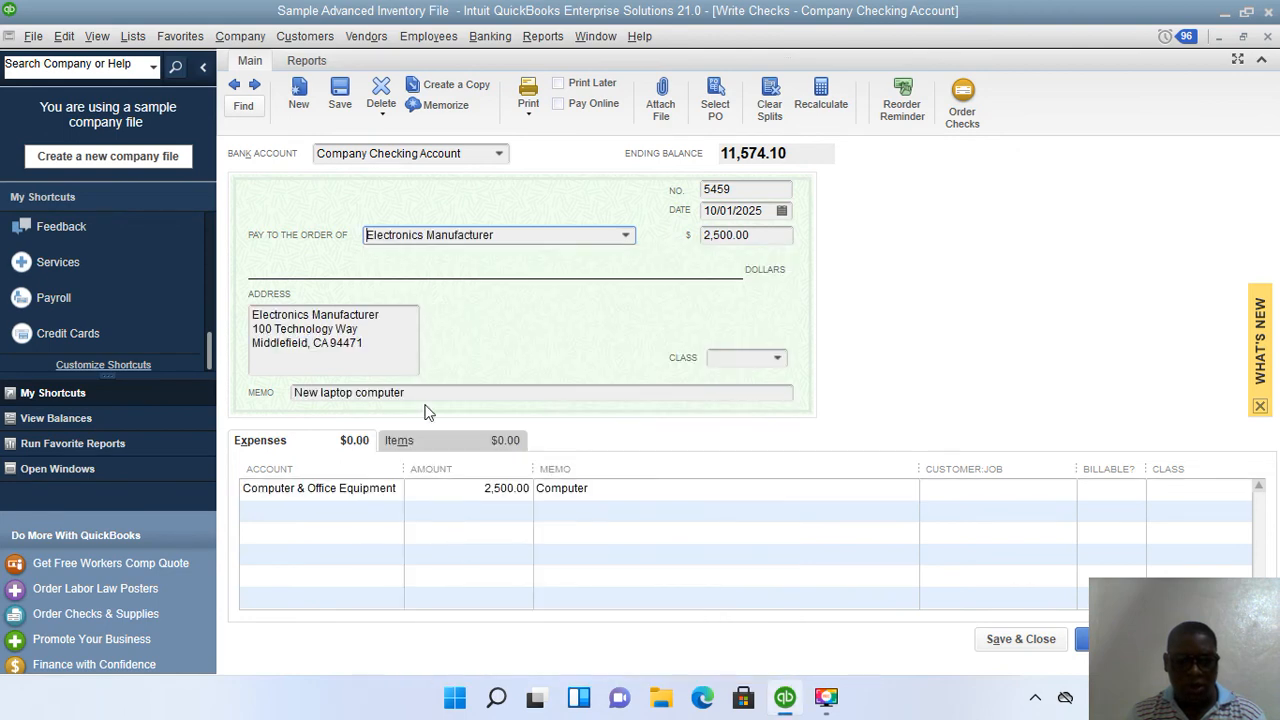
left_click(394, 490)
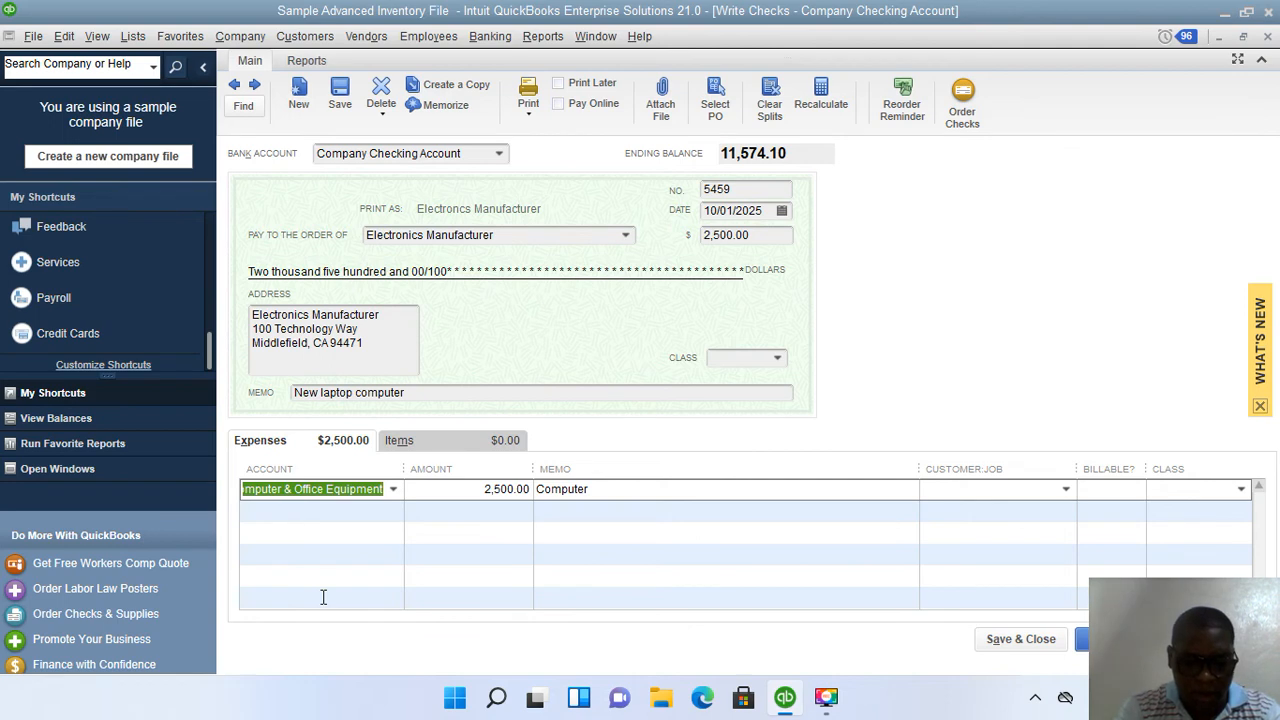
type("ty")
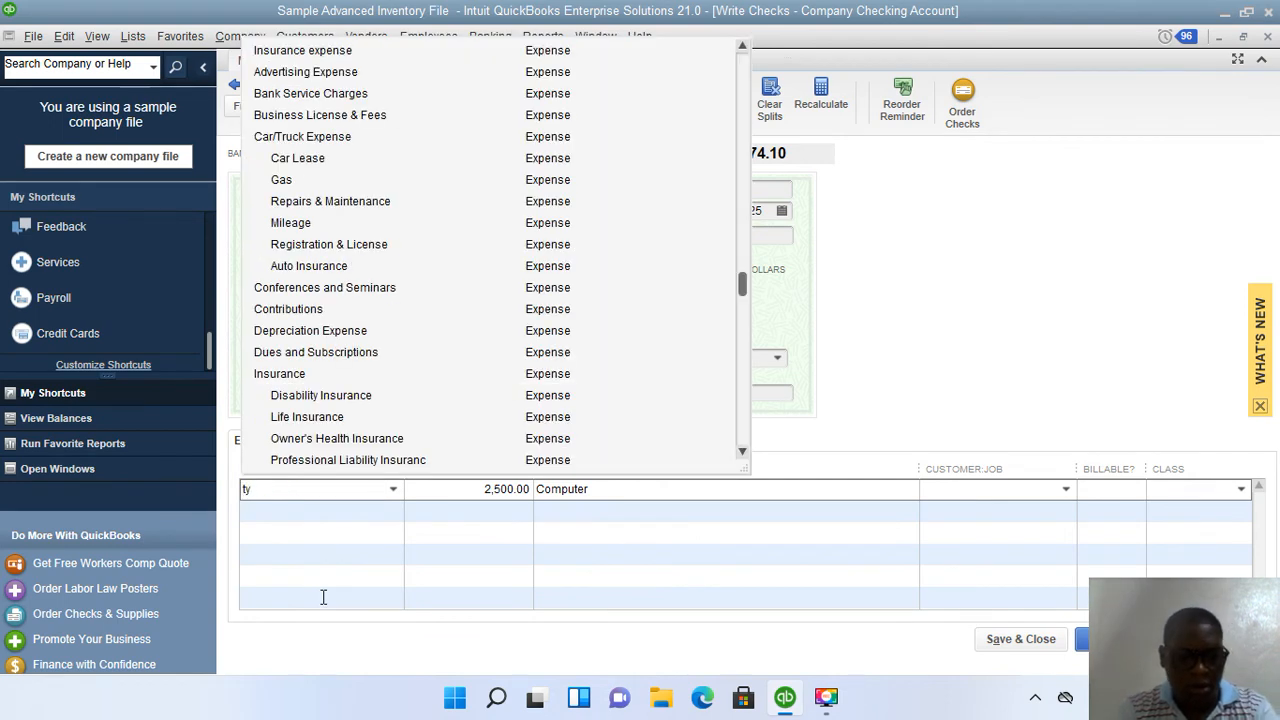
type("re")
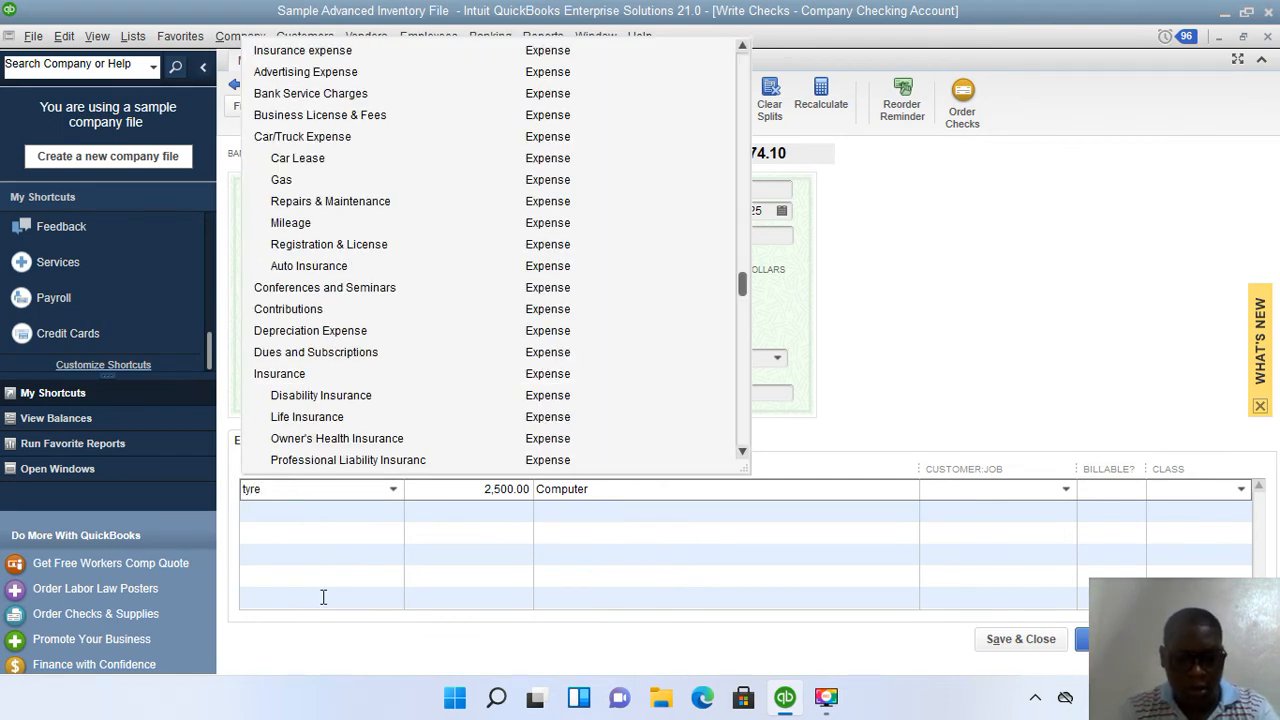
type("s")
key("Tab")
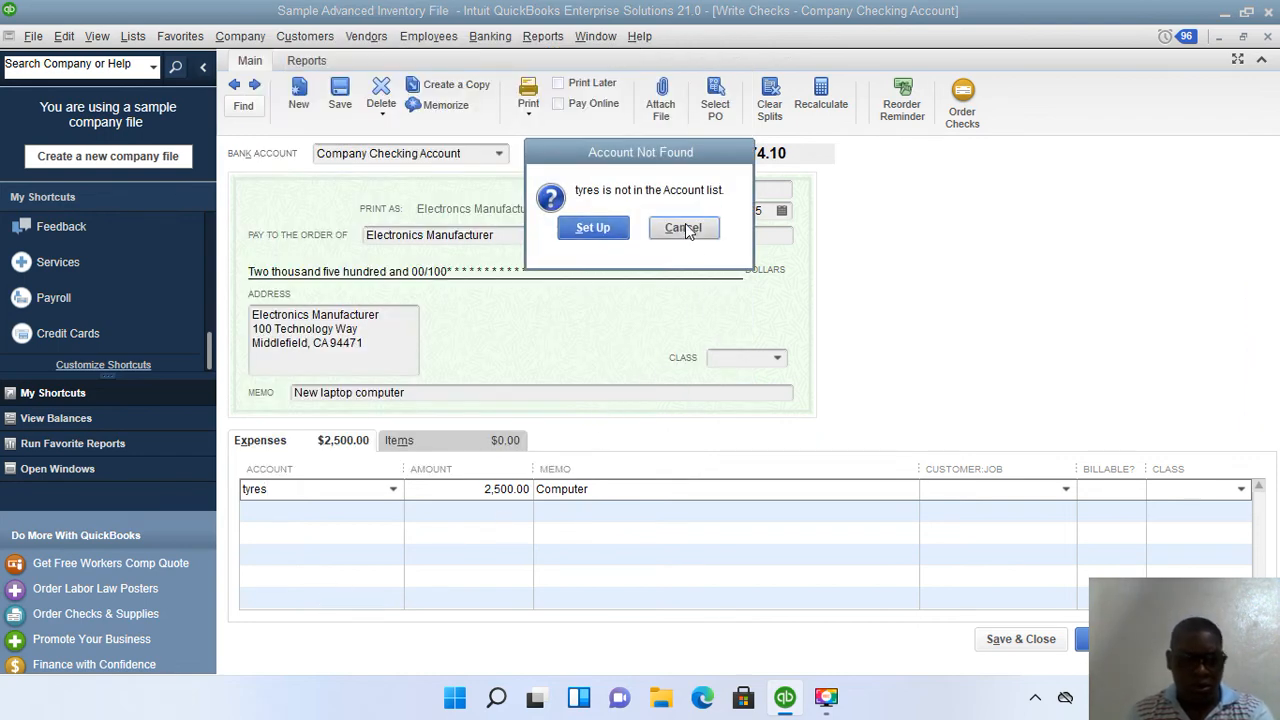
left_click(684, 226)
left_click(392, 489)
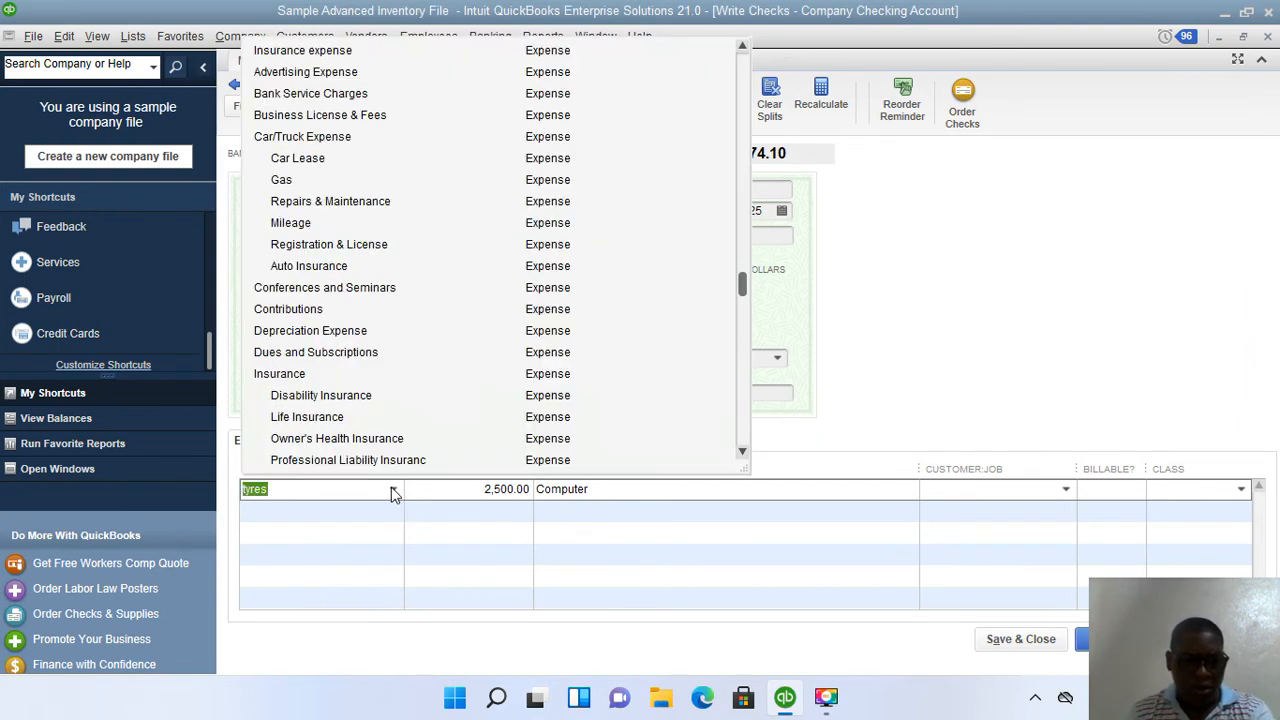
scroll(384, 440, "up", 4)
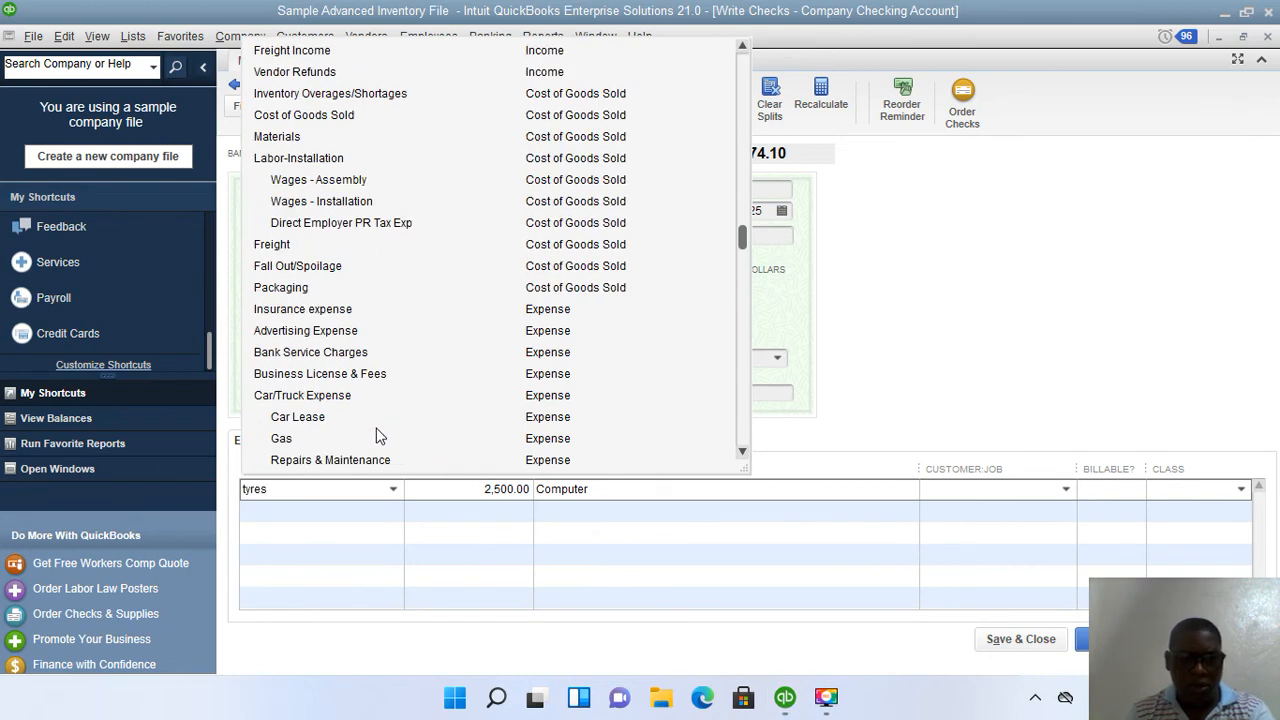
scroll(378, 436, "down", 4)
left_click(607, 495)
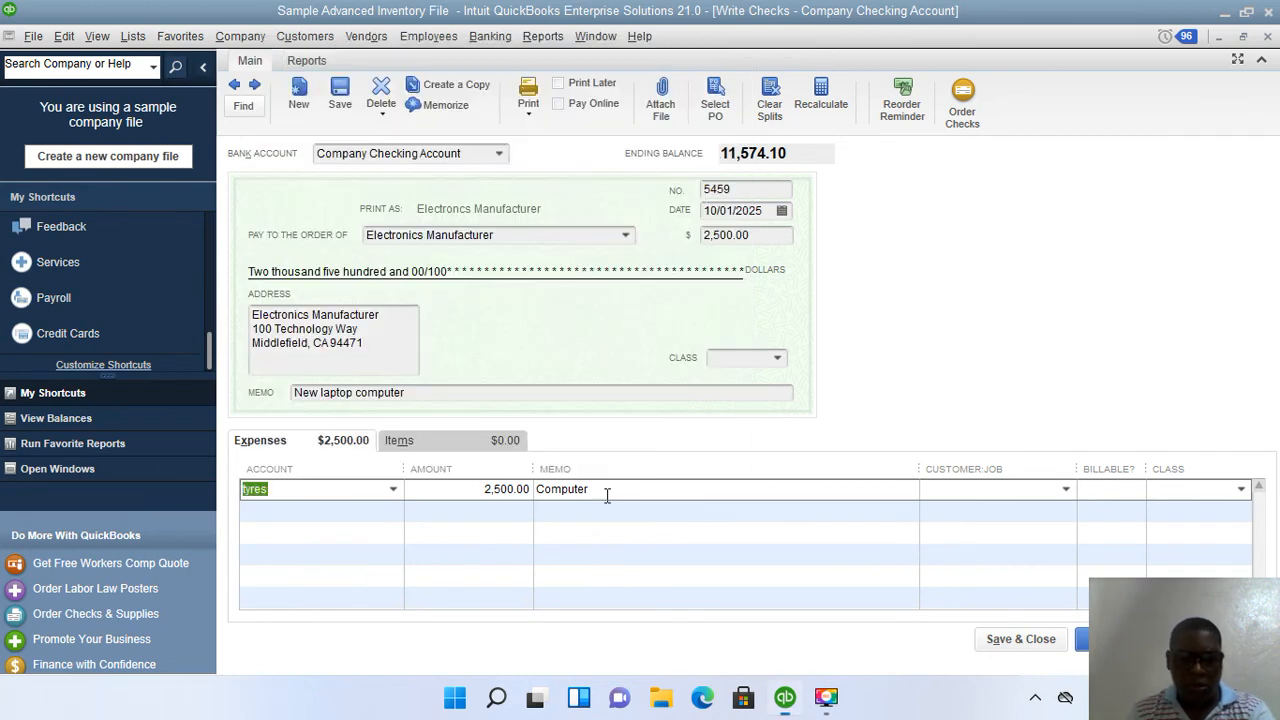
left_click(684, 226)
left_click(475, 443)
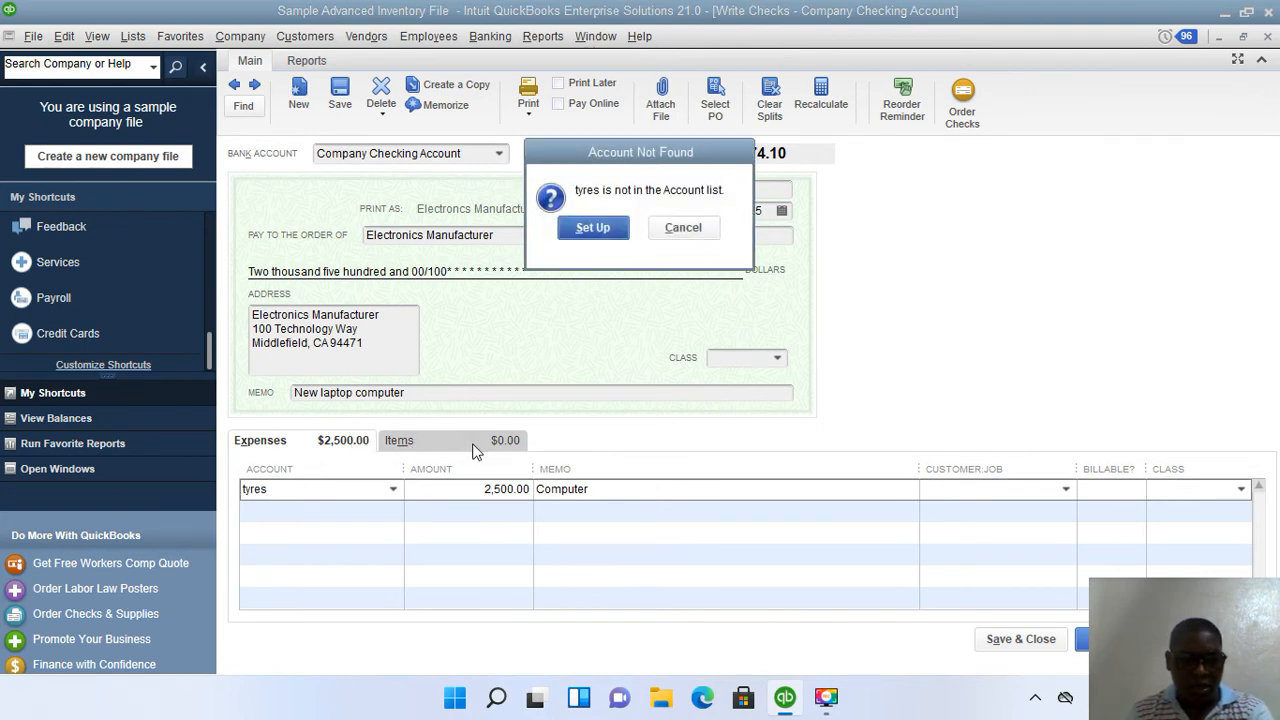
left_click(664, 228)
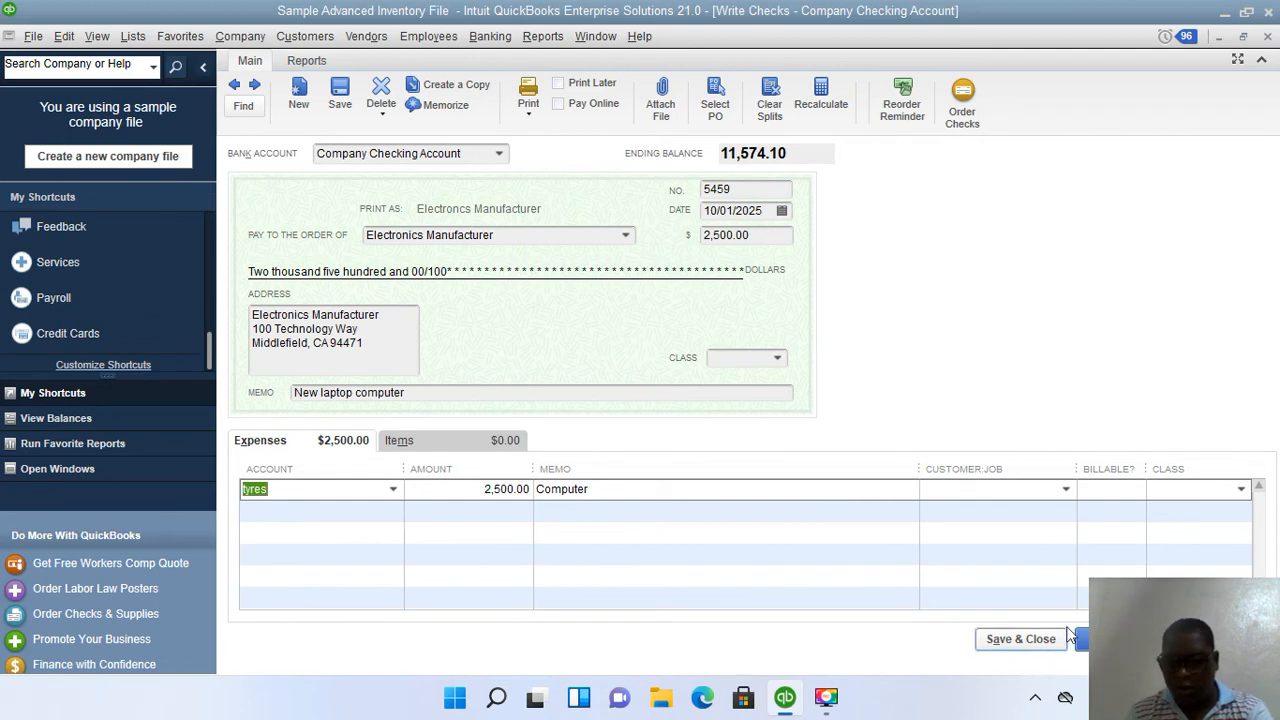
left_click(1212, 639)
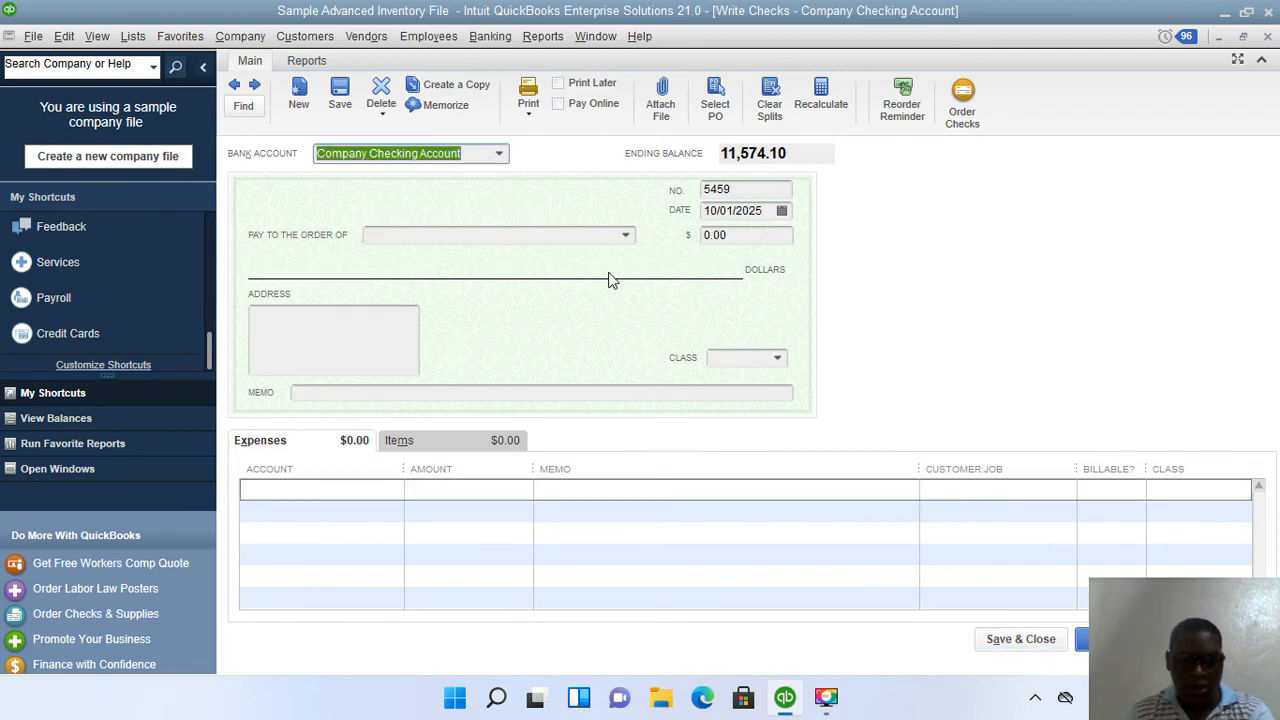
Make the check payable to Electronics Manufacturer and add Tyres as its first item line
left_click(625, 236)
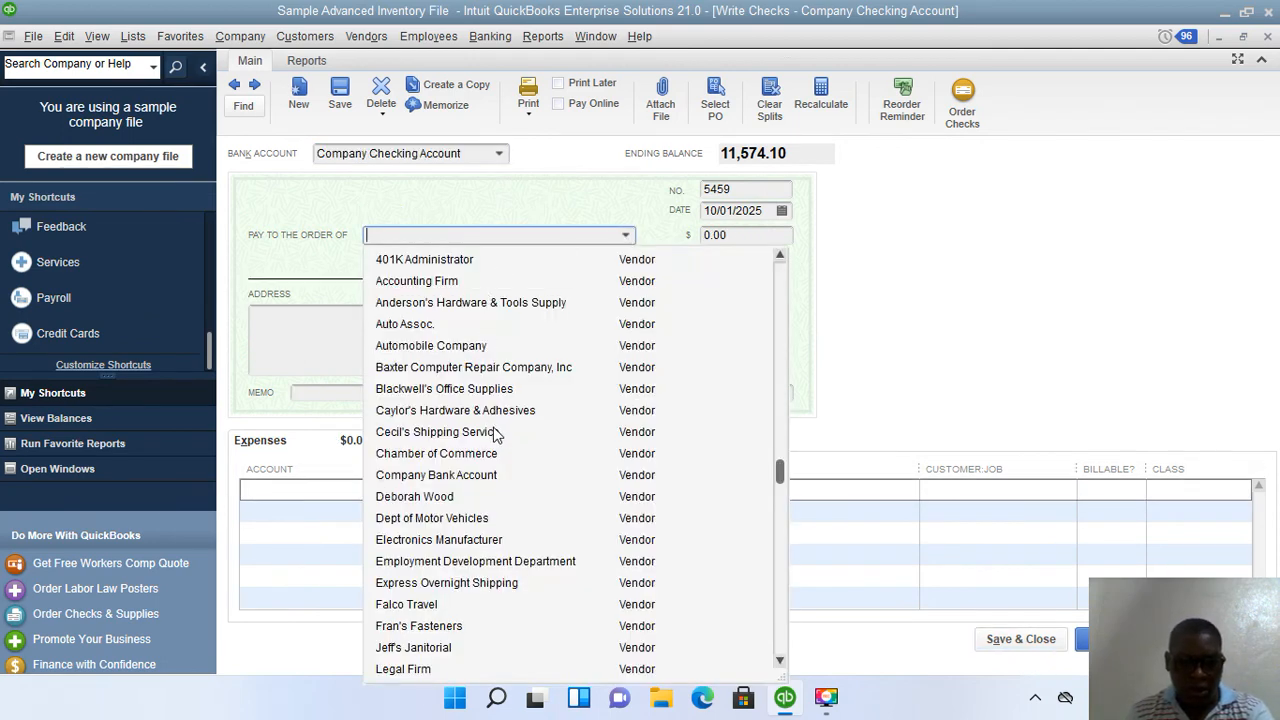
left_click(458, 540)
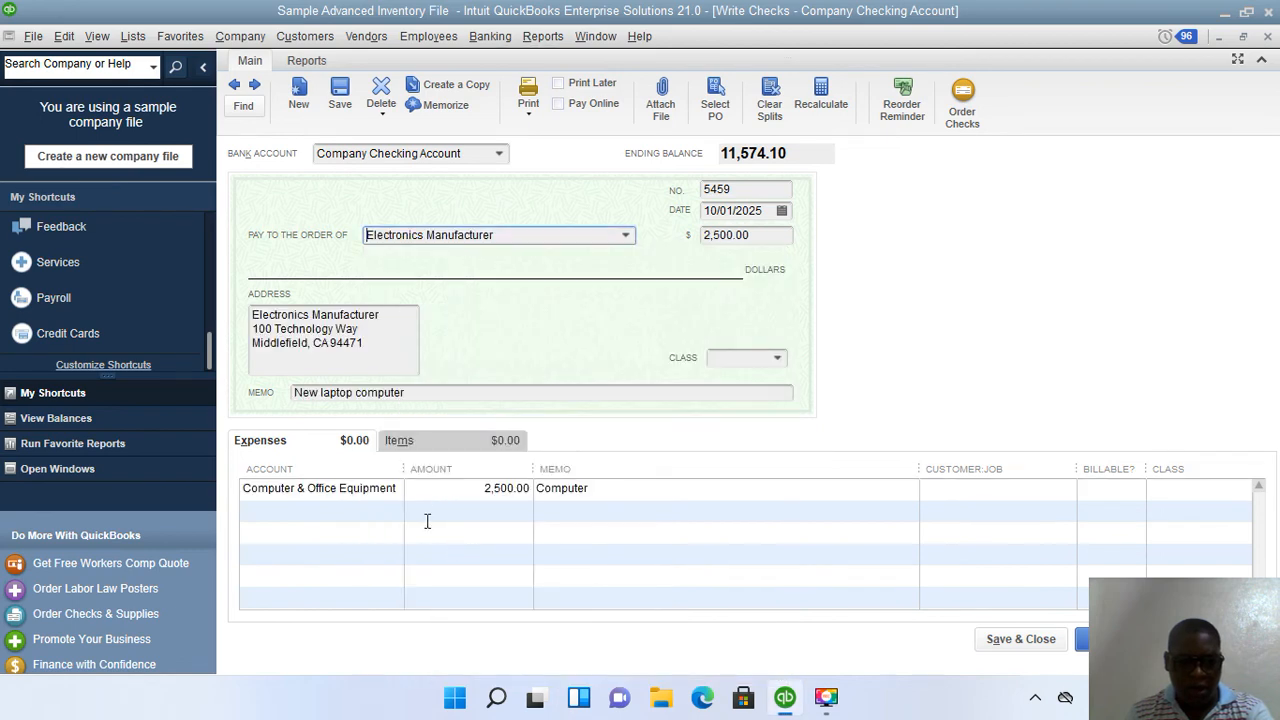
left_click(462, 448)
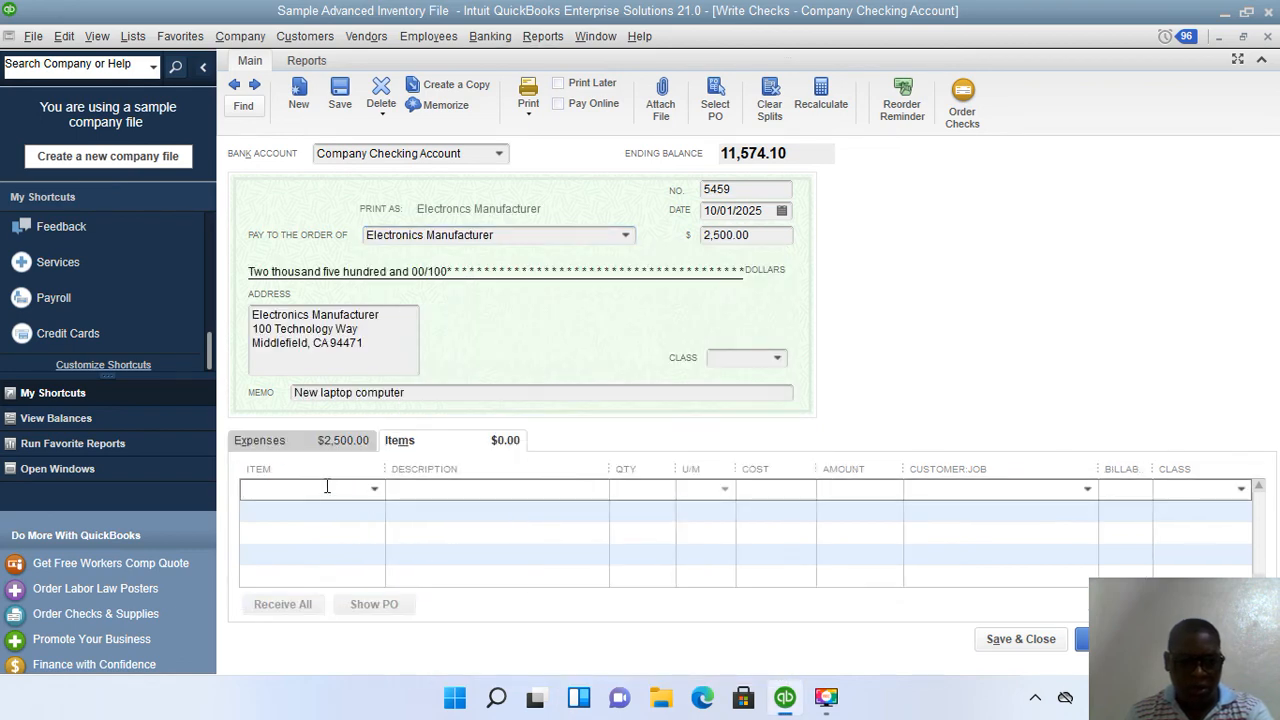
type("Track -CL")
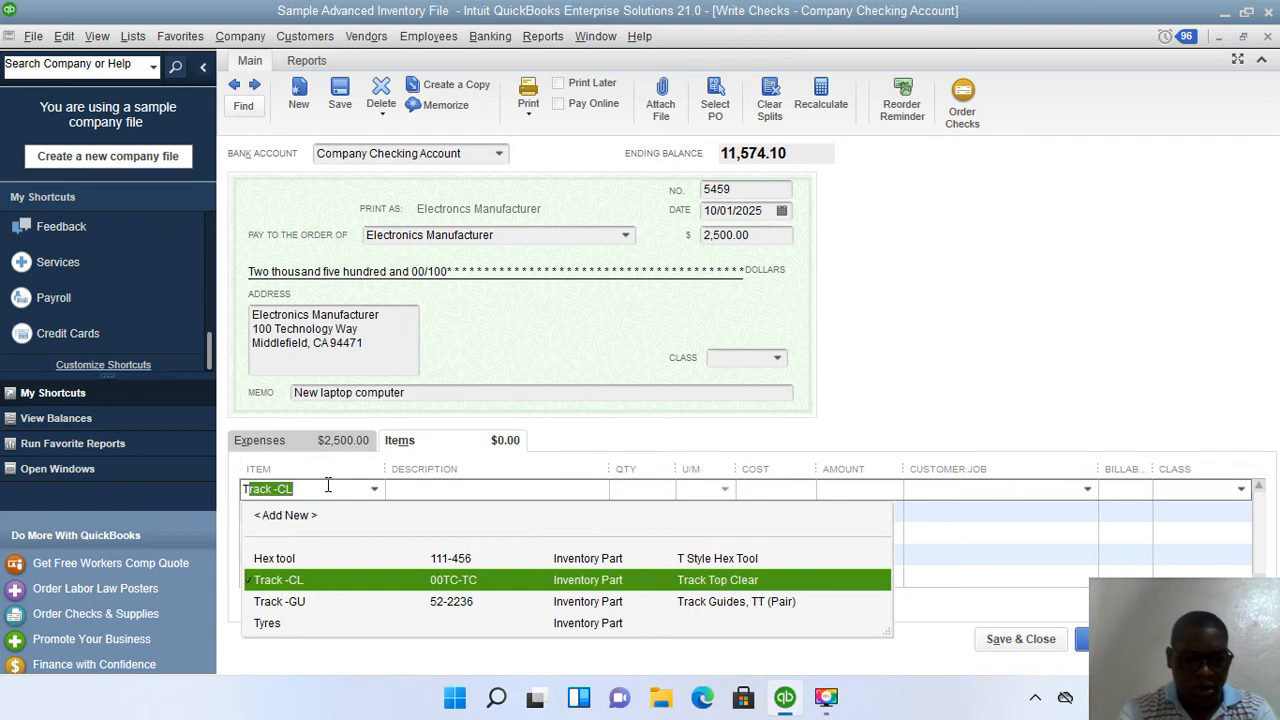
left_click(303, 625)
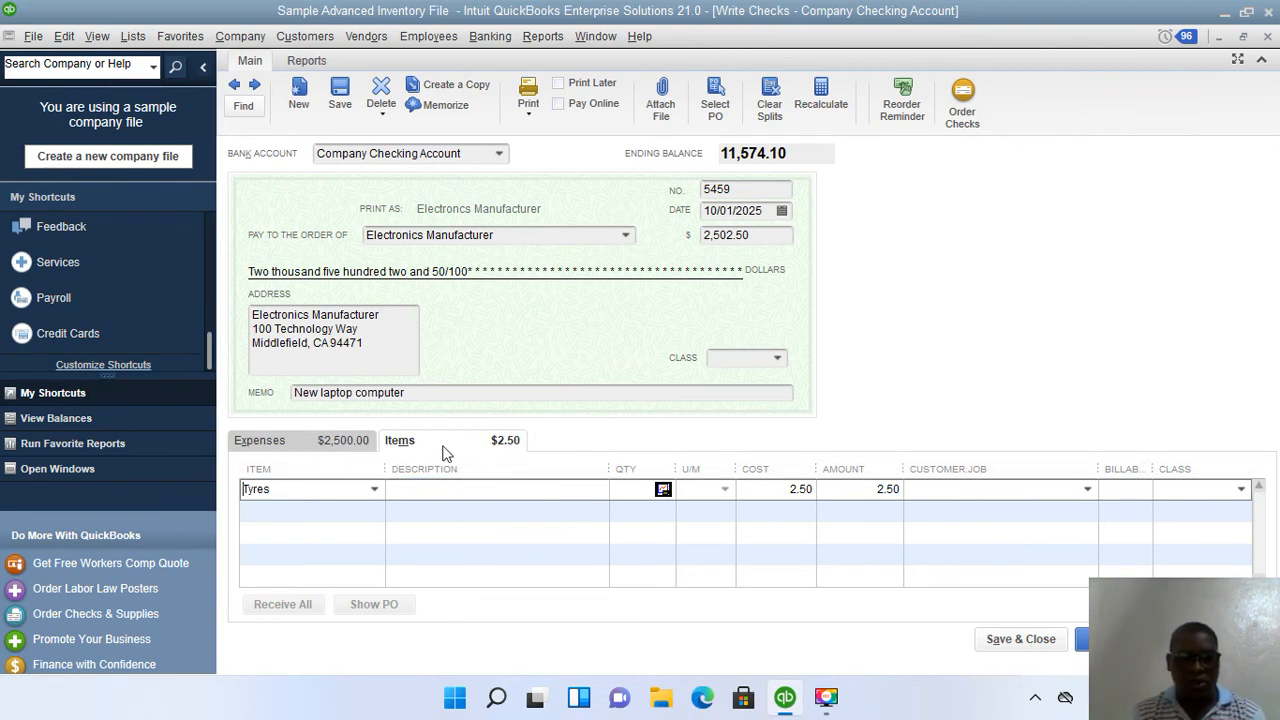
Set the quantity of the Tyres item line to 50 and update the line amount
left_click(325, 448)
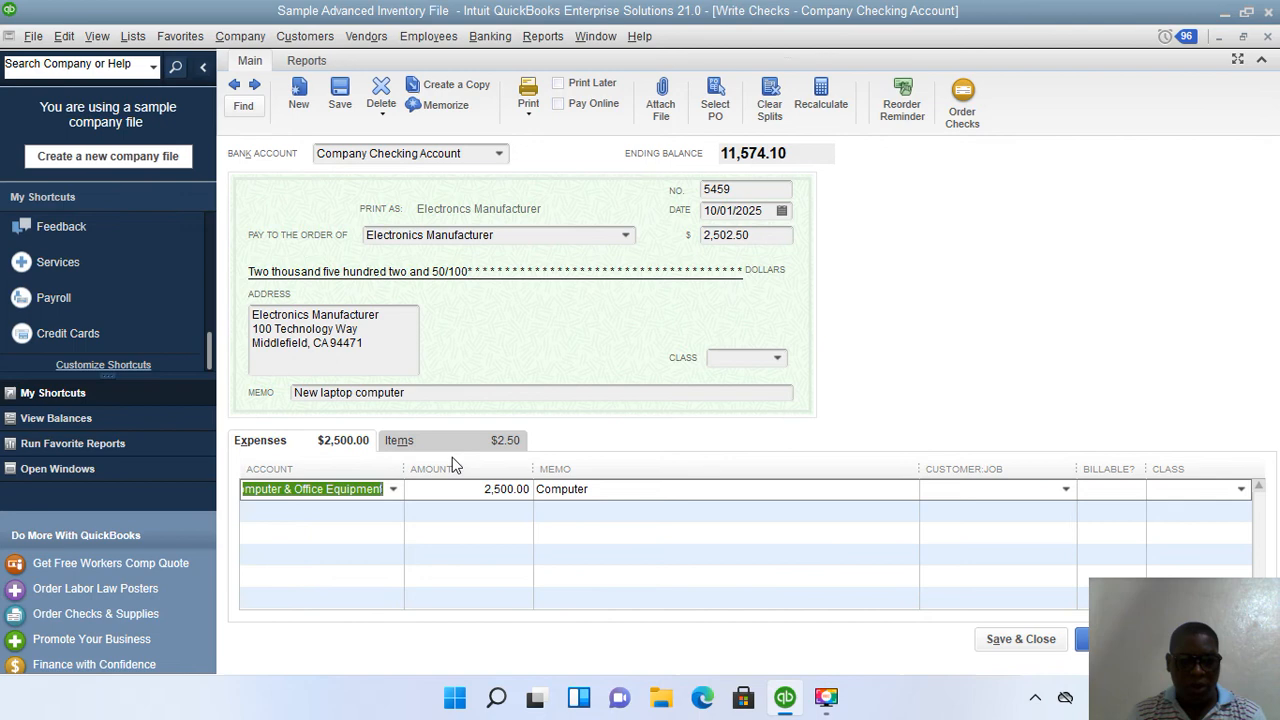
left_click(476, 447)
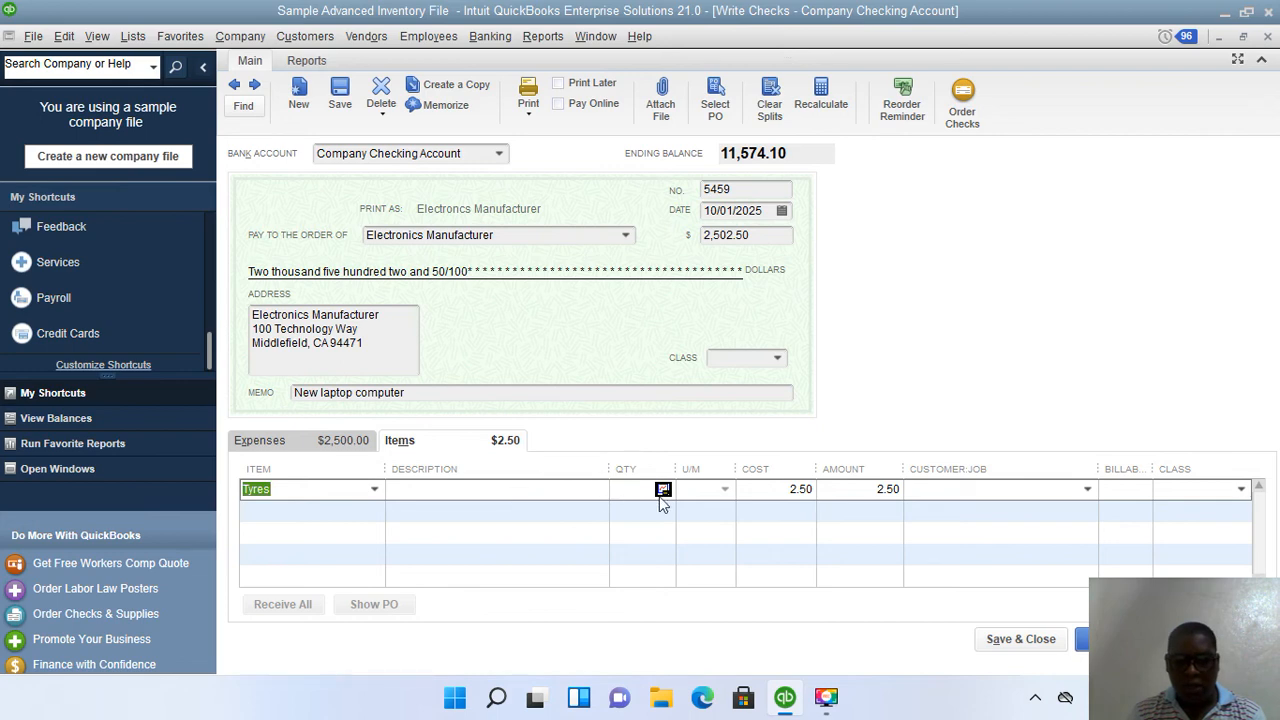
left_click(627, 491)
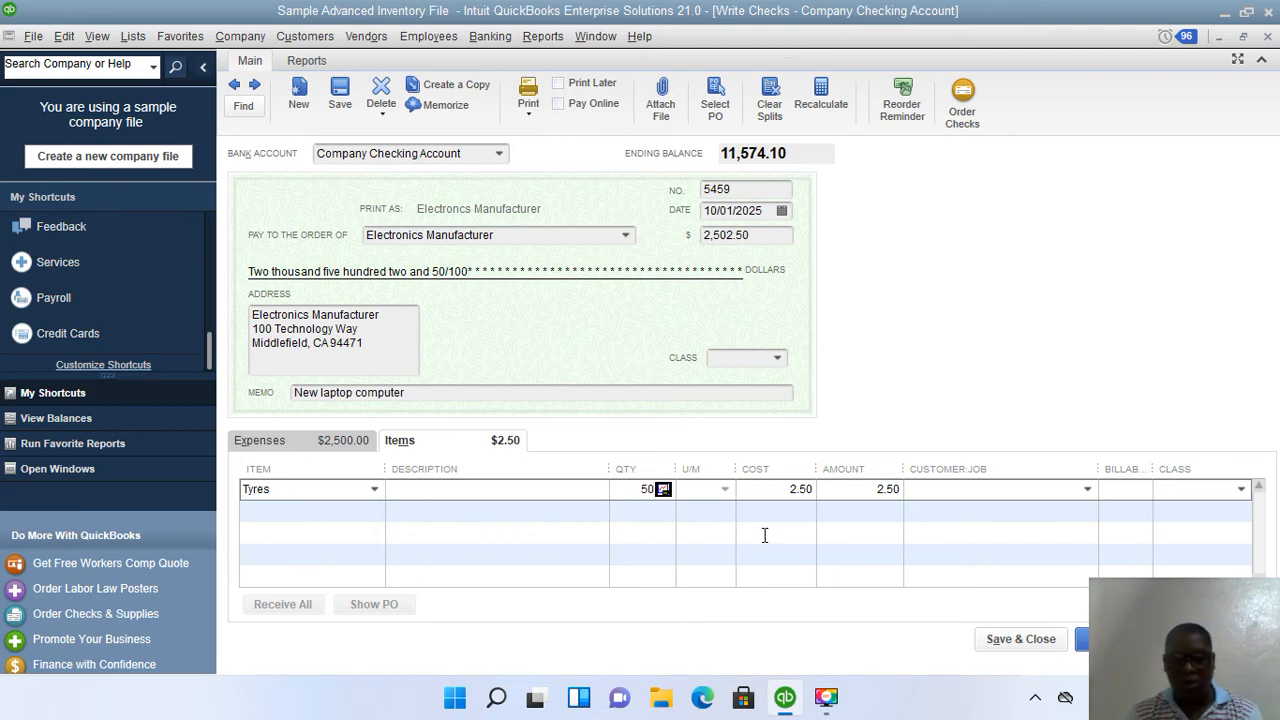
left_click(960, 489)
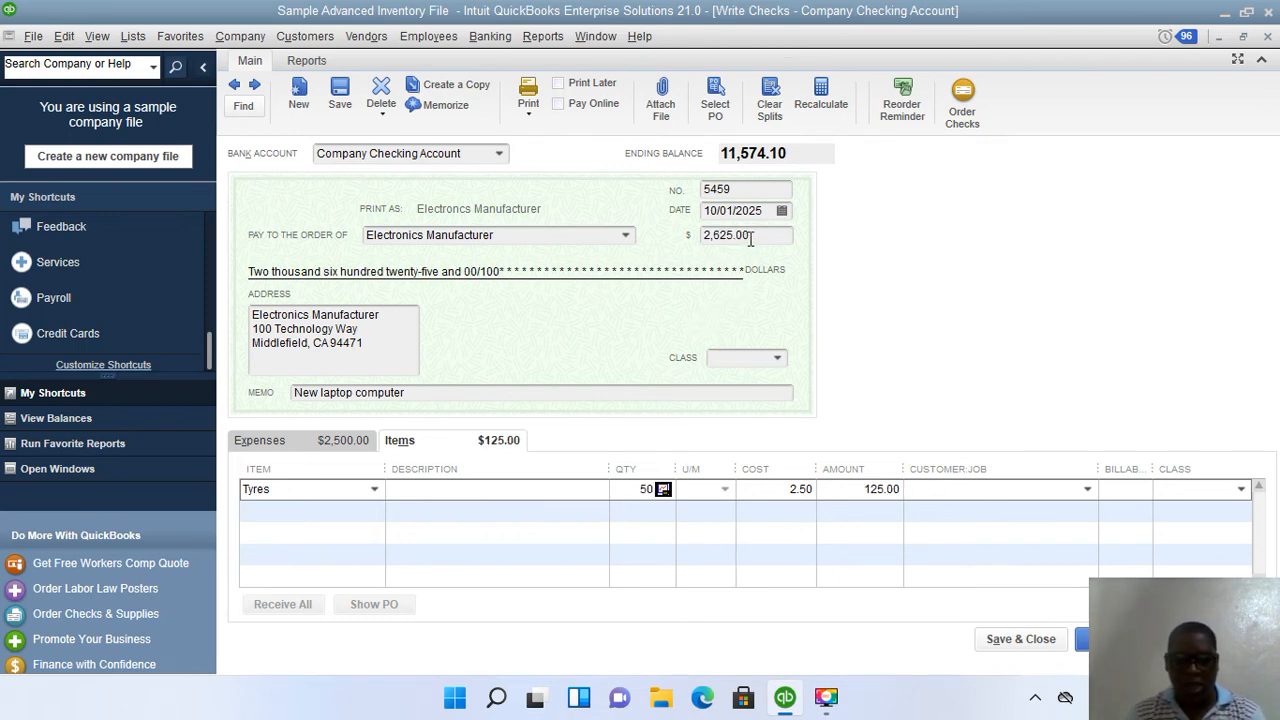
Clear the amount, the Computer & Office Equipment account and the Computer memo from the check's expense line
left_click(330, 443)
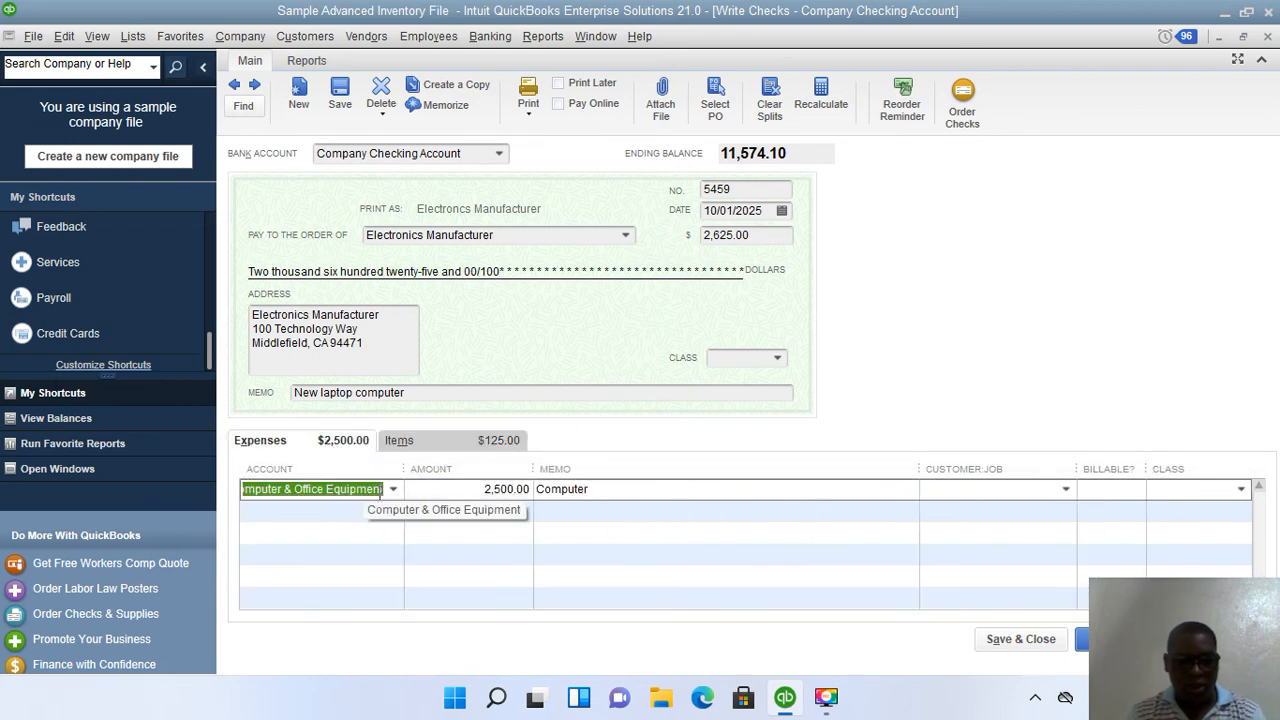
left_click(459, 490)
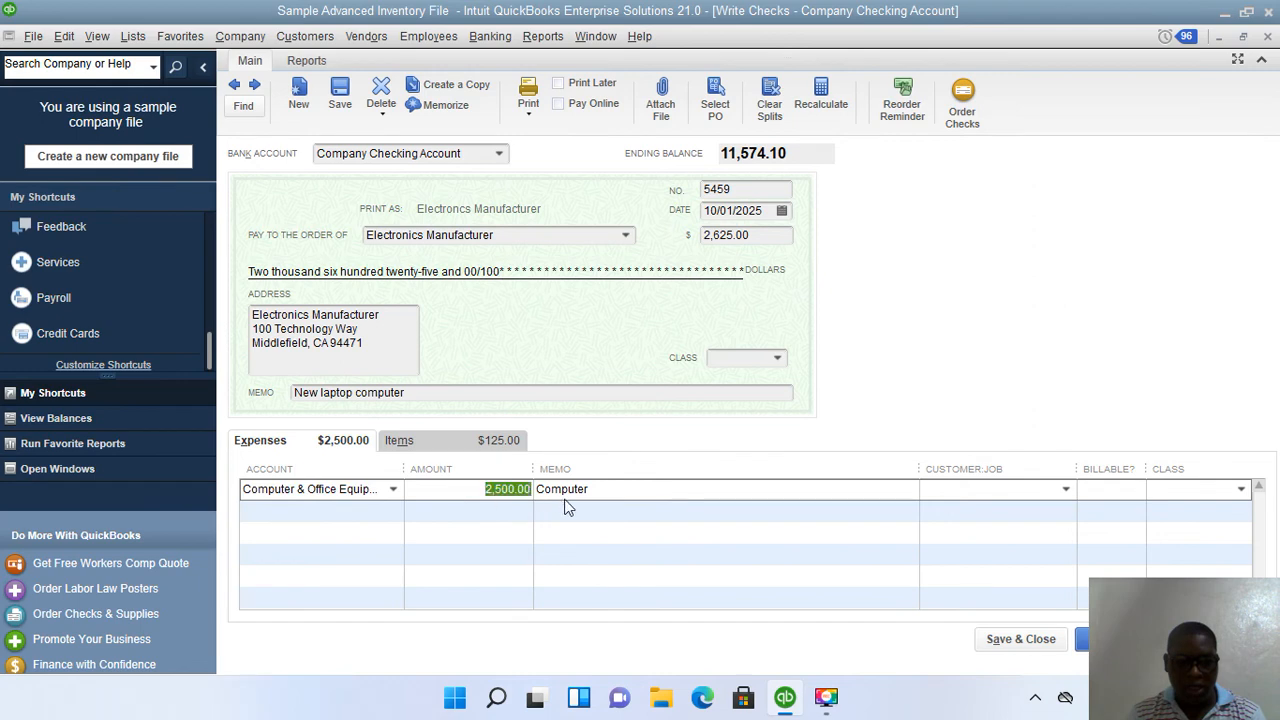
key("BackSpace")
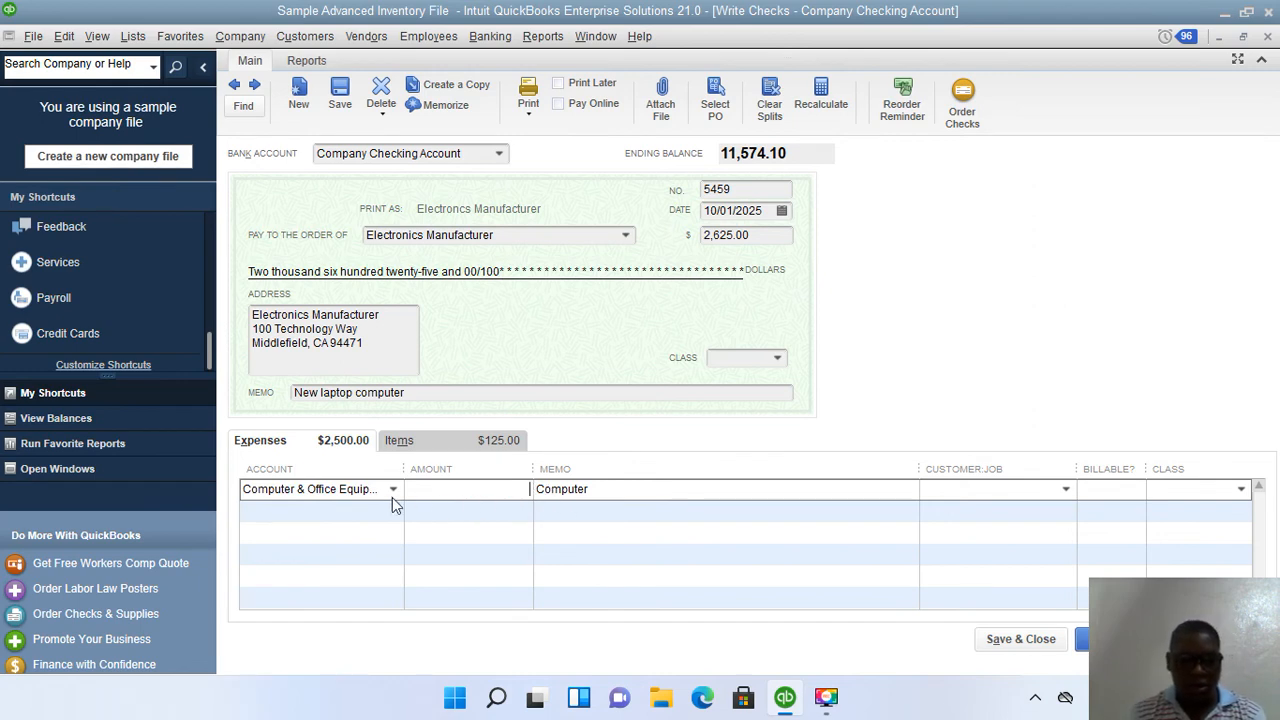
left_click(350, 489)
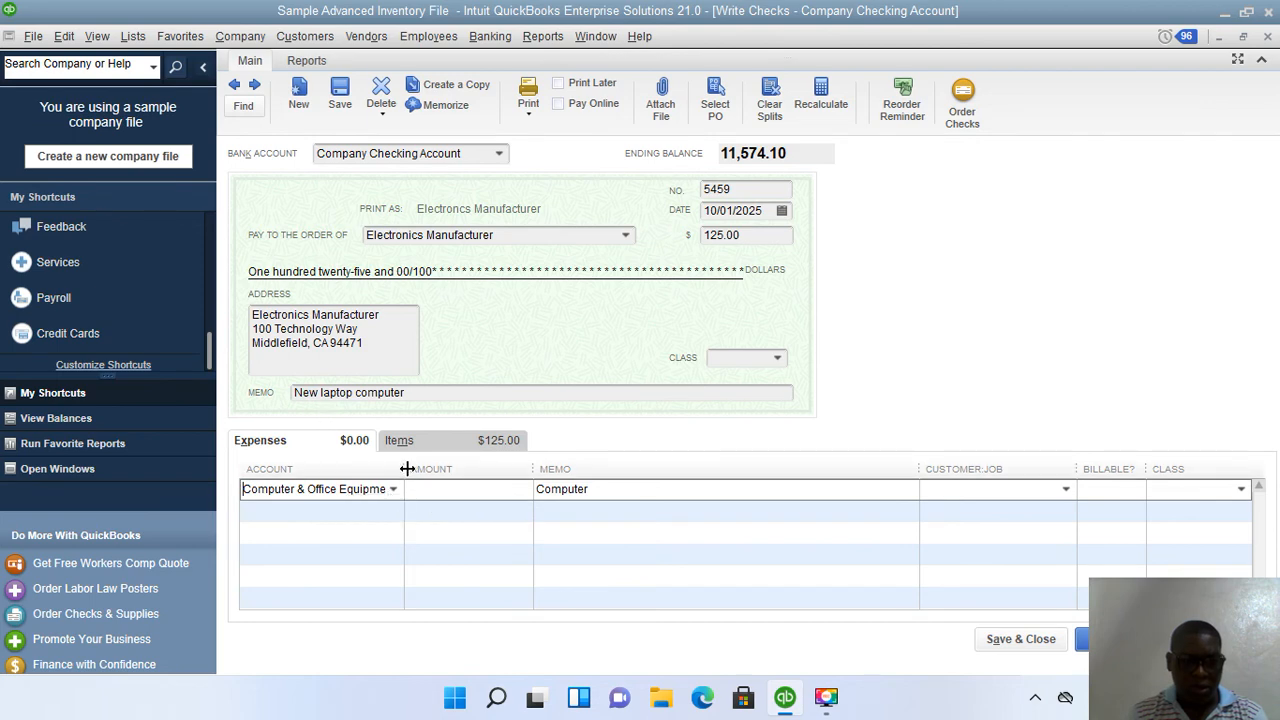
left_click_drag(244, 490, 420, 508)
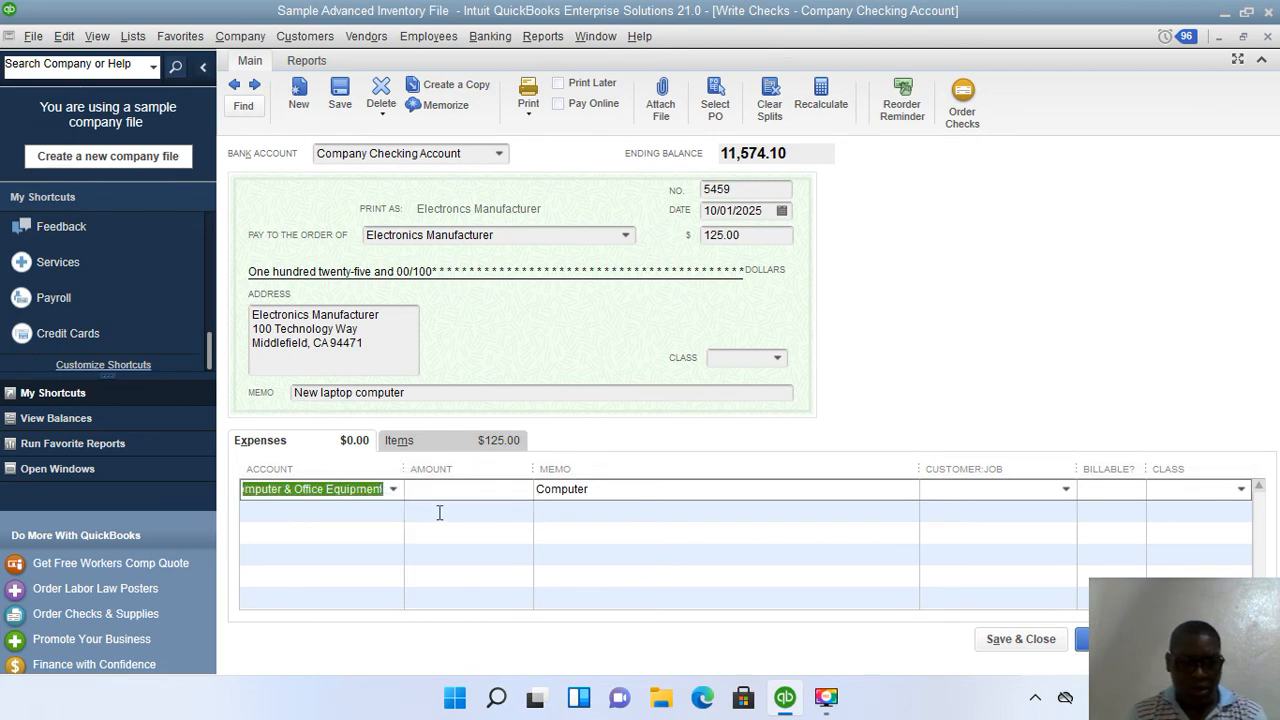
key("BackSpace")
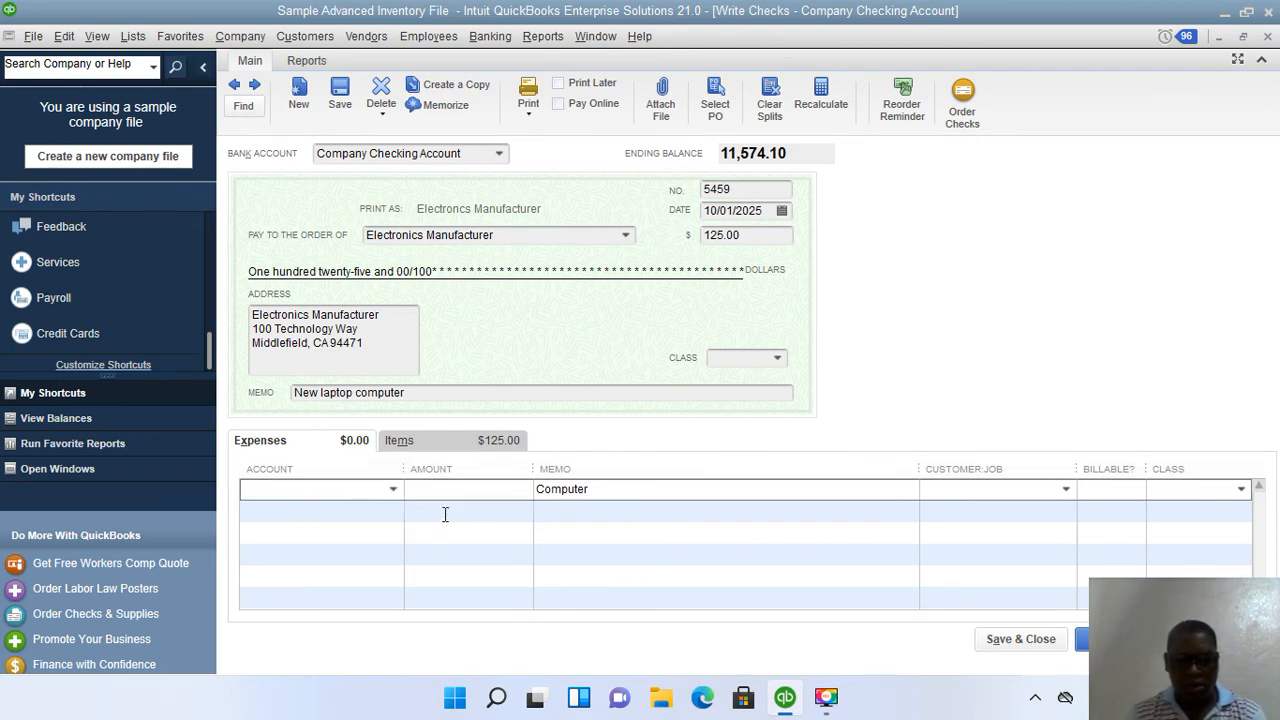
left_click_drag(538, 489, 672, 485)
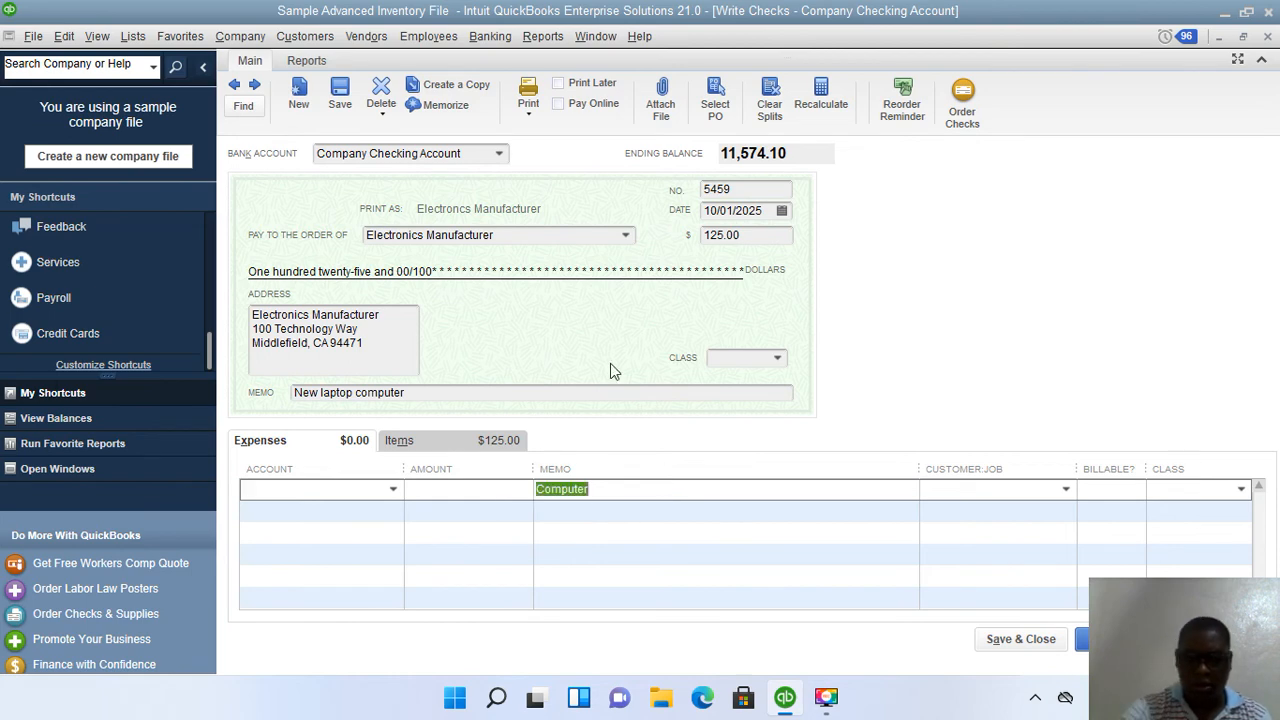
key("BackSpace")
Return to the check's item lines, save and close the check, and accept changing the transaction in the closed period
left_click(399, 440)
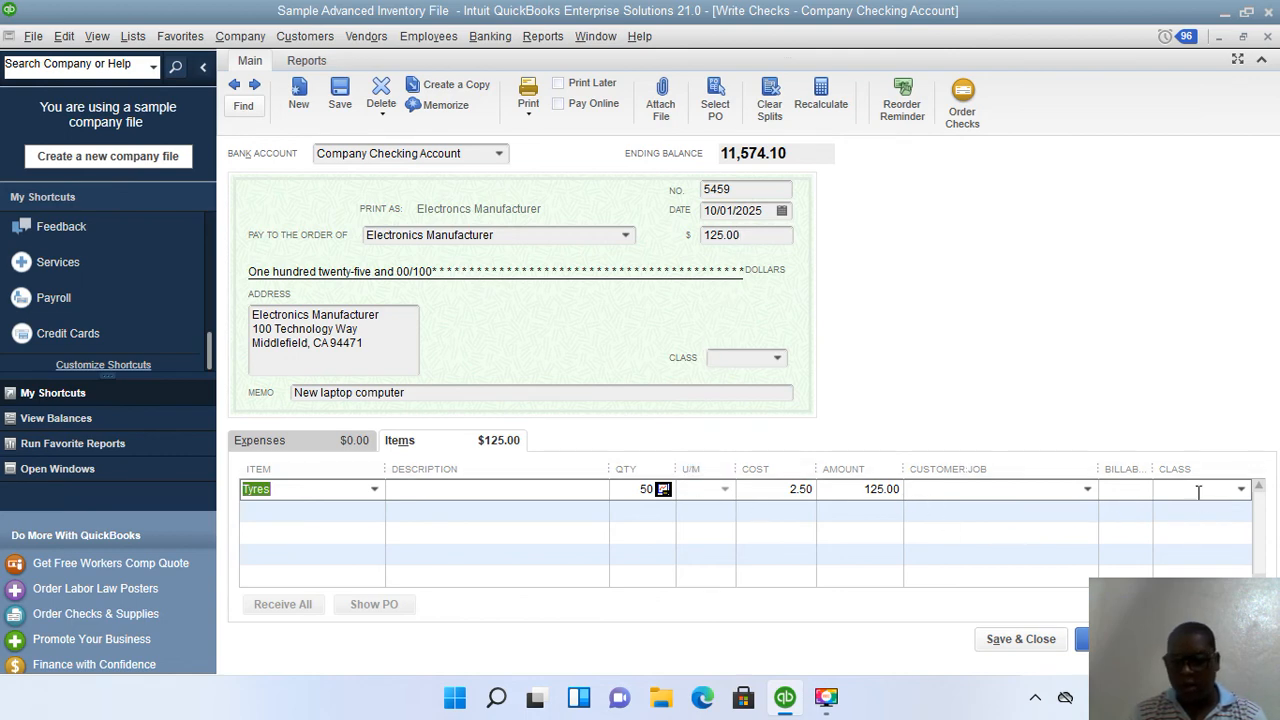
left_click(1021, 639)
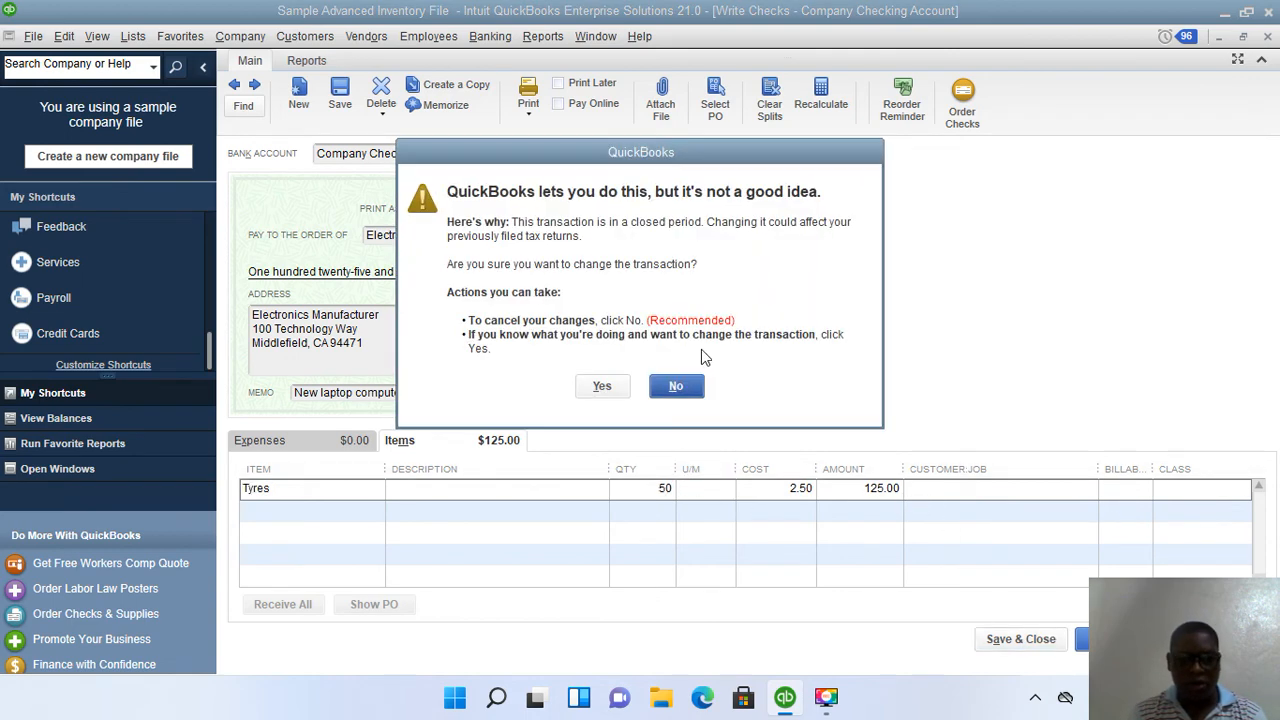
left_click(590, 392)
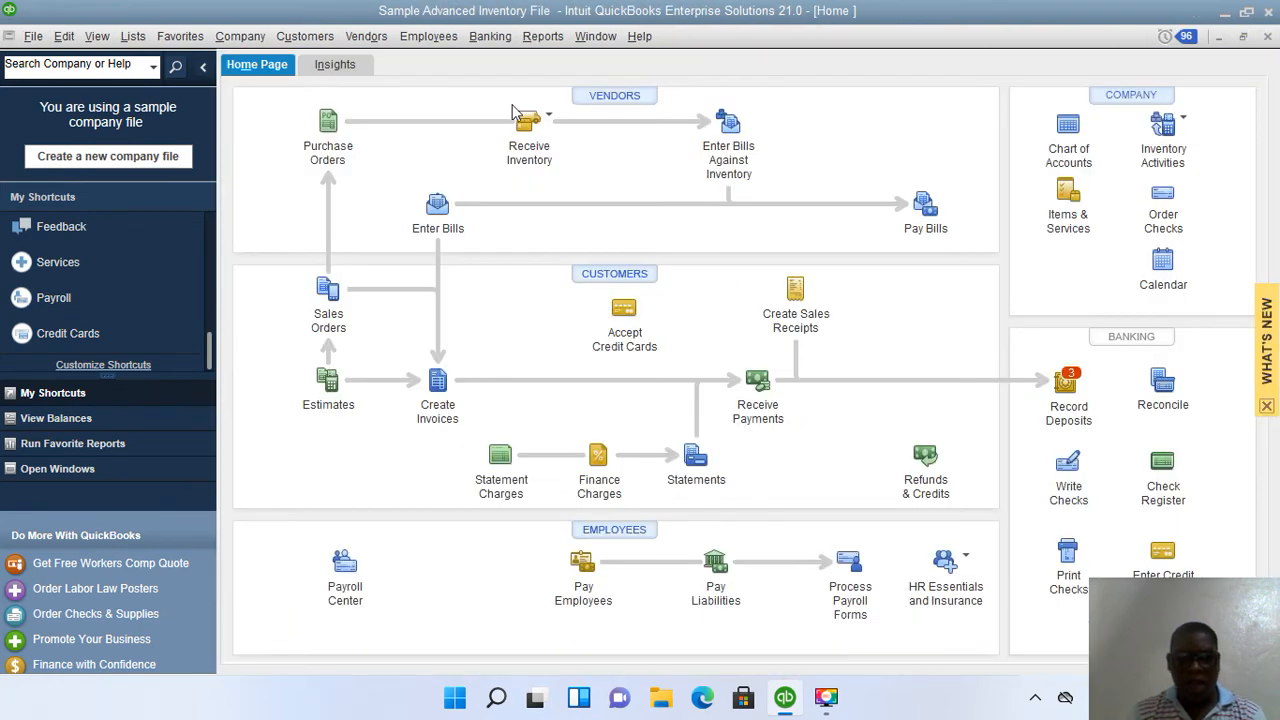
Open the Balance Sheet Standard report and look through its current assets
left_click(543, 36)
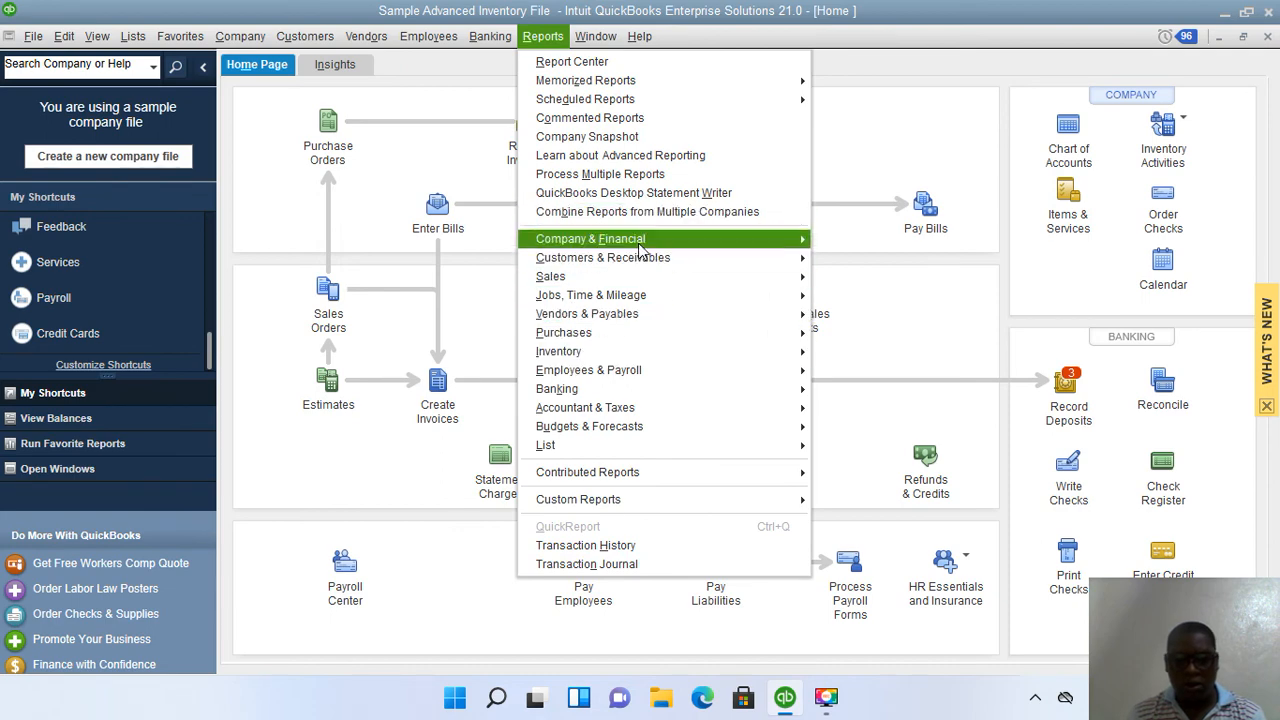
mouse_move(643, 247)
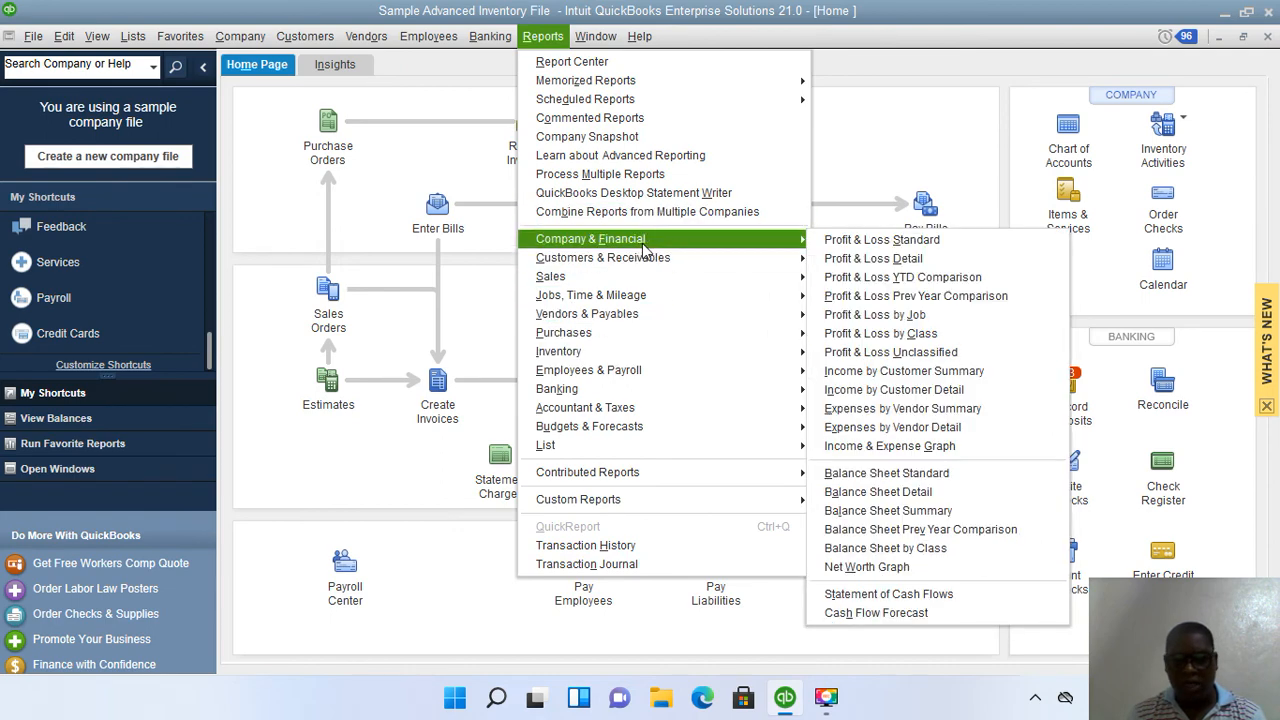
left_click(897, 475)
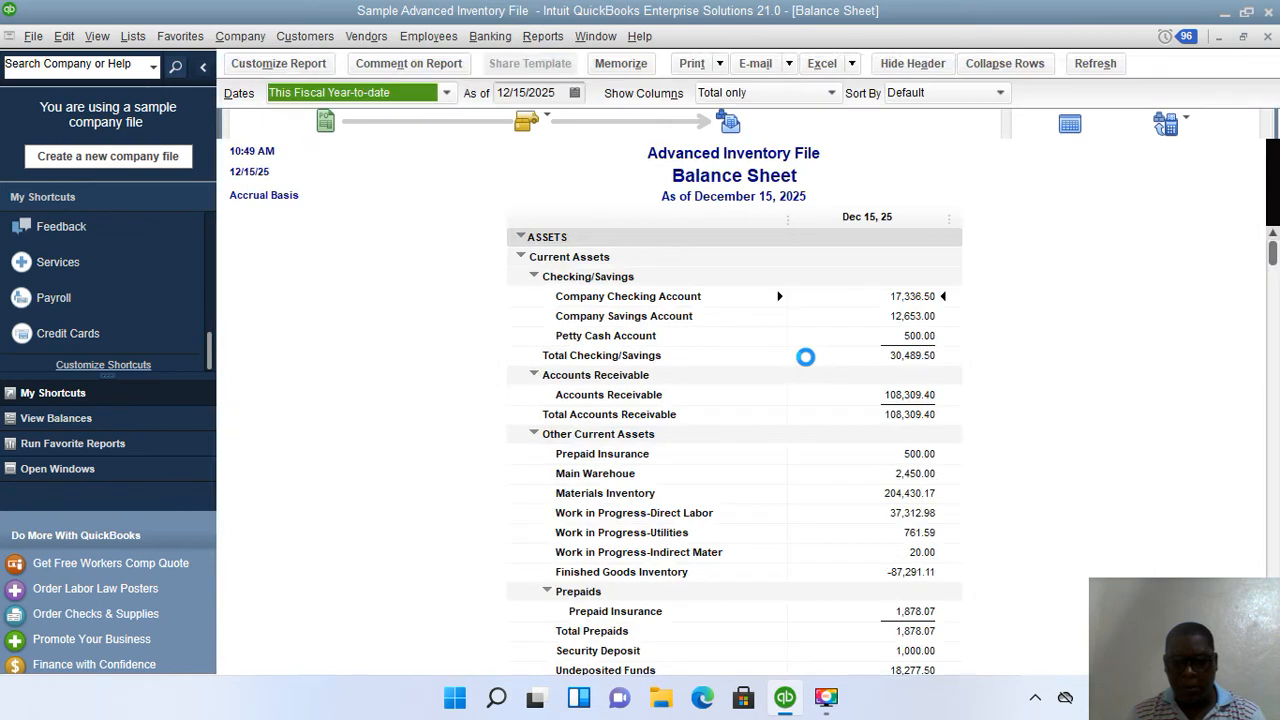
scroll(888, 352, "down", 2)
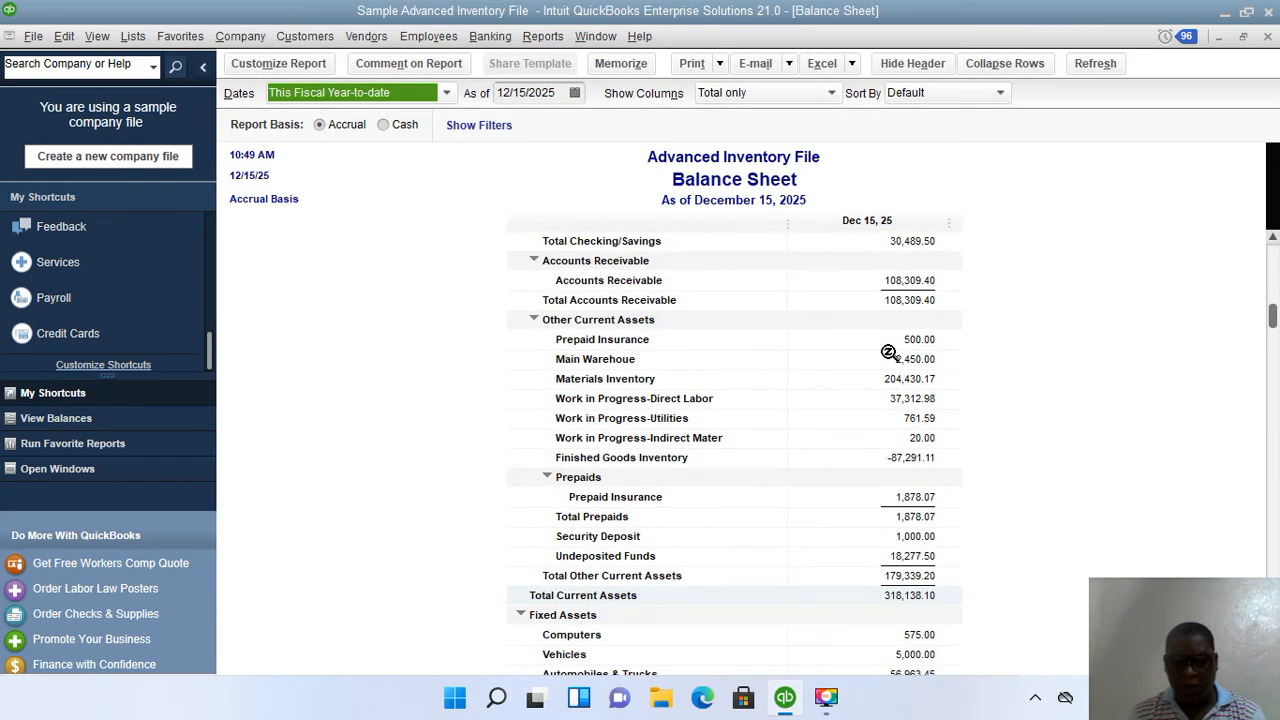
scroll(888, 352, "up", 2)
Set the Balance Sheet's date range to Today and examine its other current assets, especially the Materials Inventory balance
left_click(446, 93)
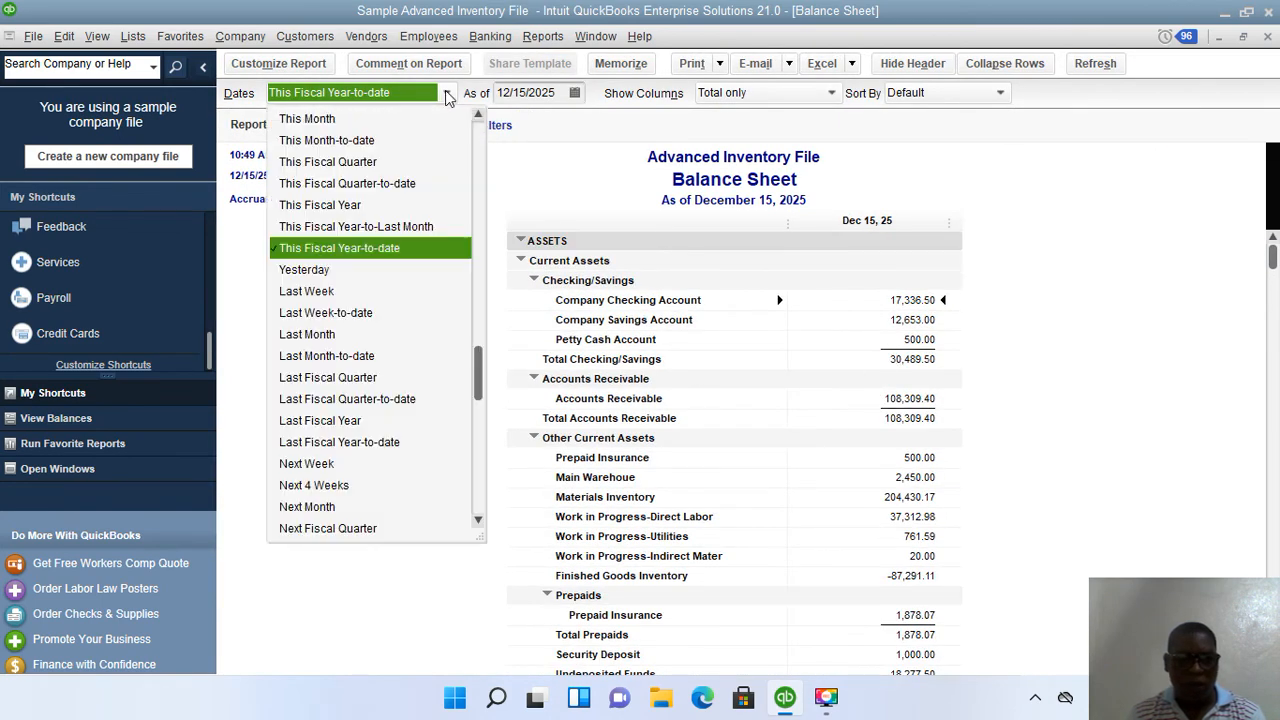
scroll(330, 276, "up", 2)
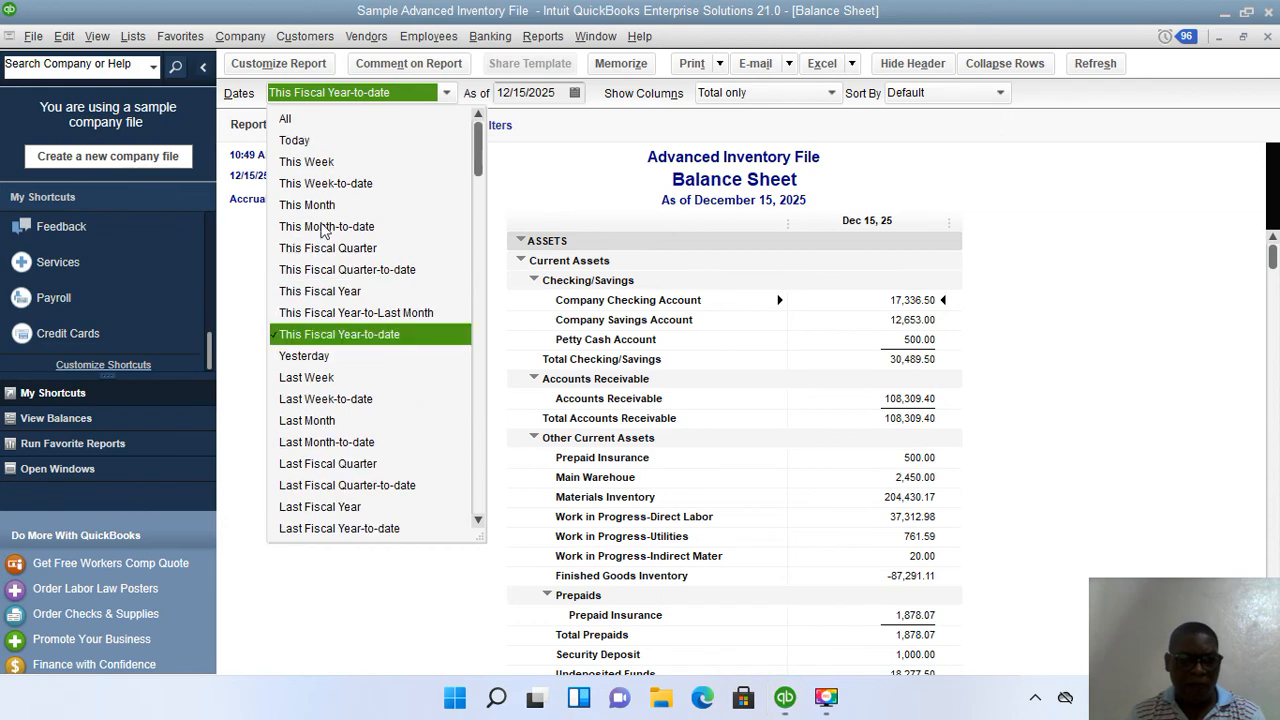
left_click(292, 145)
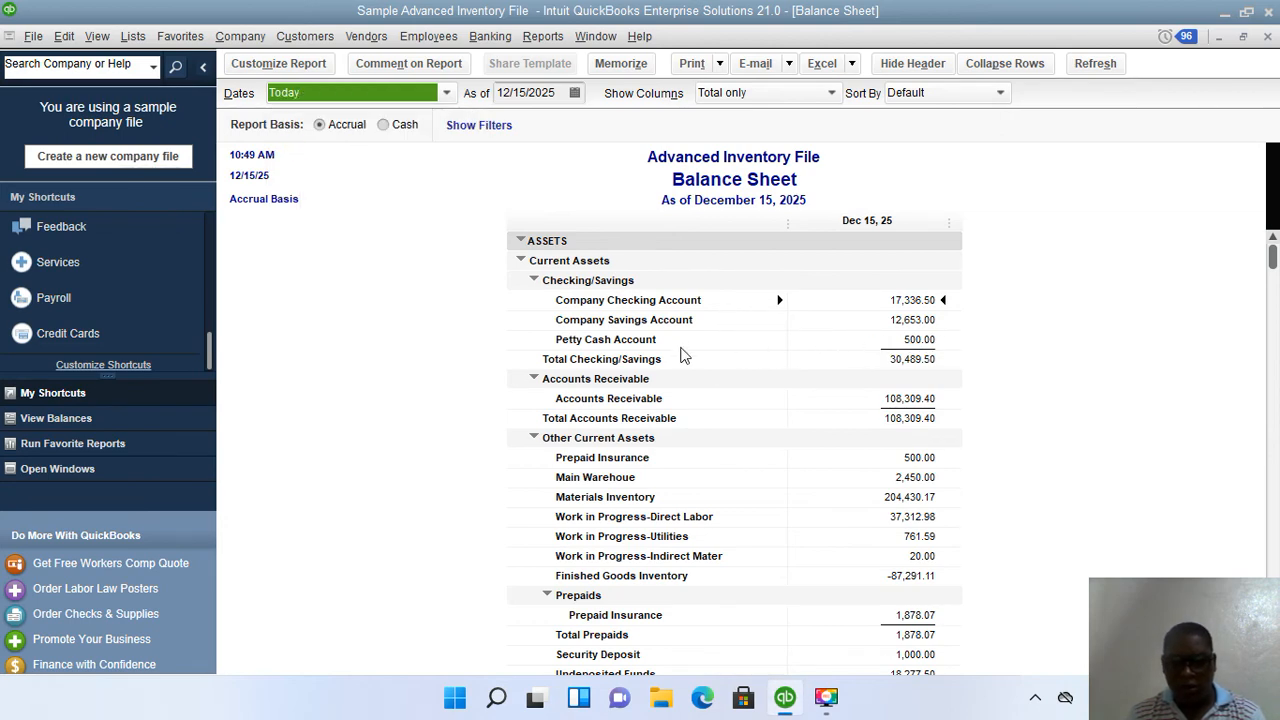
scroll(684, 355, "down", 3)
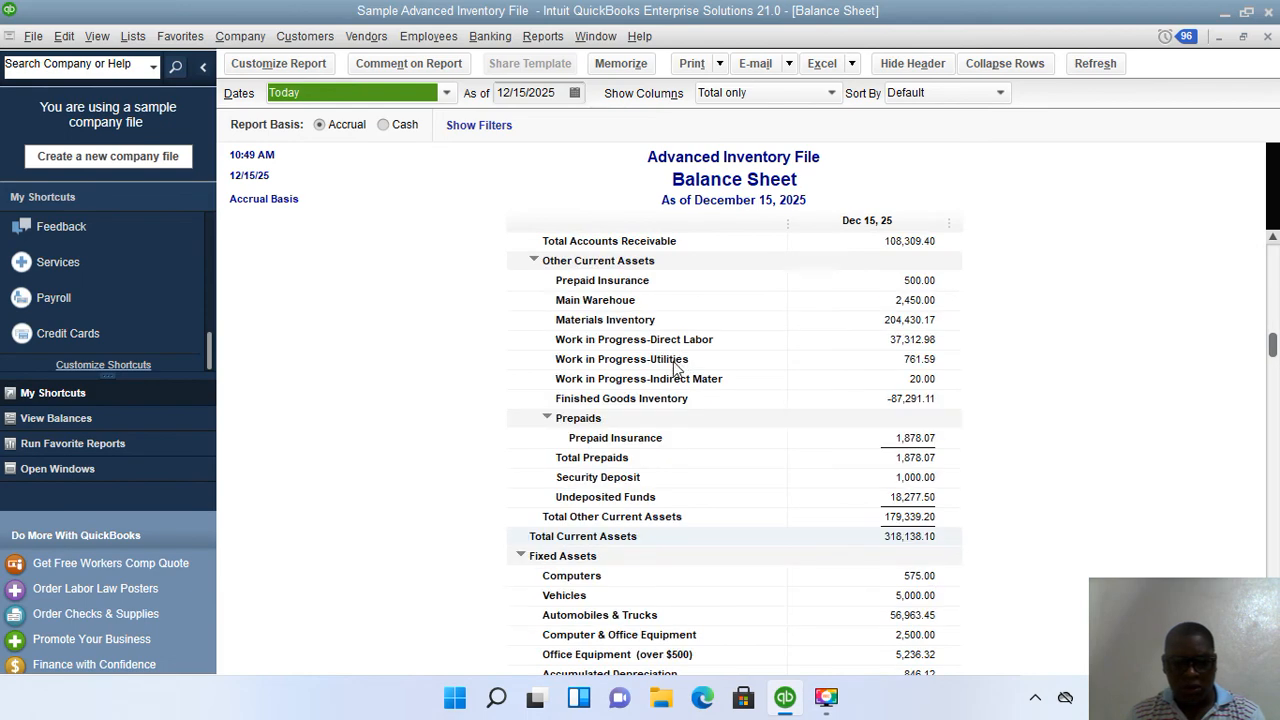
scroll(668, 359, "up", 1)
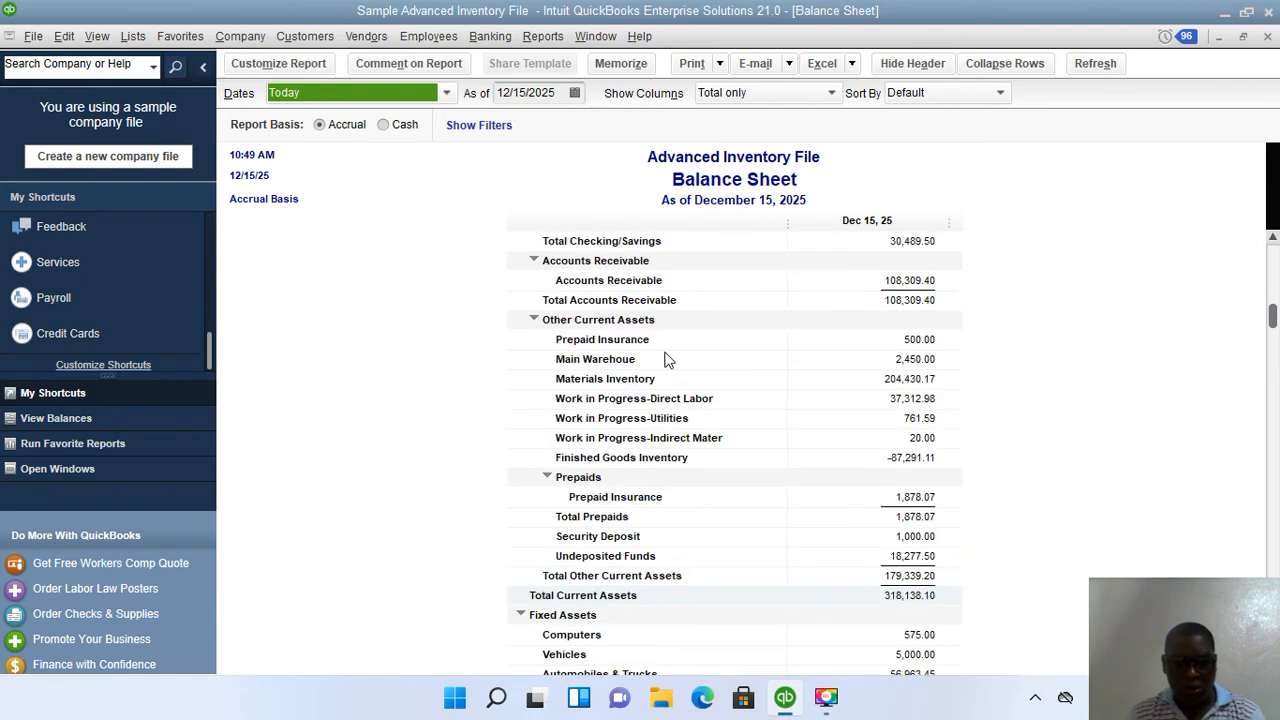
scroll(668, 360, "down", 1)
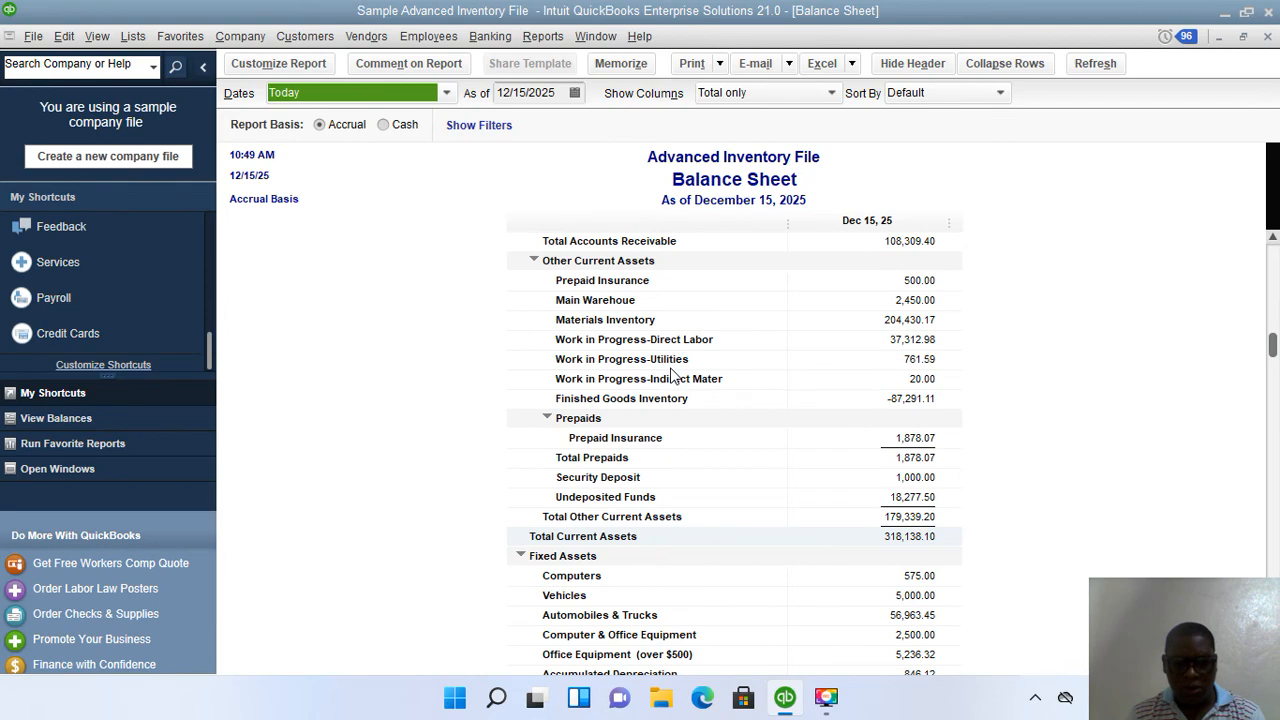
scroll(671, 374, "up", 2)
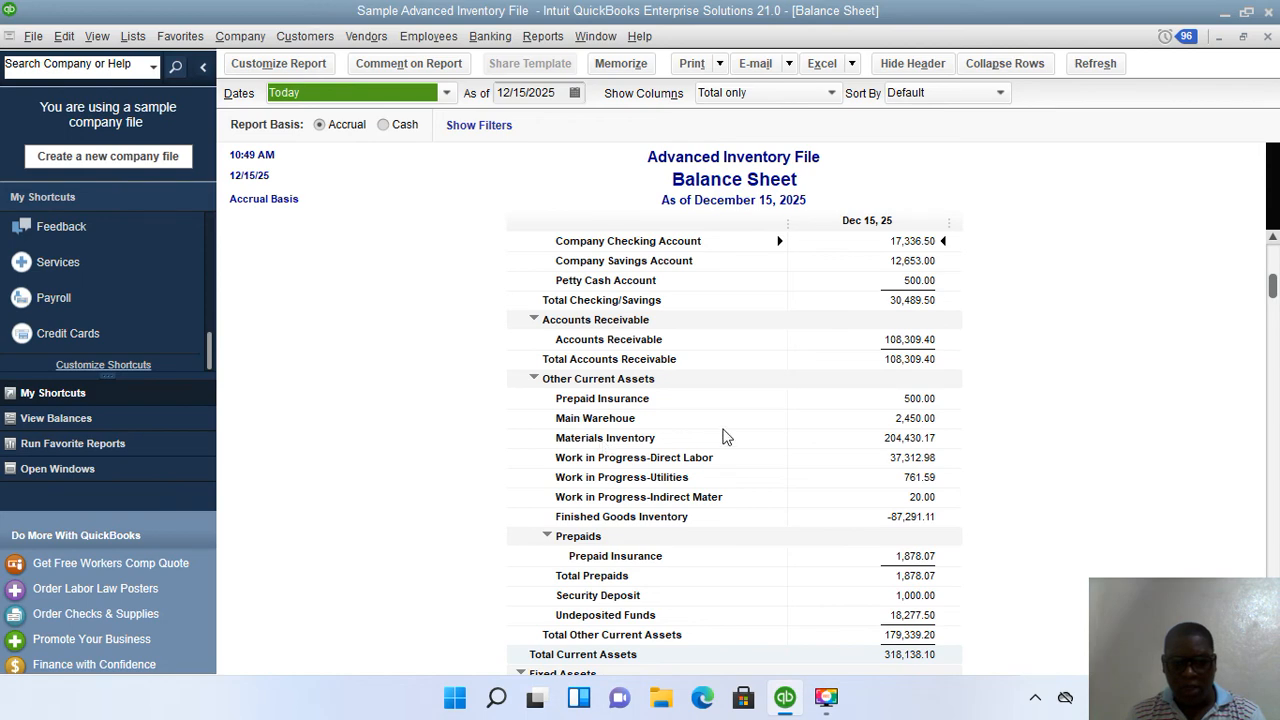
scroll(722, 437, "up", 1)
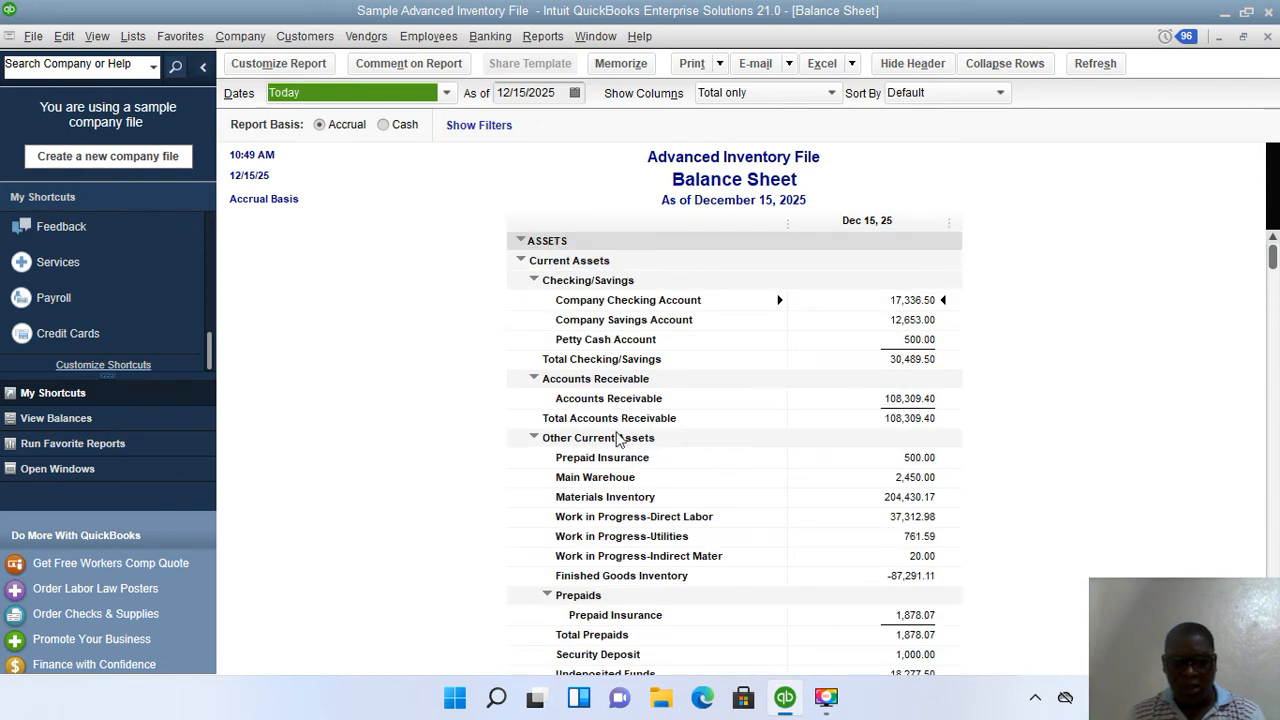
left_click(912, 504)
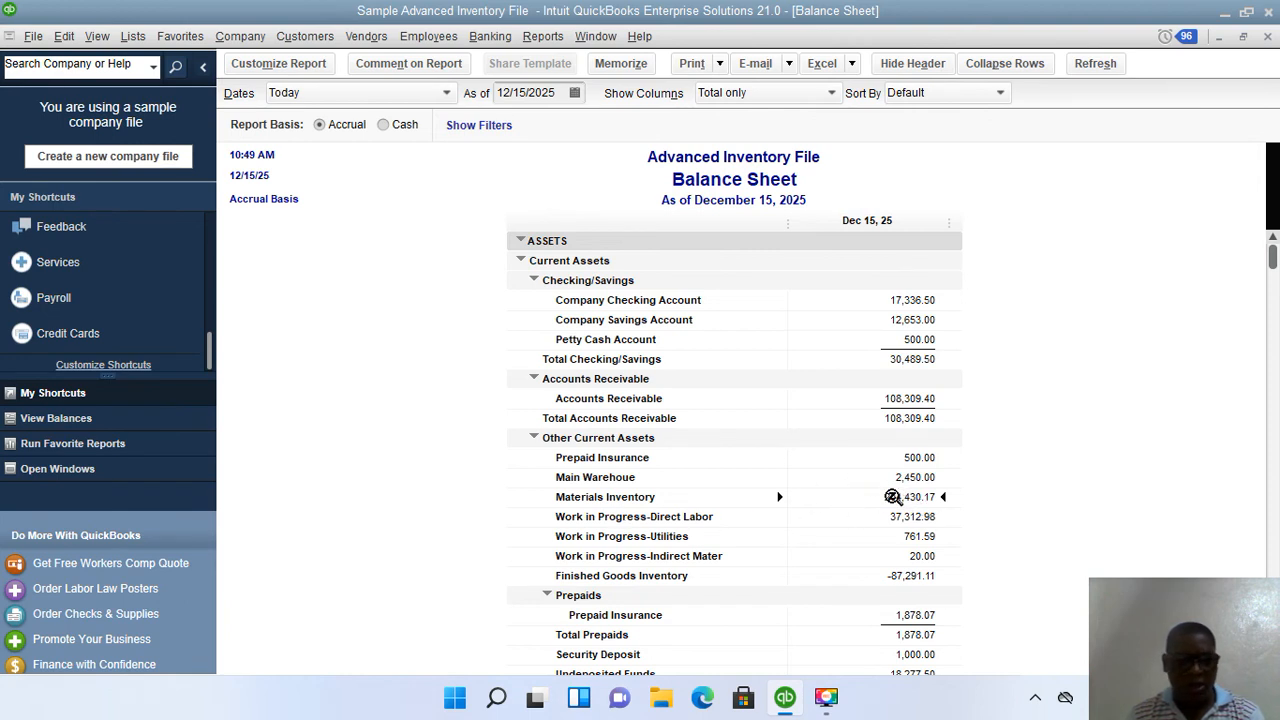
Search all fields of the Item List for tyres to check the item's quantity, and close the list
left_click(133, 40)
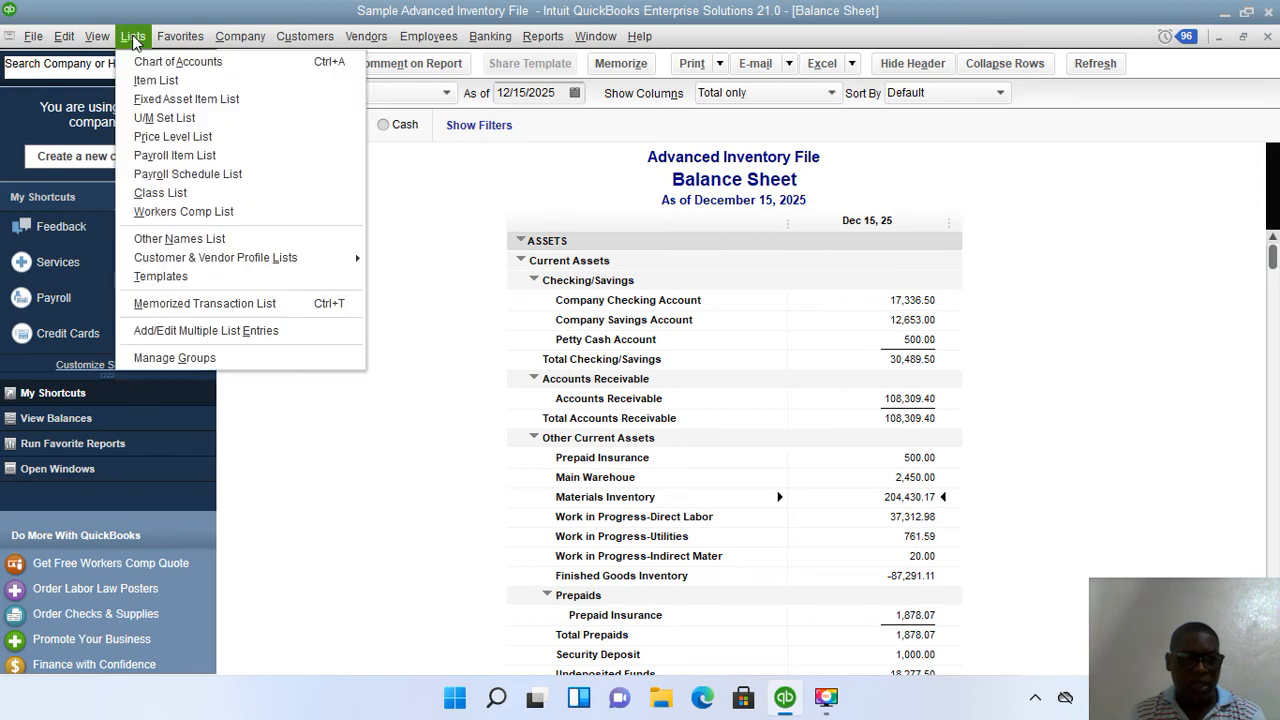
left_click(155, 80)
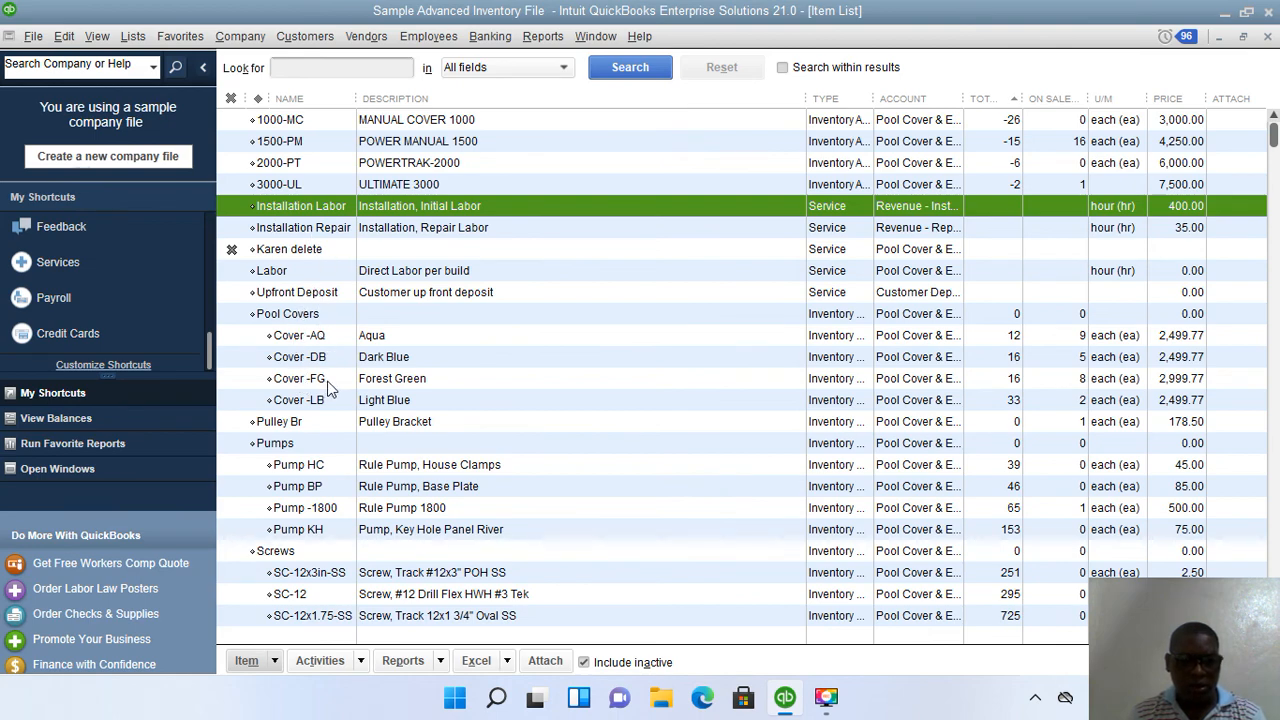
scroll(330, 388, "down", 3)
scroll(330, 388, "up", 3)
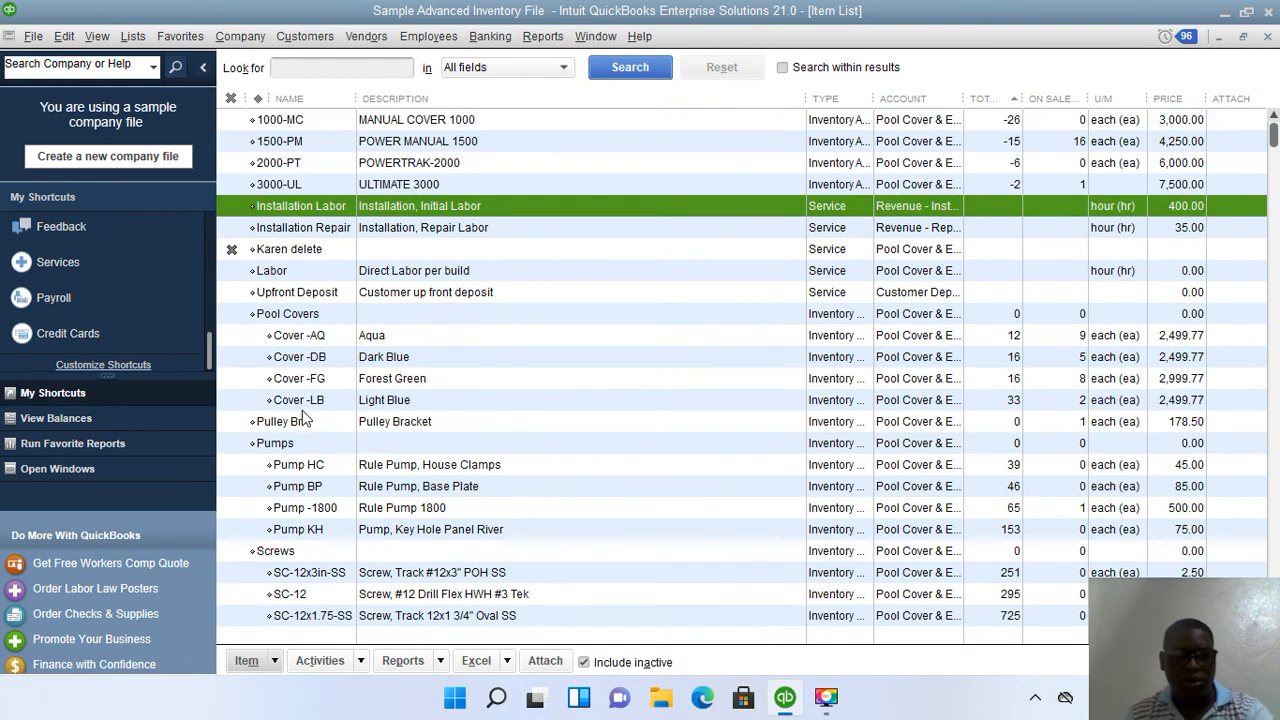
left_click(326, 66)
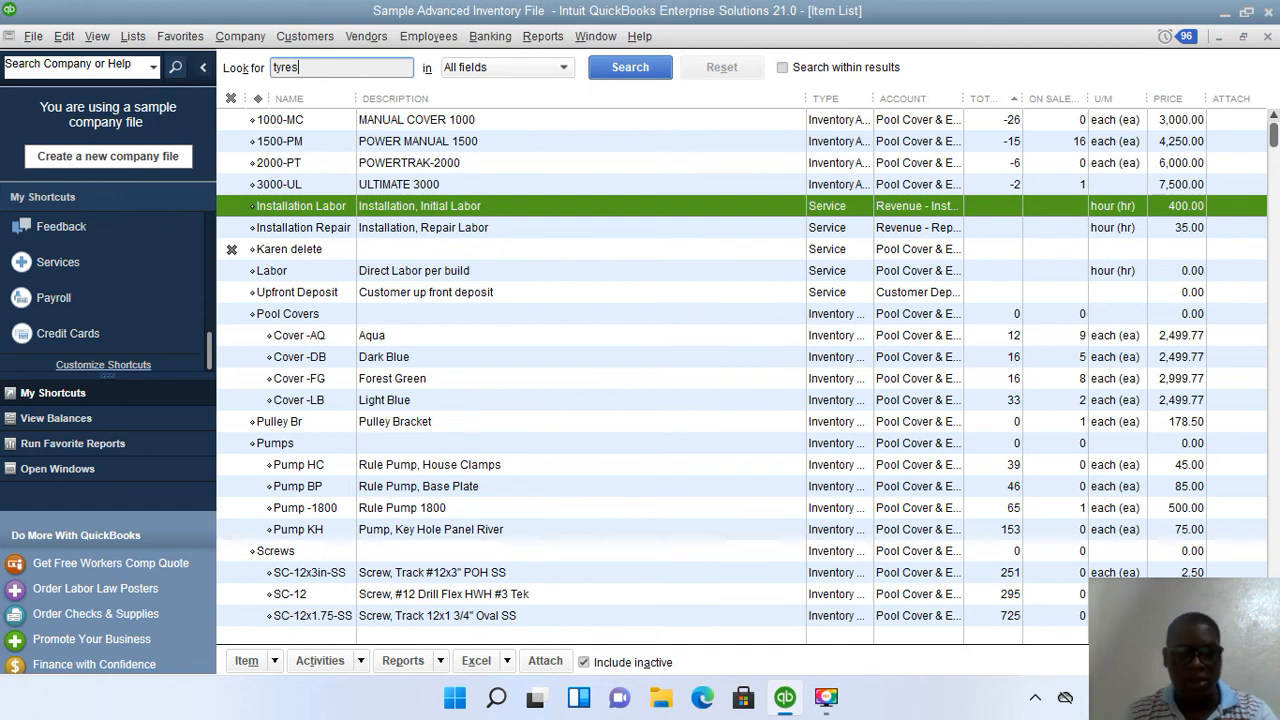
left_click(622, 72)
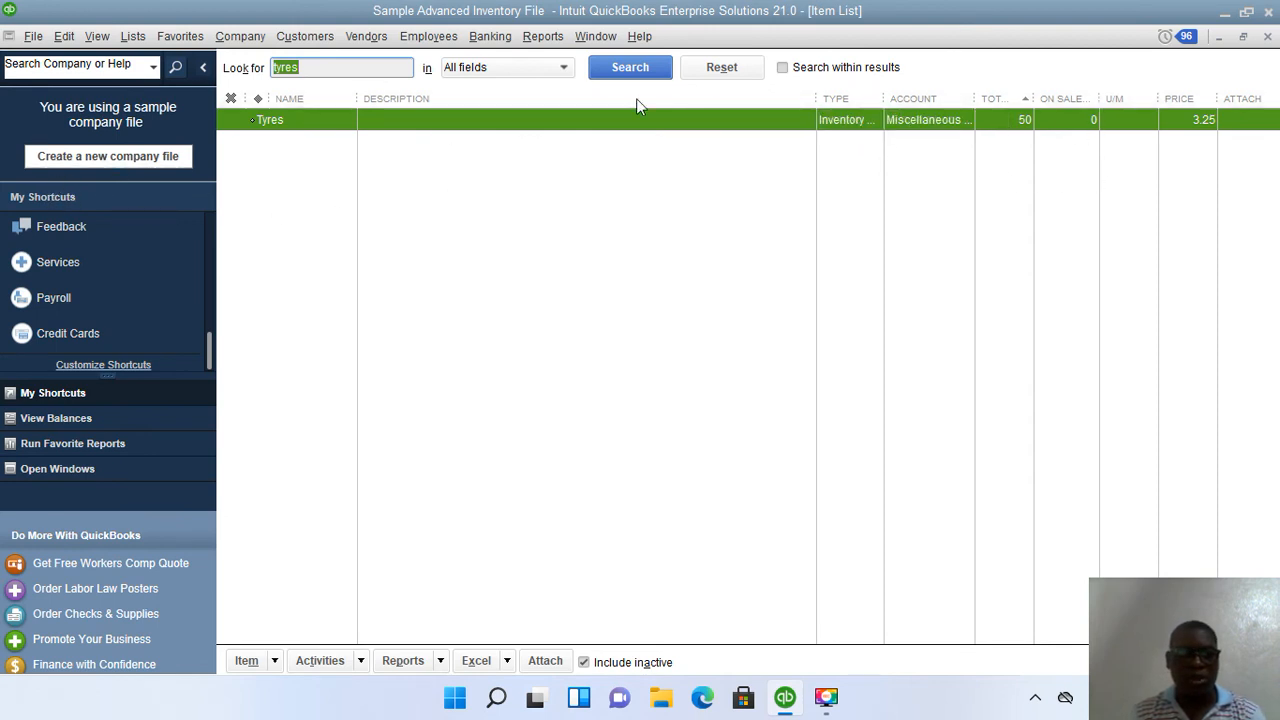
left_click(1267, 36)
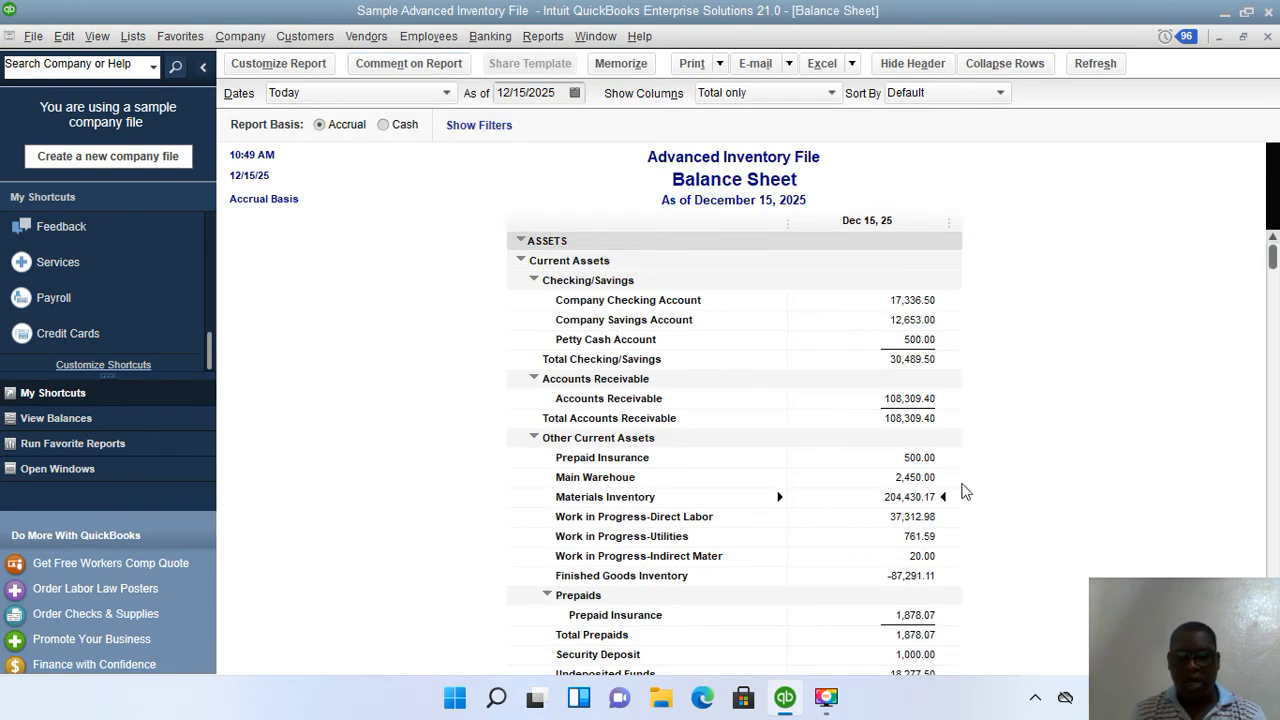
Look through the current and fixed assets on the Balance Sheet once more and close the report
scroll(933, 507, "down", 3)
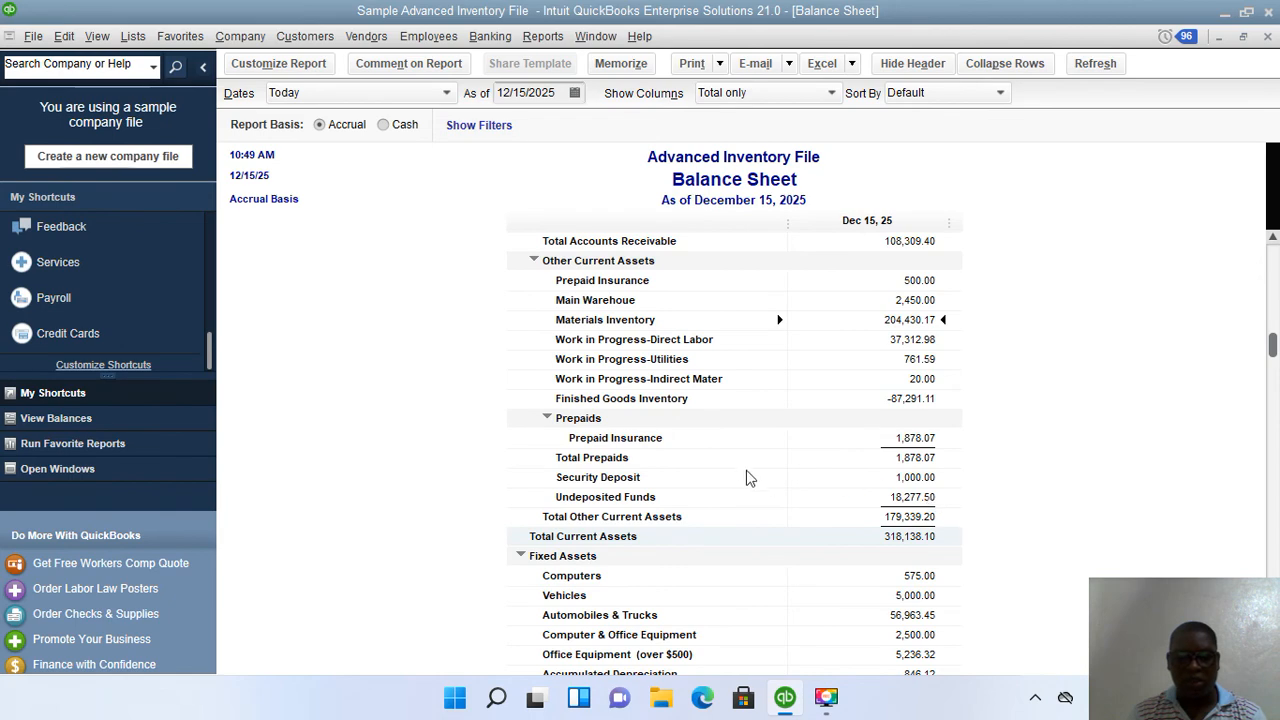
scroll(745, 475, "up", 3)
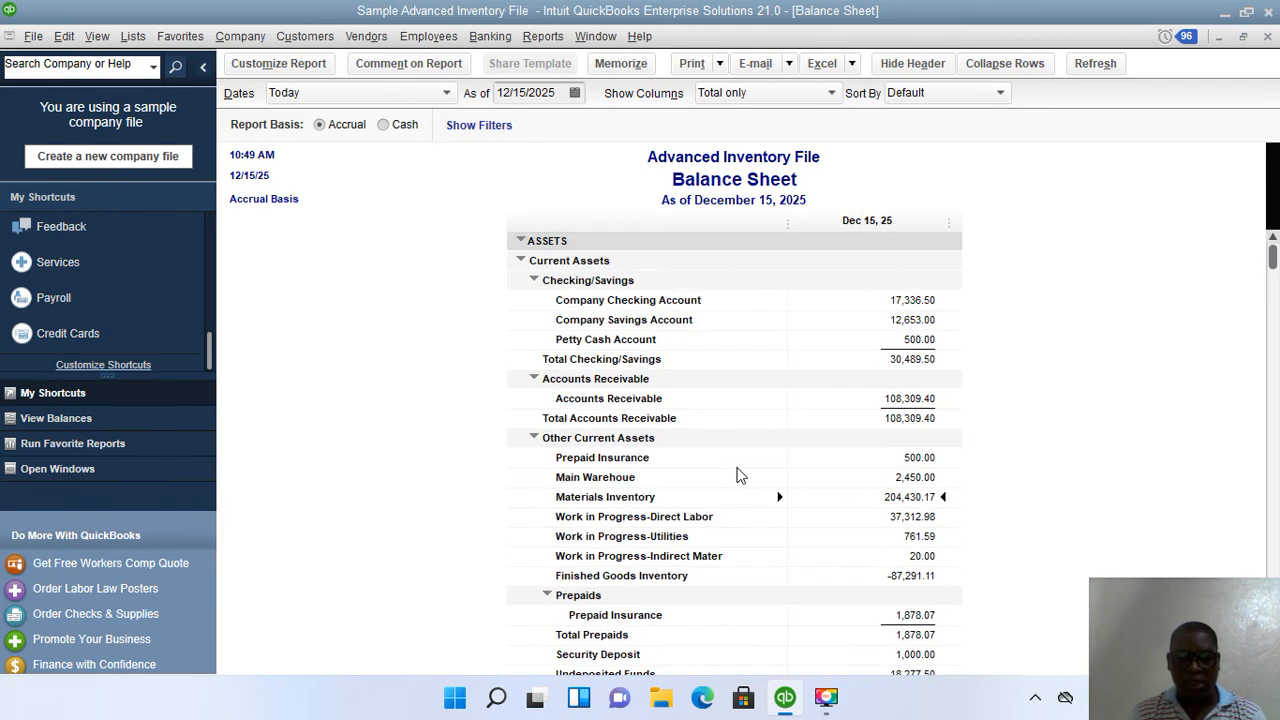
left_click(1268, 37)
left_click(740, 323)
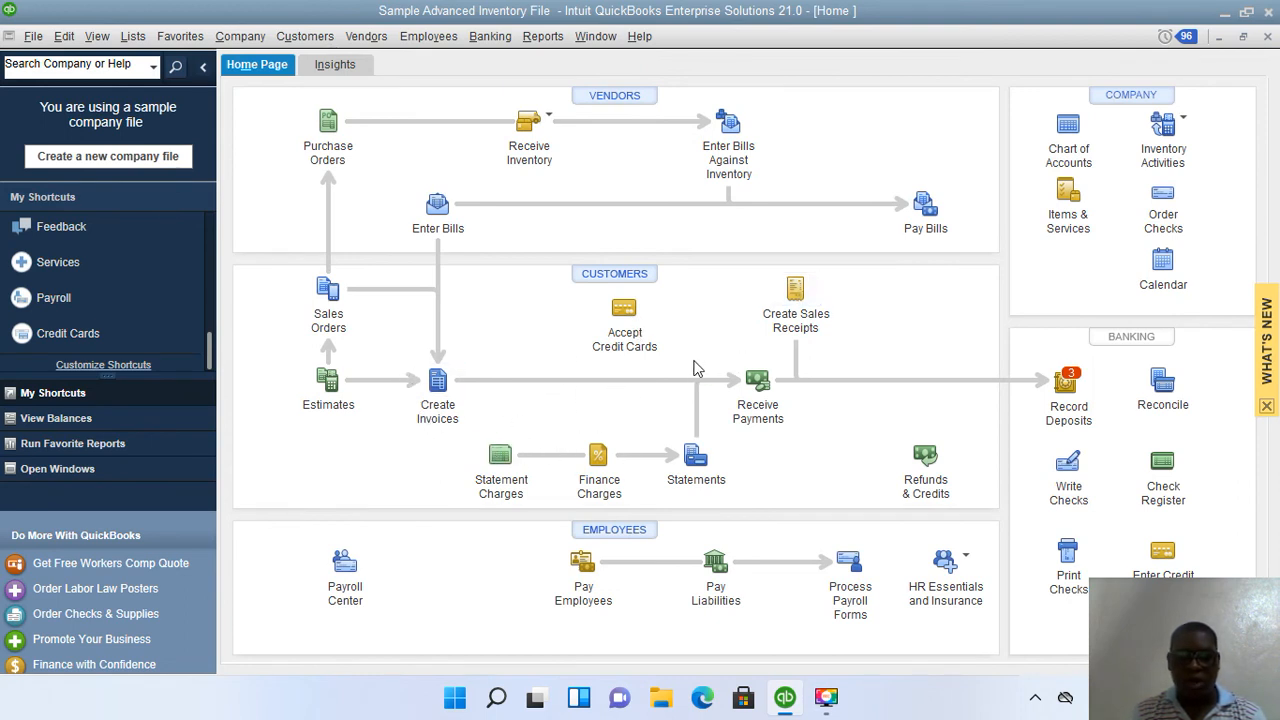
Start a sales receipt for the Cattleton Store #608 job of Dunning's Pool Depot, Inc. with cash as the payment method
left_click(795, 292)
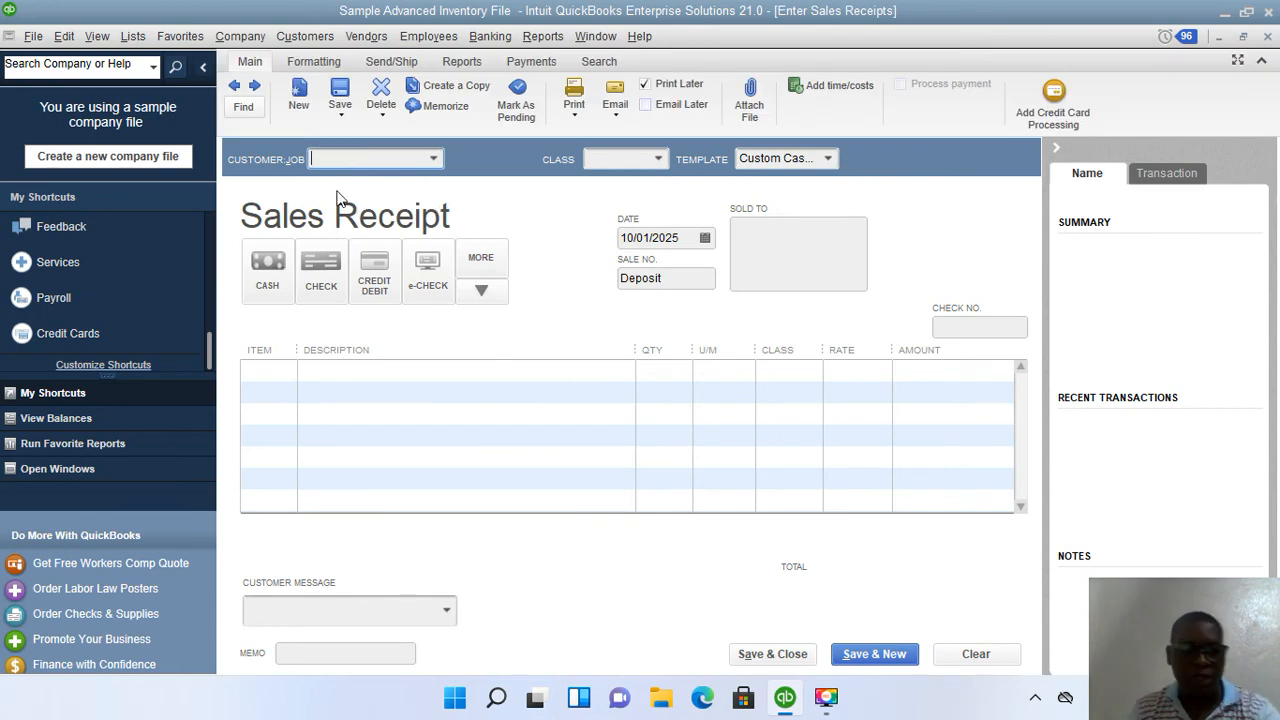
left_click(434, 160)
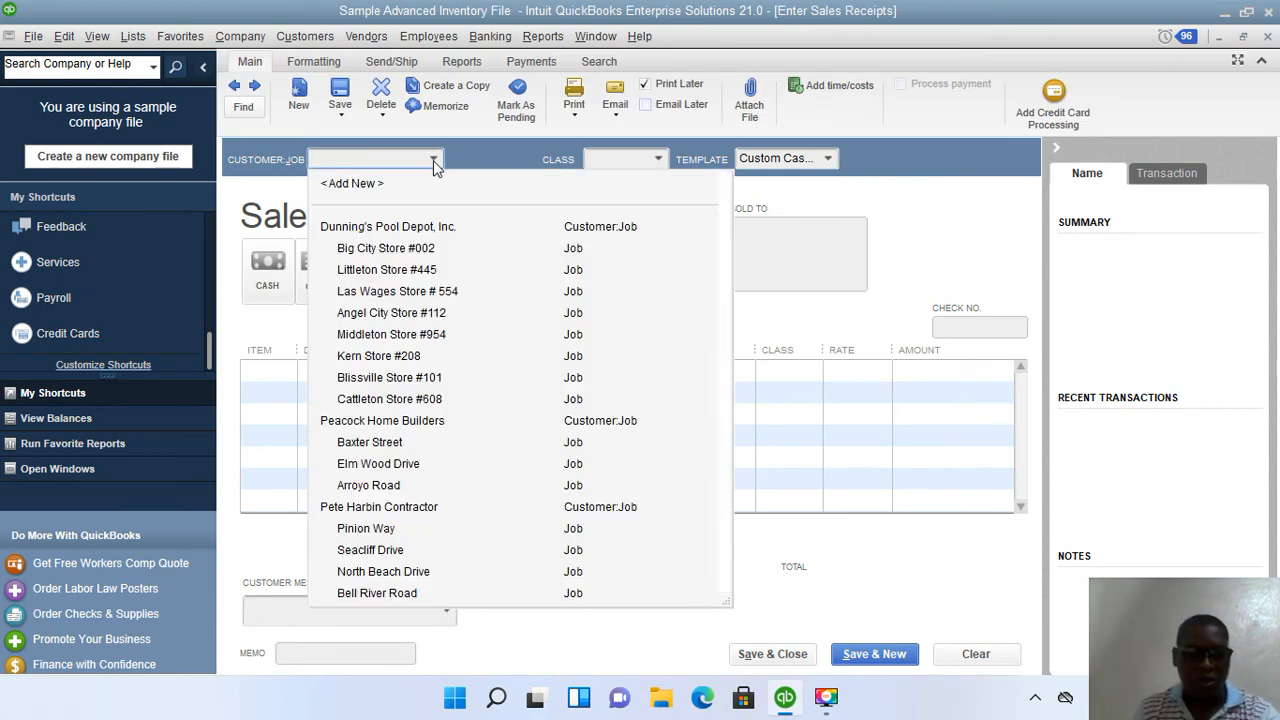
left_click(377, 404)
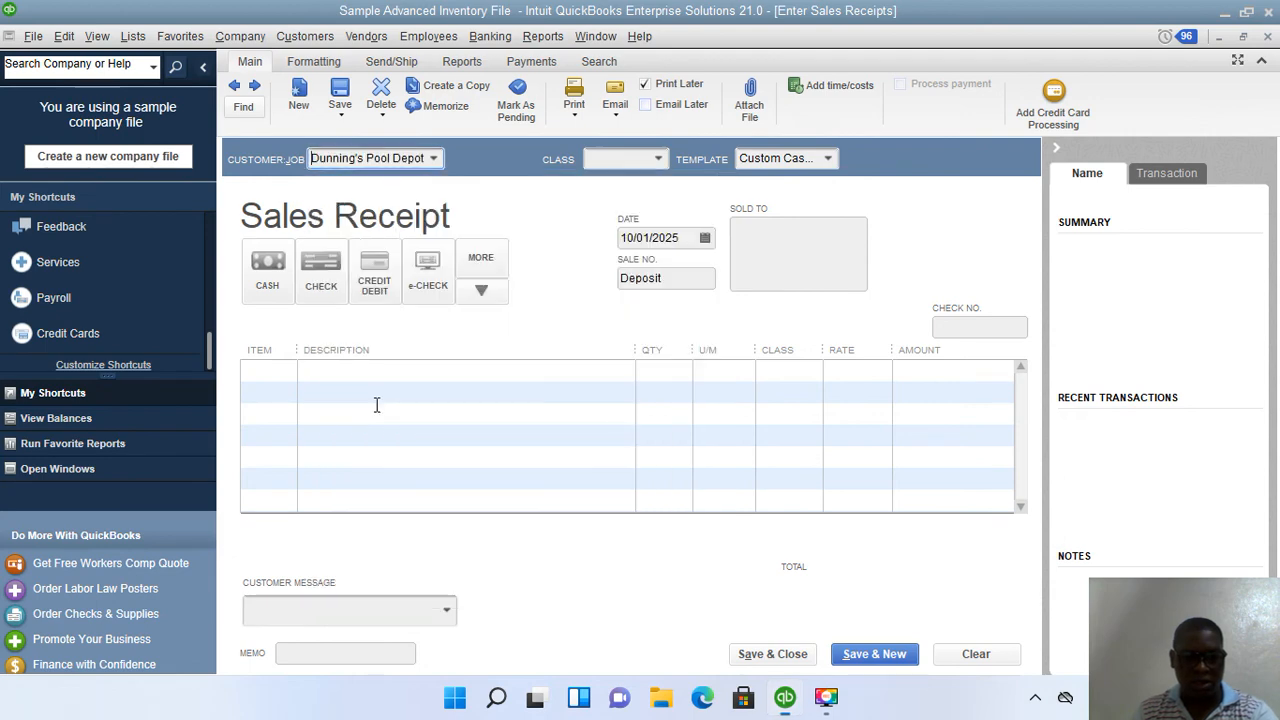
left_click(267, 268)
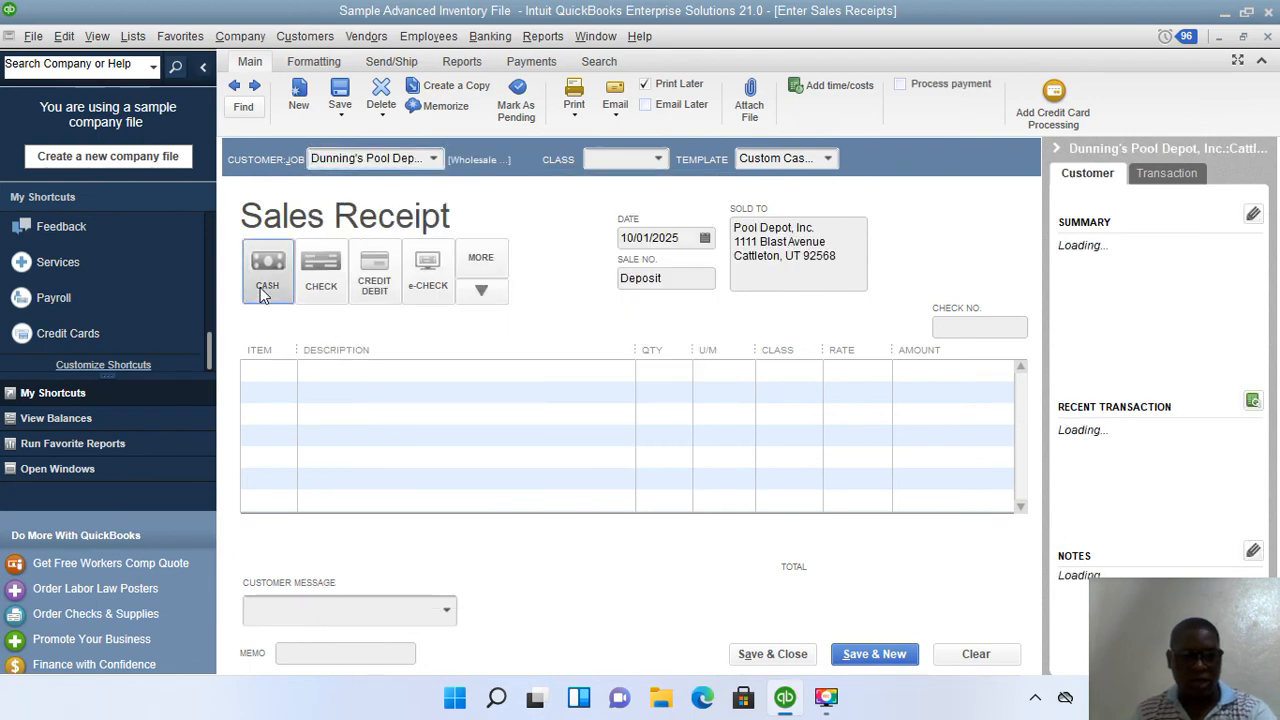
Add the Tyres item with quantity 20 to the sales receipt, update its amount, and save and close the receipt
left_click(280, 370)
type("tra")
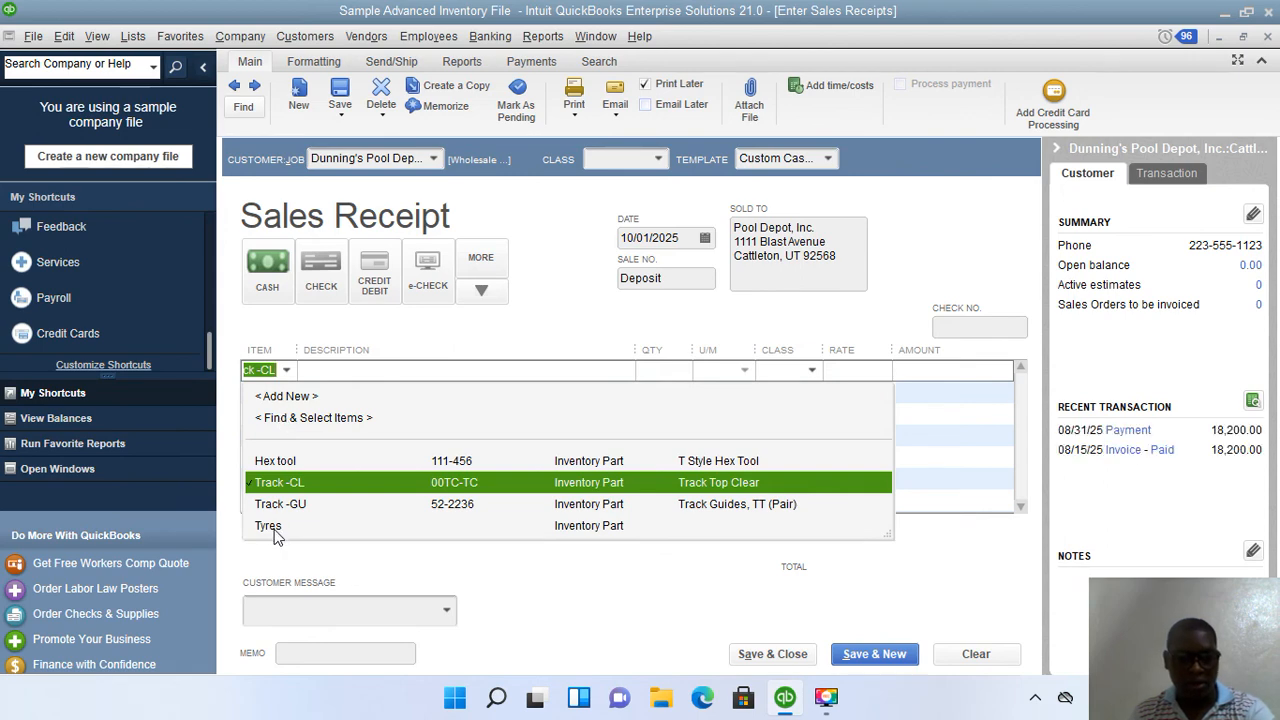
left_click(278, 532)
left_click(659, 376)
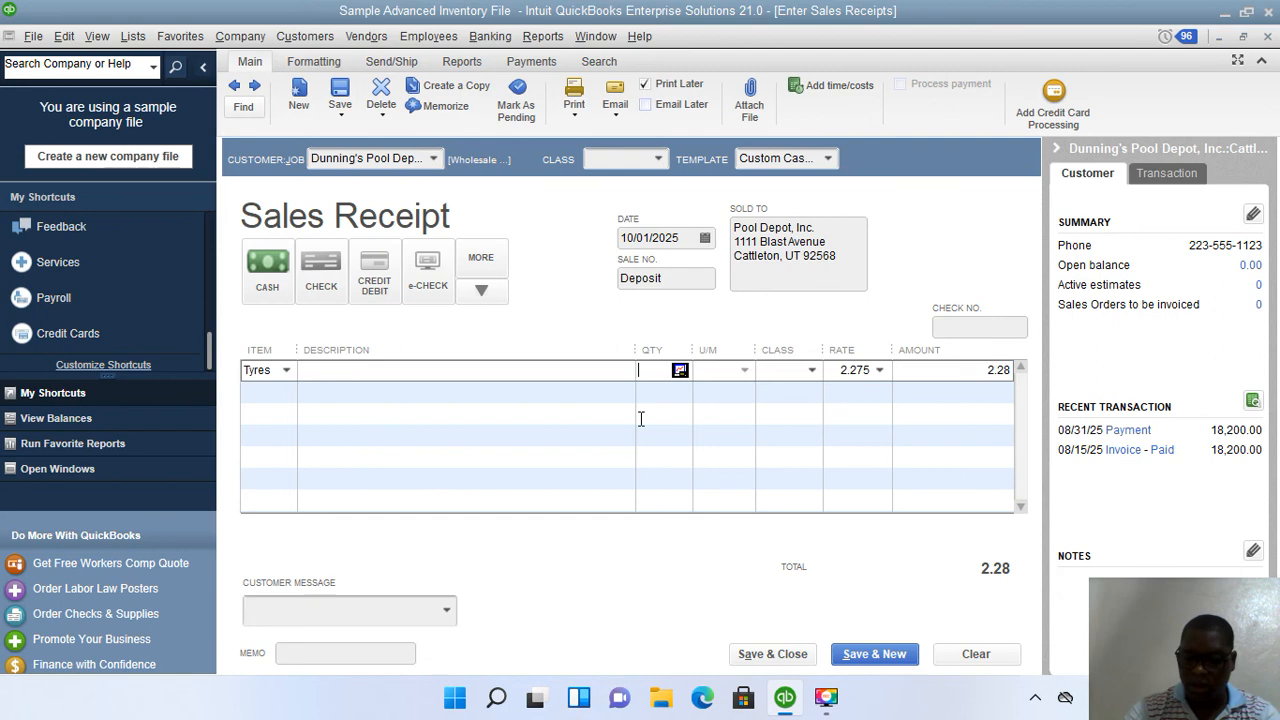
left_click(935, 376)
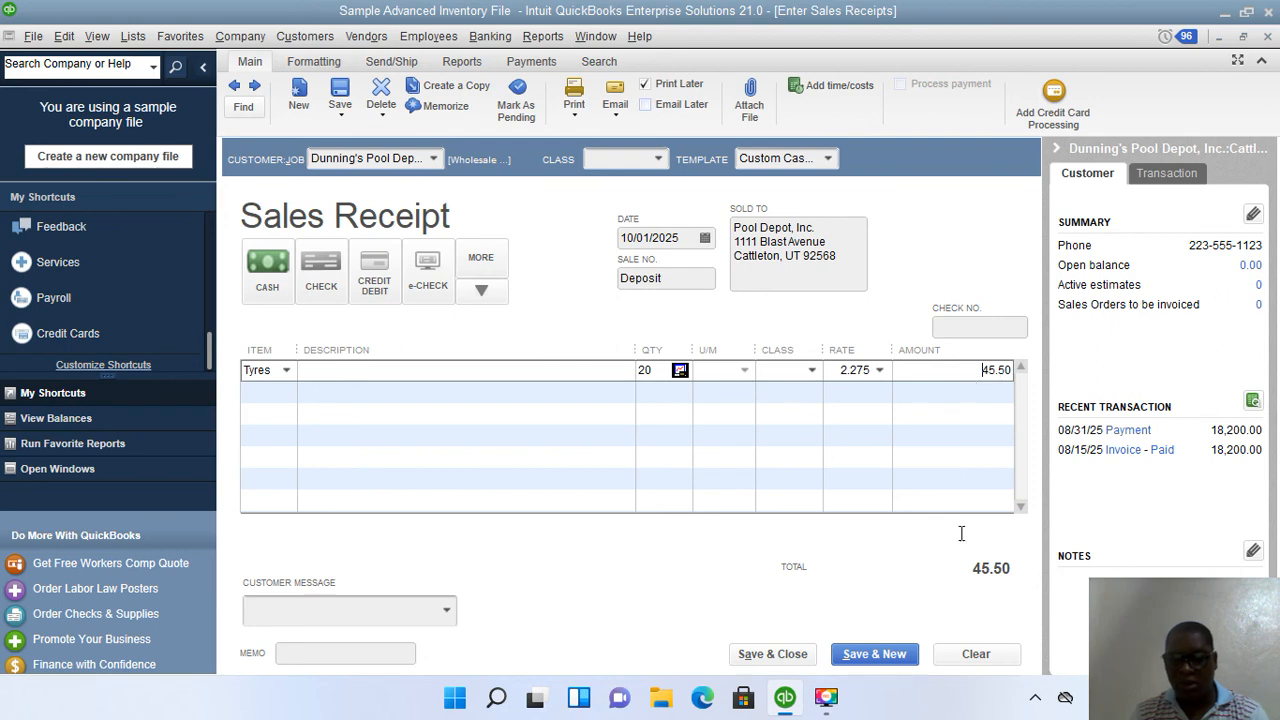
left_click(770, 655)
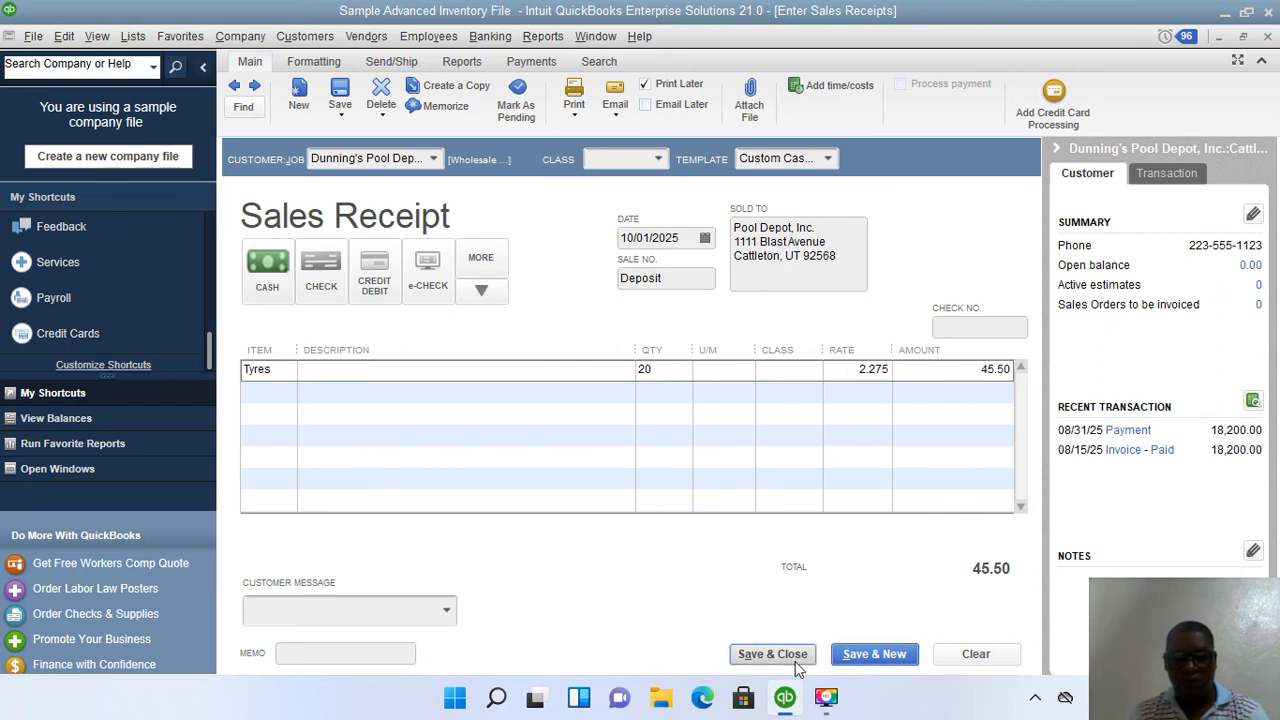
left_click(600, 388)
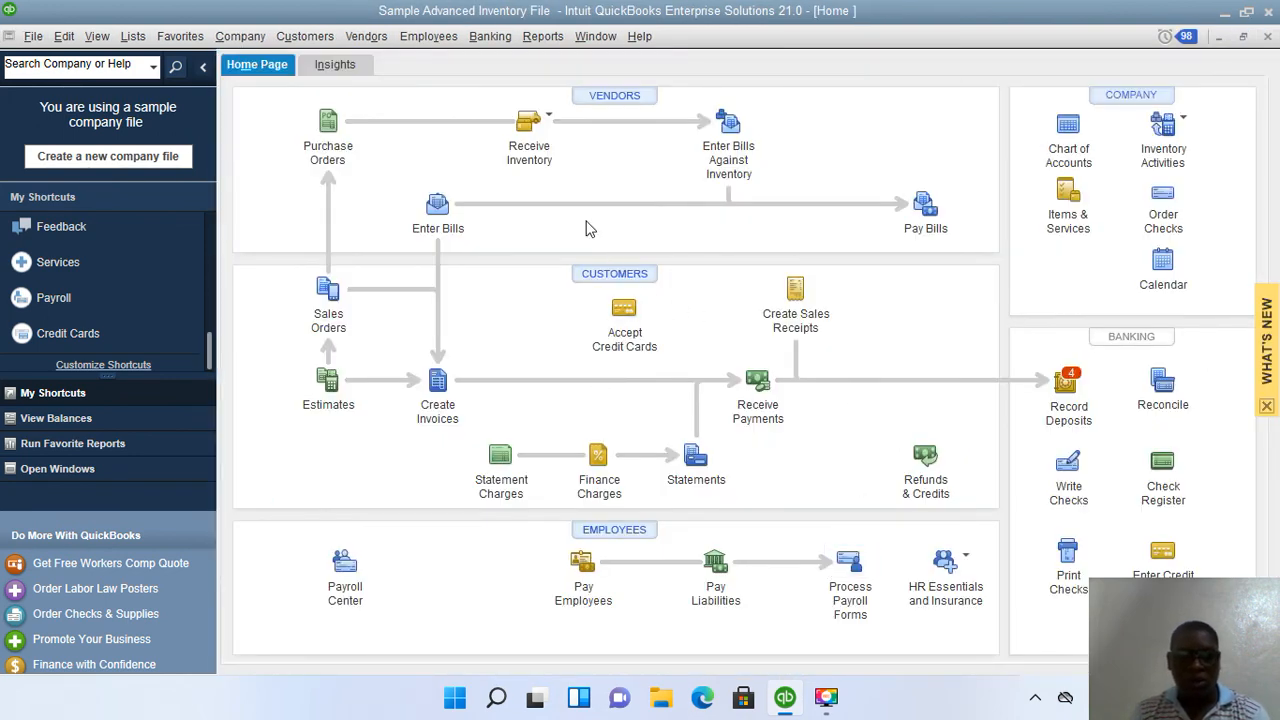
Open the Profit & Loss report, look through its income and expenses, and set its date range to Today
left_click(530, 36)
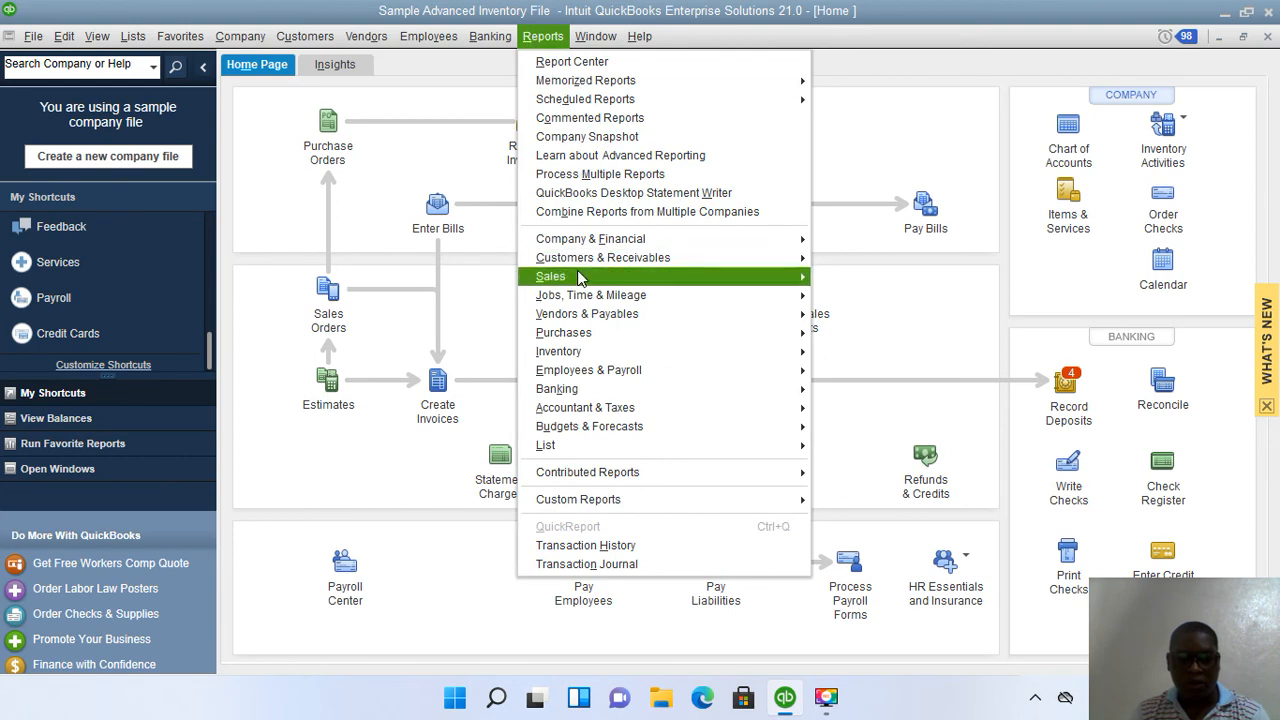
left_click(872, 246)
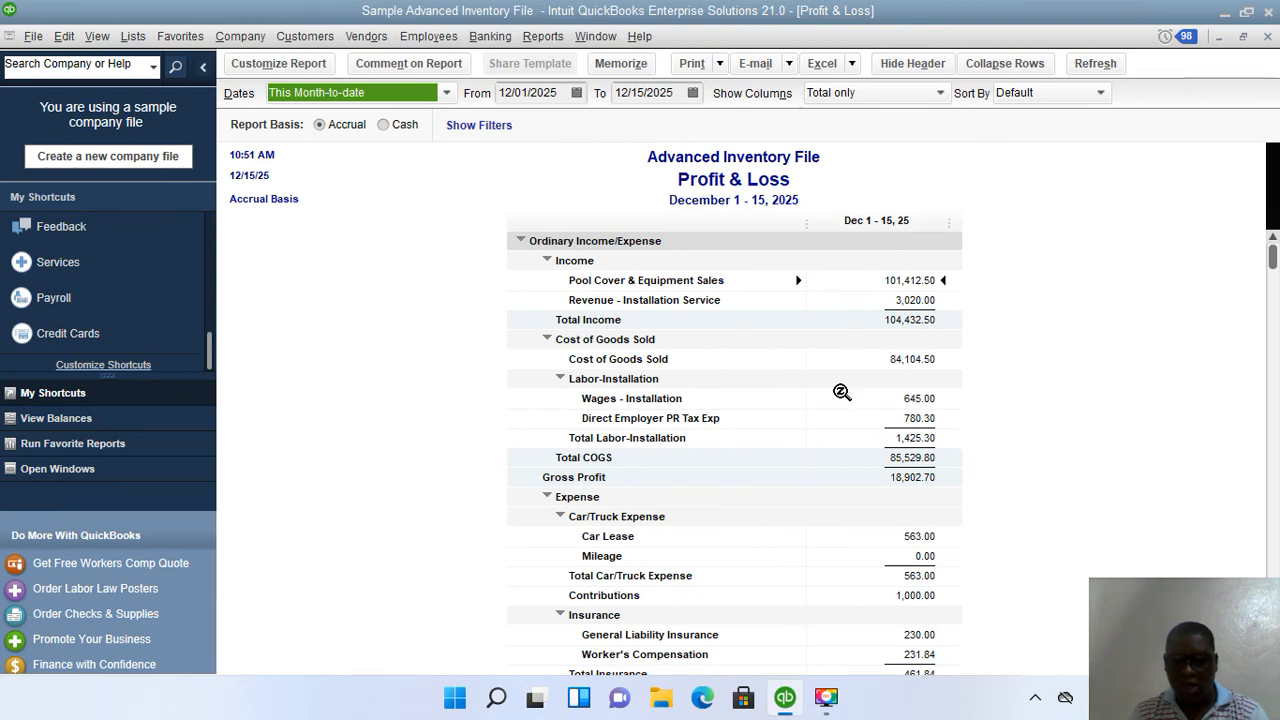
scroll(842, 392, "down", 6)
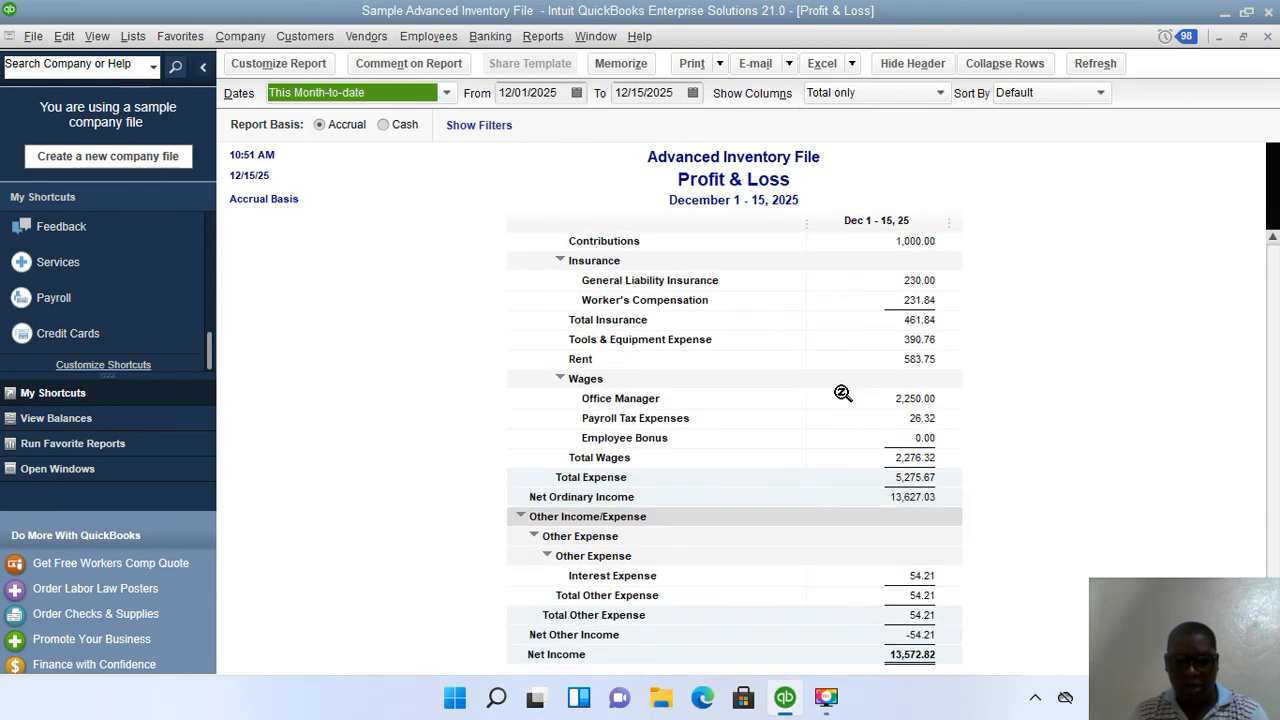
scroll(843, 394, "up", 3)
scroll(843, 394, "up", 3)
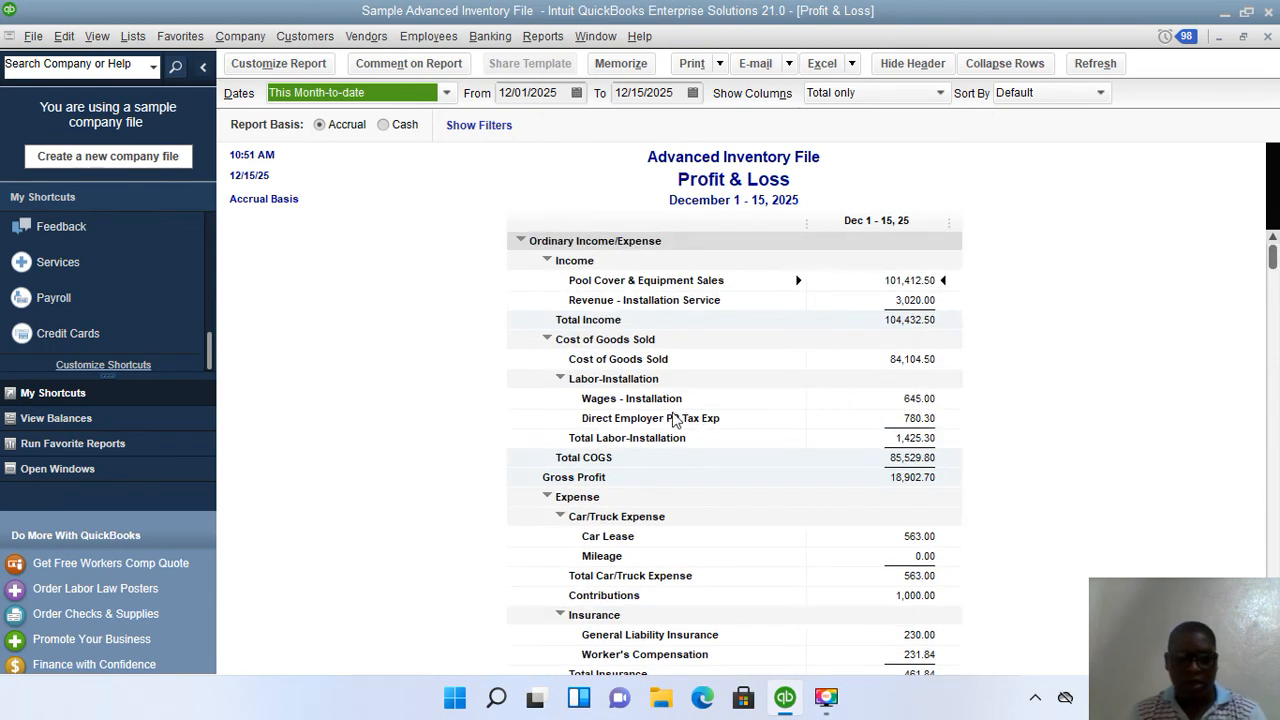
left_click(441, 95)
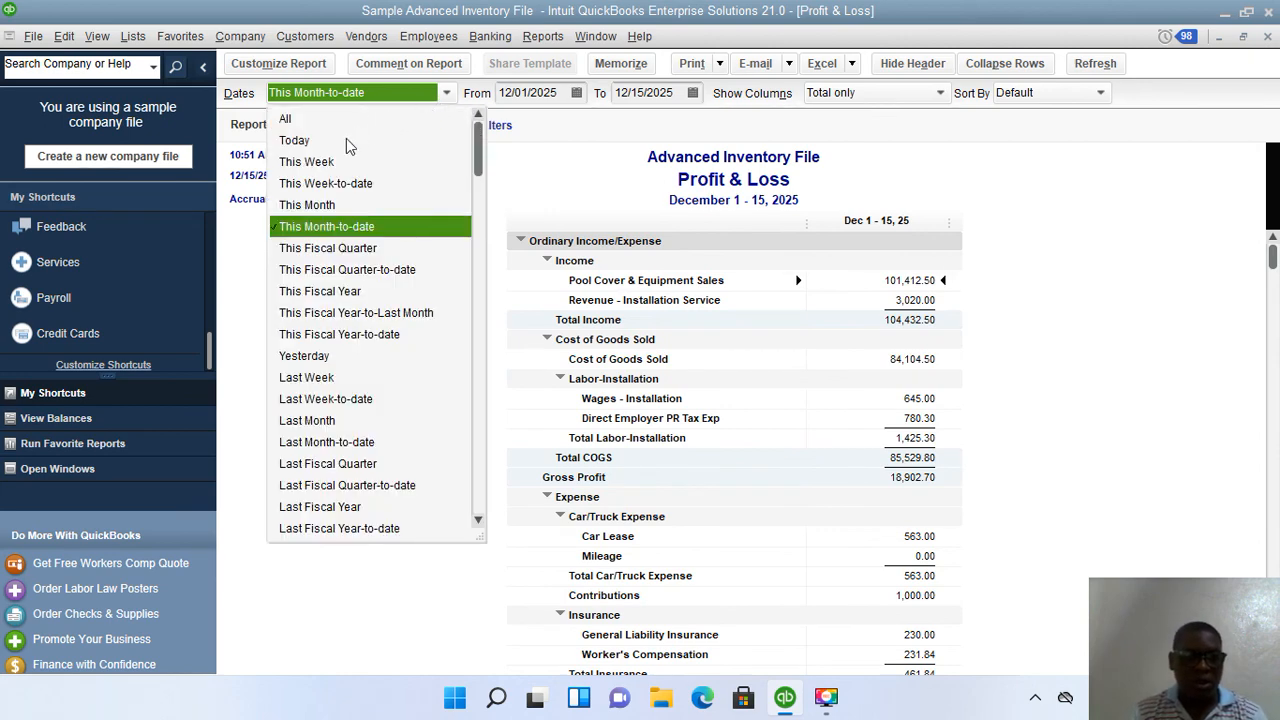
left_click(298, 141)
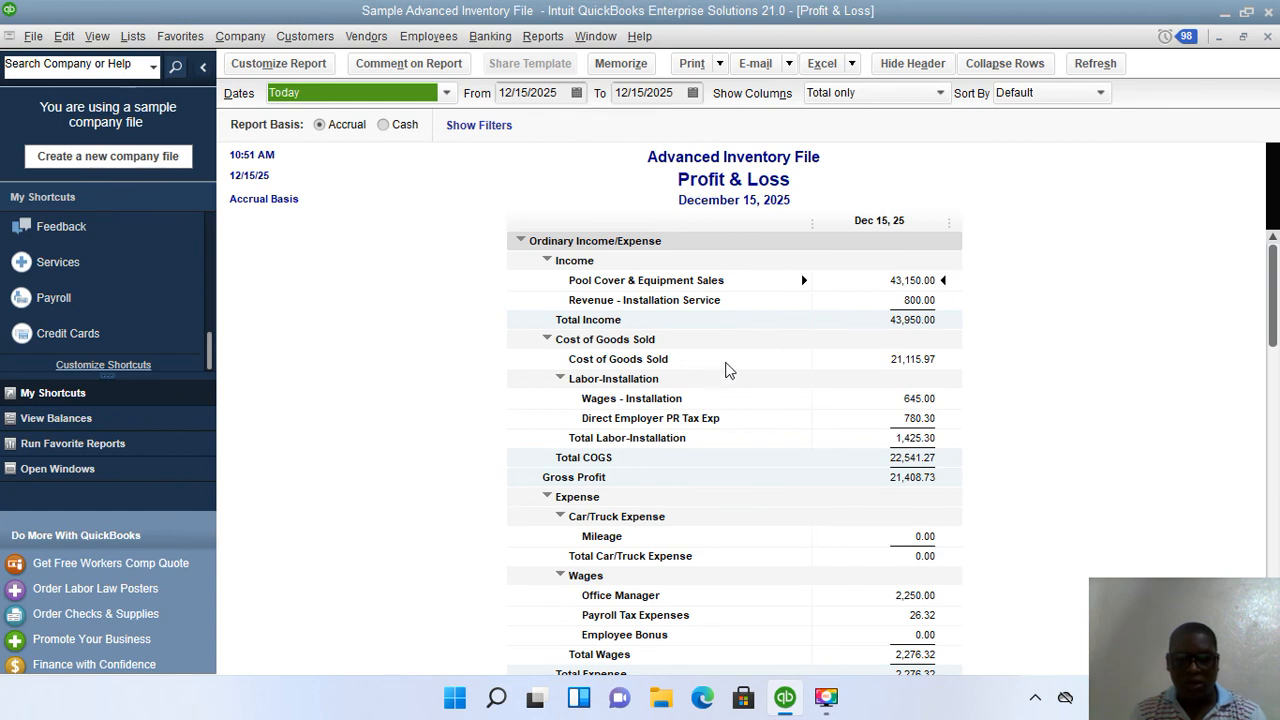
Search the Item List for tyres, check the item's quantity on hand, and close the list
left_click(130, 38)
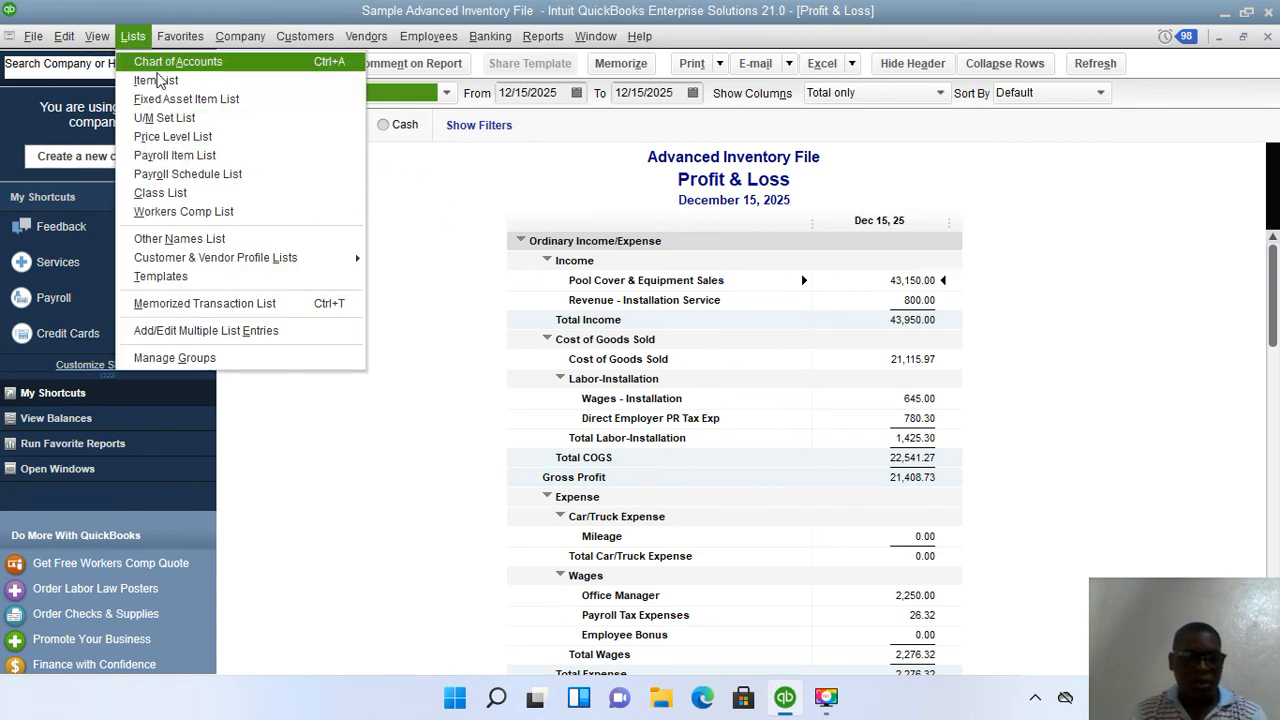
left_click(158, 80)
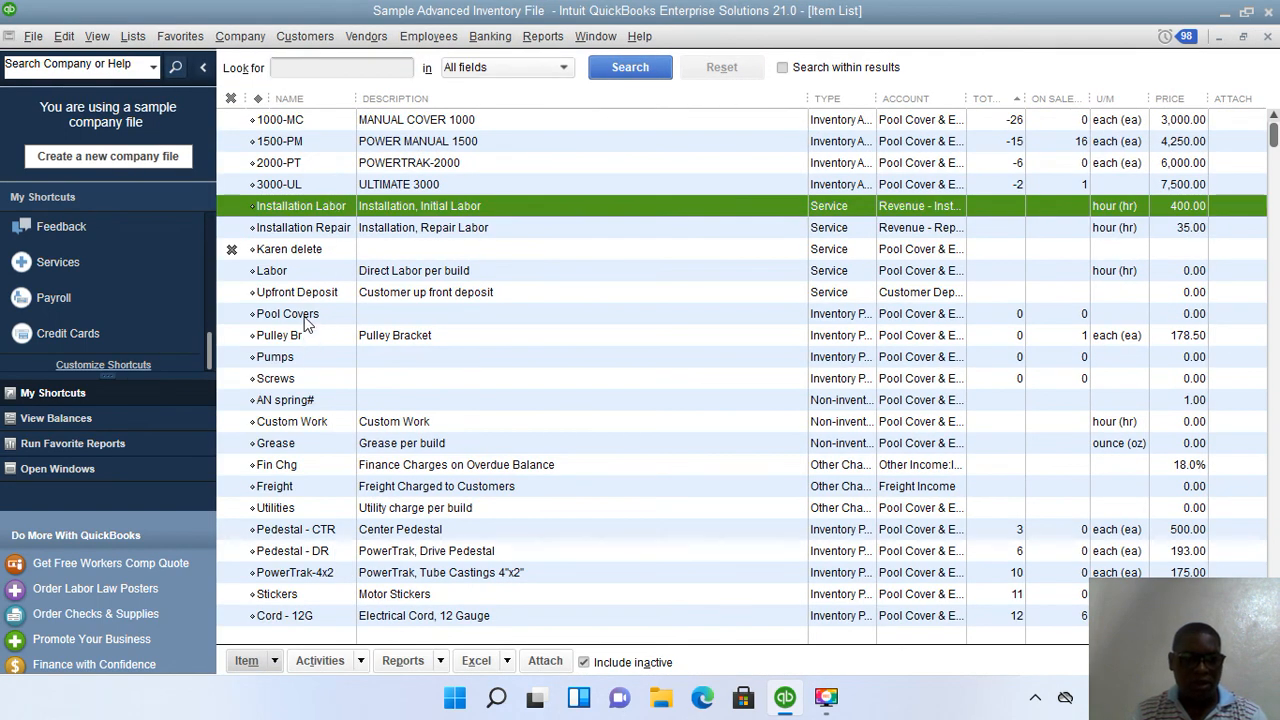
scroll(308, 250, "down", 3)
scroll(308, 260, "down", 2)
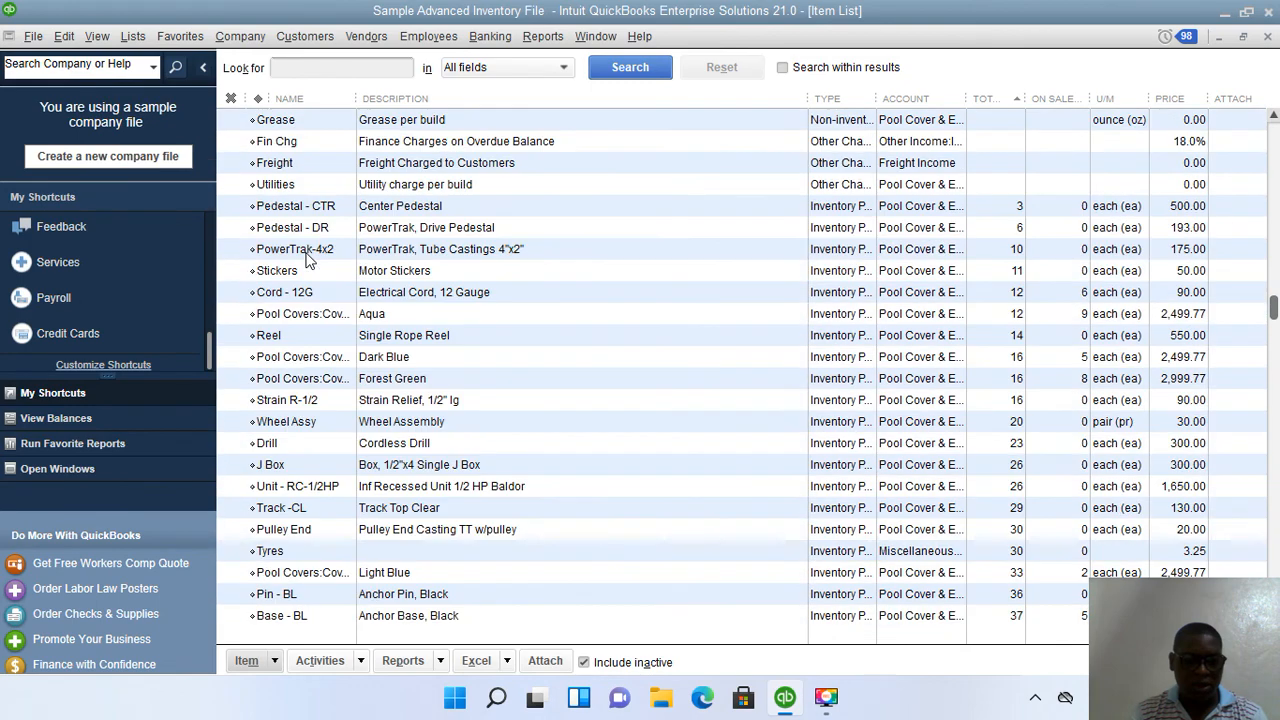
scroll(308, 260, "up", 5)
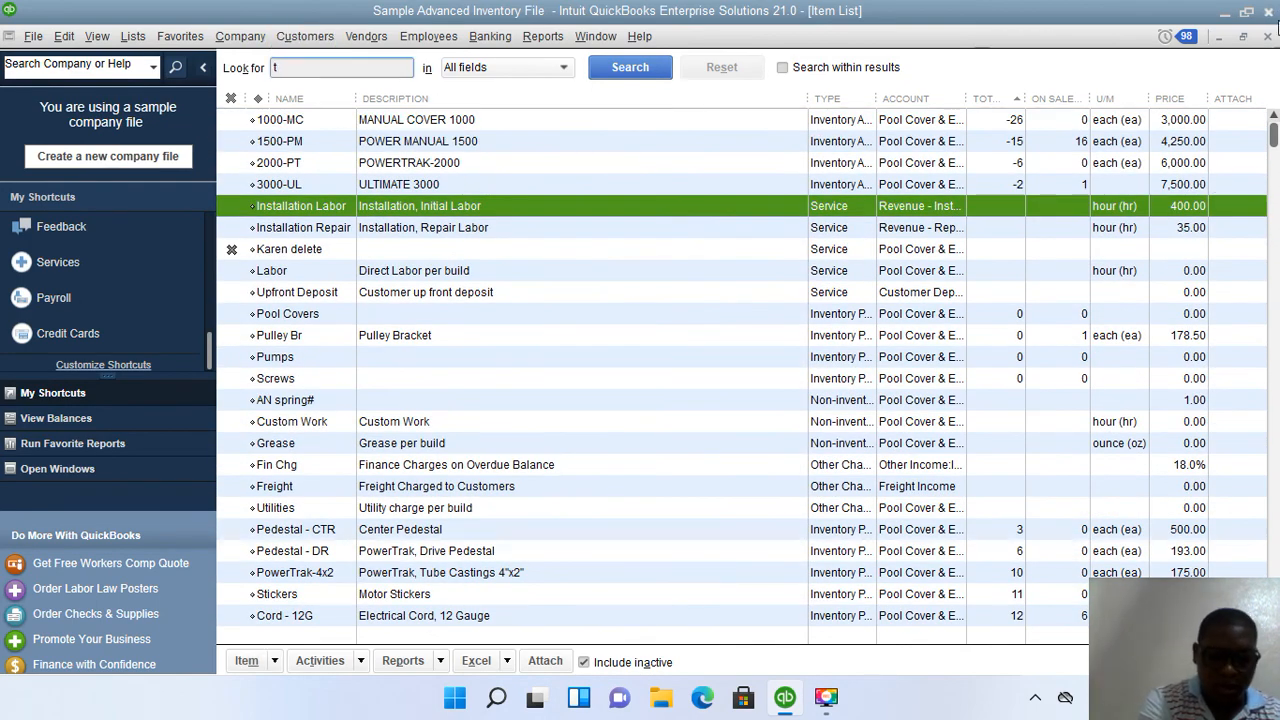
type("es")
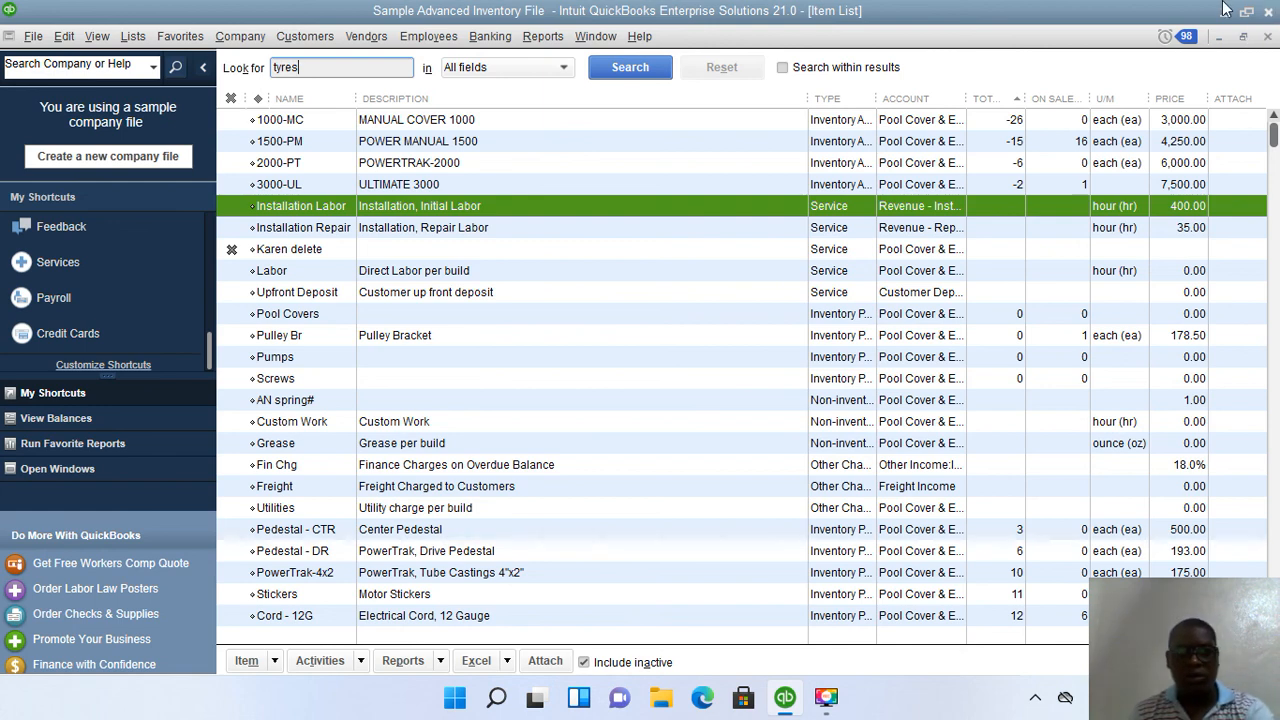
left_click(652, 67)
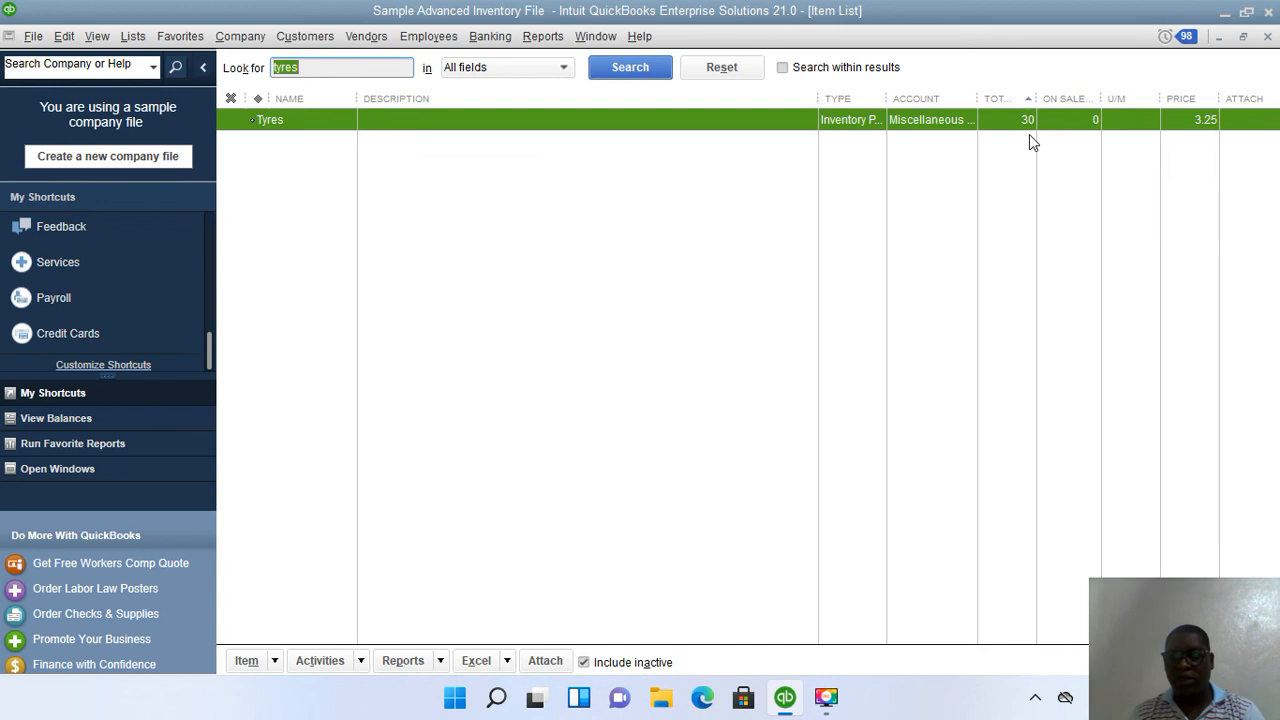
left_click(1267, 38)
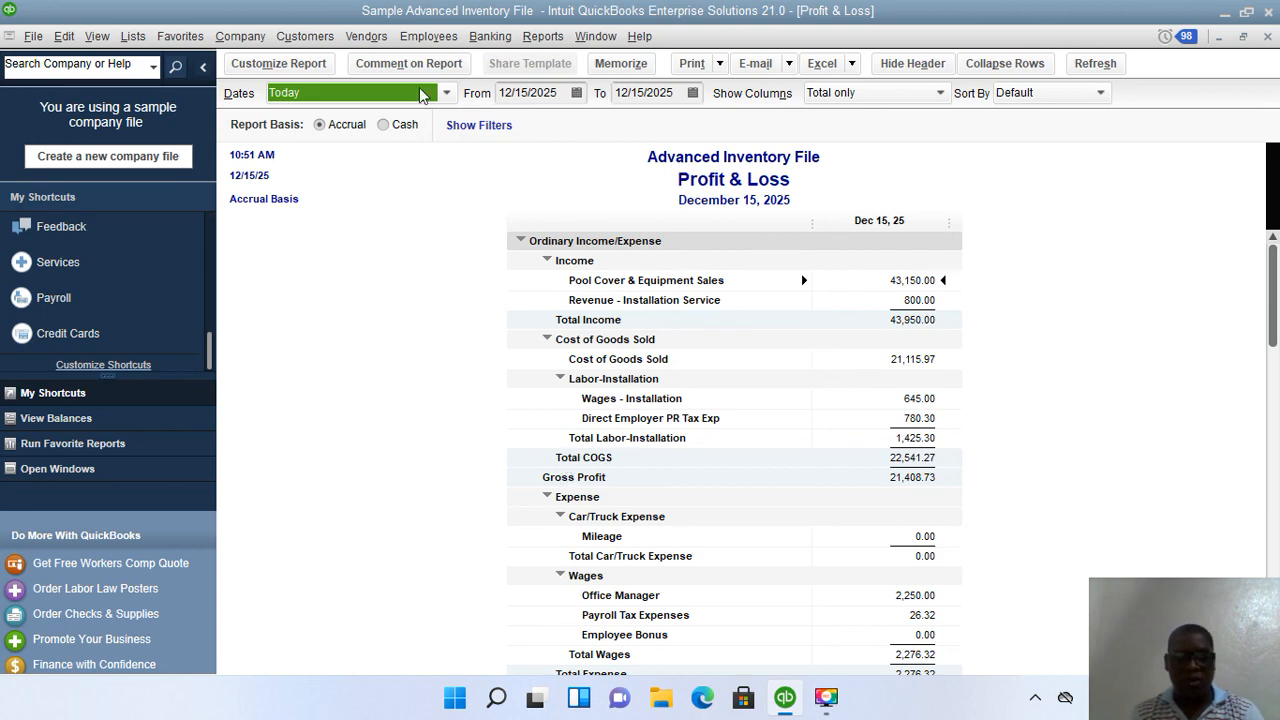
Open the Inventory Valuation Summary report and set its date range to Today
left_click(533, 42)
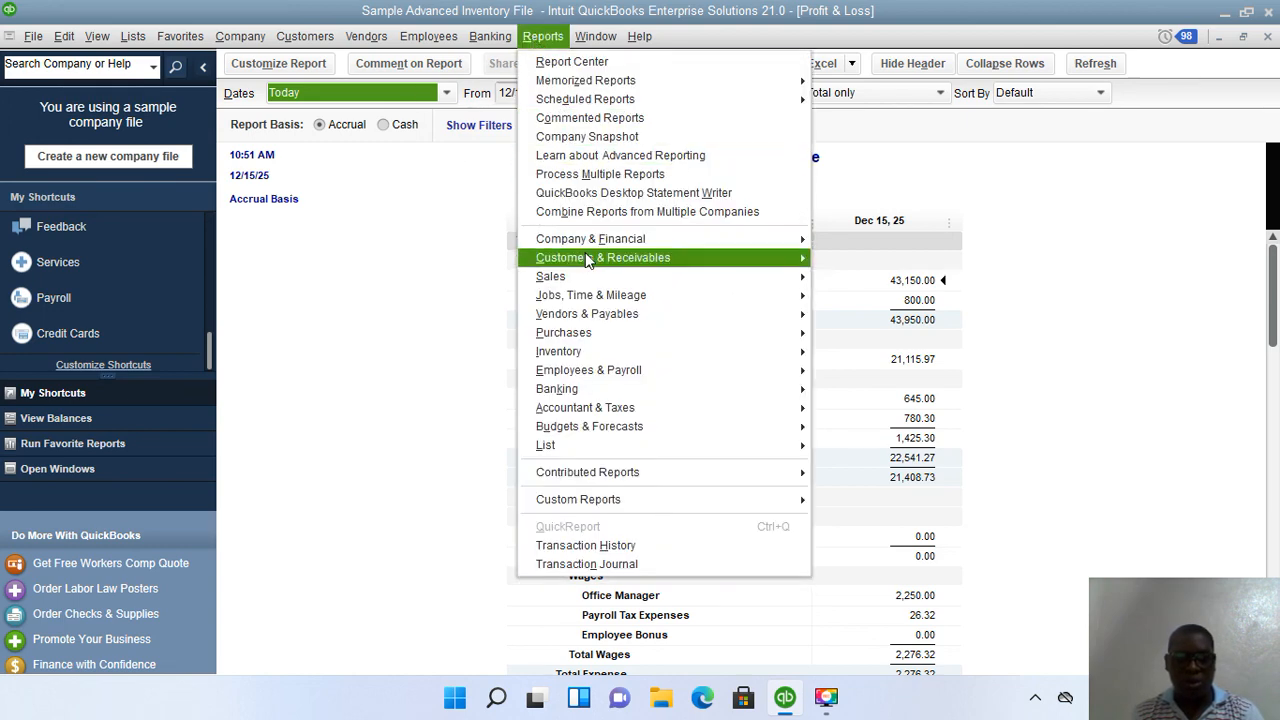
mouse_move(592, 256)
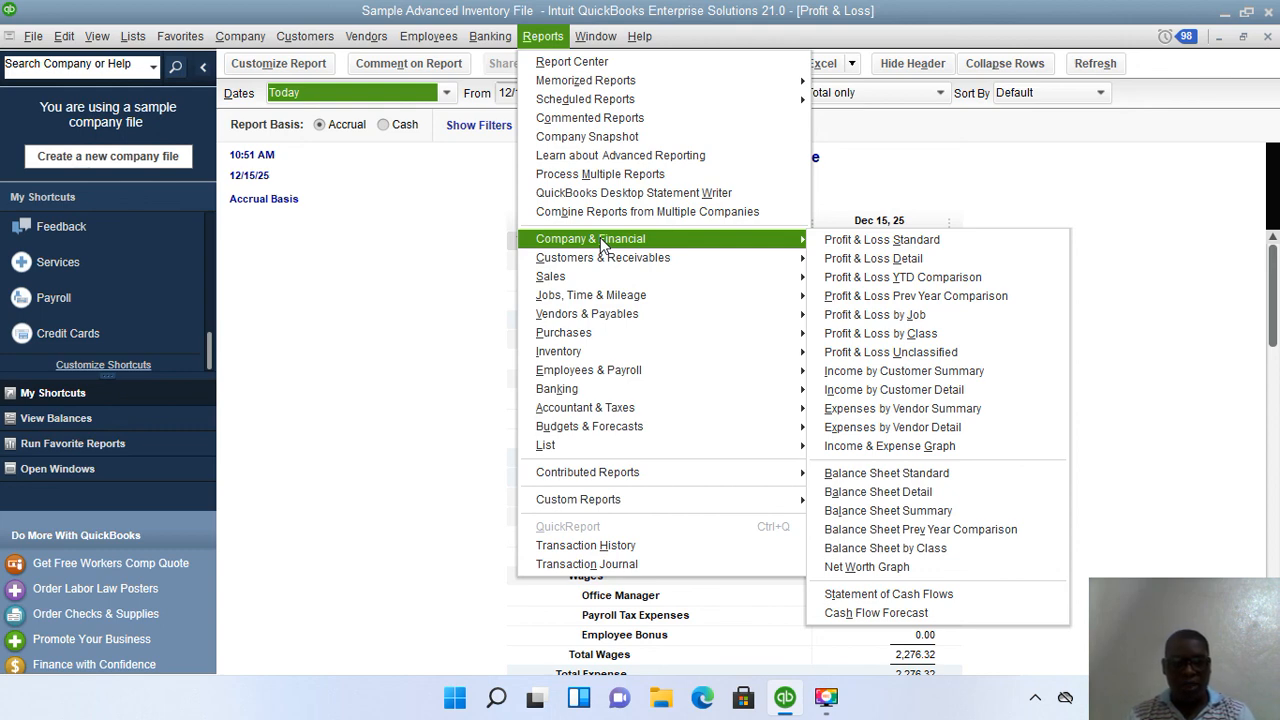
mouse_move(613, 356)
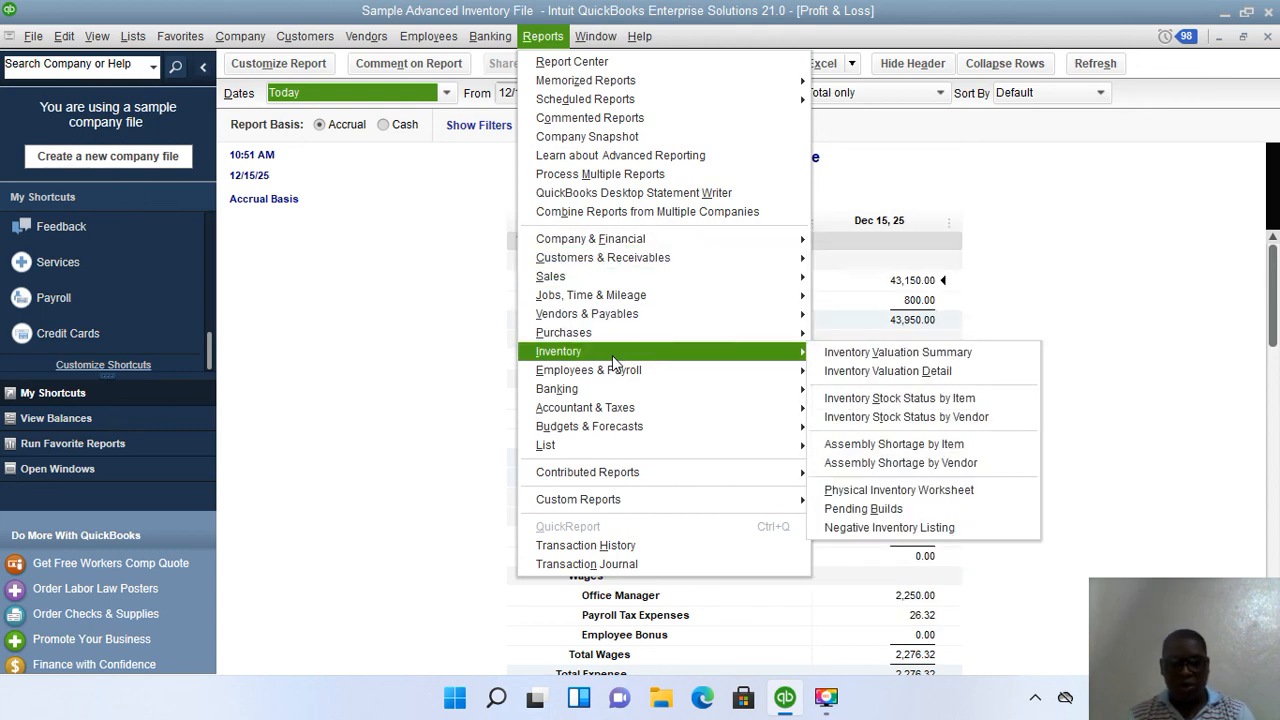
left_click(878, 356)
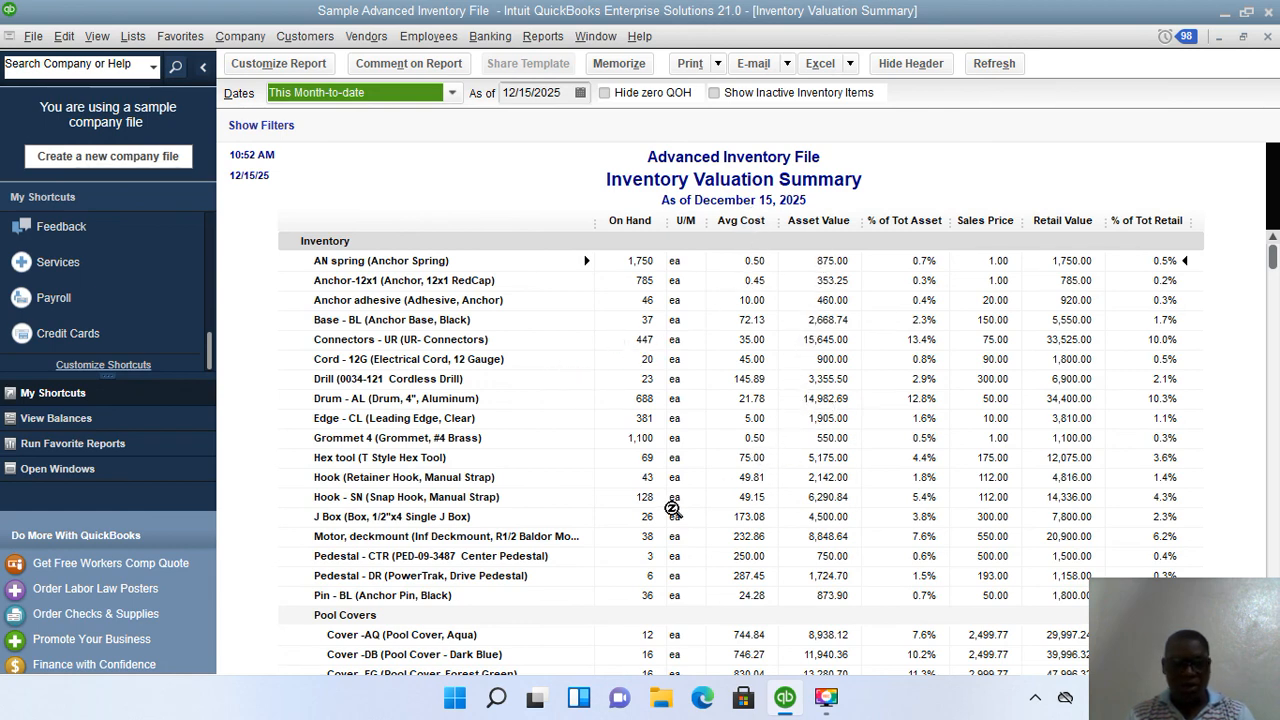
left_click(452, 93)
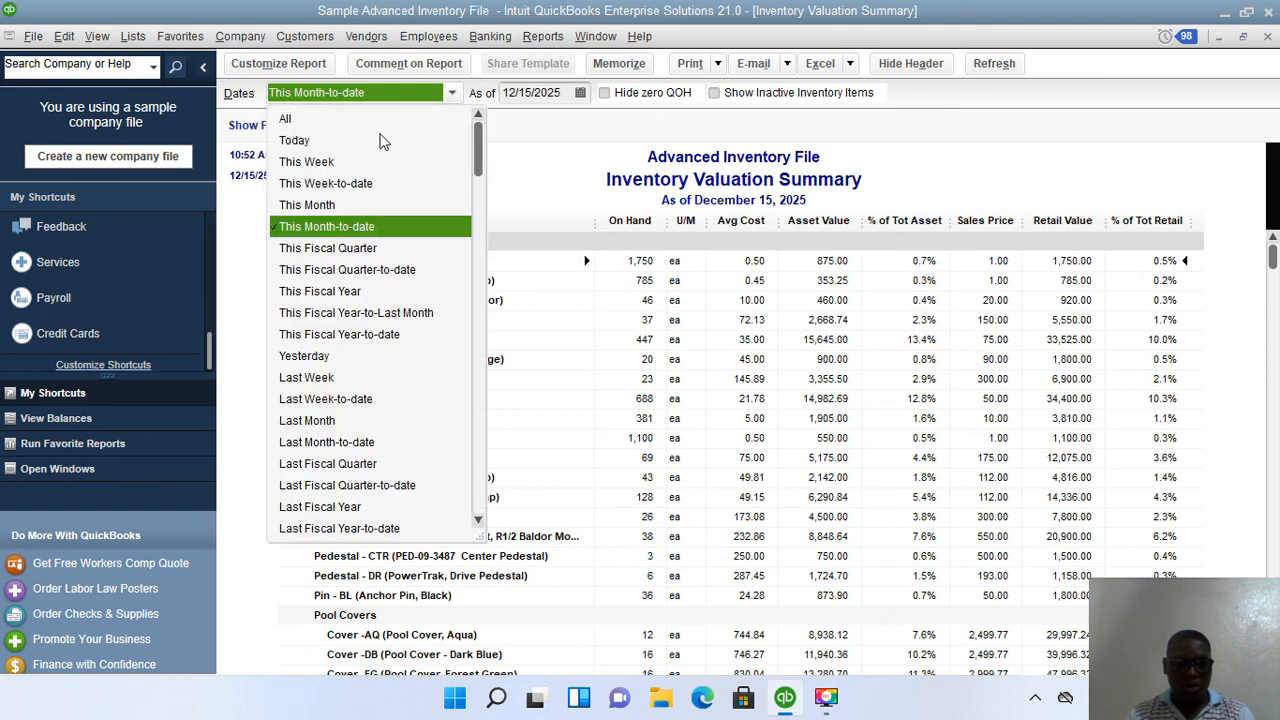
left_click(328, 142)
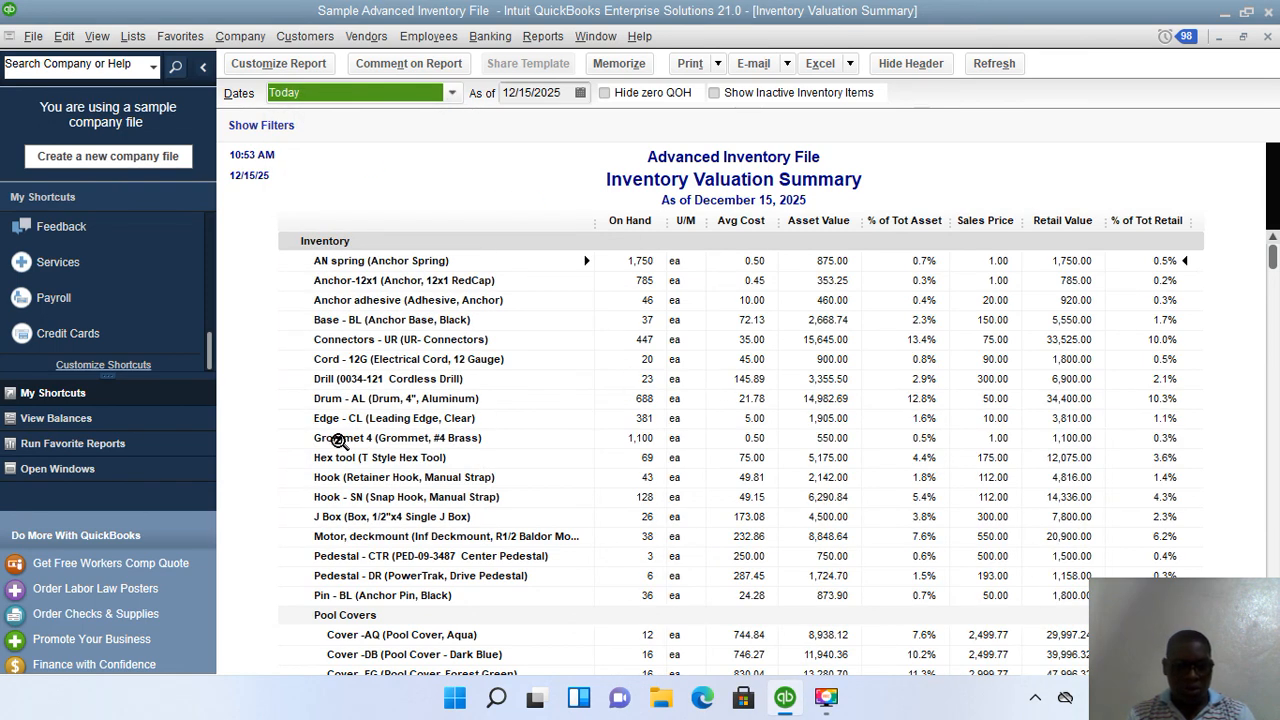
Find the Tyres row in the Inventory Valuation Summary and examine its quantity, cost and values along with the report totals
scroll(368, 447, "down", 3)
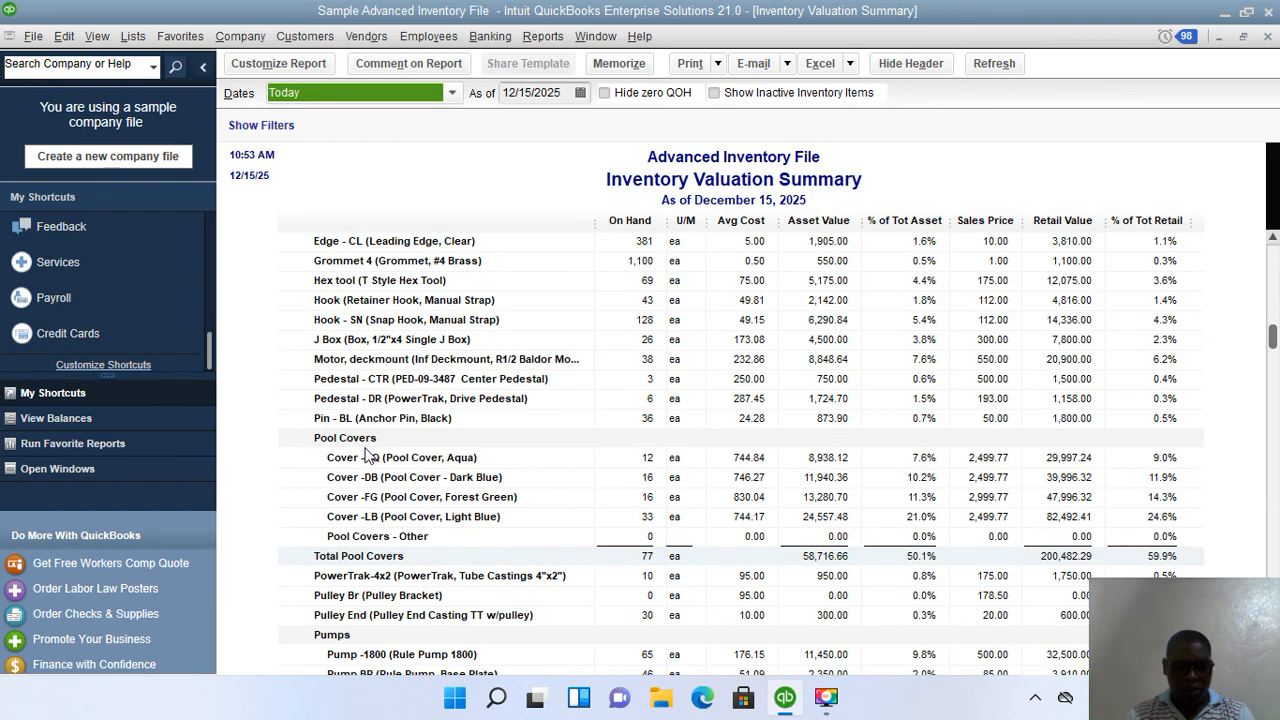
scroll(367, 450, "down", 3)
scroll(366, 455, "down", 3)
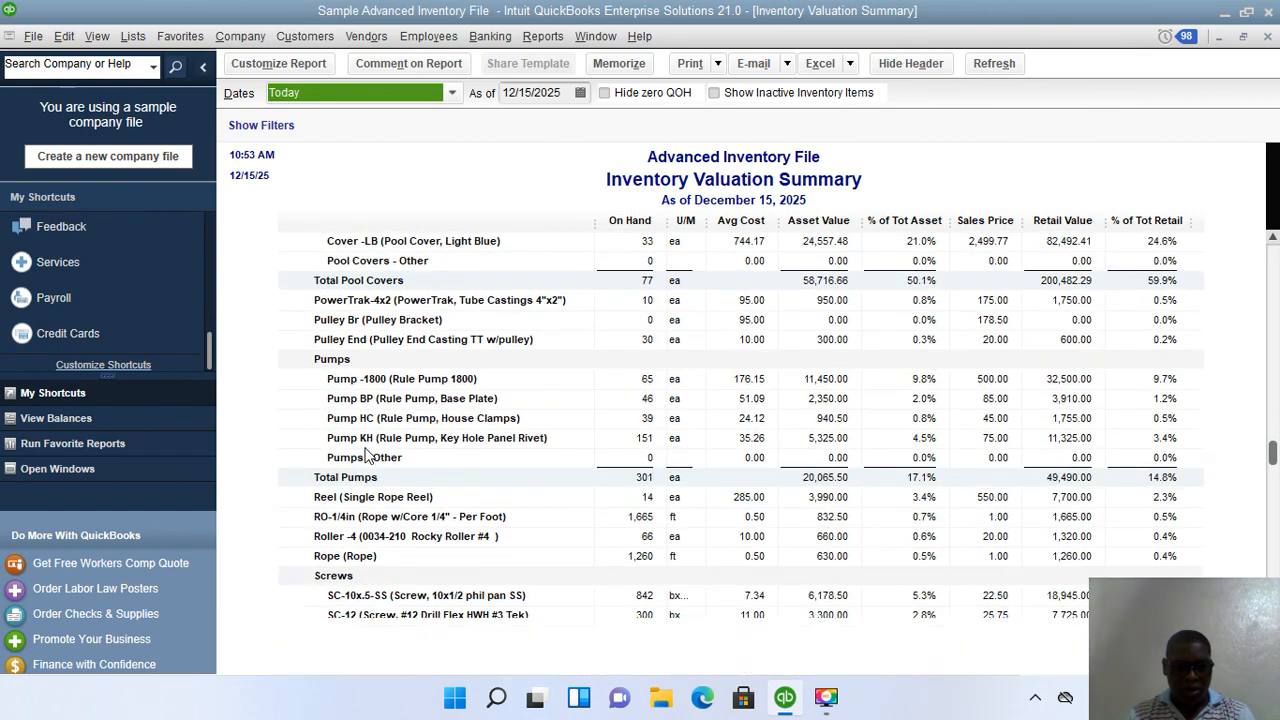
scroll(366, 455, "down", 3)
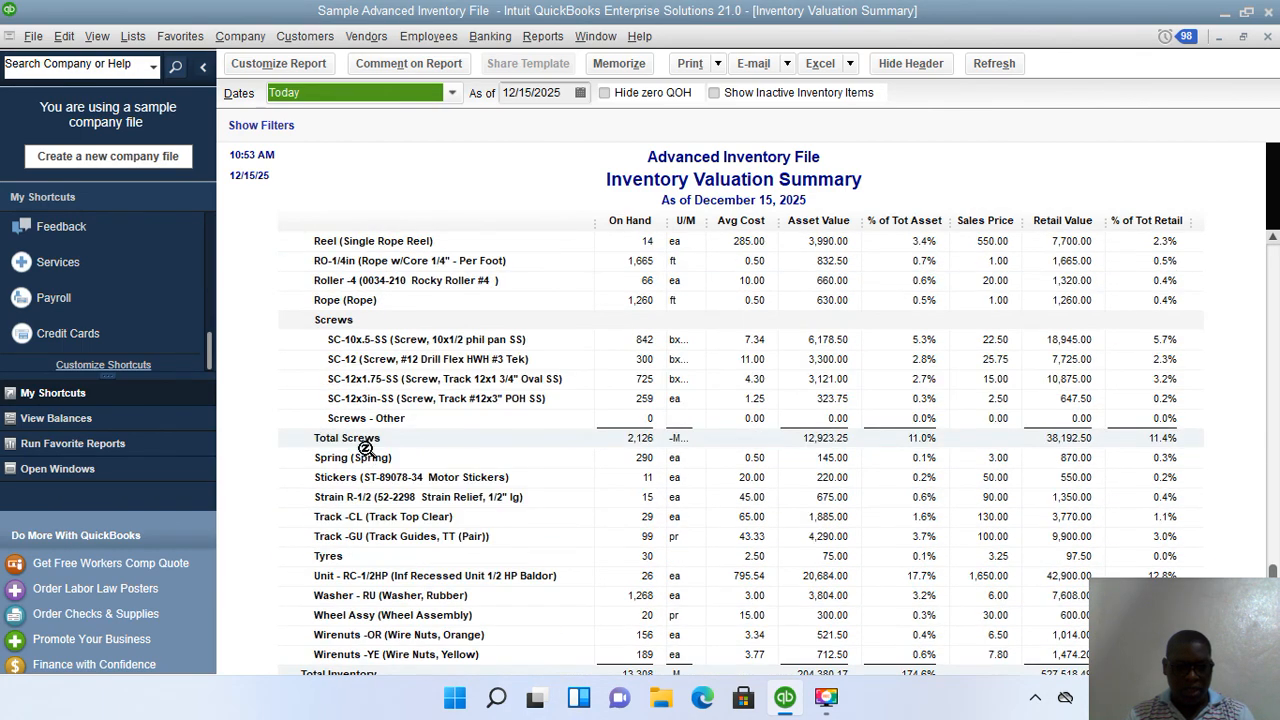
left_click(345, 560)
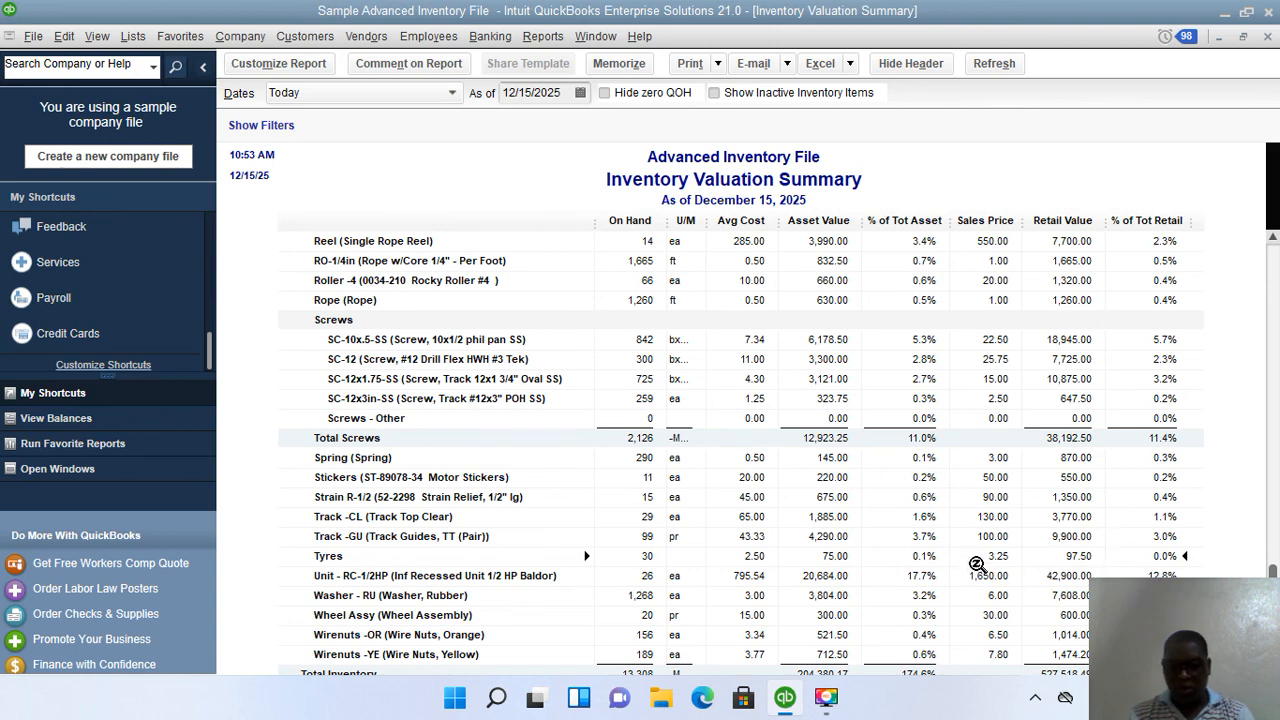
scroll(975, 565, "down", 2)
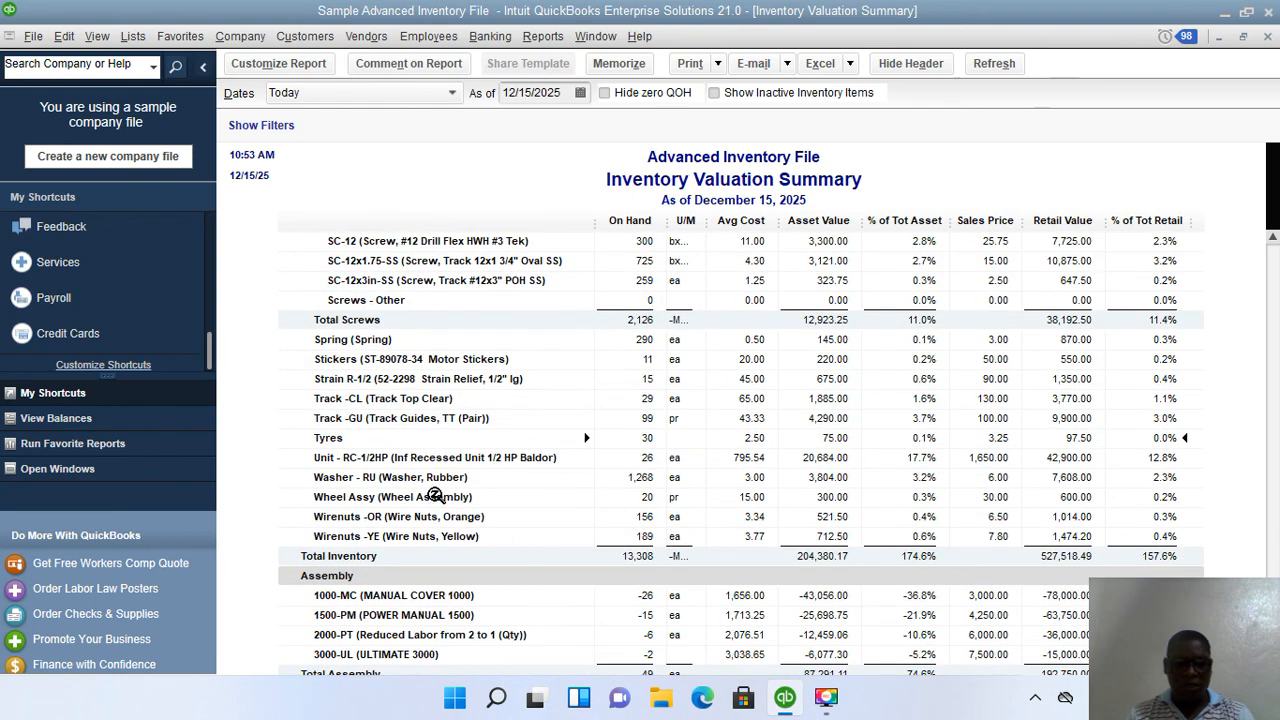
scroll(470, 464, "down", 1)
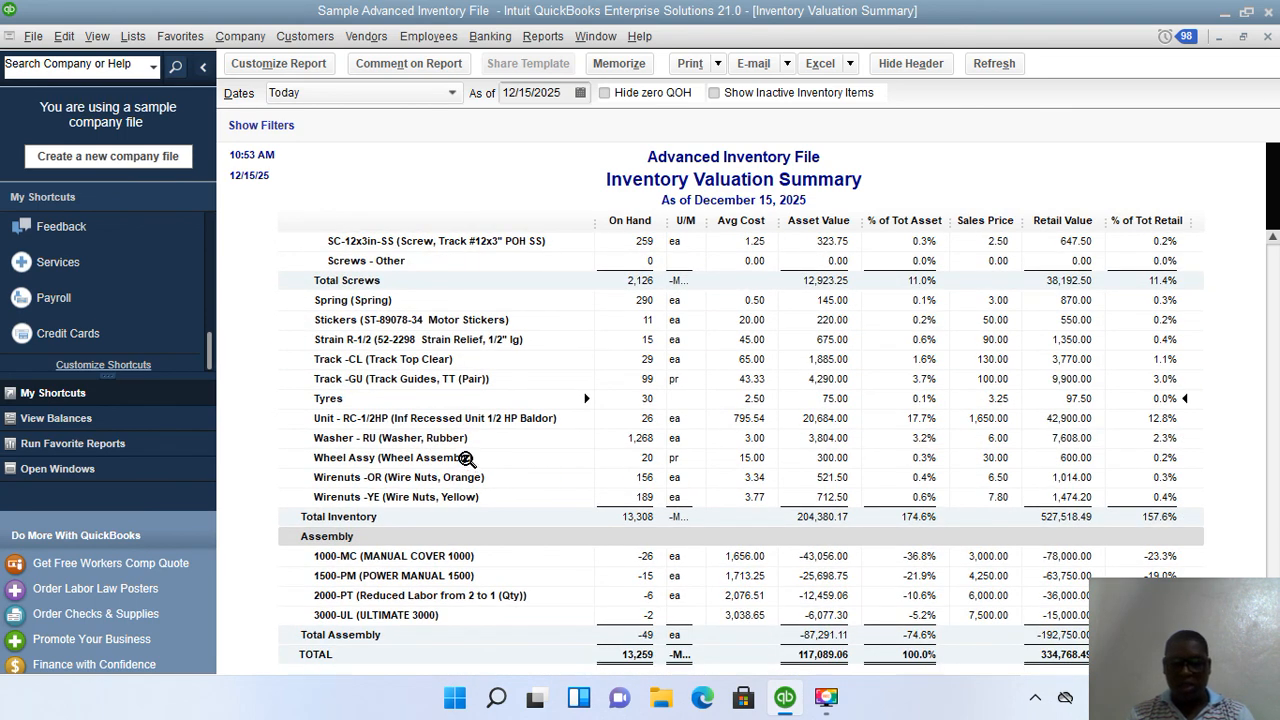
scroll(572, 432, "up", 3)
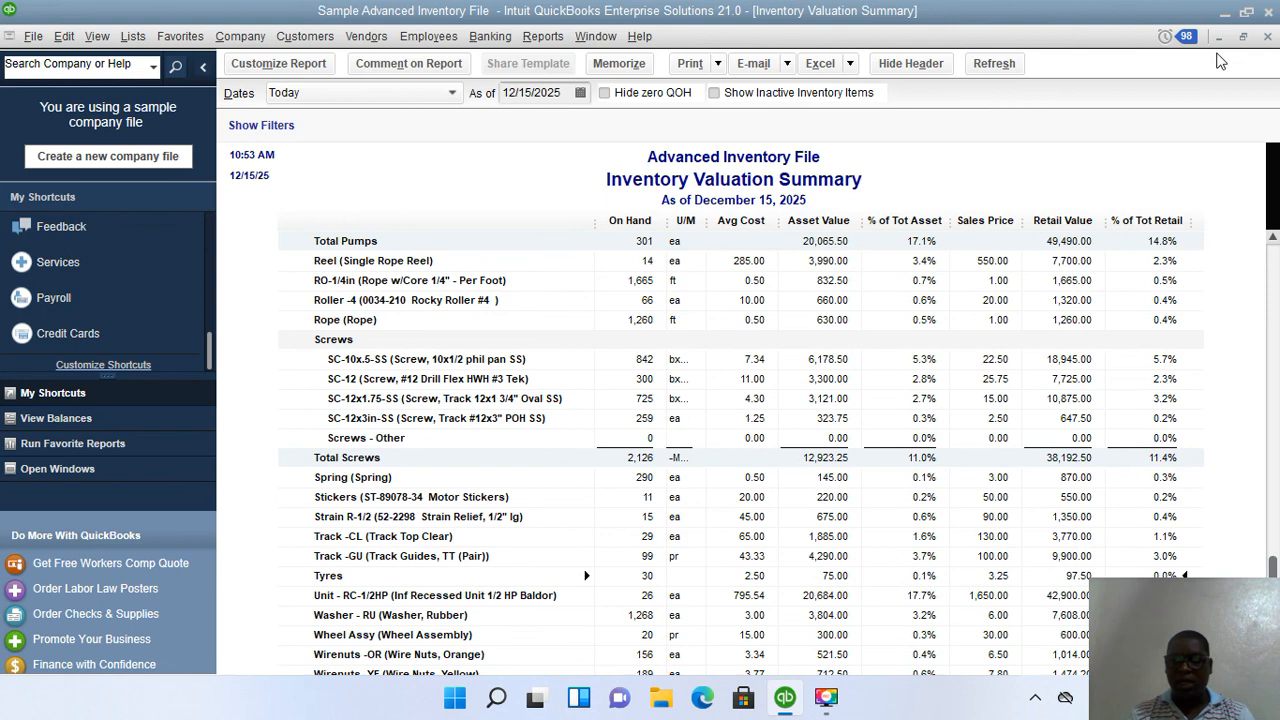
Close the Inventory Valuation Summary and Profit & Loss reports without memorizing either one
left_click(1267, 36)
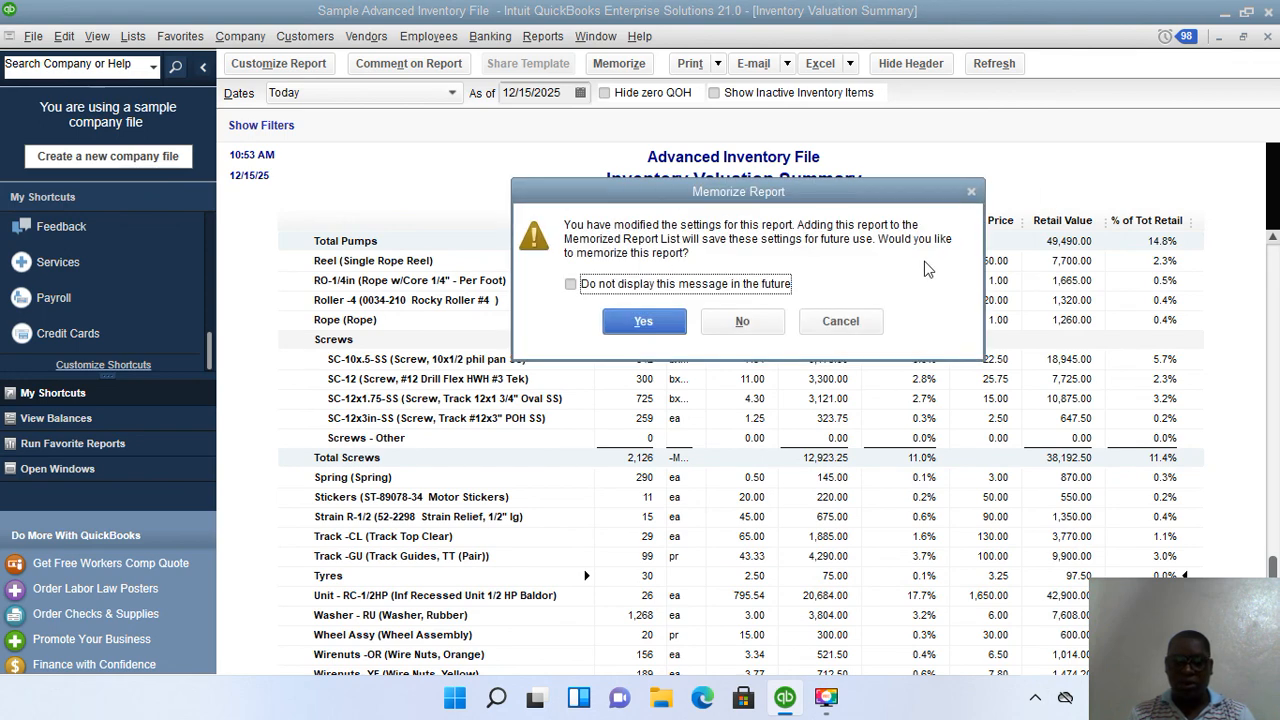
left_click(745, 332)
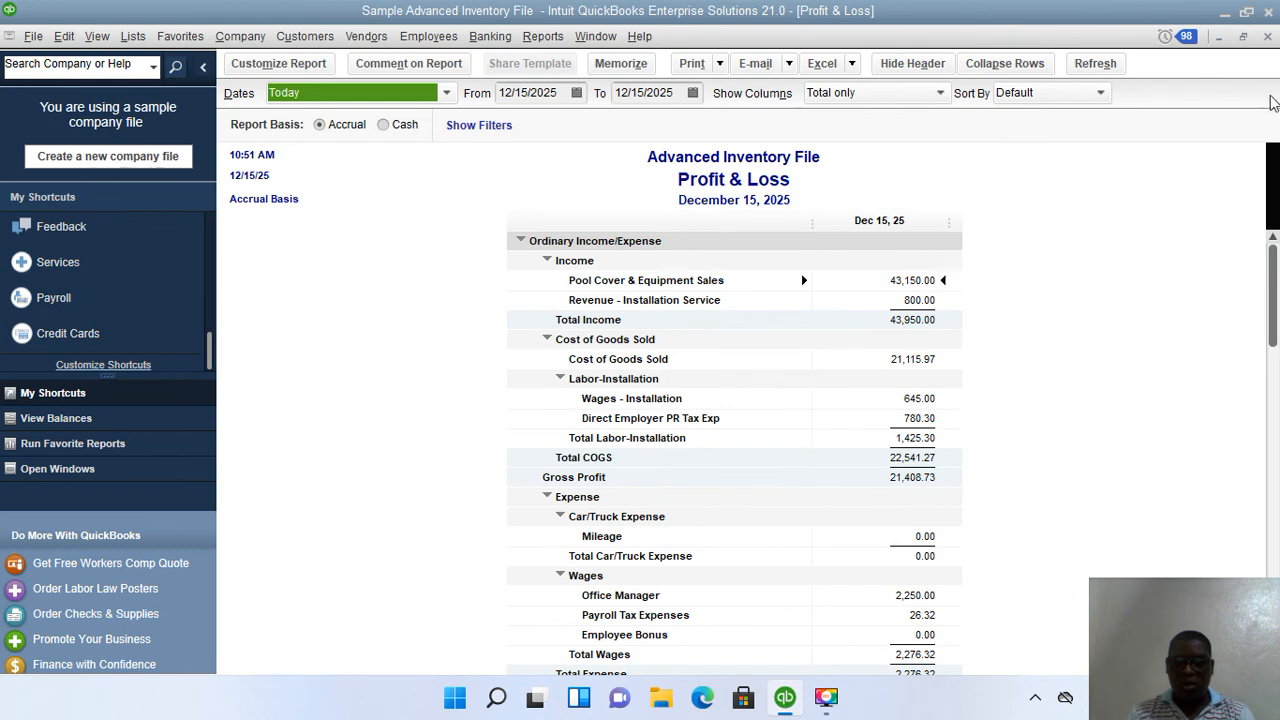
left_click(1267, 36)
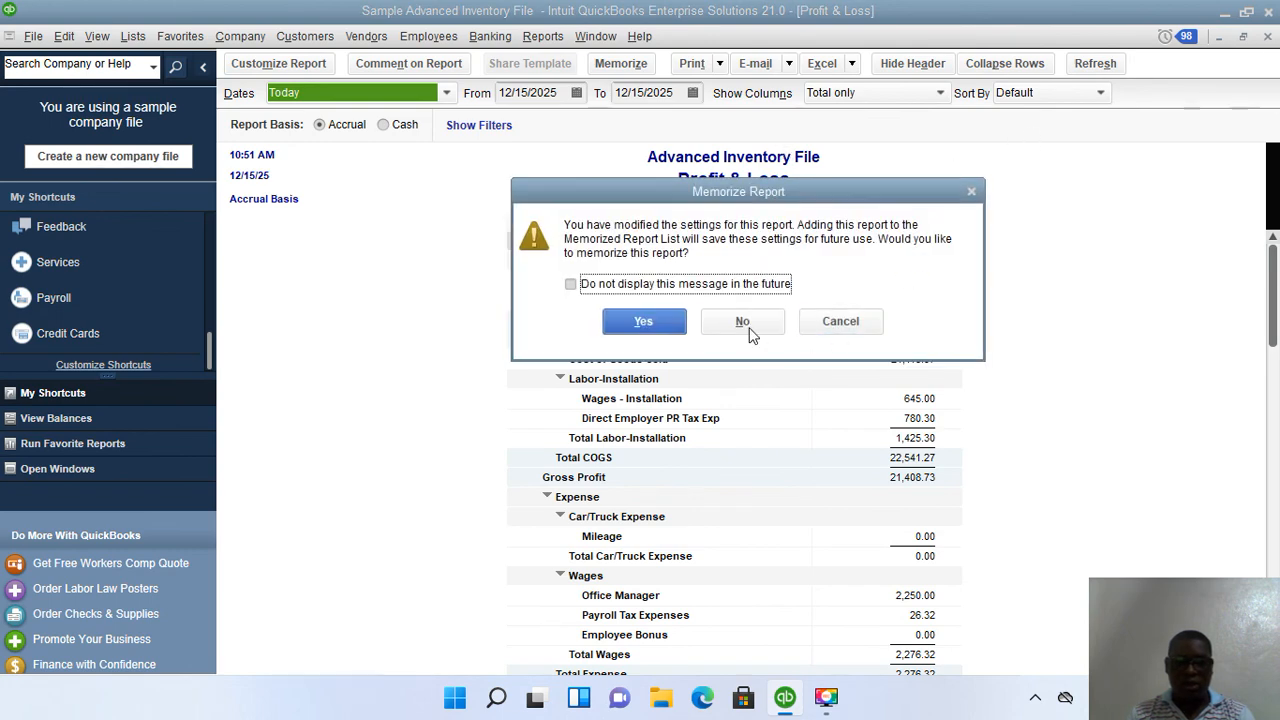
left_click(743, 323)
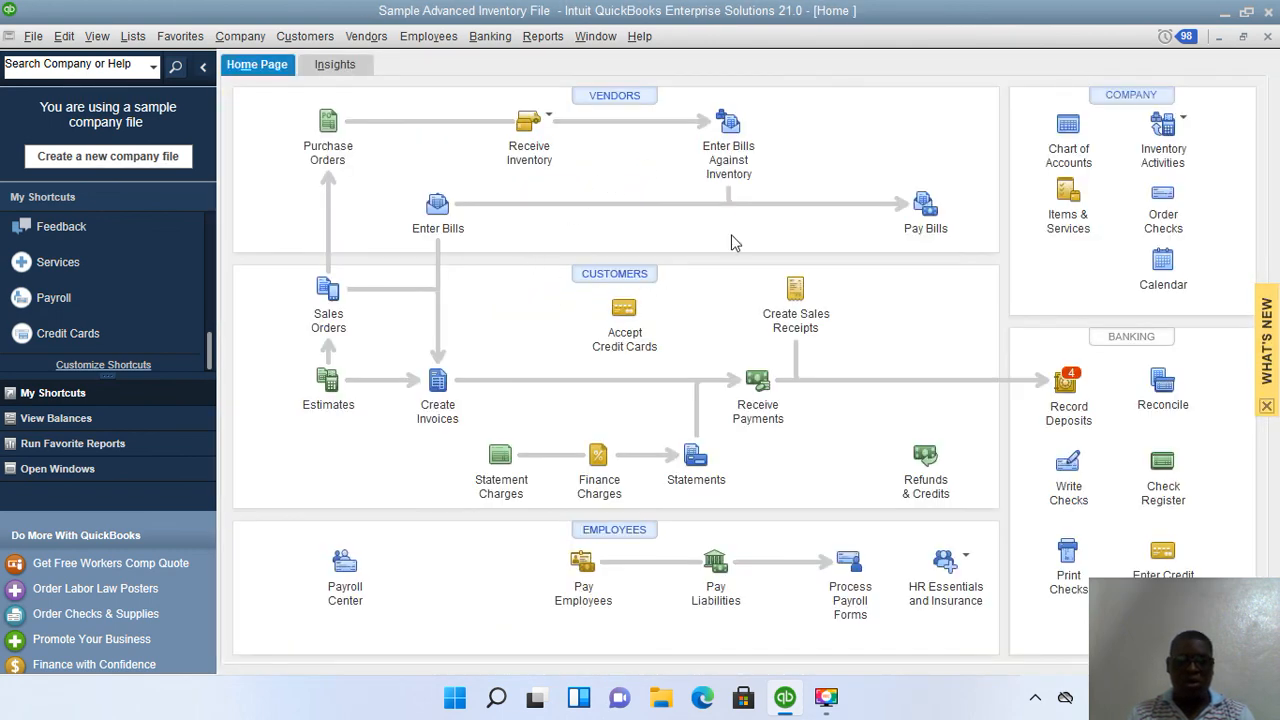